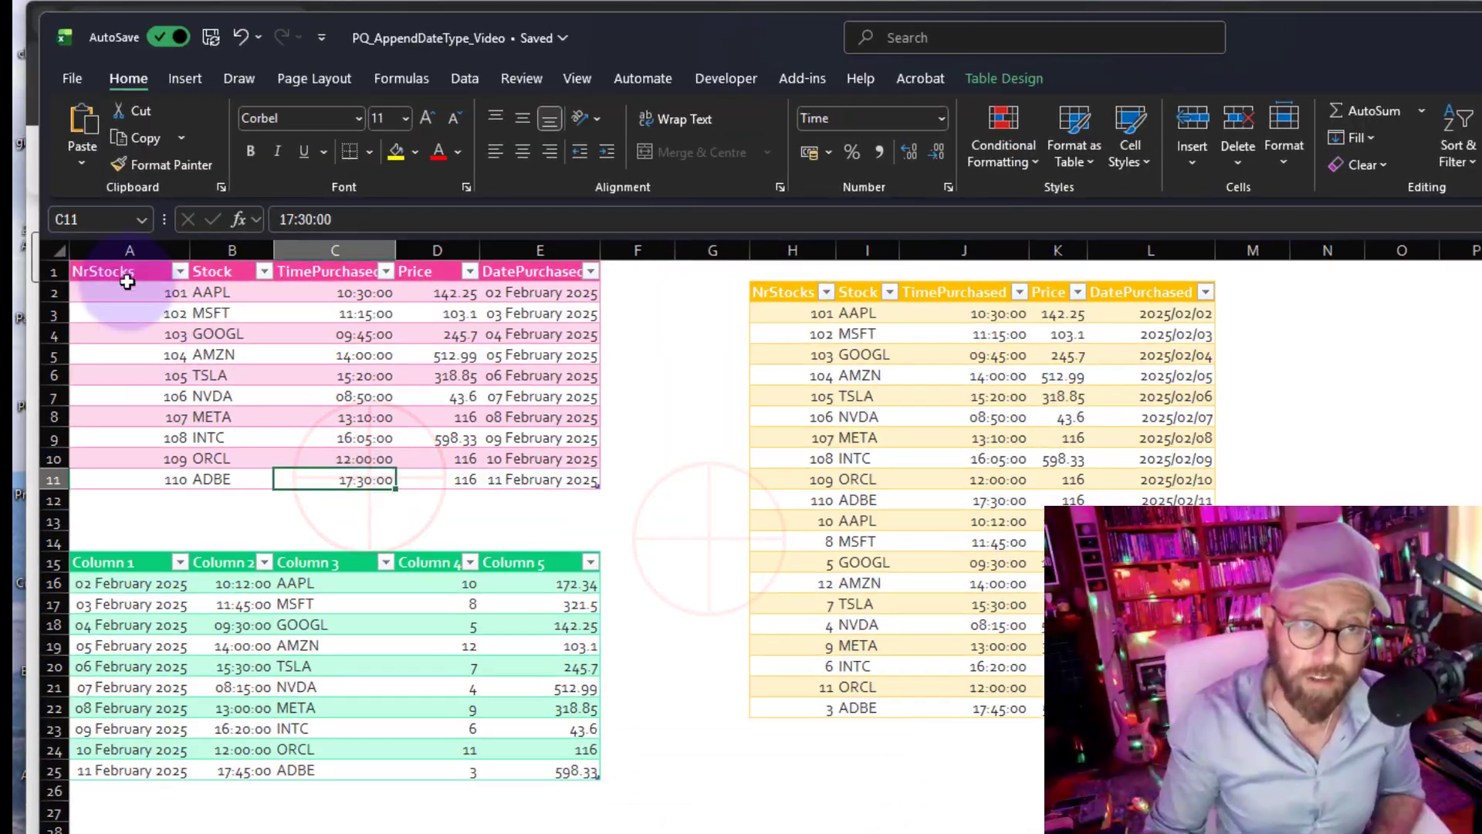
- Highlight the pink and green tables, then the pink table's NrStocks, Stock, Price and date values
drag(116, 265, 552, 470)
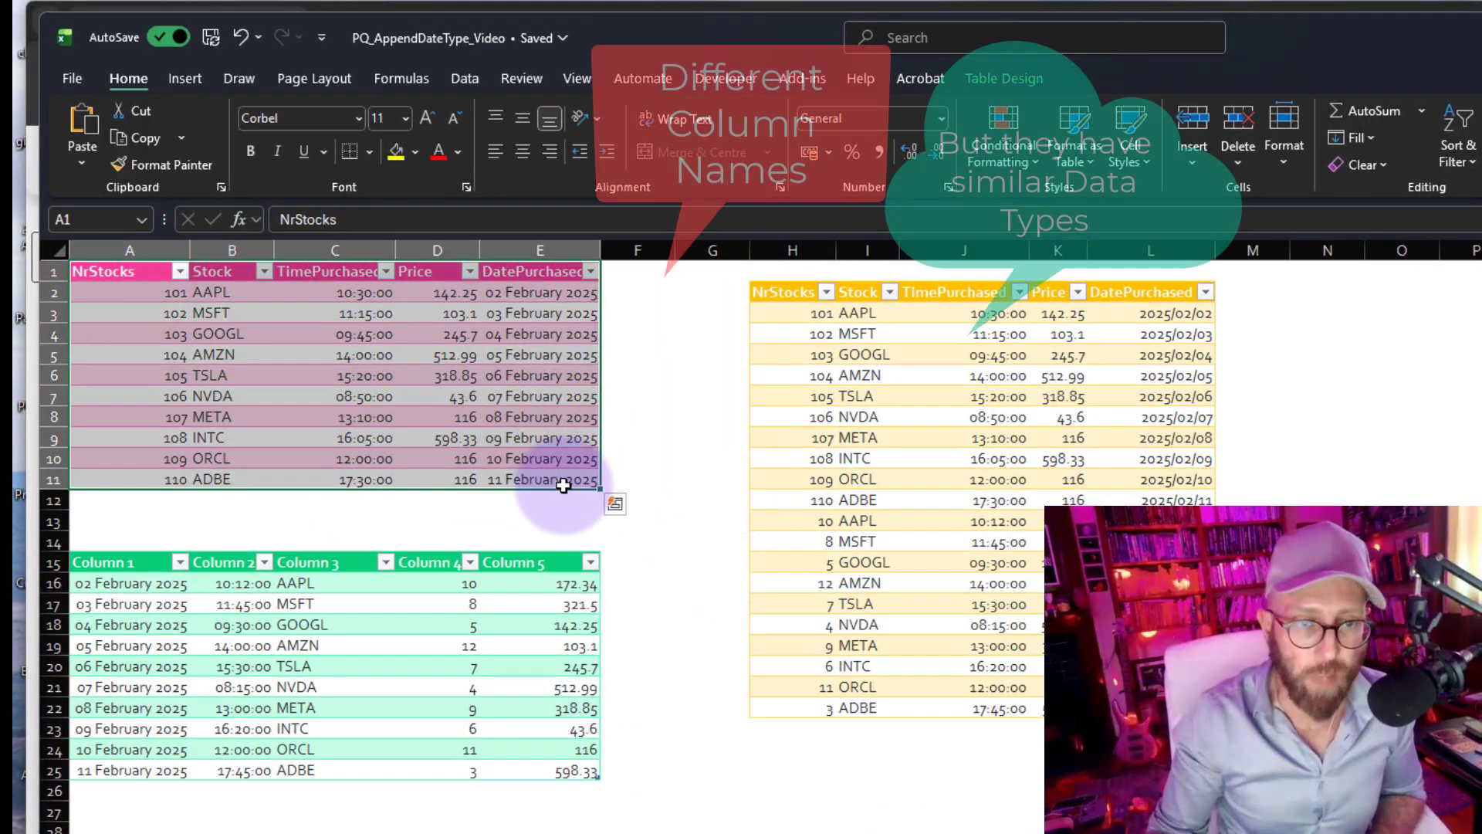
mouse_move(108, 563)
mouse_down()
mouse_move(391, 612)
mouse_move(587, 762)
mouse_up()
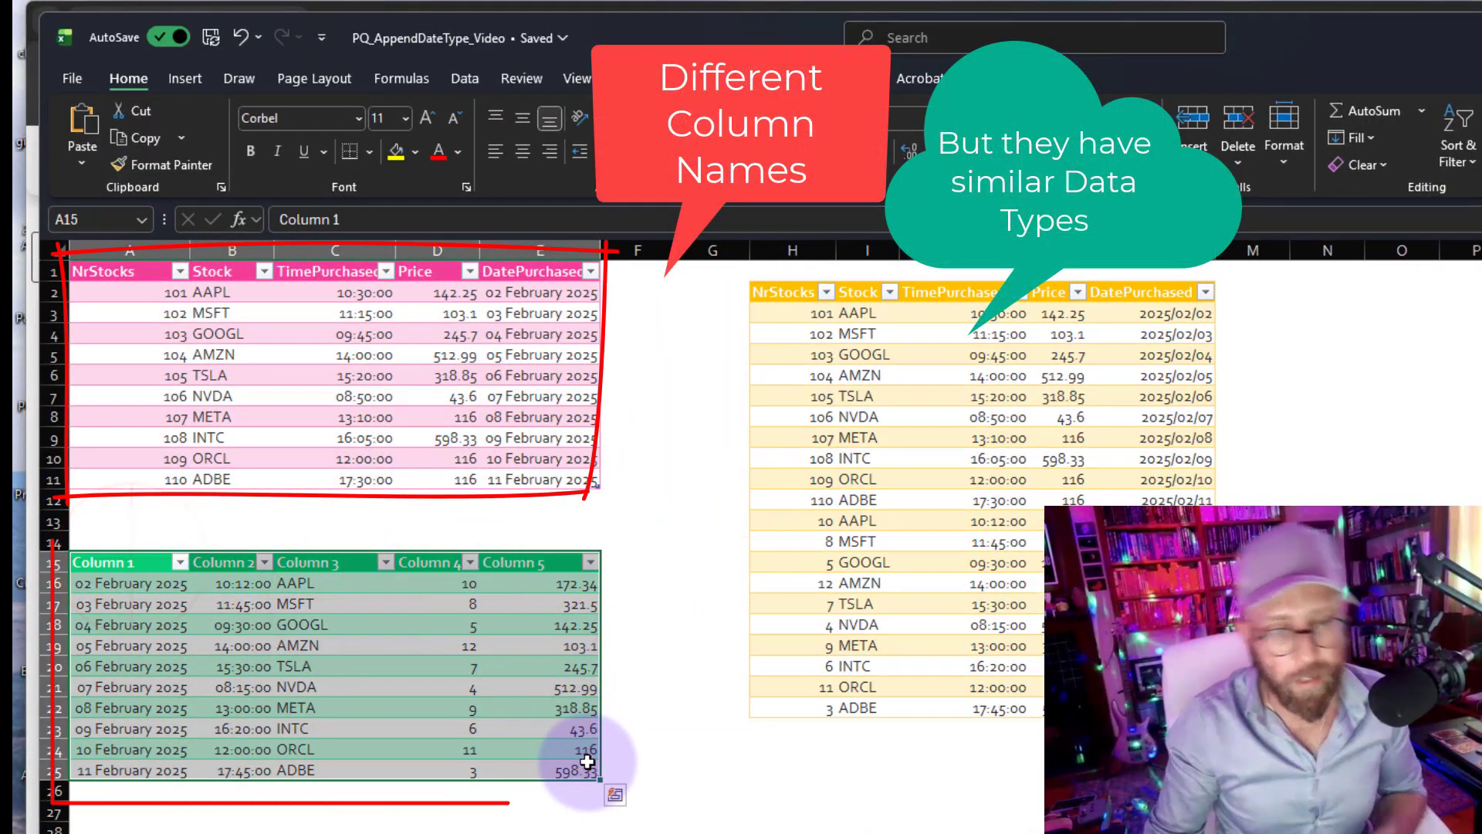
click(136, 292)
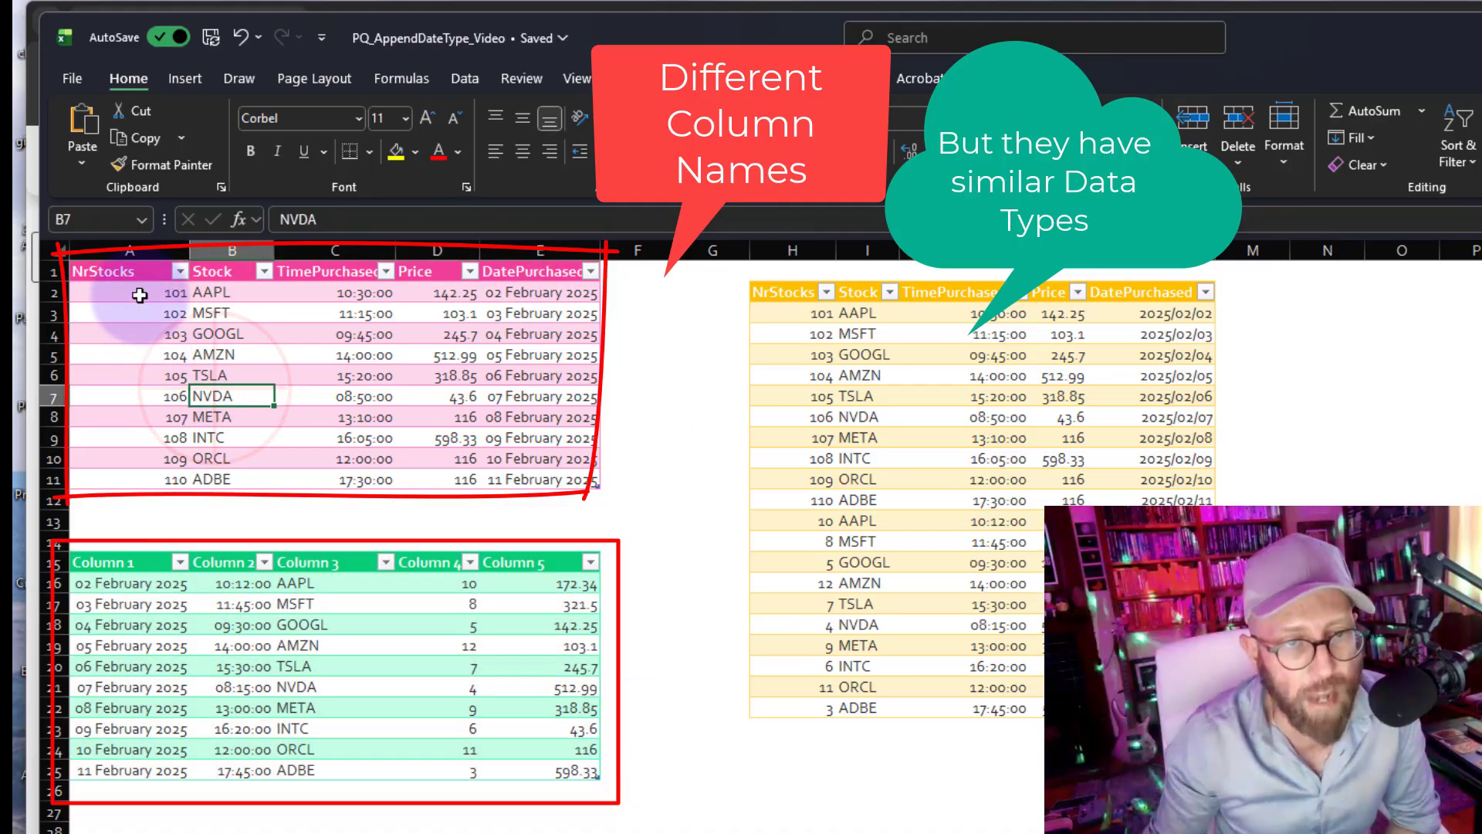
drag(139, 292, 132, 478)
drag(203, 294, 232, 480)
drag(335, 294, 339, 479)
drag(437, 293, 437, 459)
drag(535, 292, 533, 459)
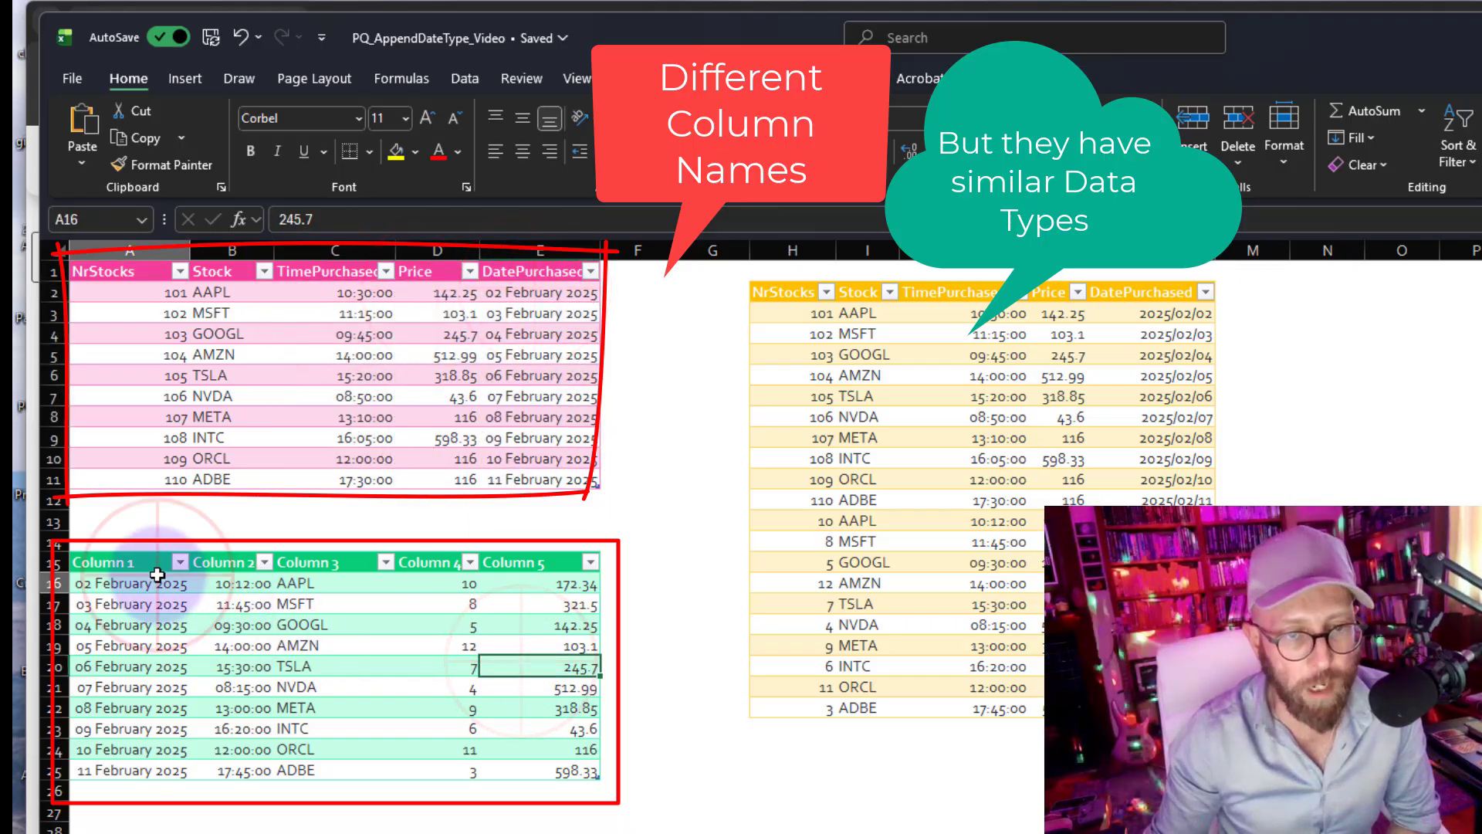
- Highlight the green table's Column 1, Column 3 and Column 5 values and a TimePurchased time
drag(132, 583, 132, 749)
drag(232, 583, 232, 749)
drag(335, 584, 337, 748)
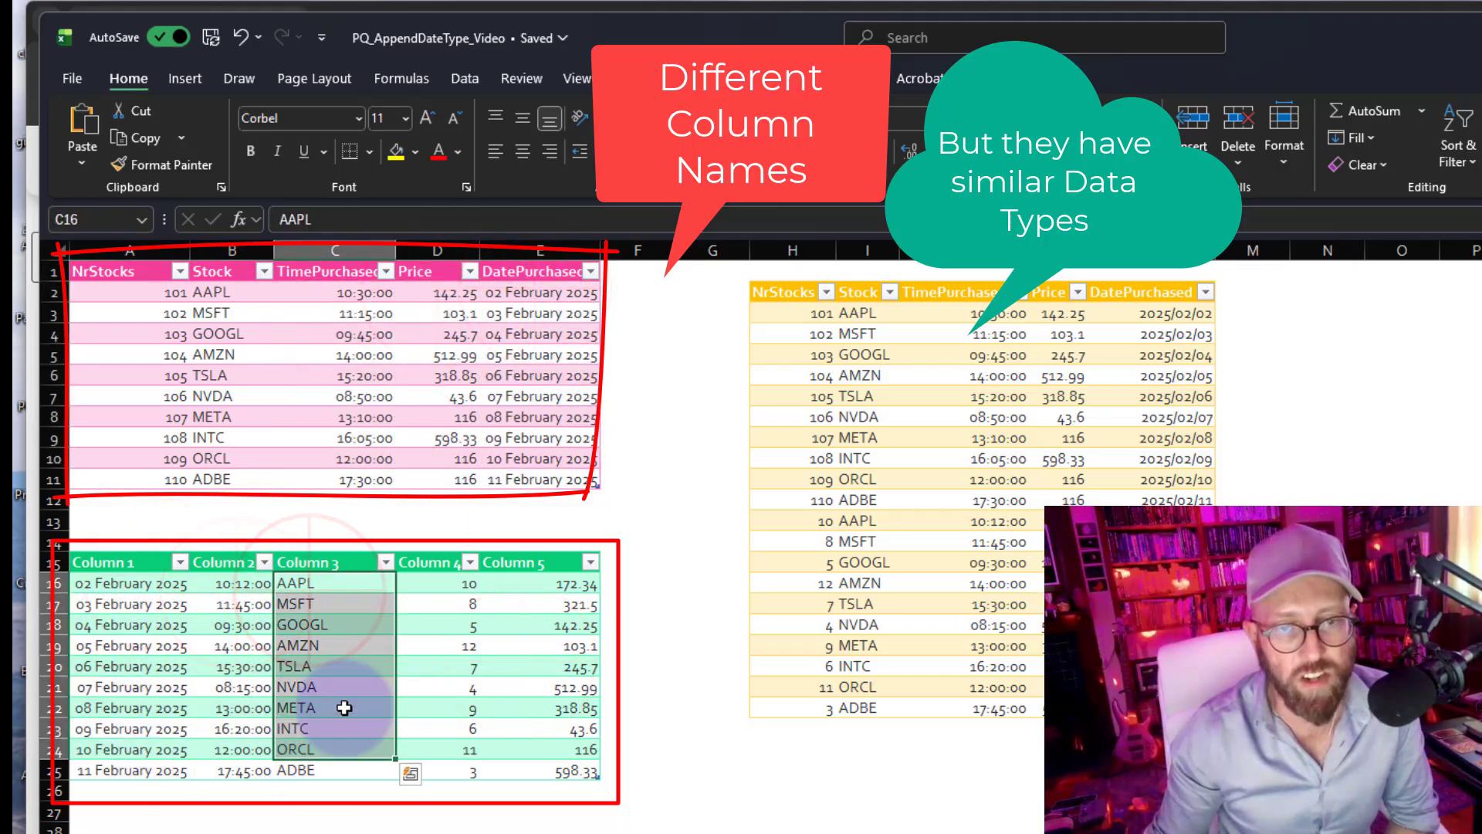
drag(443, 587, 471, 757)
drag(563, 588, 559, 736)
click(591, 522)
click(317, 436)
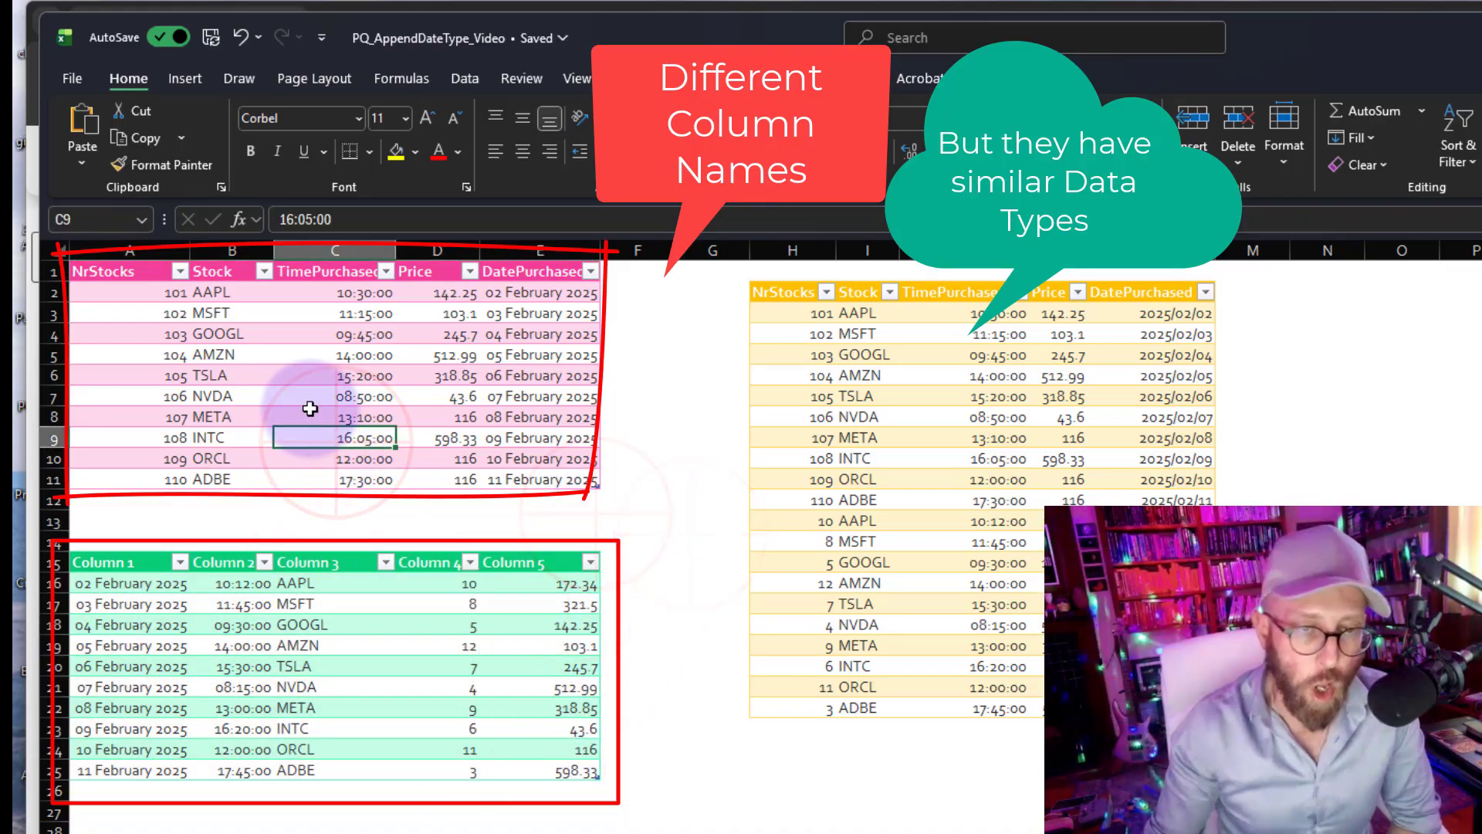
- Select the data rows of both source tables and the first ten rows of the result table
drag(135, 297, 564, 479)
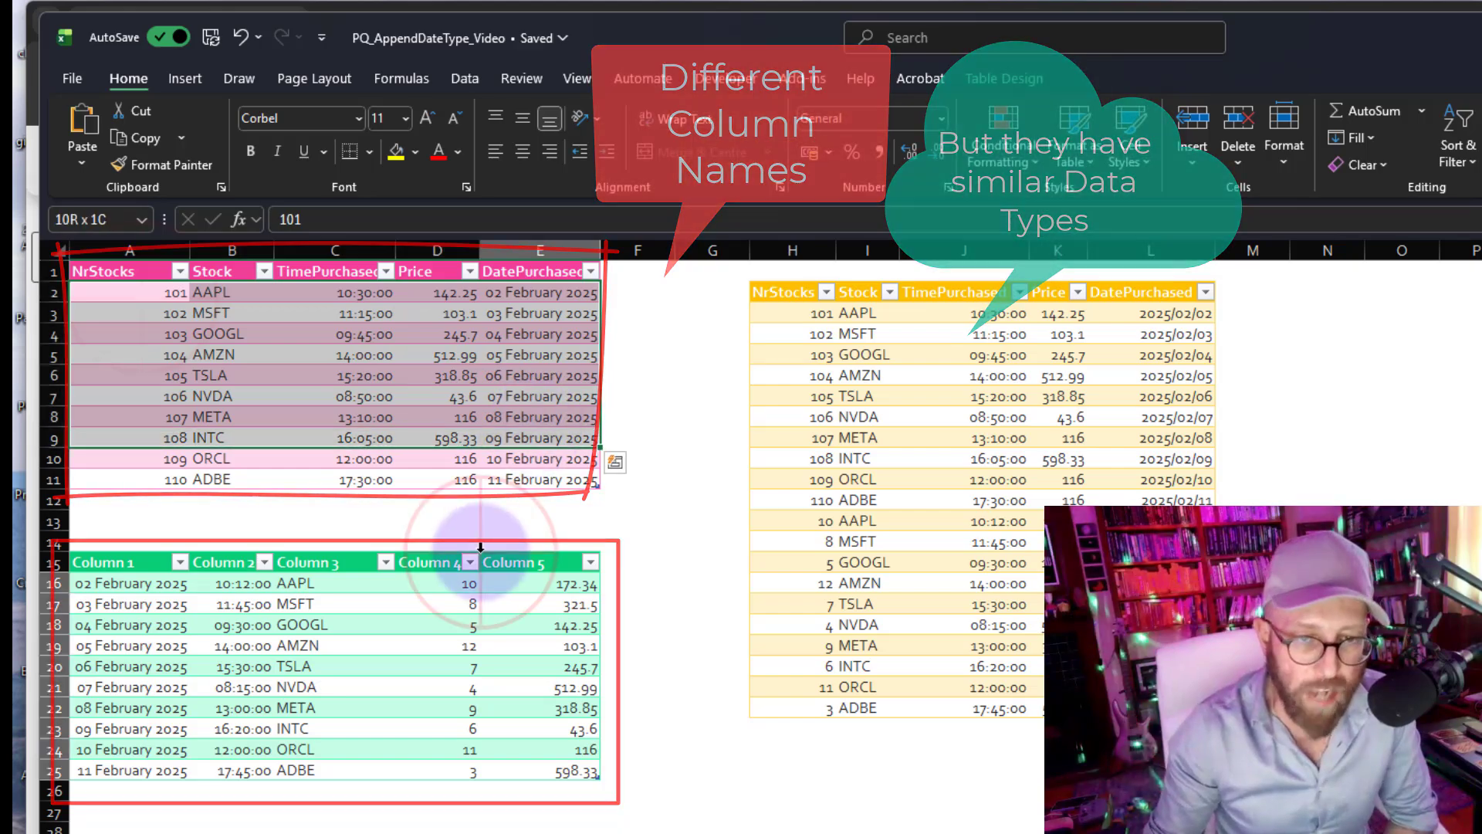
click(533, 554)
drag(146, 610, 553, 748)
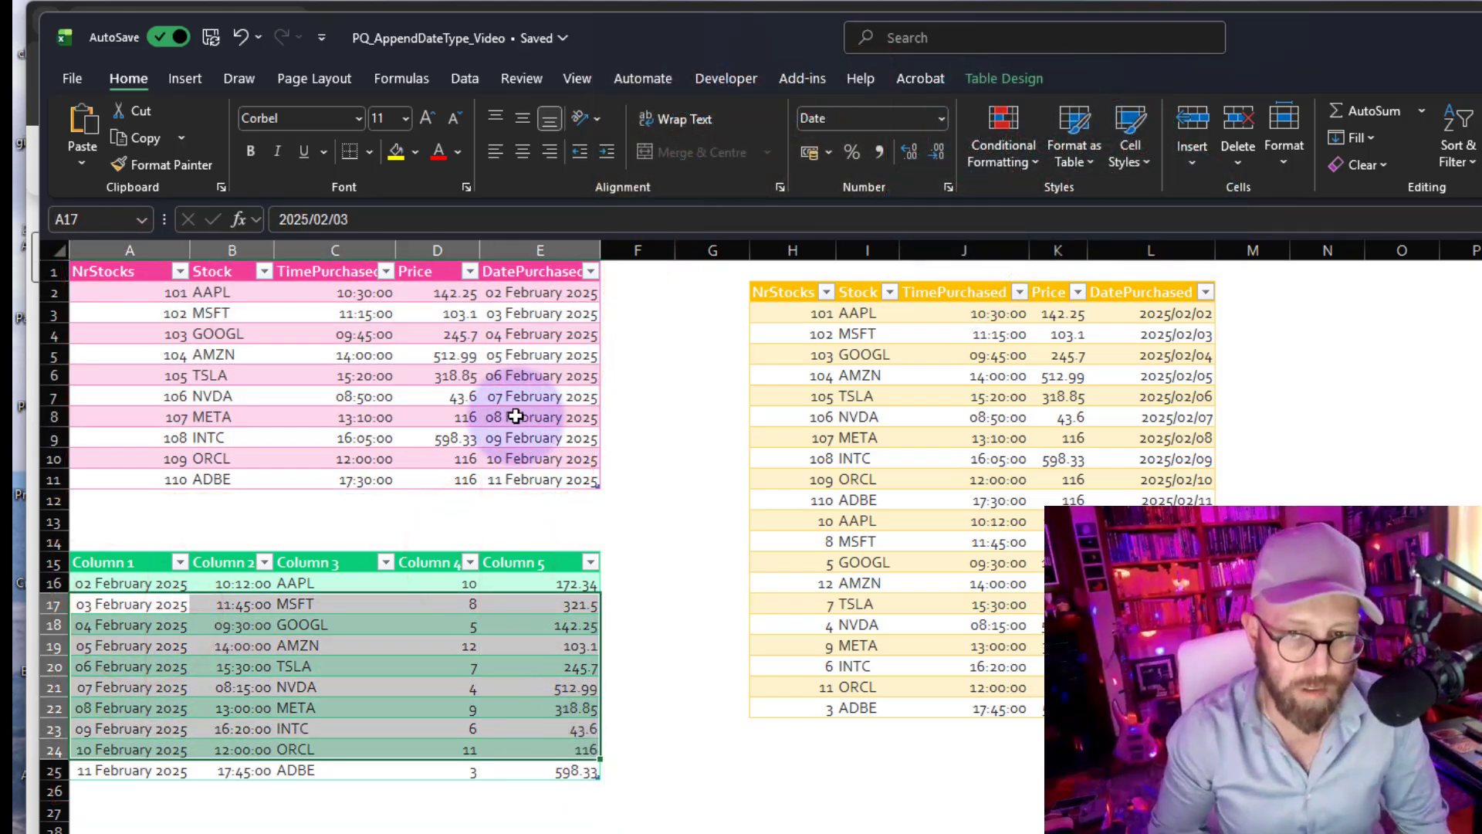
click(843, 376)
drag(772, 292, 1212, 500)
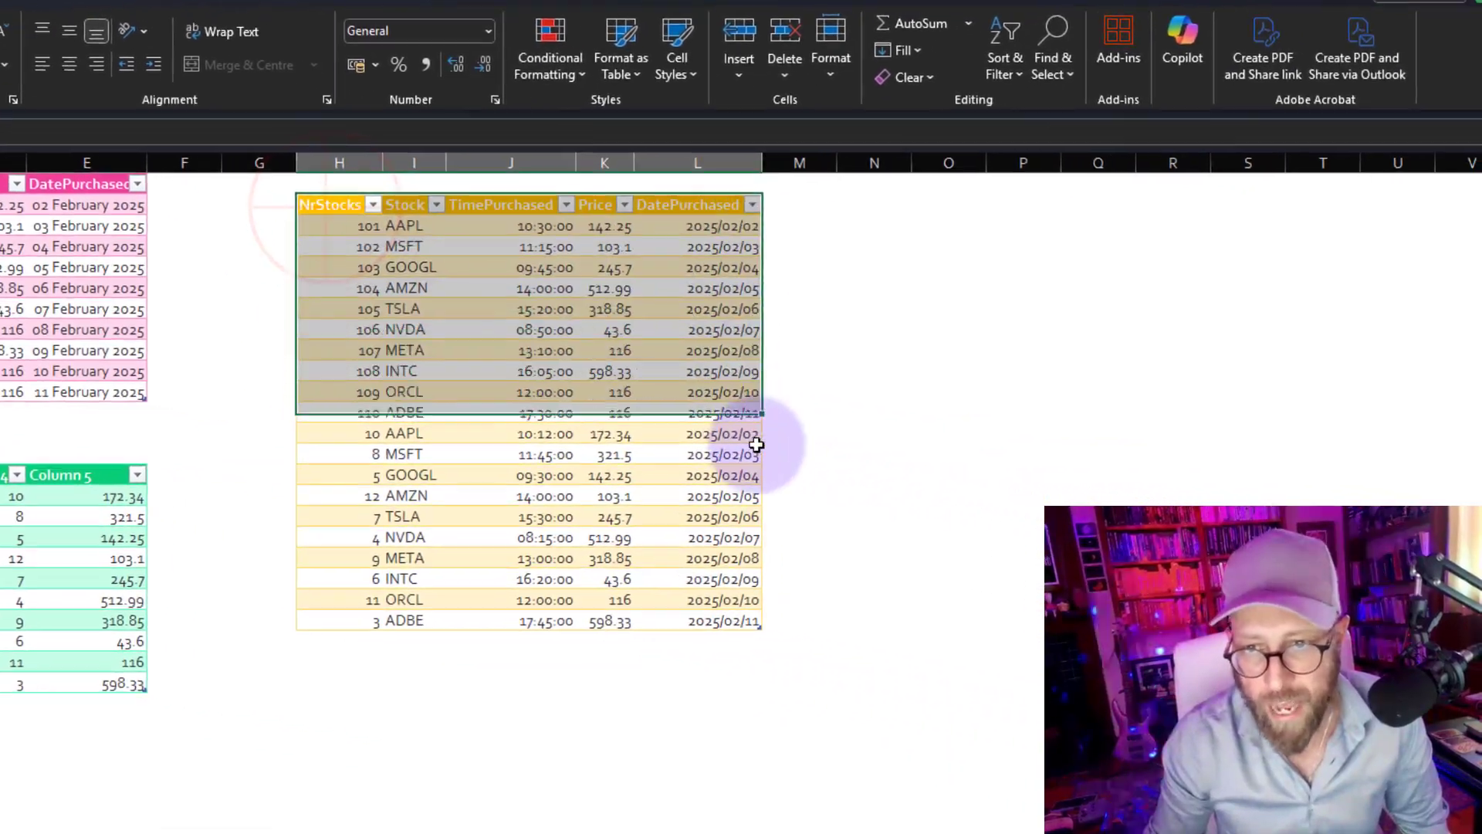
drag(755, 446, 769, 612)
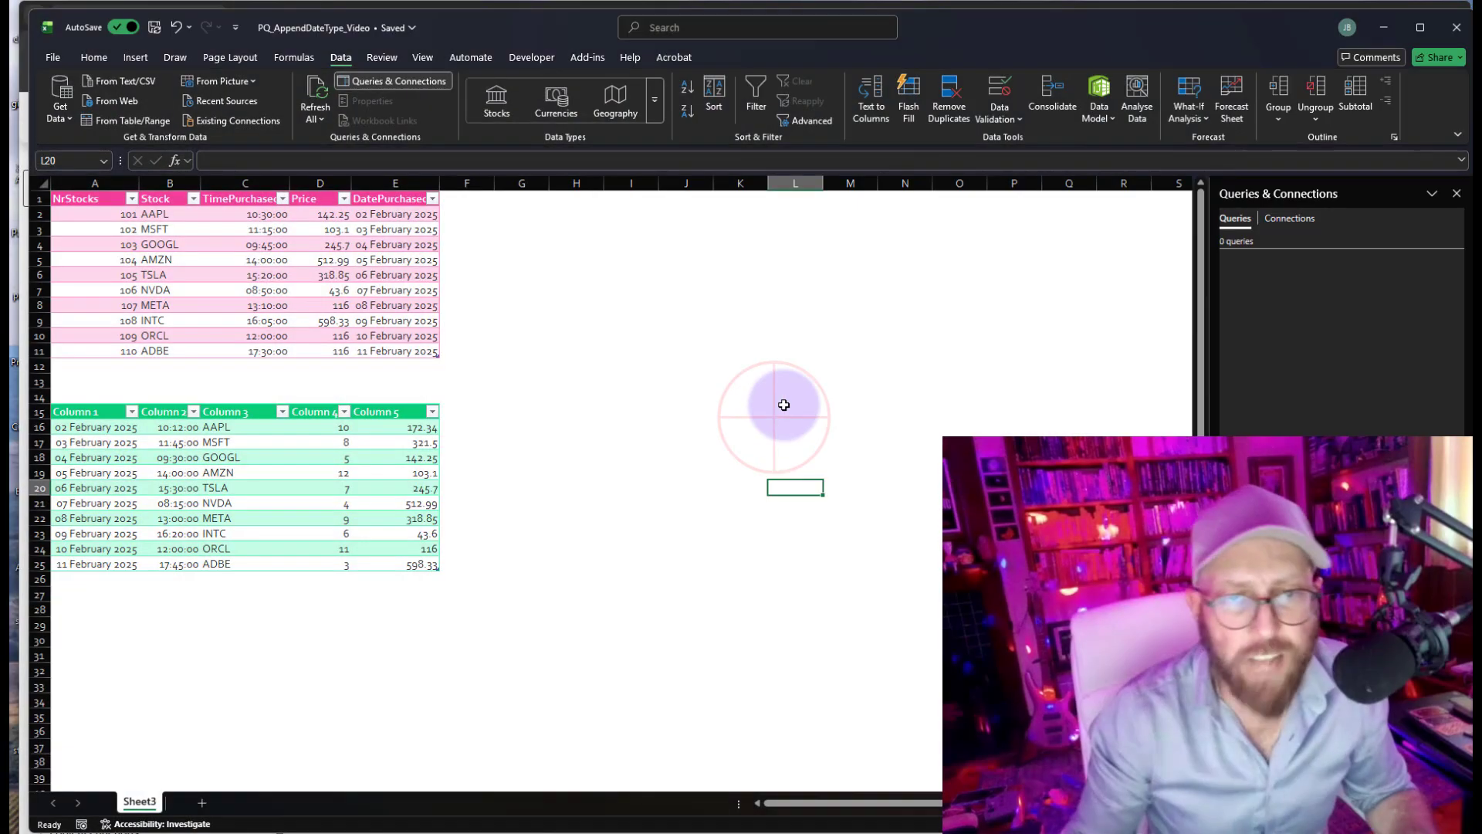
- Load the pink Table1 into Power Query Editor with From Table/Range
click(695, 414)
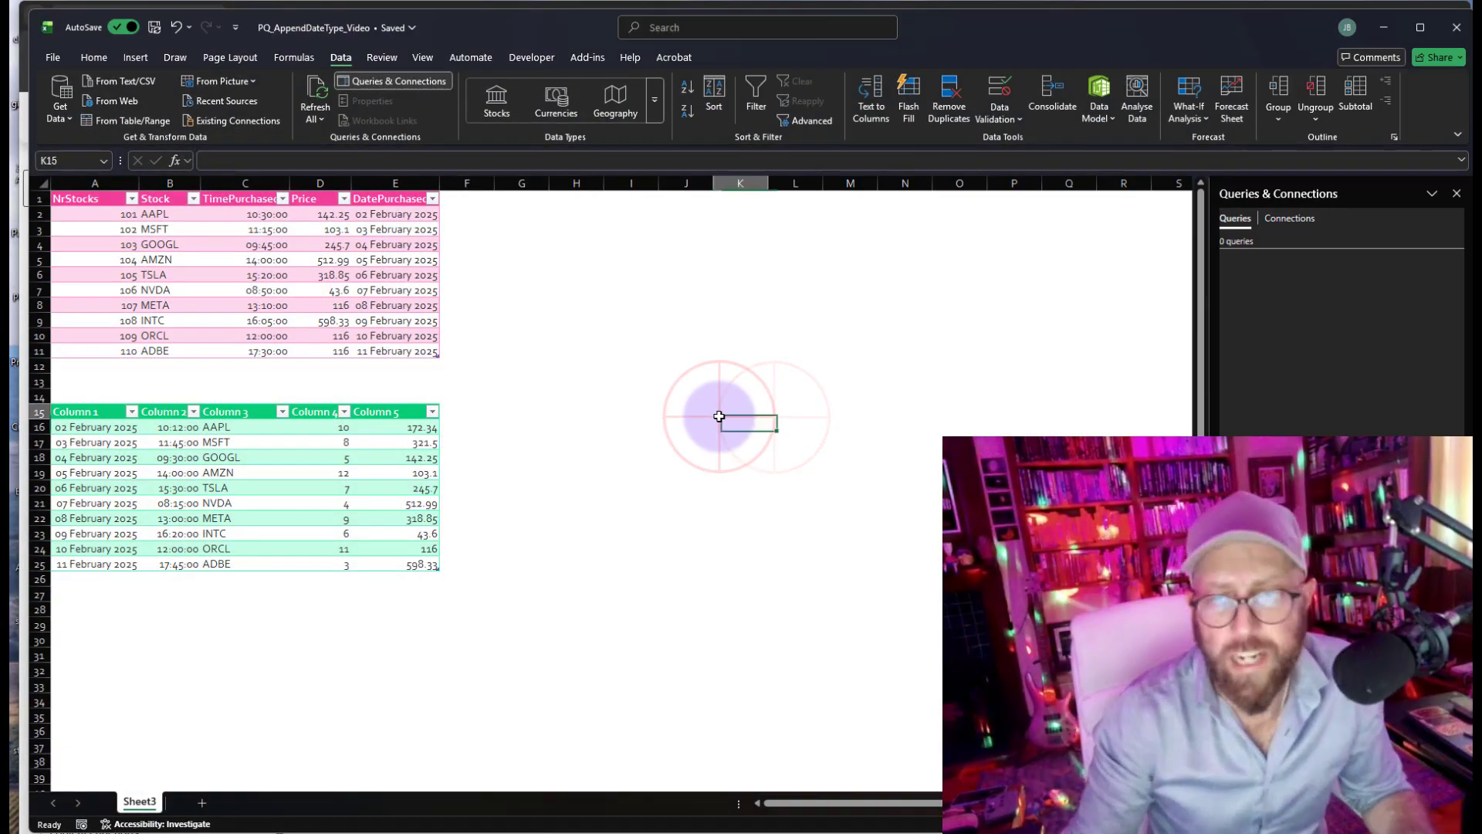
click(250, 230)
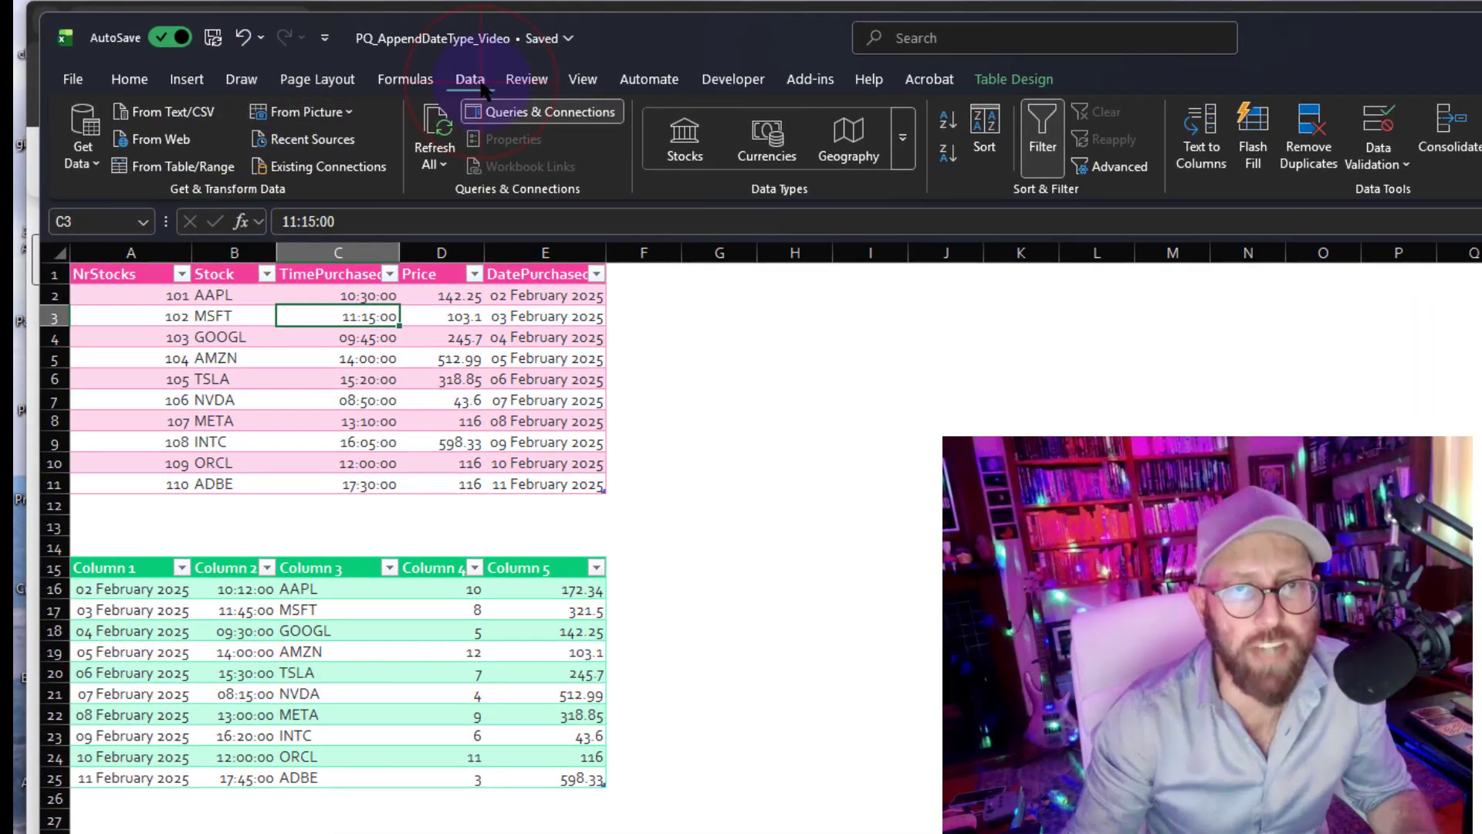
click(195, 169)
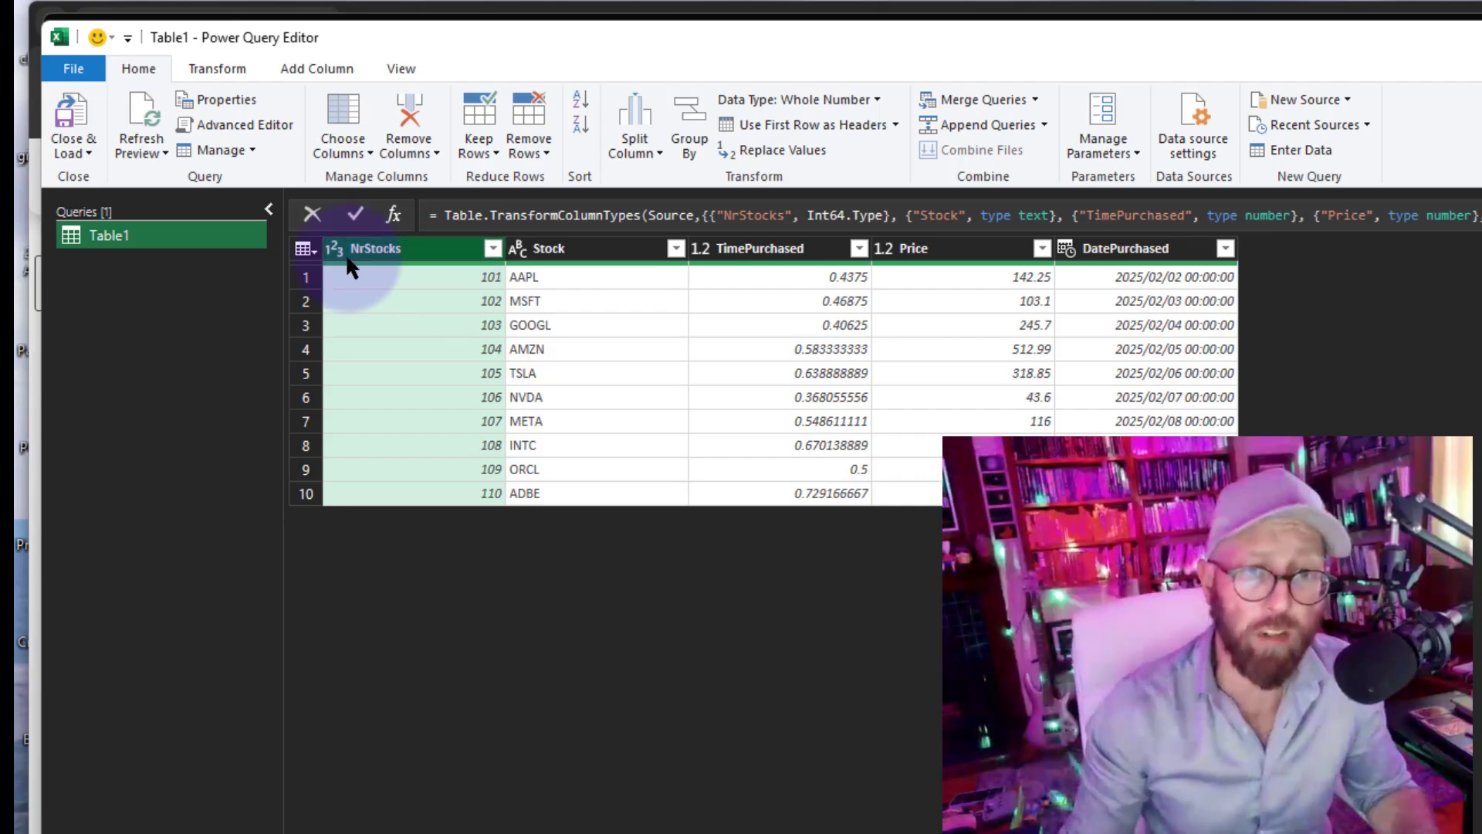
- Change TimePurchased's type to time and DatePurchased's to date in the formula, then open Advanced Editor
double_click(861, 213)
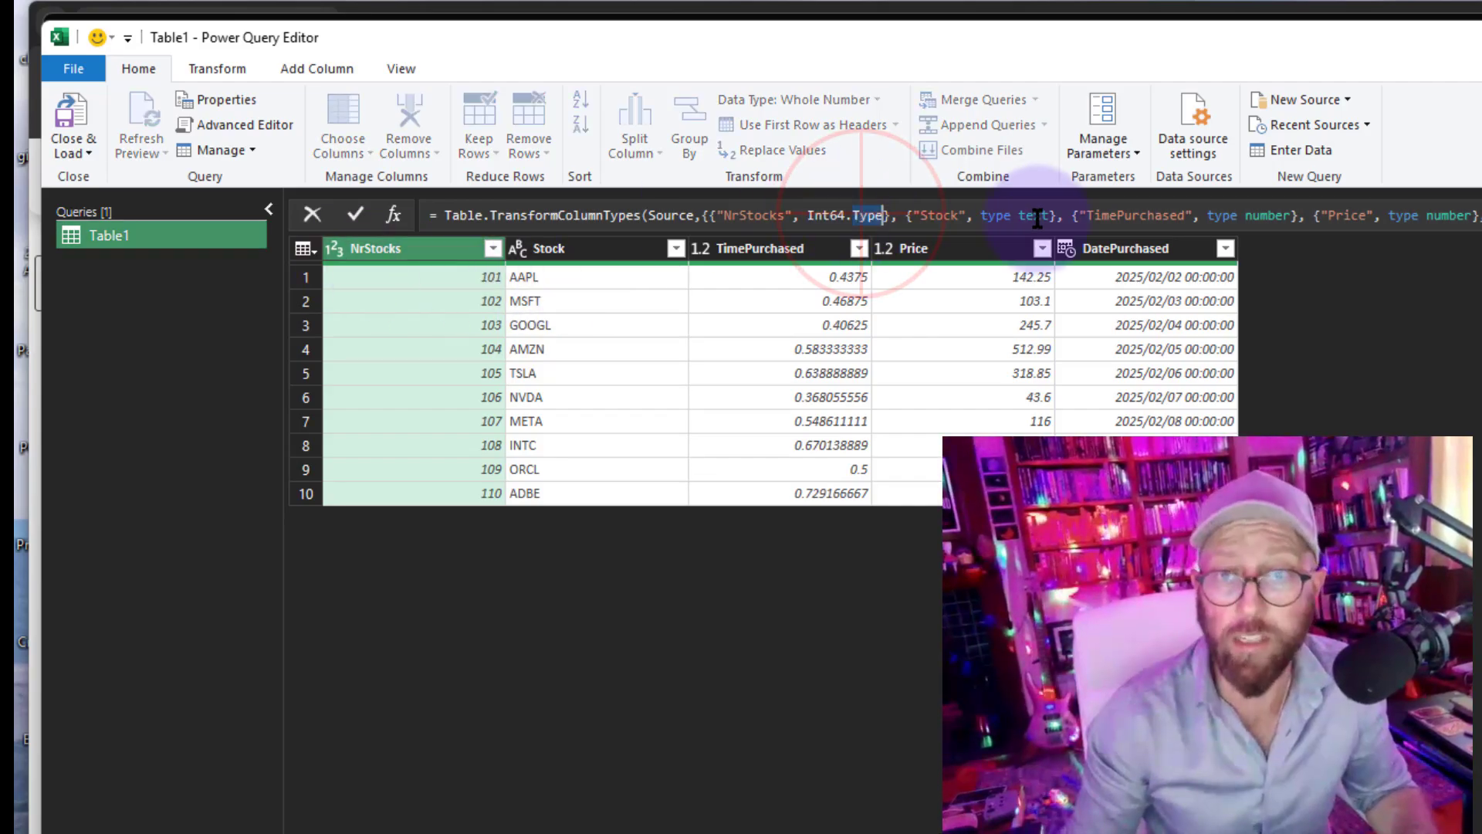
double_click(1035, 214)
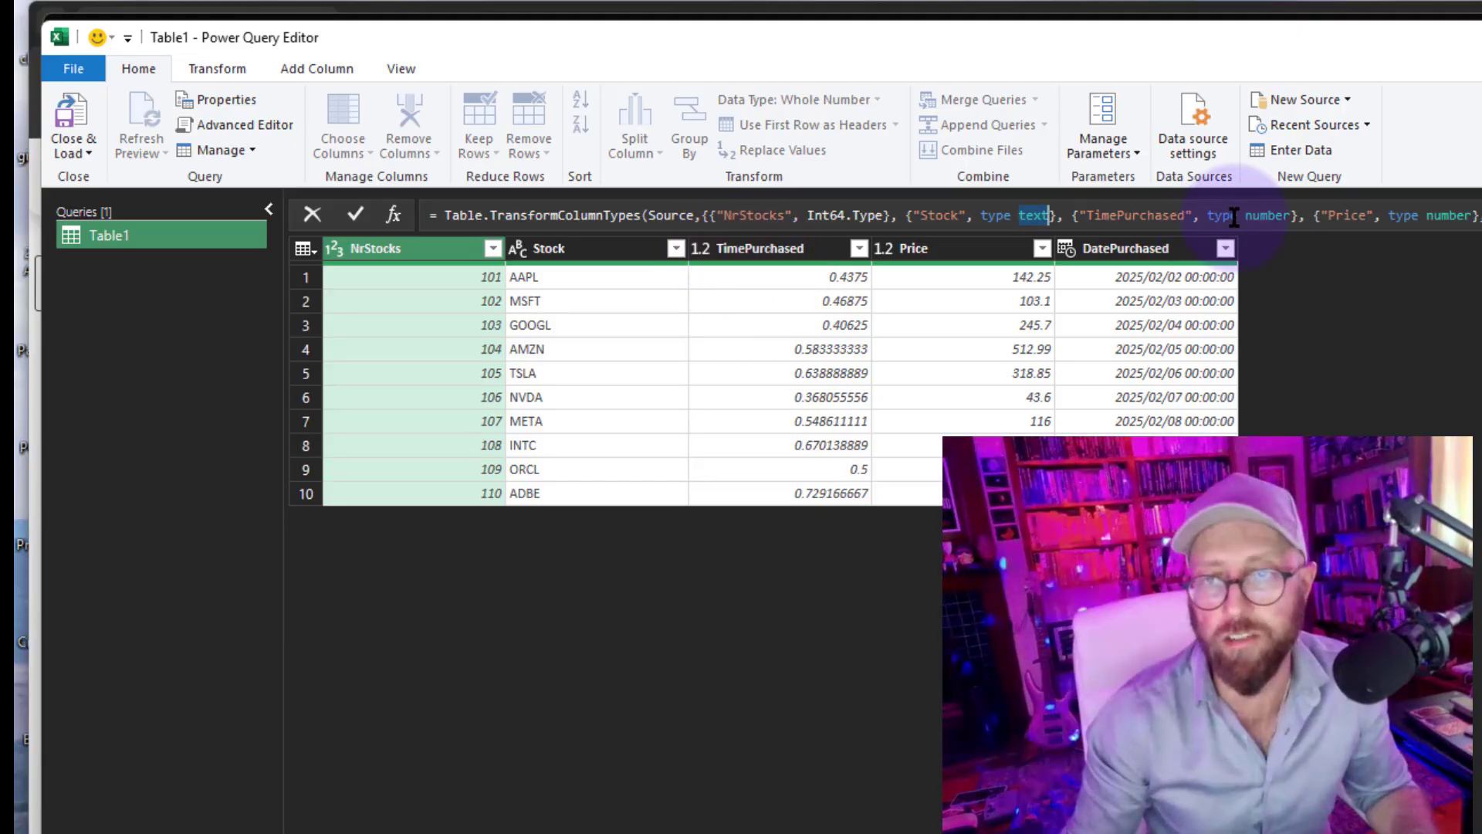
double_click(1266, 215)
text(time)
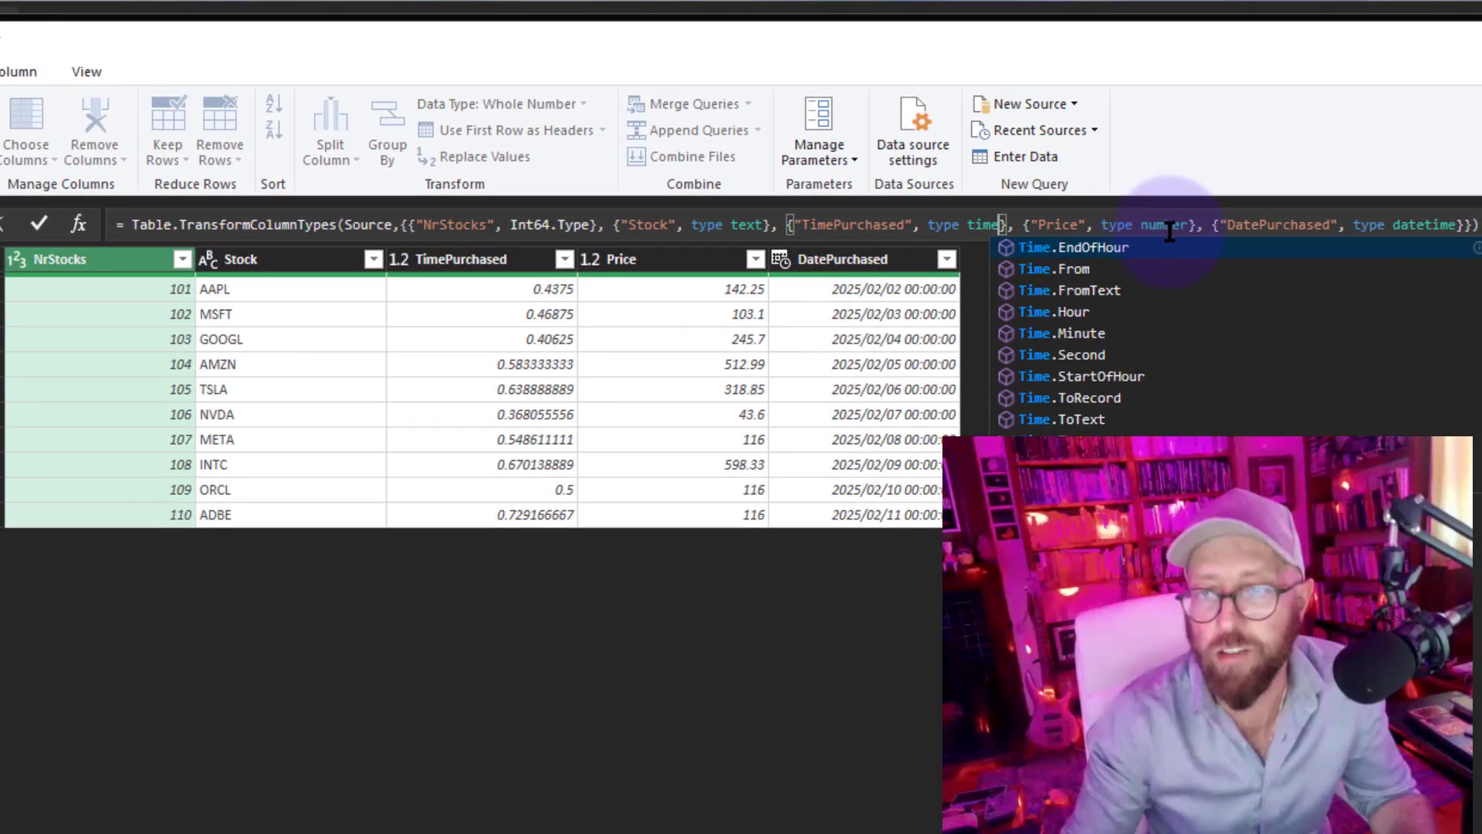
double_click(1424, 225)
text(date)
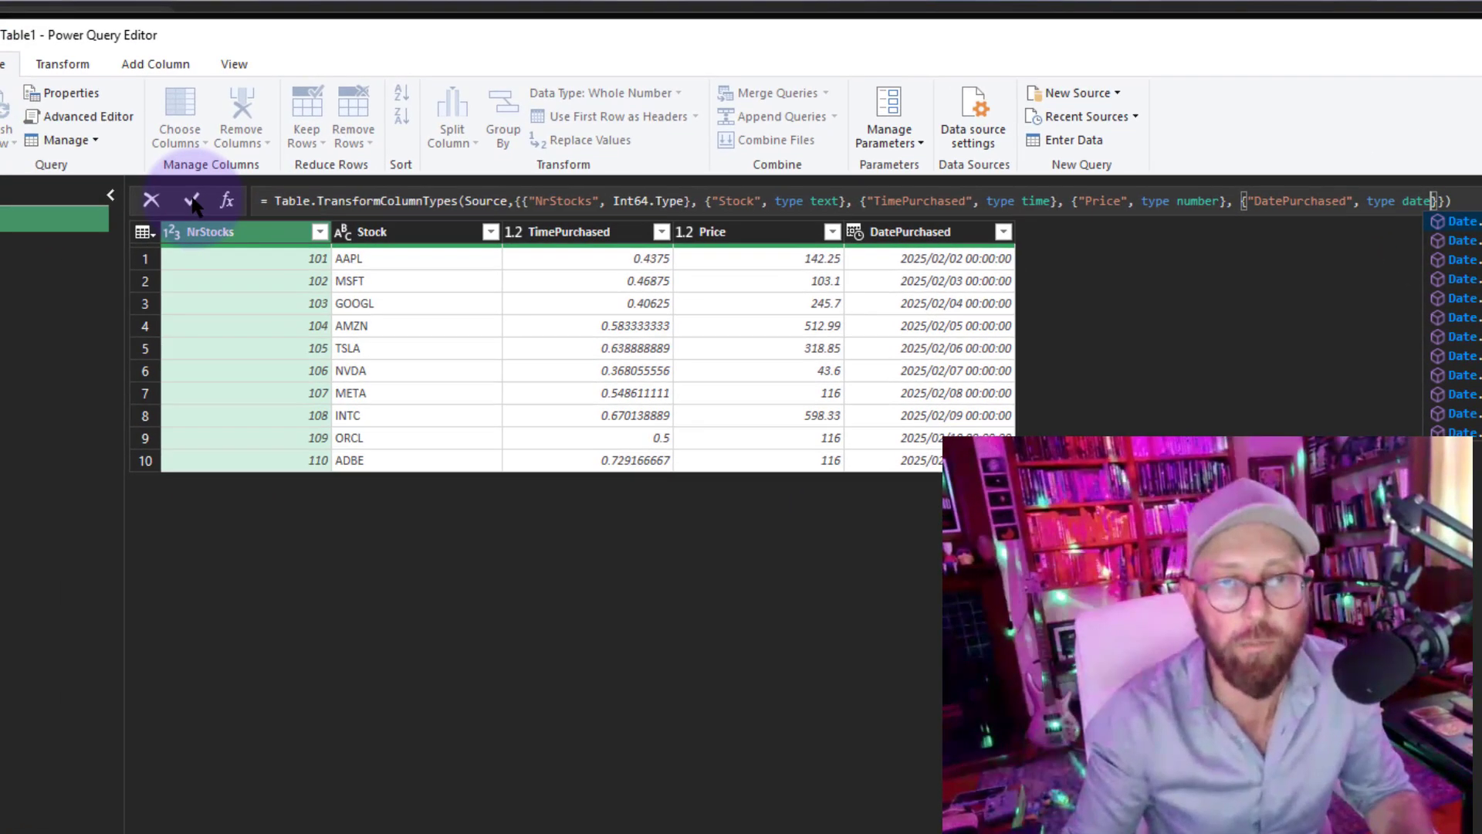
click(192, 201)
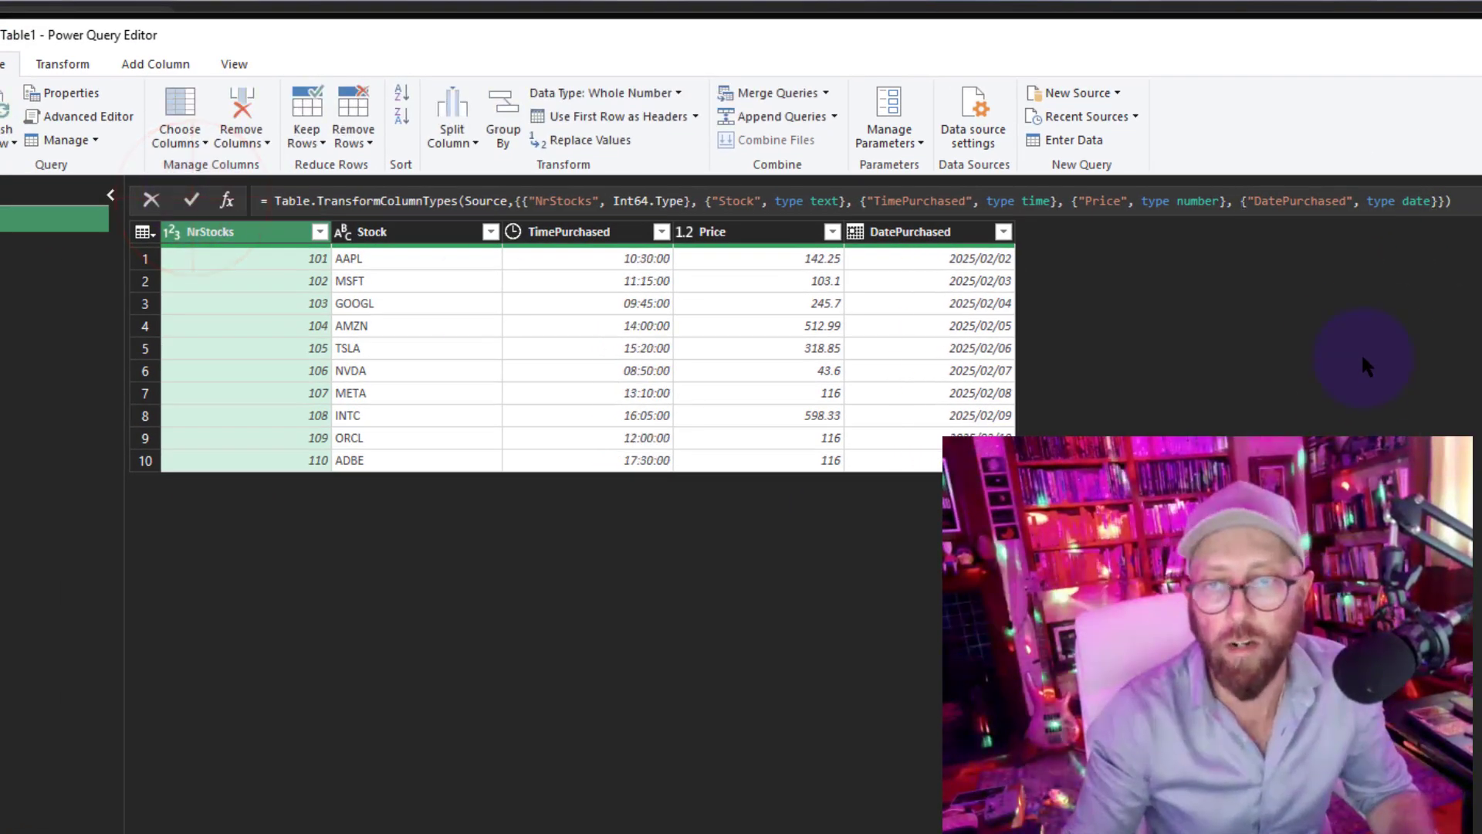
click(122, 115)
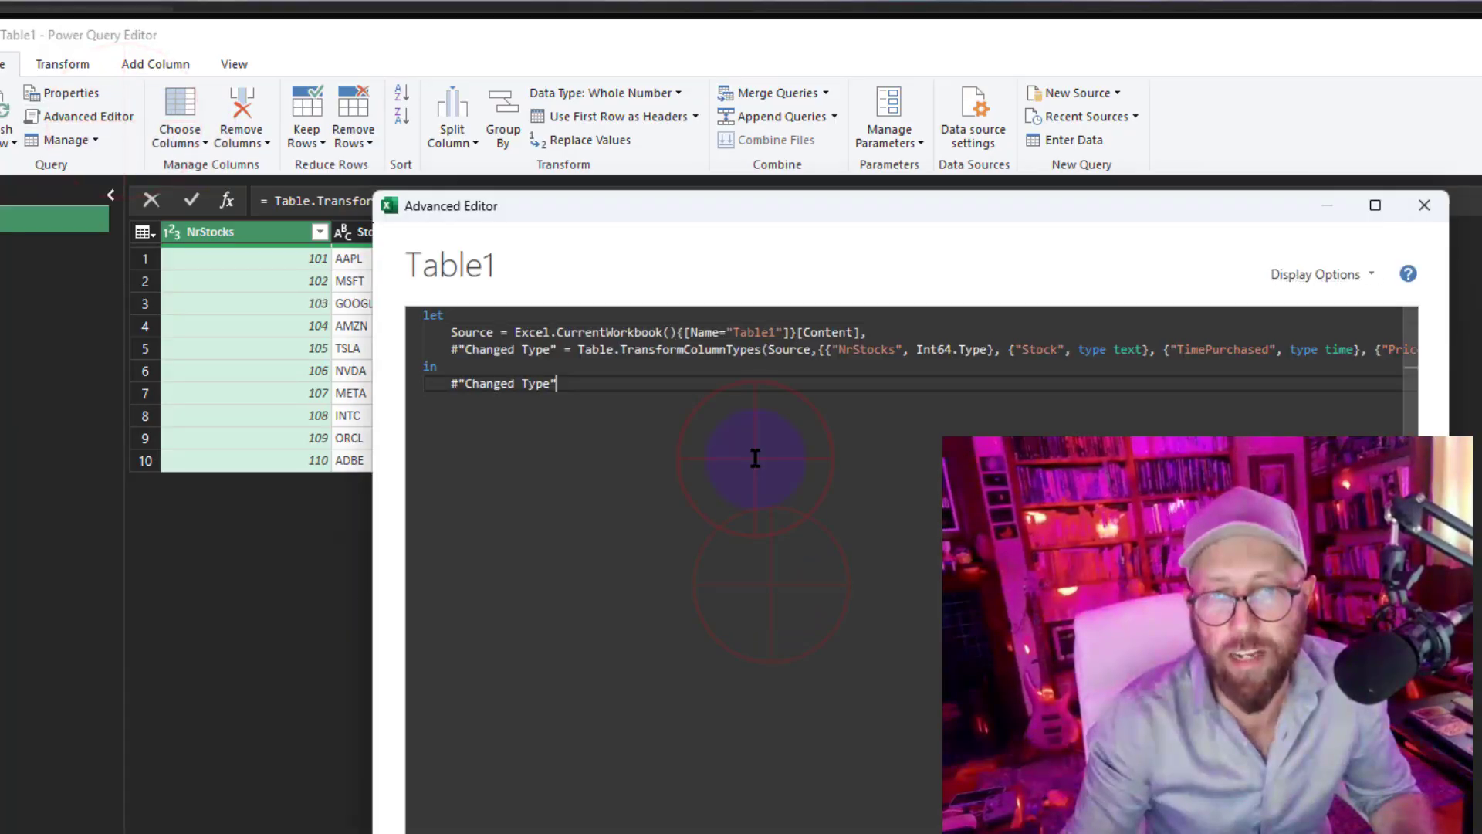
- Rename the steps to Source1 and Type1, making Type1 reference Source1
click(494, 332)
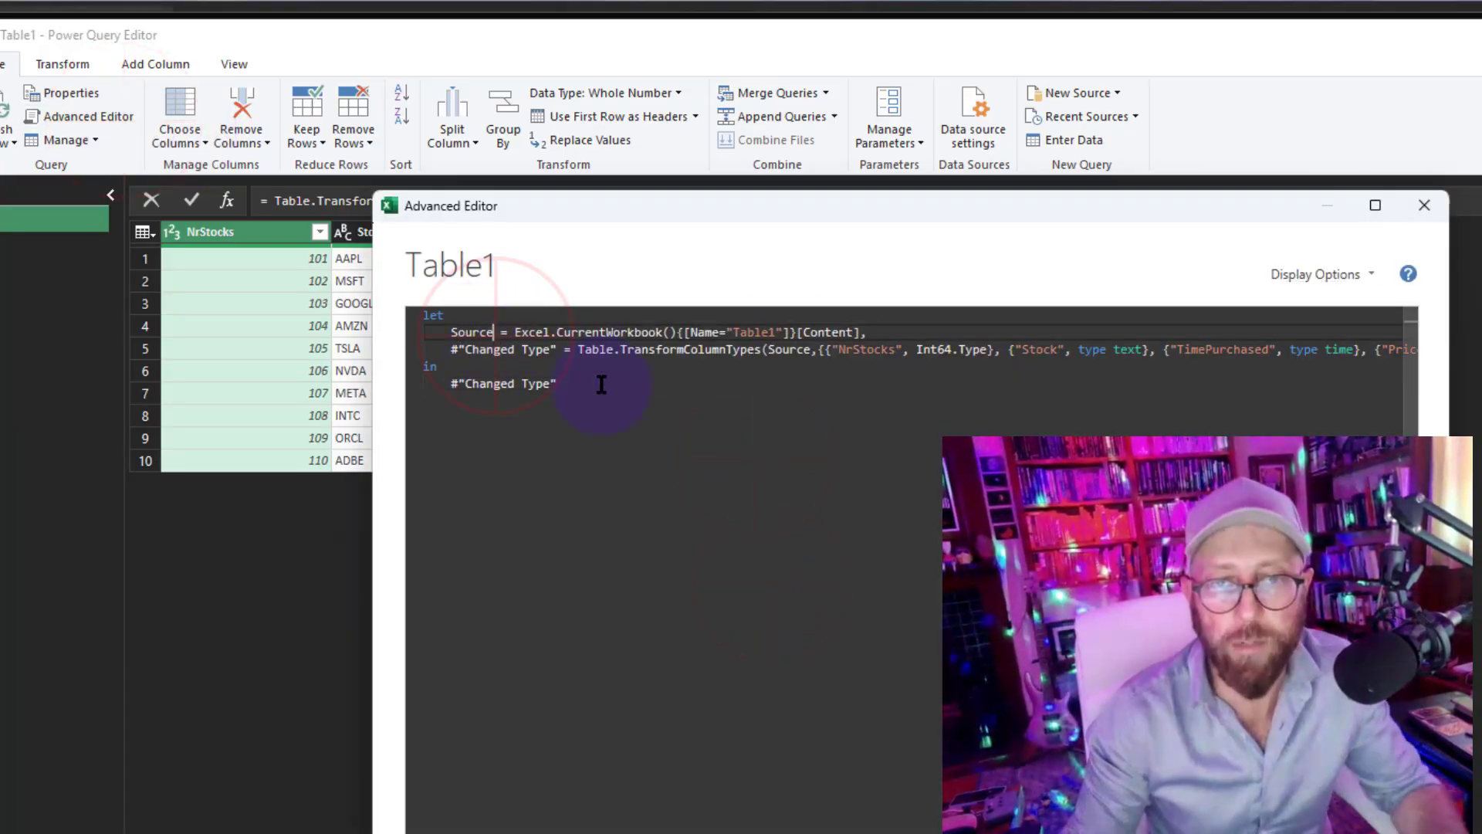
text(1)
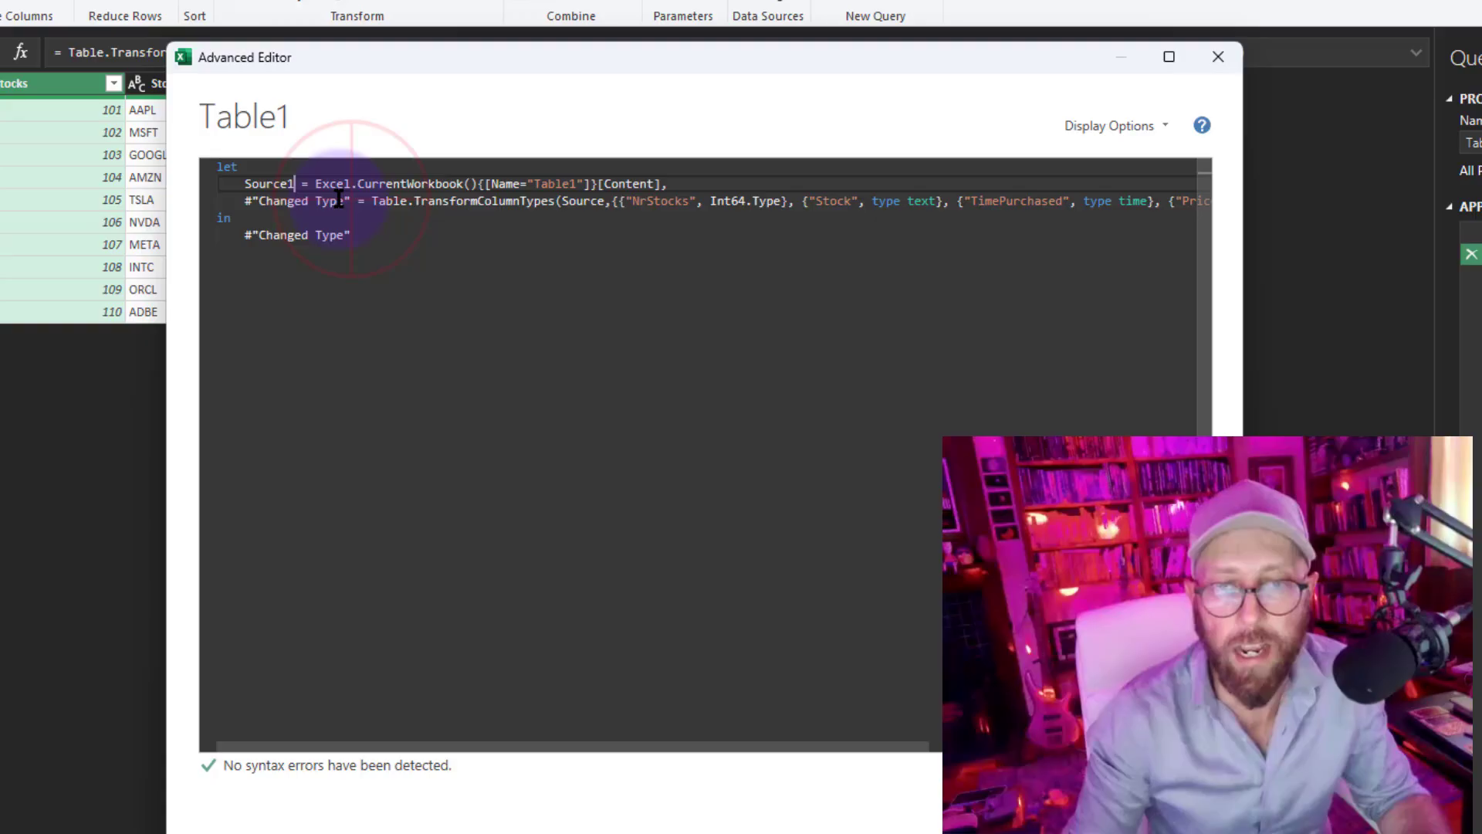
drag(349, 200, 245, 203)
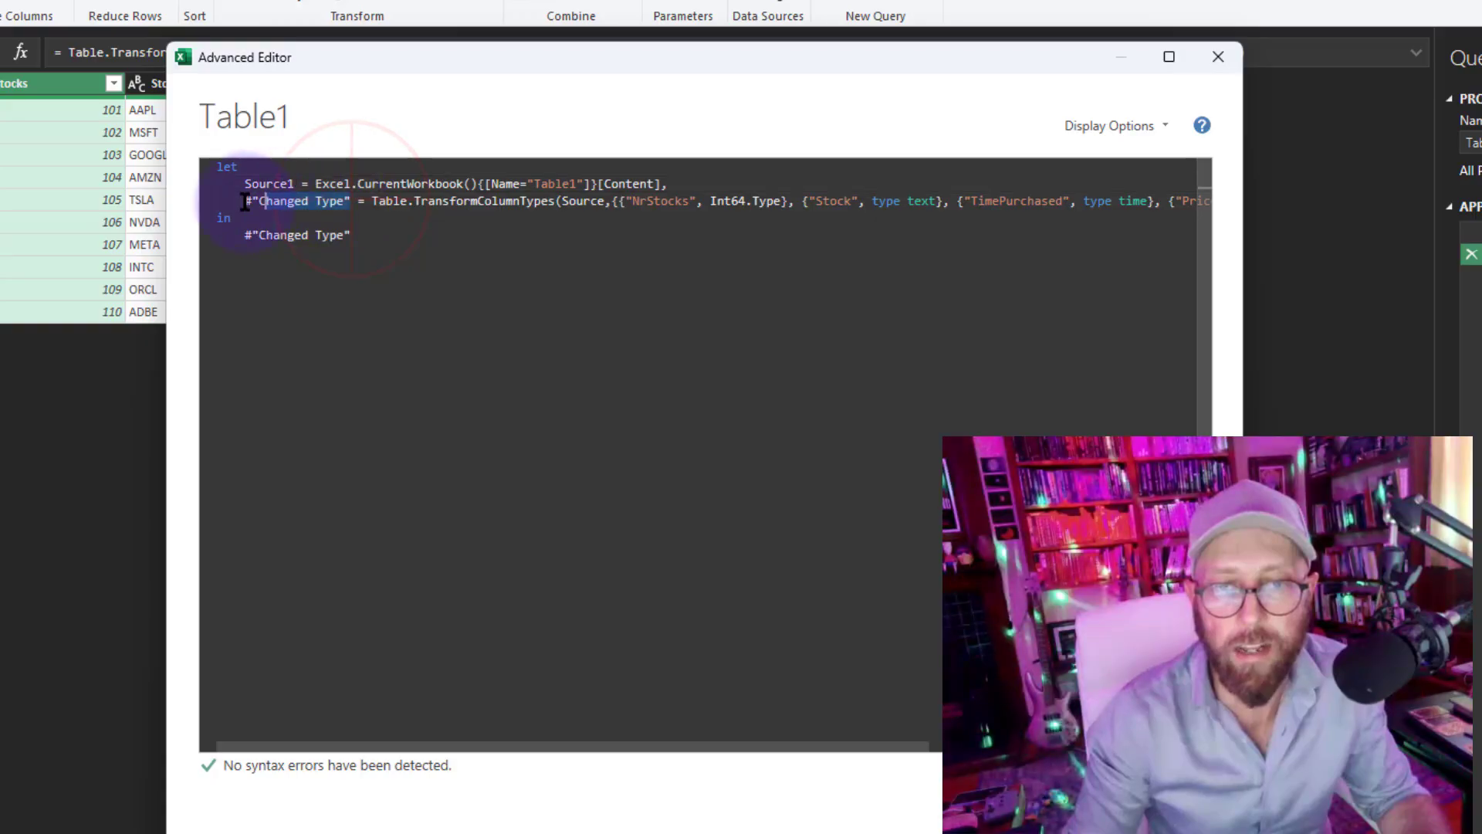
text(Type1)
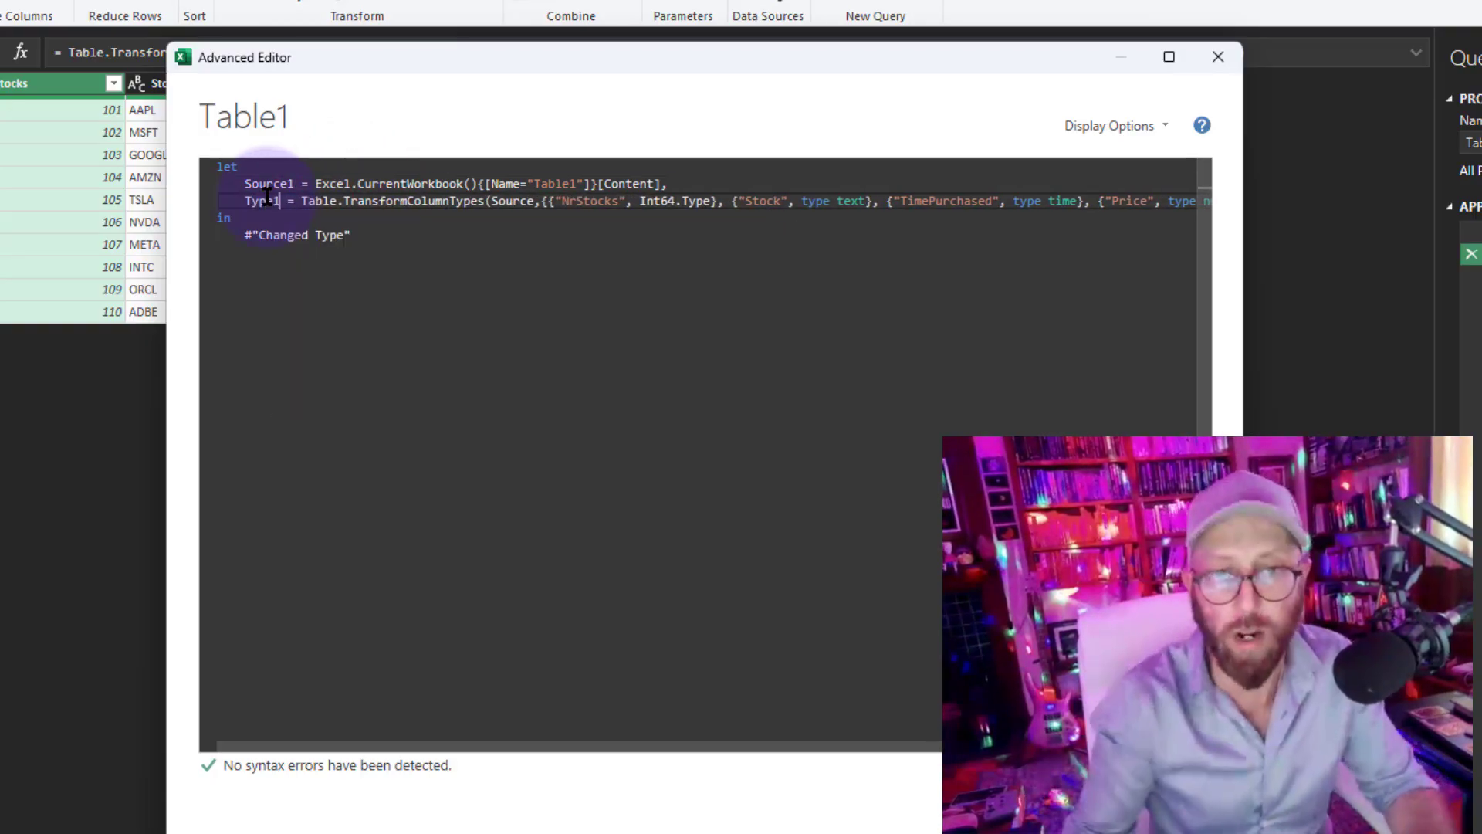
double_click(276, 183)
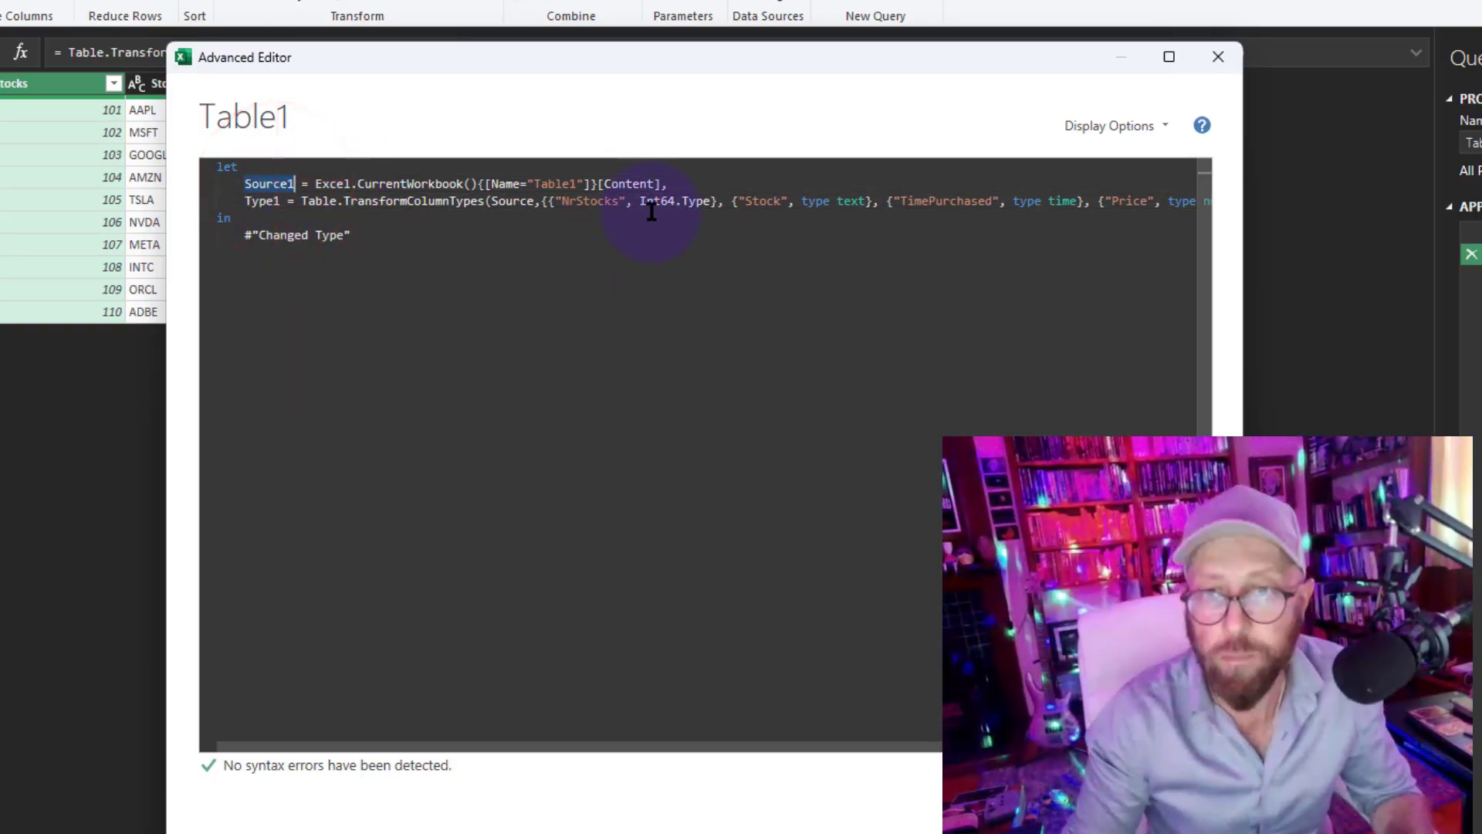
text(Source1)
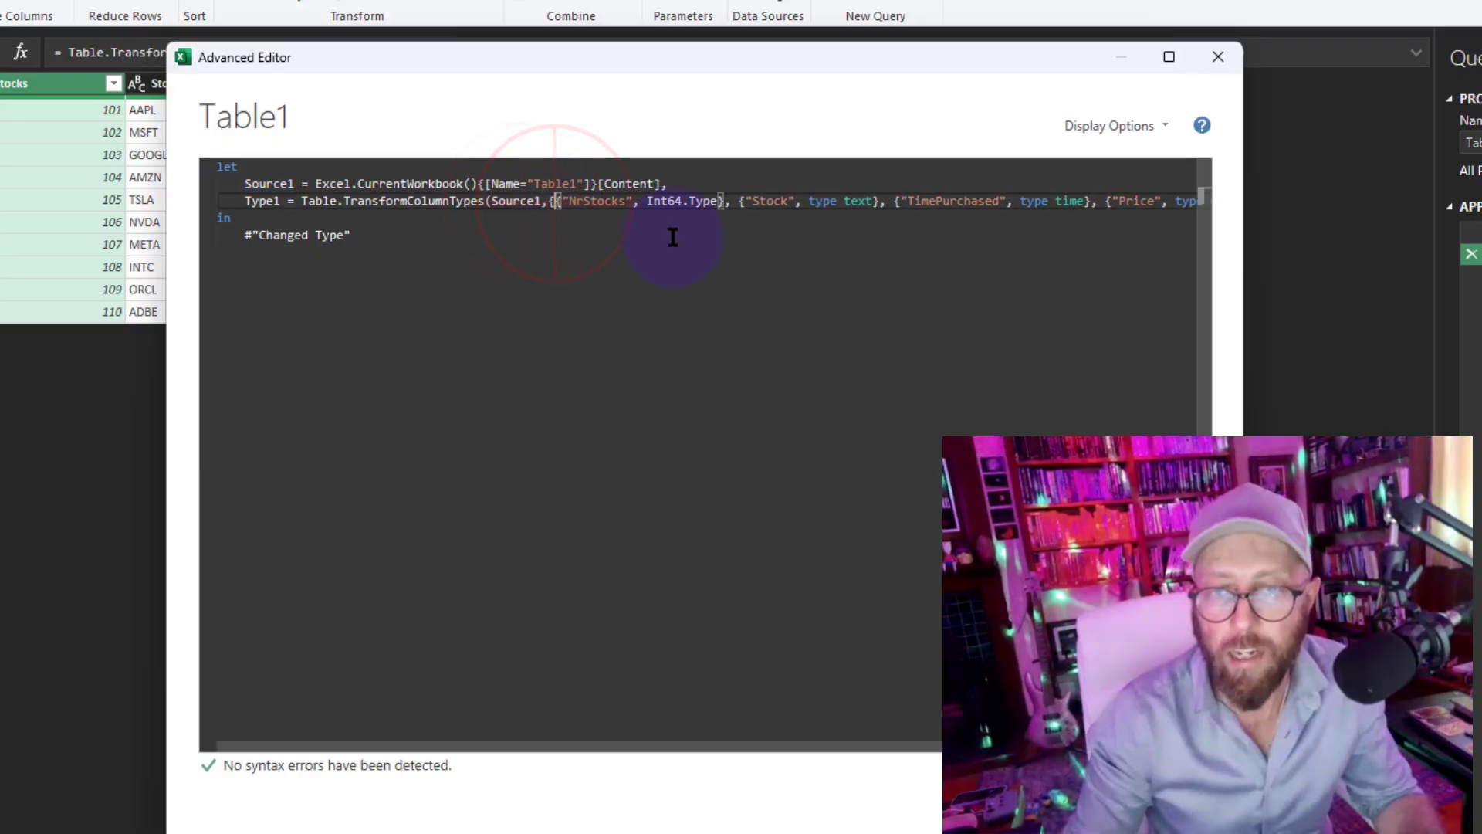
- Put the Stock, TimePurchased, Price and DatePurchased type pairs each on their own line
key(Return)
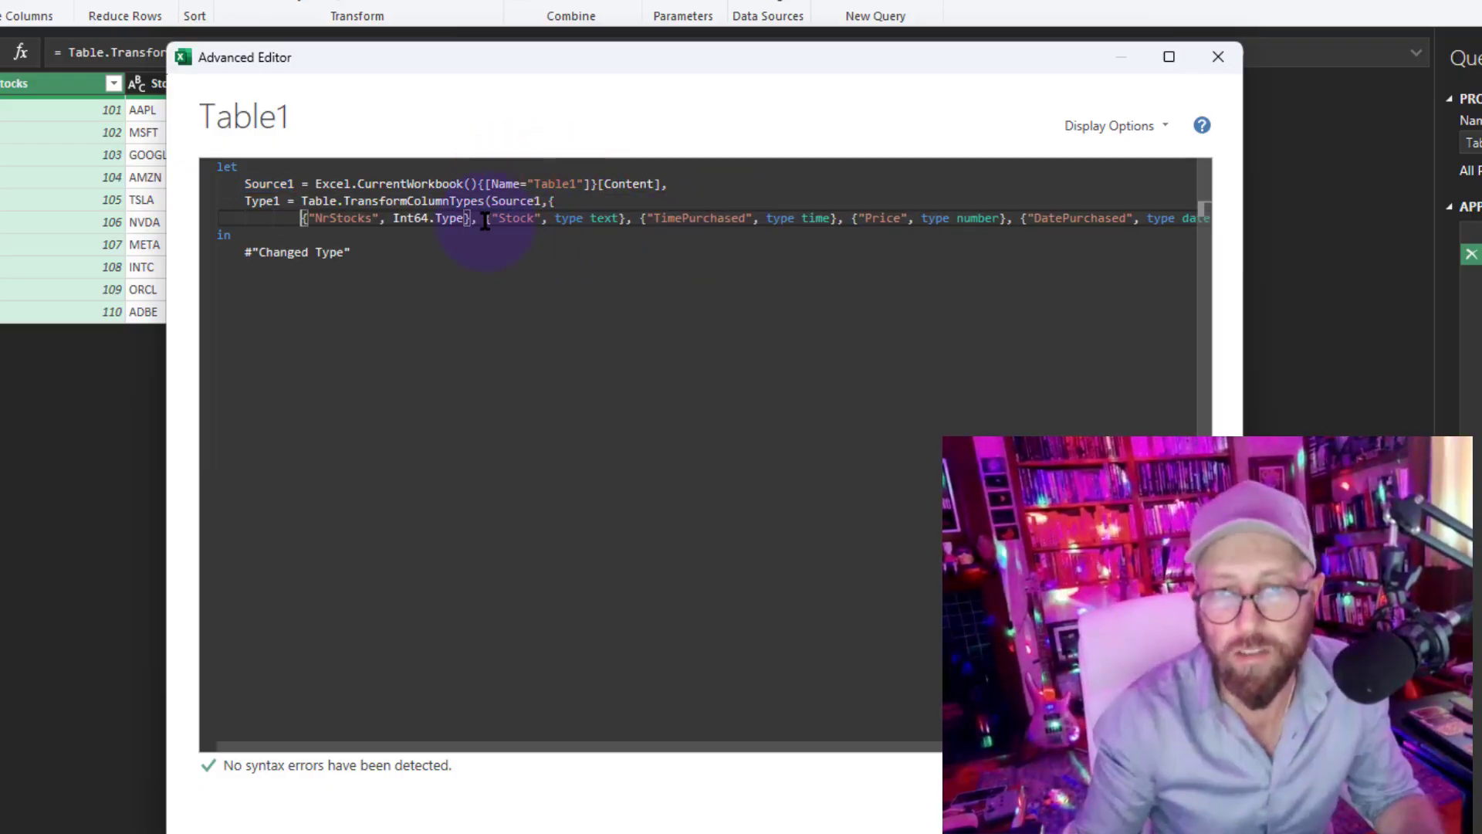
key(Return)
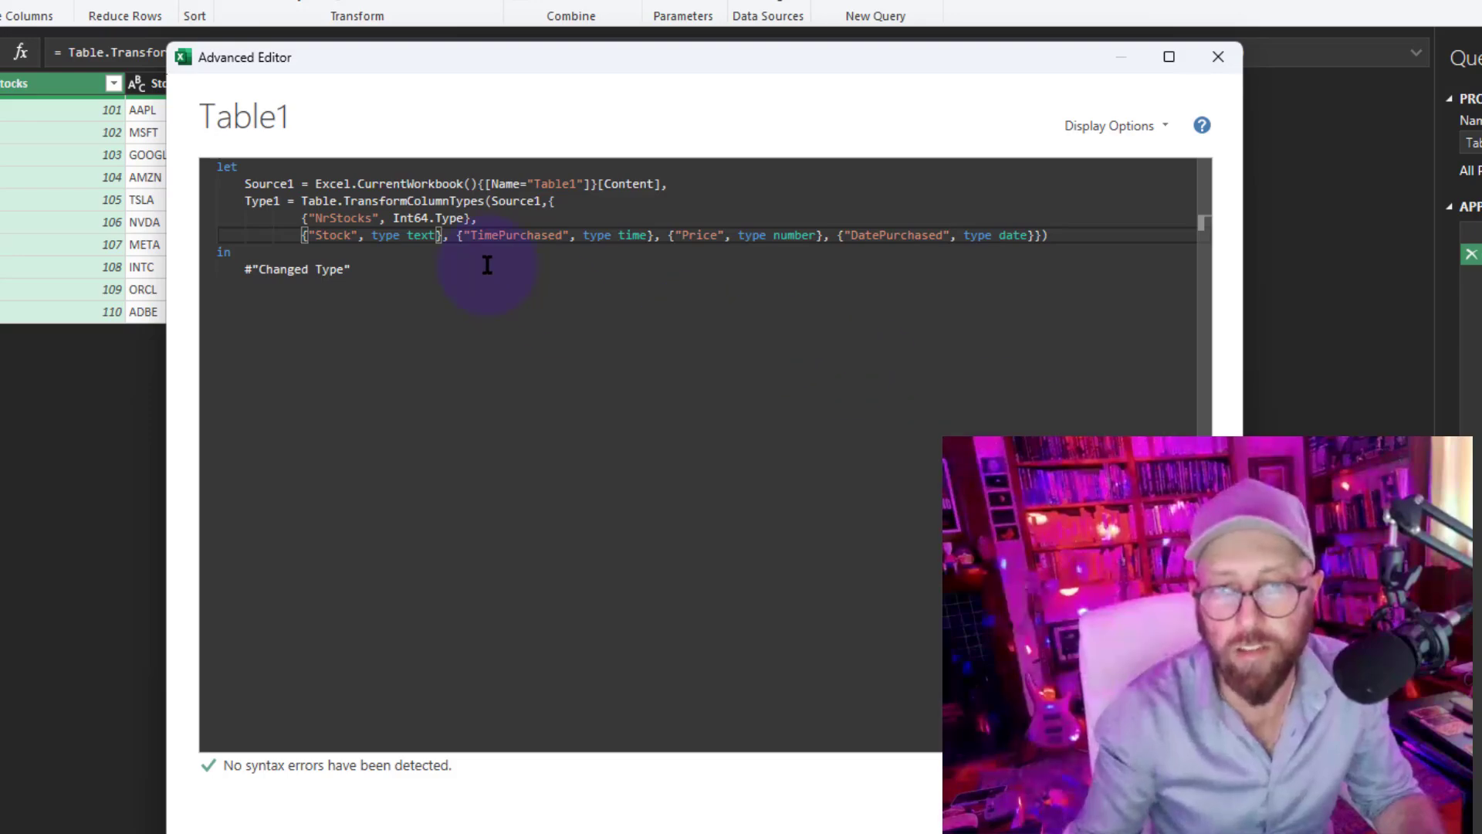
click(457, 235)
key(Return)
key(ctrl+Right)
key(ctrl+Right)
key(ctrl+Right)
key(ctrl+Right)
key(ctrl+Right)
key(ctrl+Right)
key(Return)
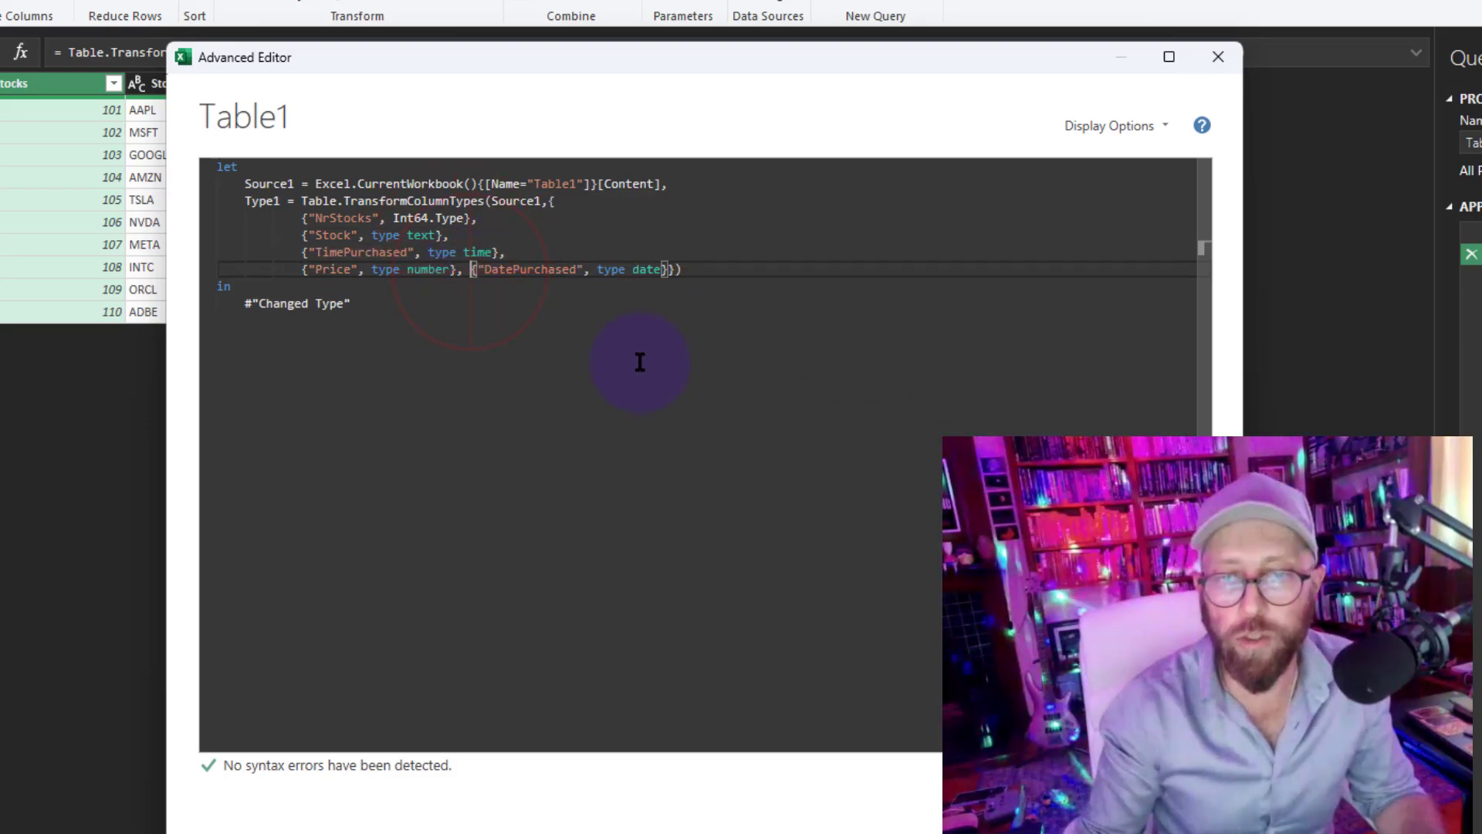
key(Return)
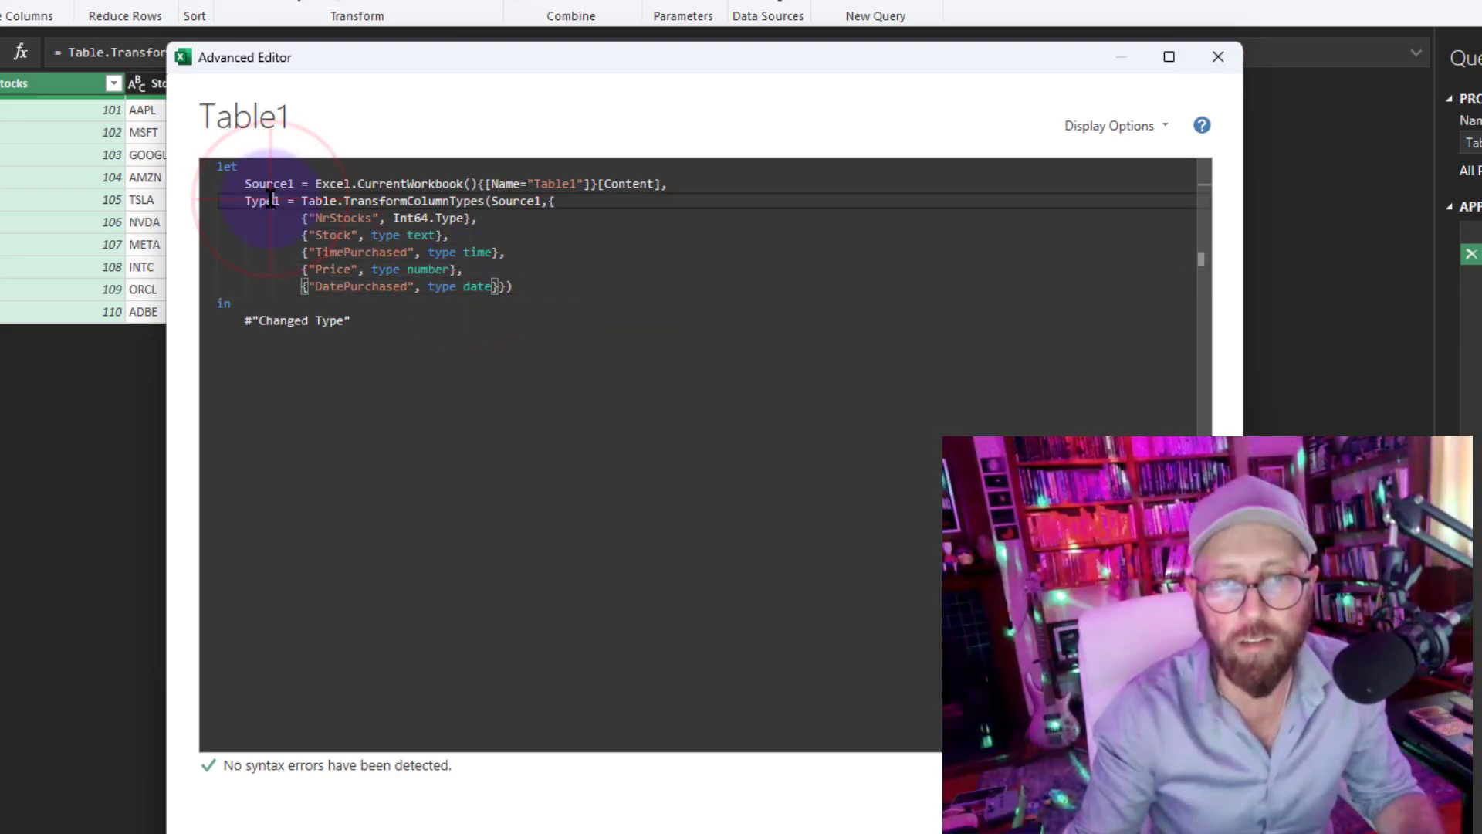
- Make the query output Type1 instead of Changed Type and save the code
double_click(261, 201)
key(ctrl+c)
drag(361, 320, 245, 320)
key(ctrl+v)
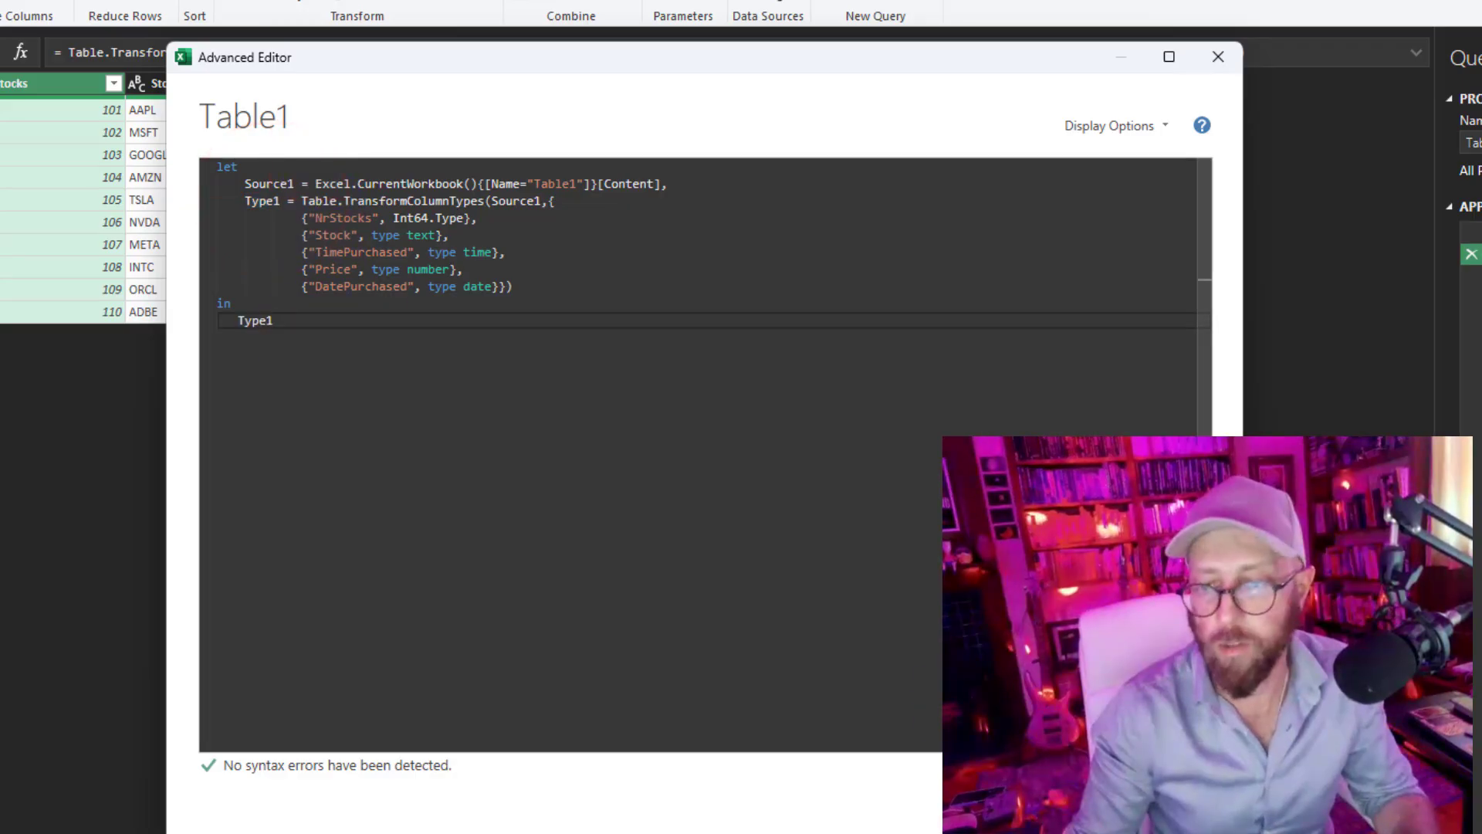
click(1143, 803)
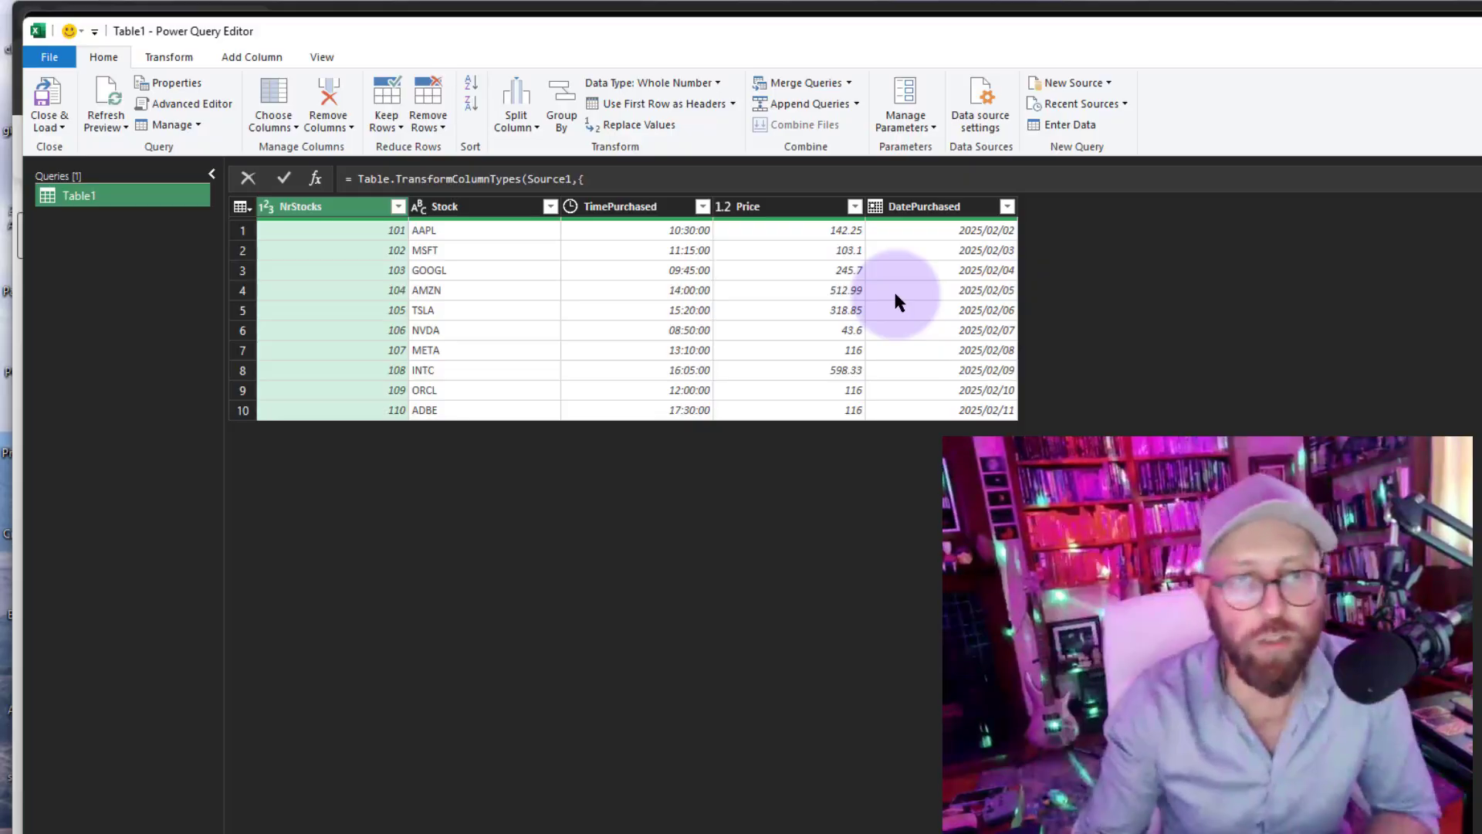
- Load Table1 with Close & Load To as Only Create Connection
click(49, 123)
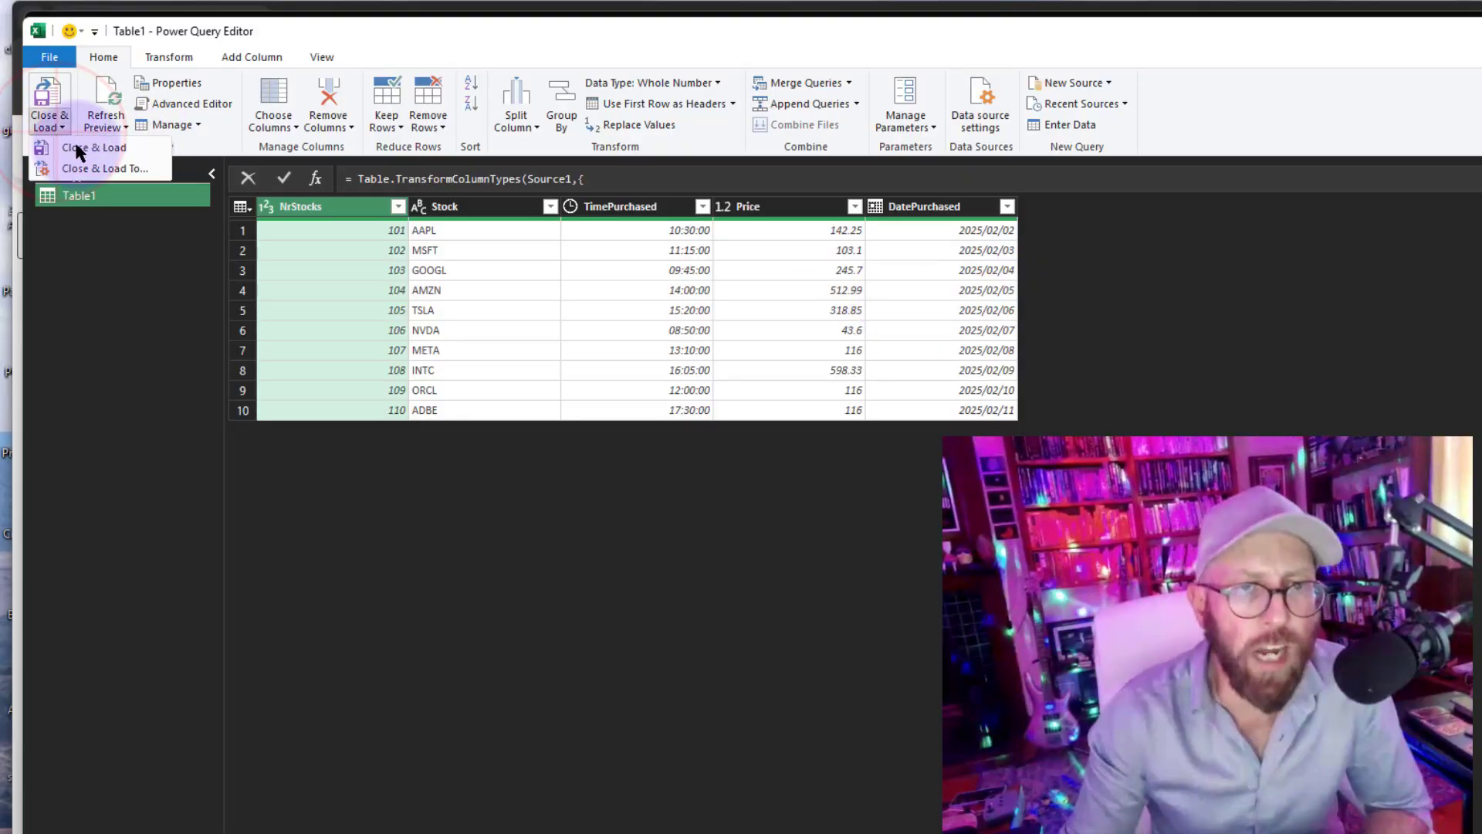
click(105, 170)
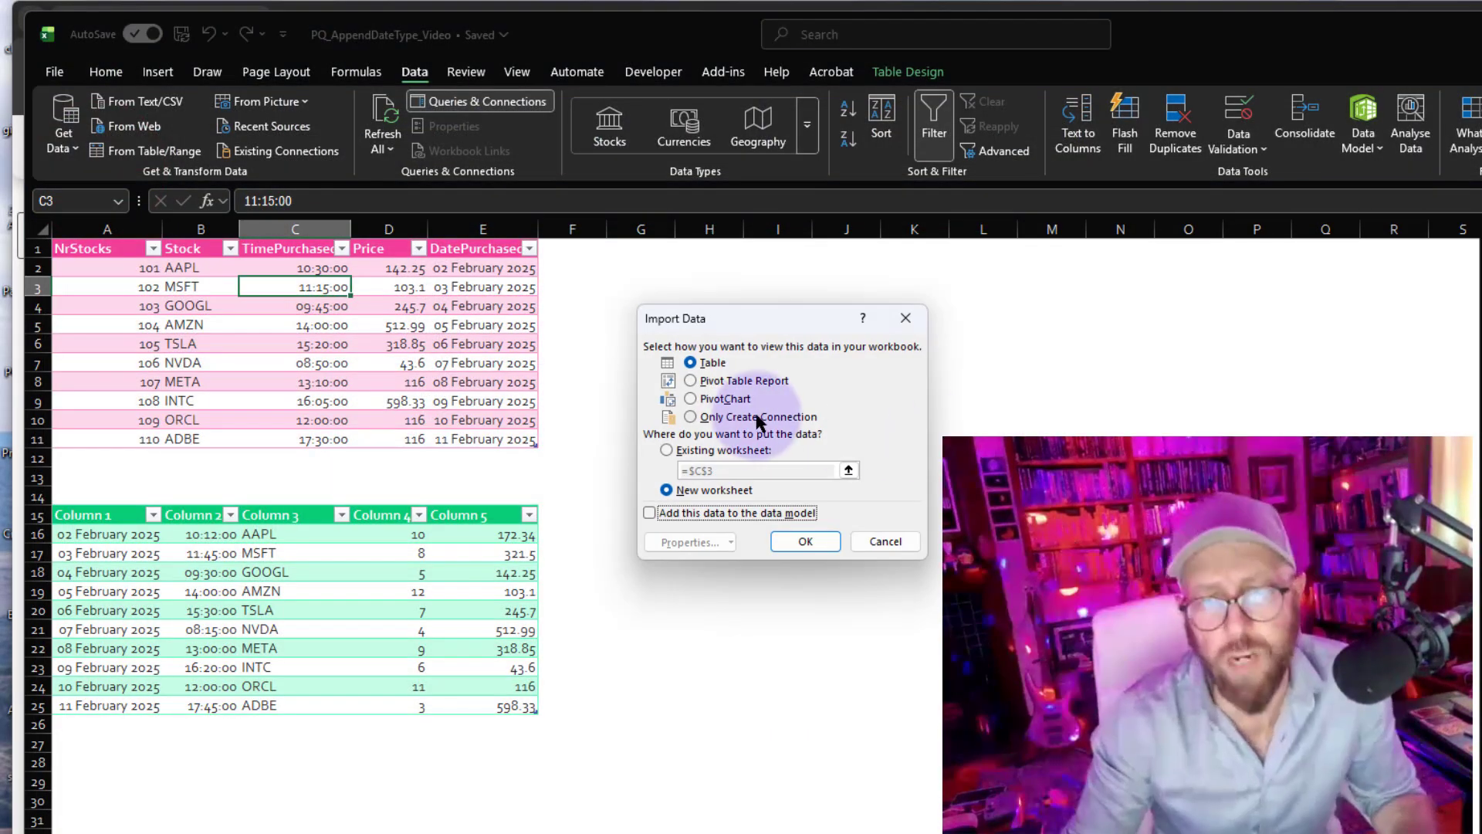
click(757, 421)
click(814, 536)
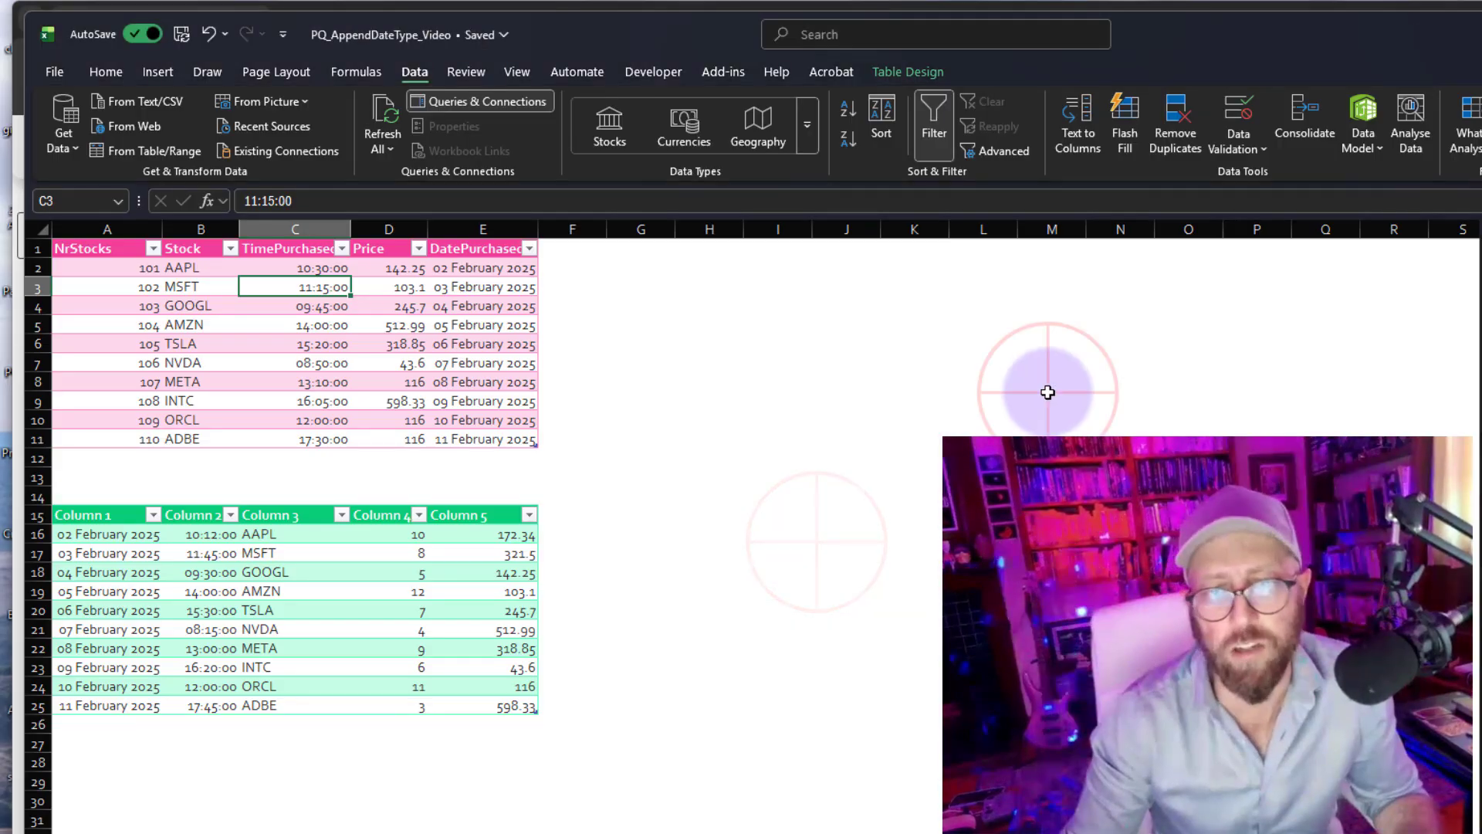
- Bring Table2 into Power Query and retype Column 1 as date and Column 2 as time
click(294, 572)
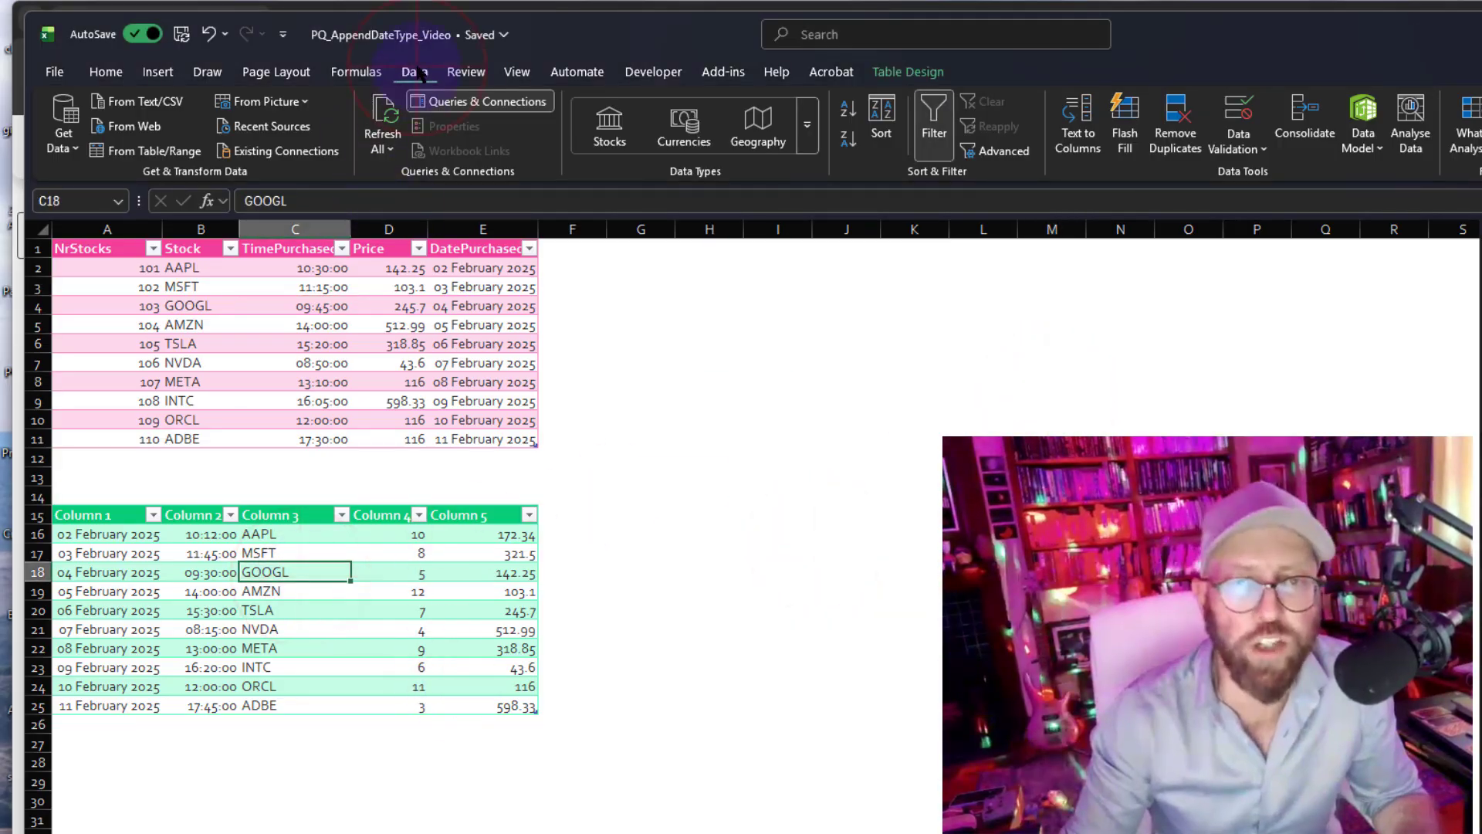
click(146, 151)
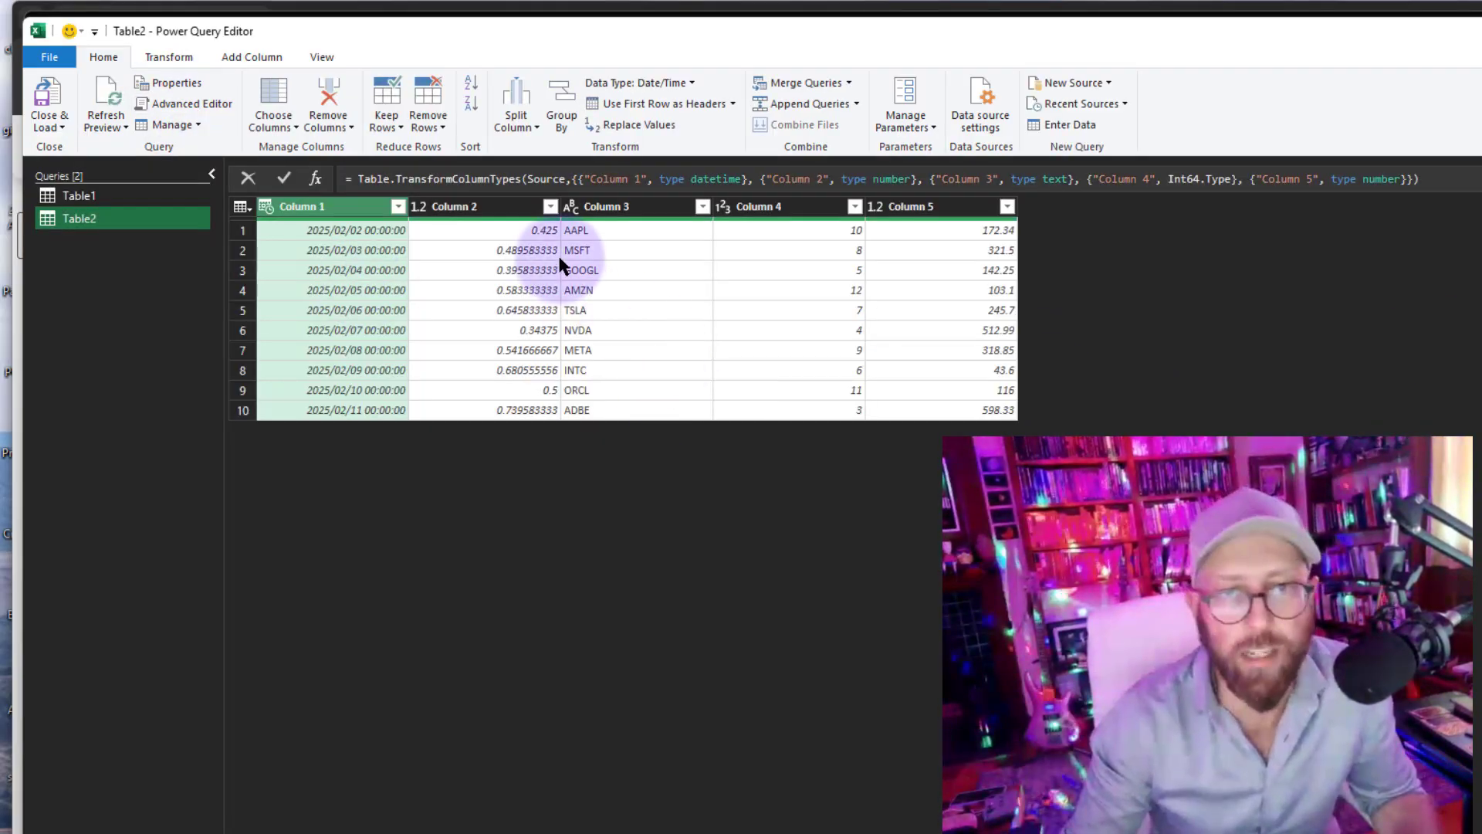
double_click(701, 179)
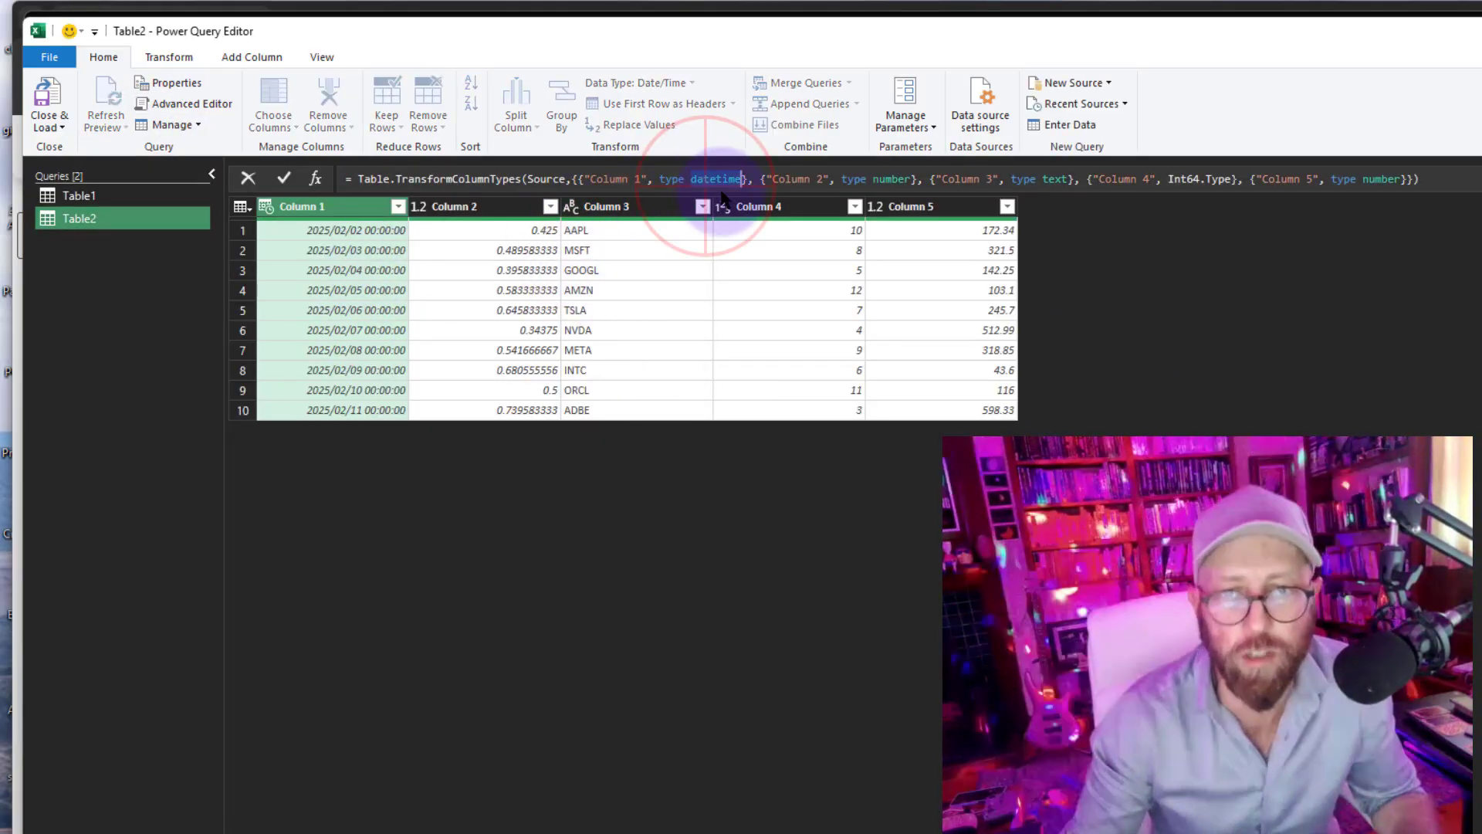
text(date)
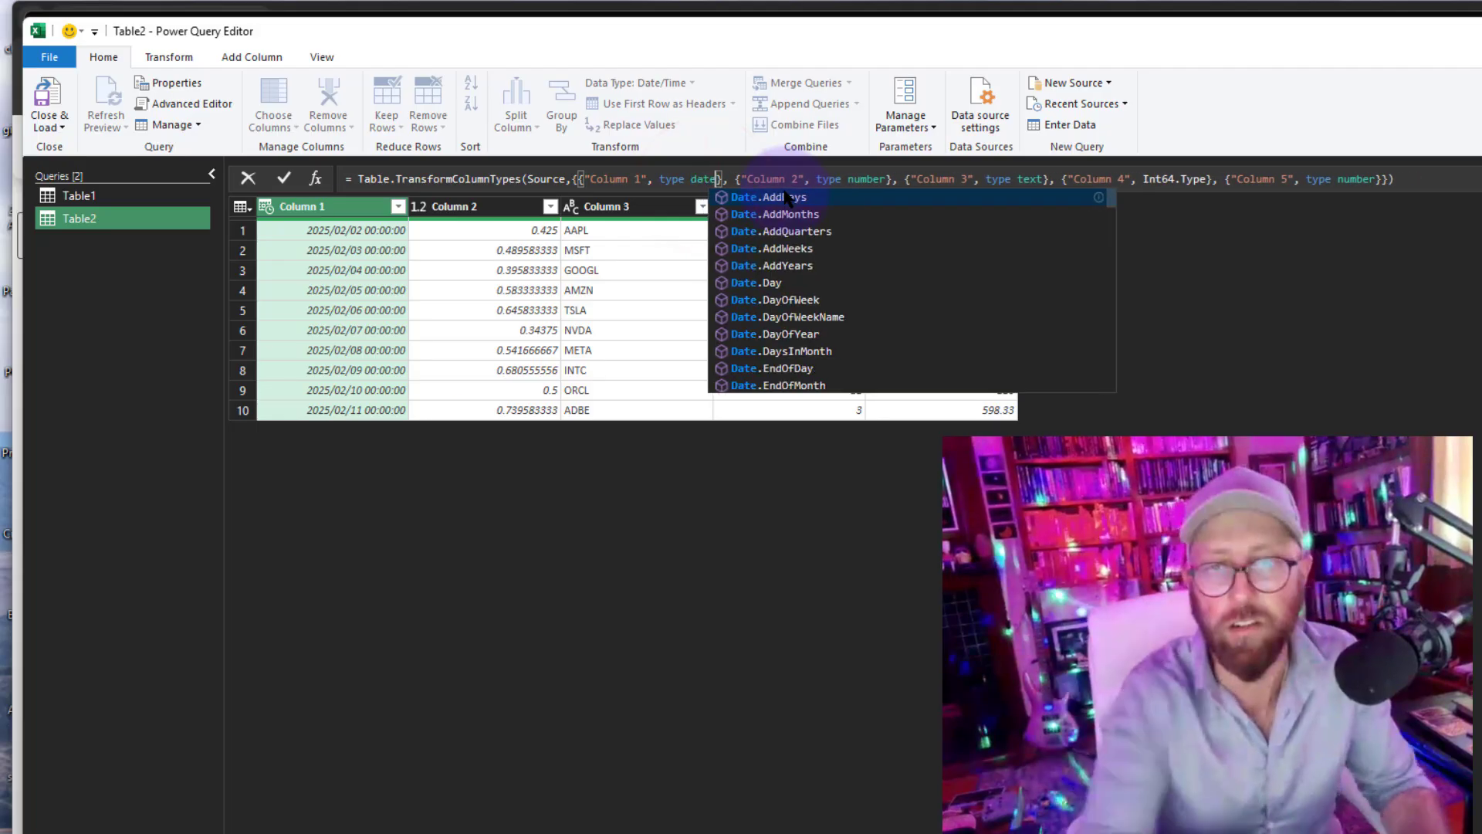
double_click(866, 179)
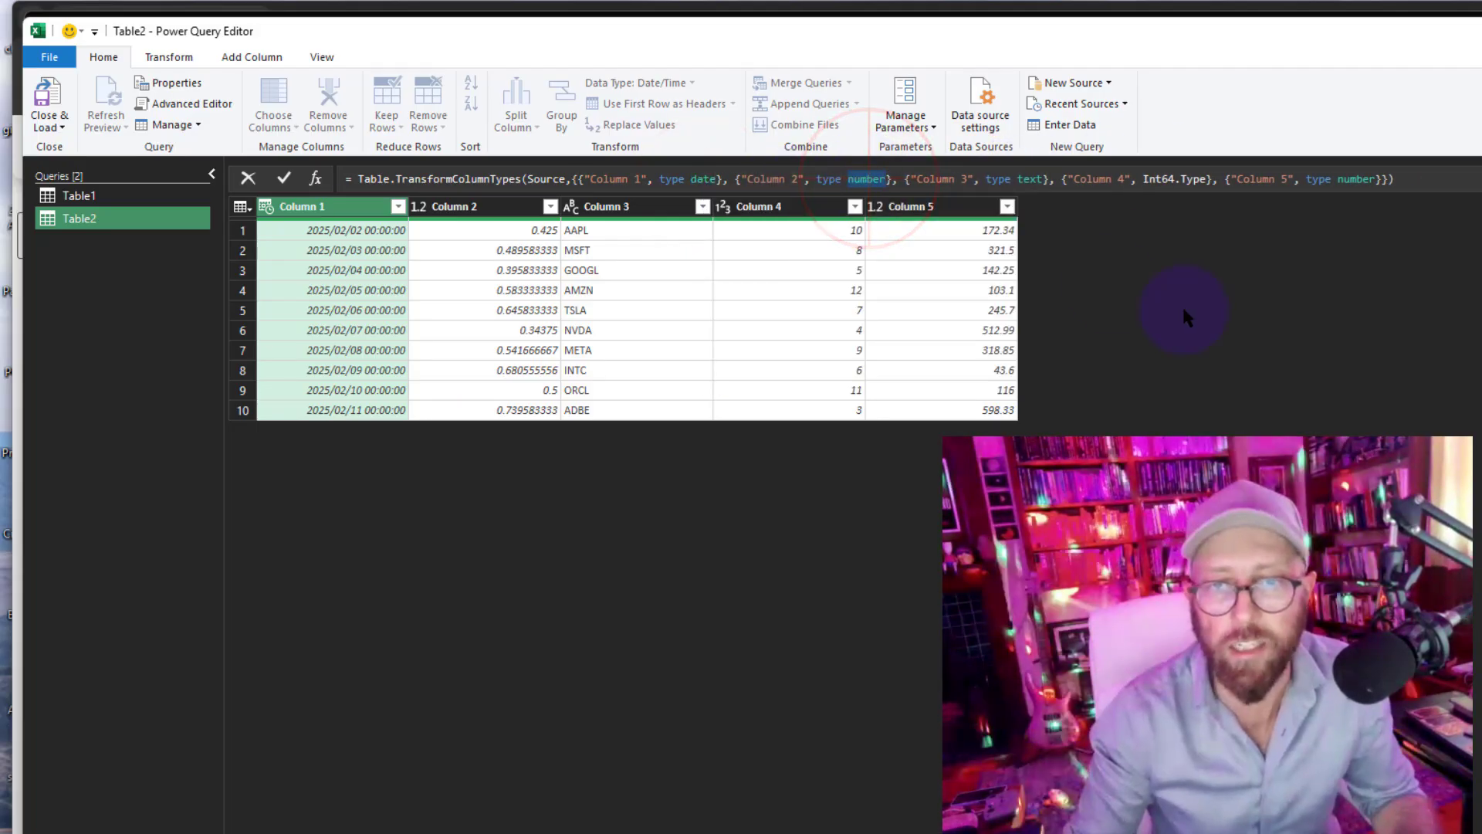
text(time)
click(1025, 179)
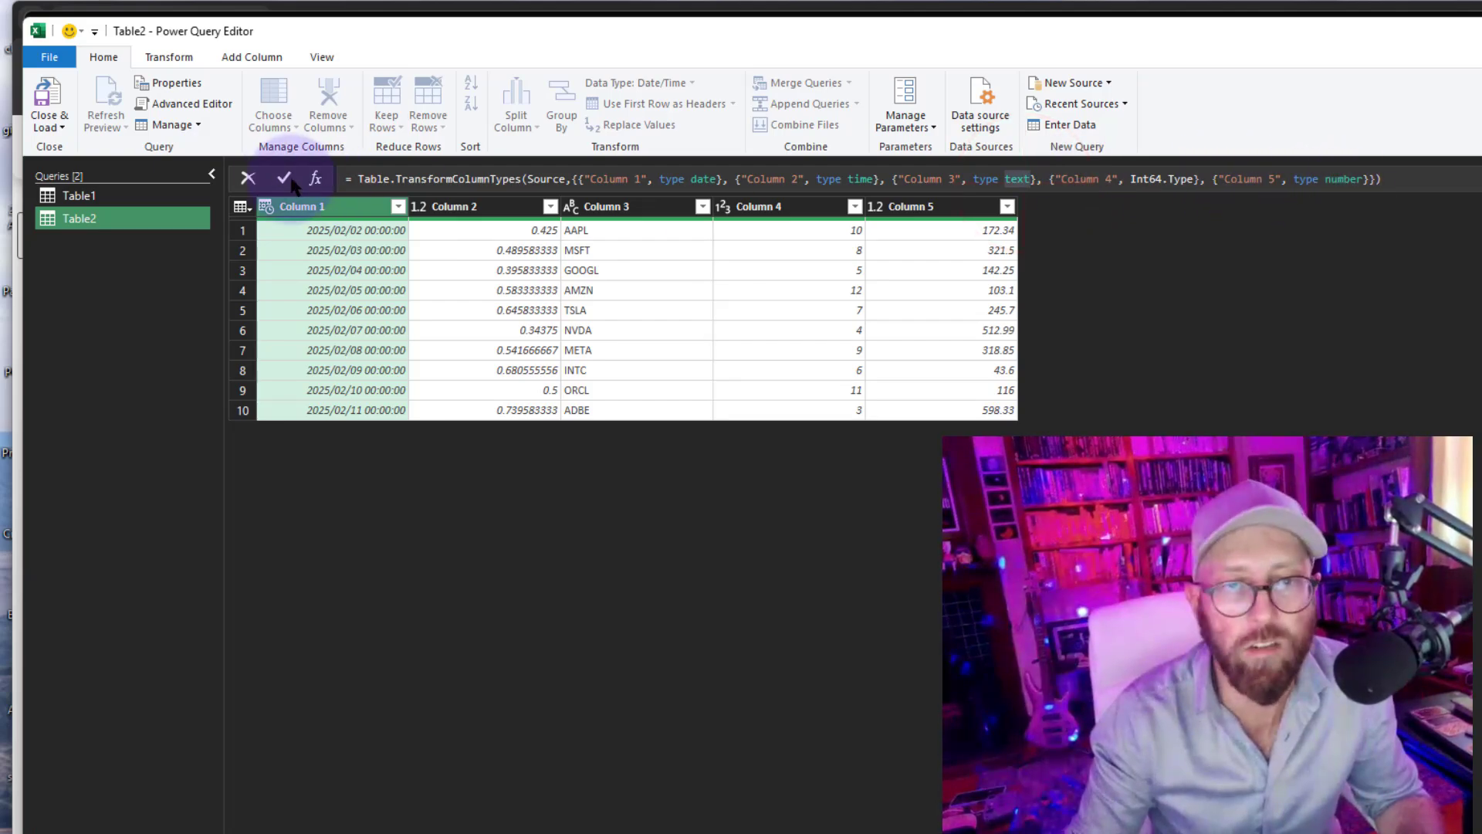
key(Return)
- Copy Table2's Source and Changed Type lines, then open Table1's Advanced Editor
click(217, 104)
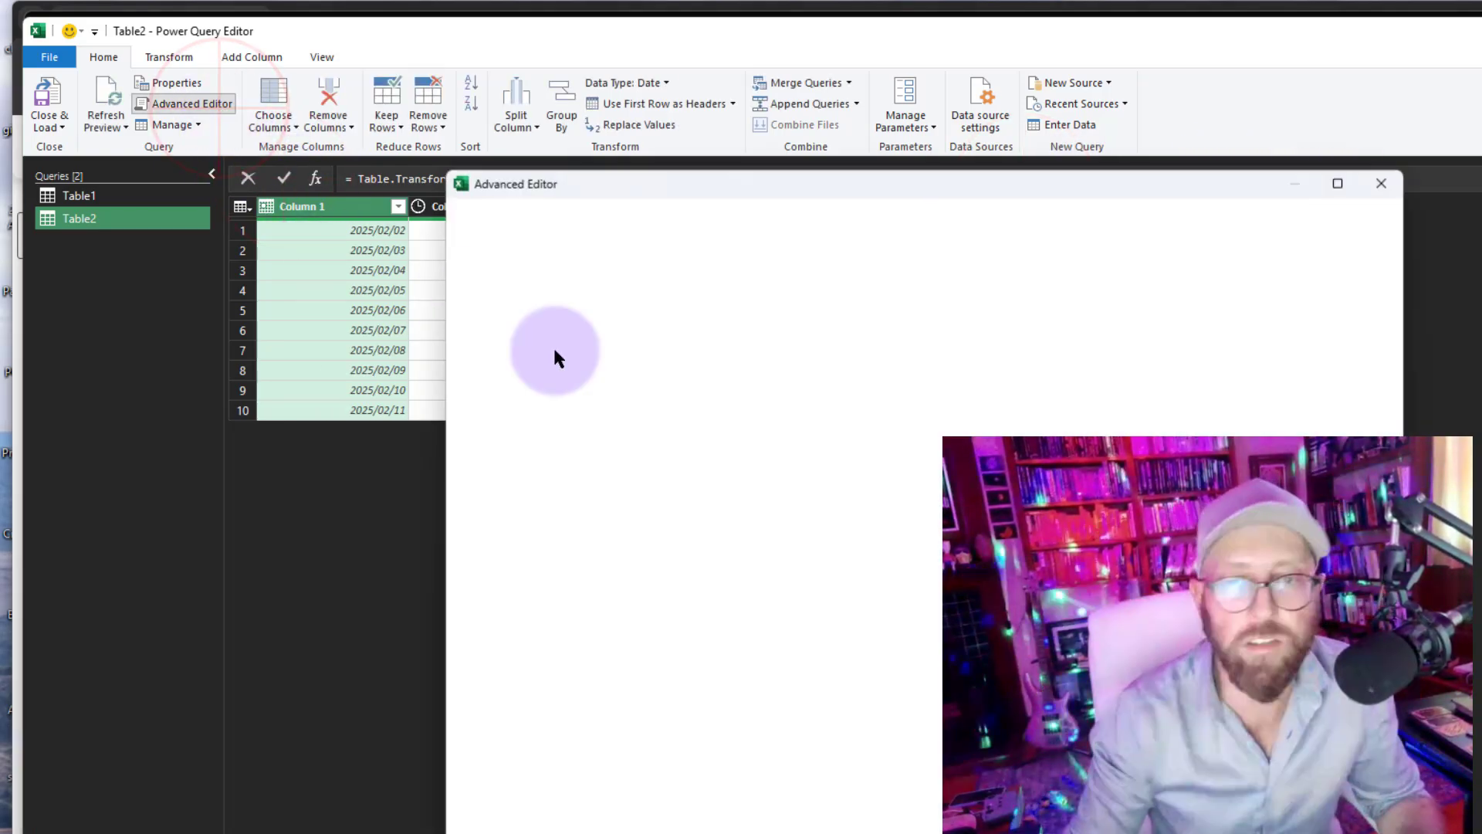
drag(502, 301, 491, 326)
key(ctrl+c)
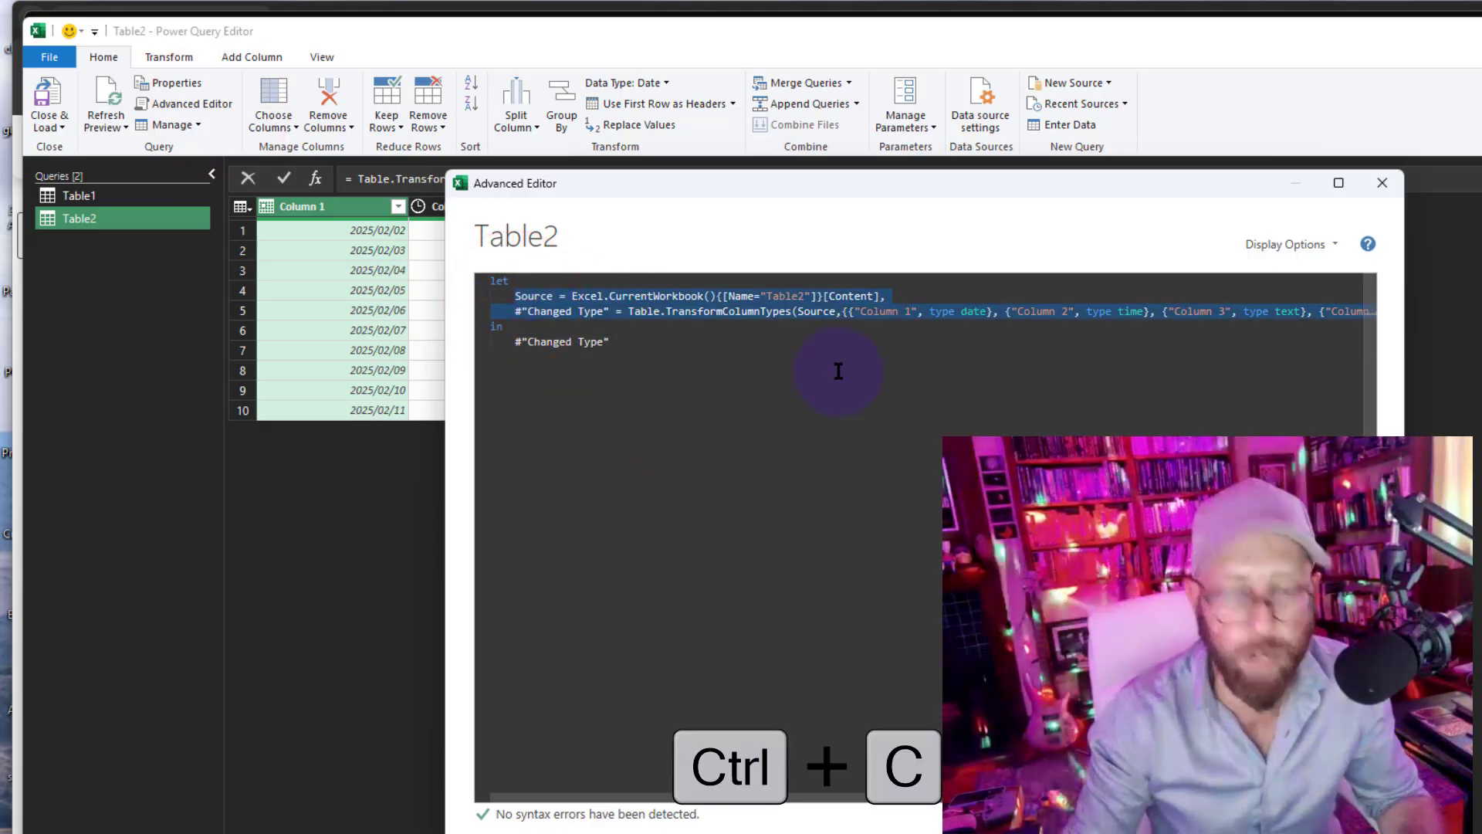
click(1382, 183)
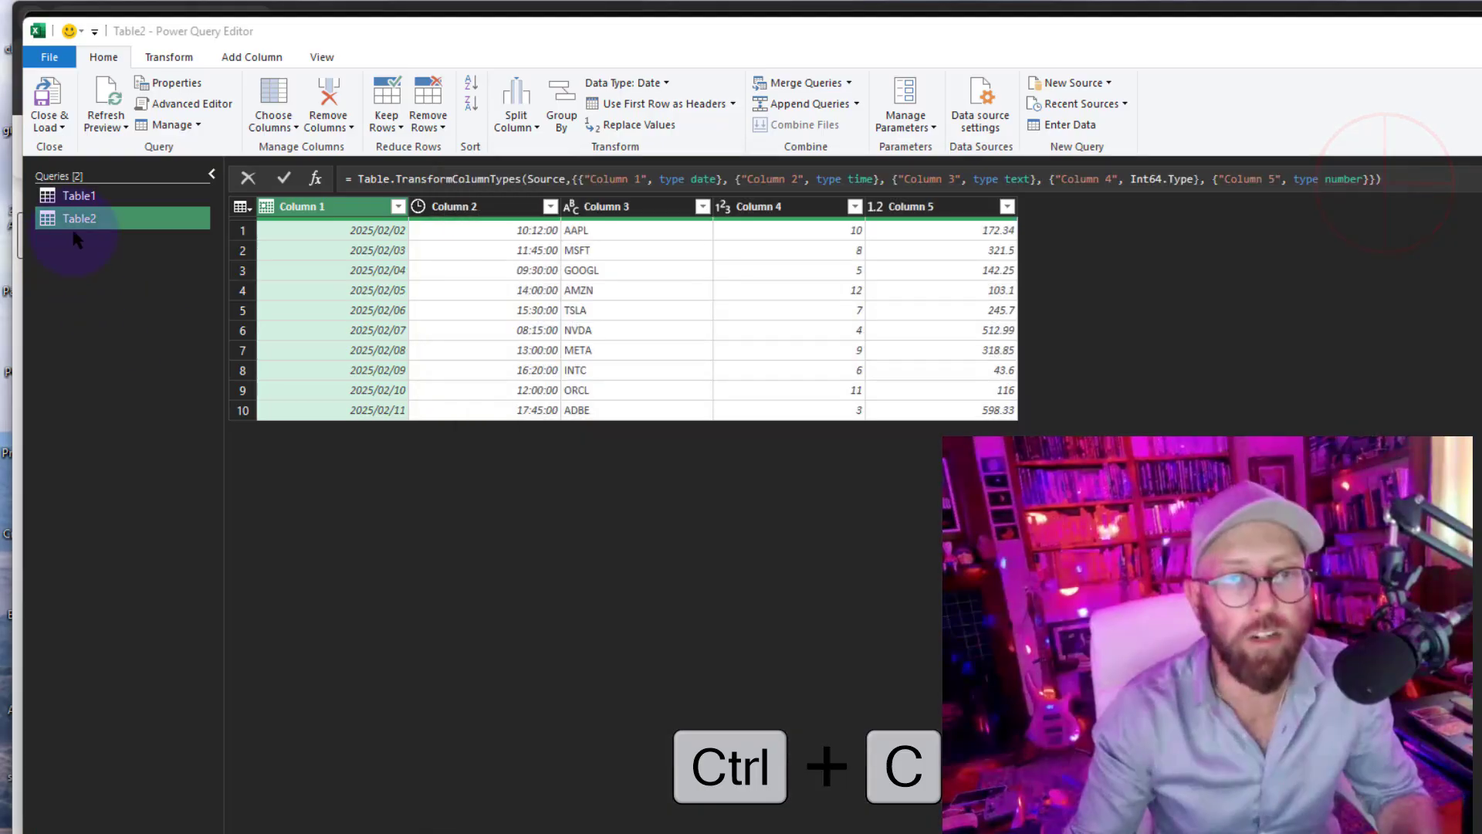
click(78, 196)
click(192, 104)
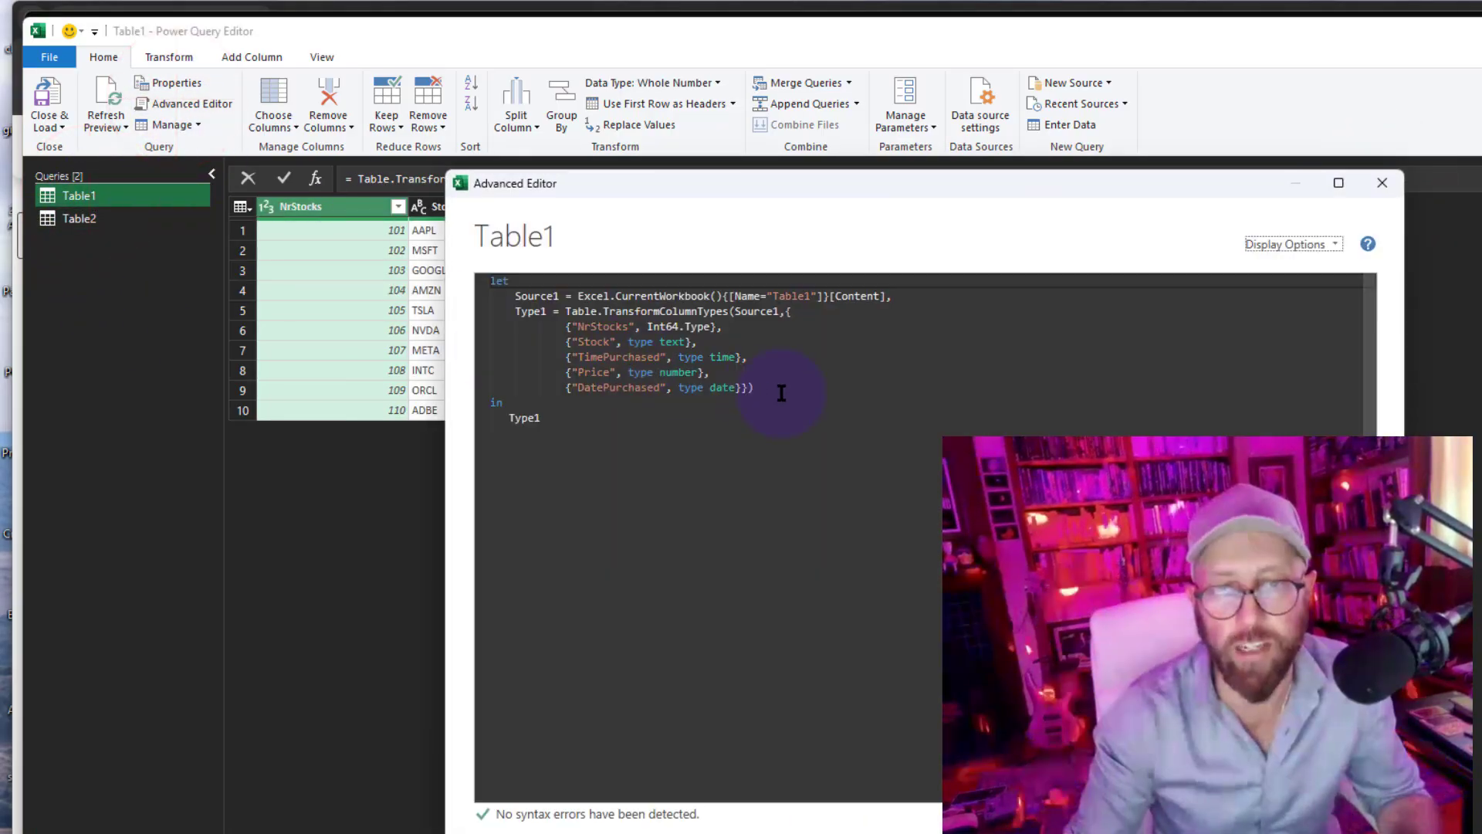
- Paste Table2's steps under a //source comment, renaming them Source2 and Type2
click(778, 387)
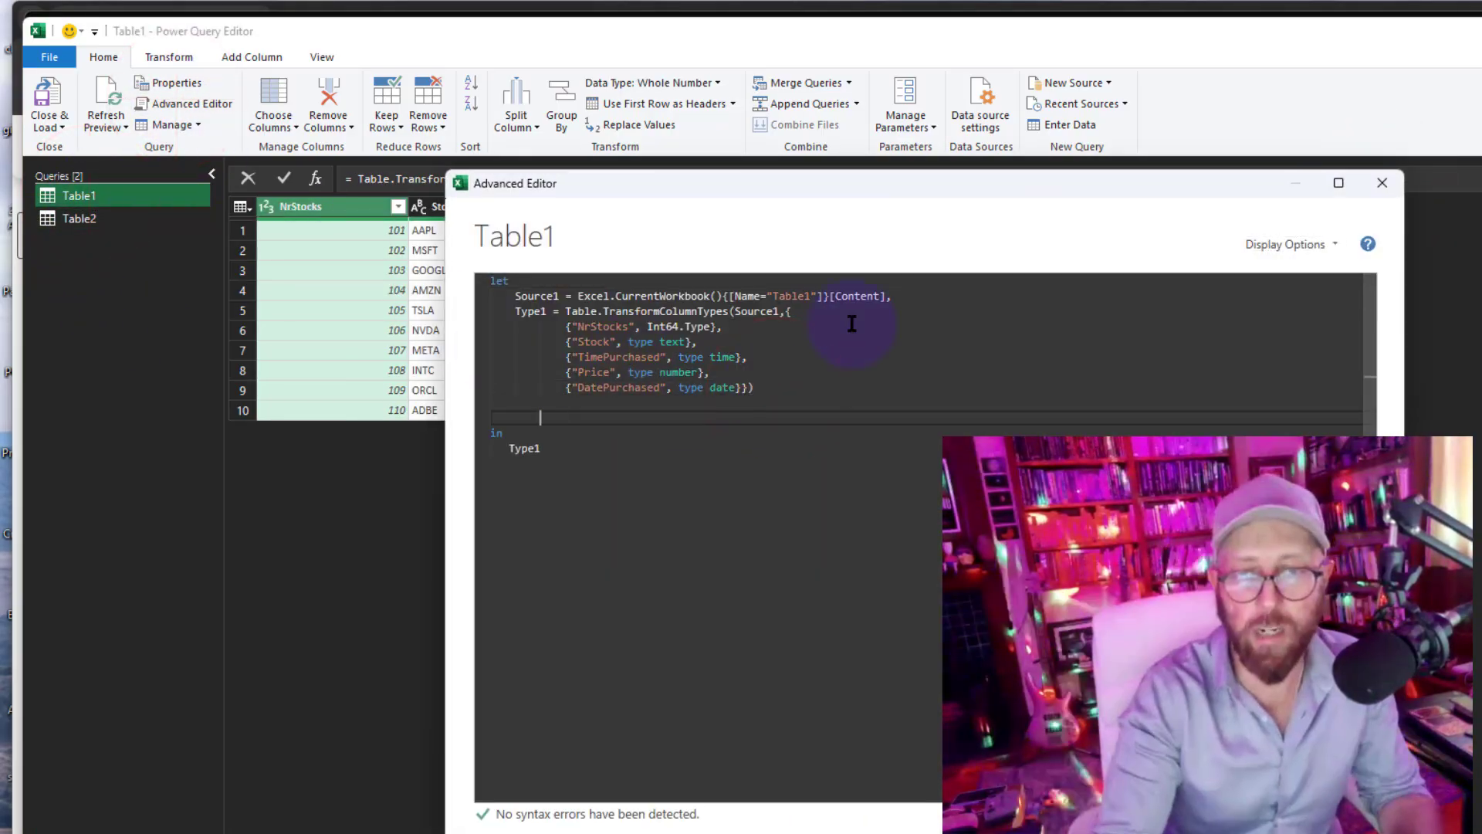
key(ctrl+v)
key(Return)
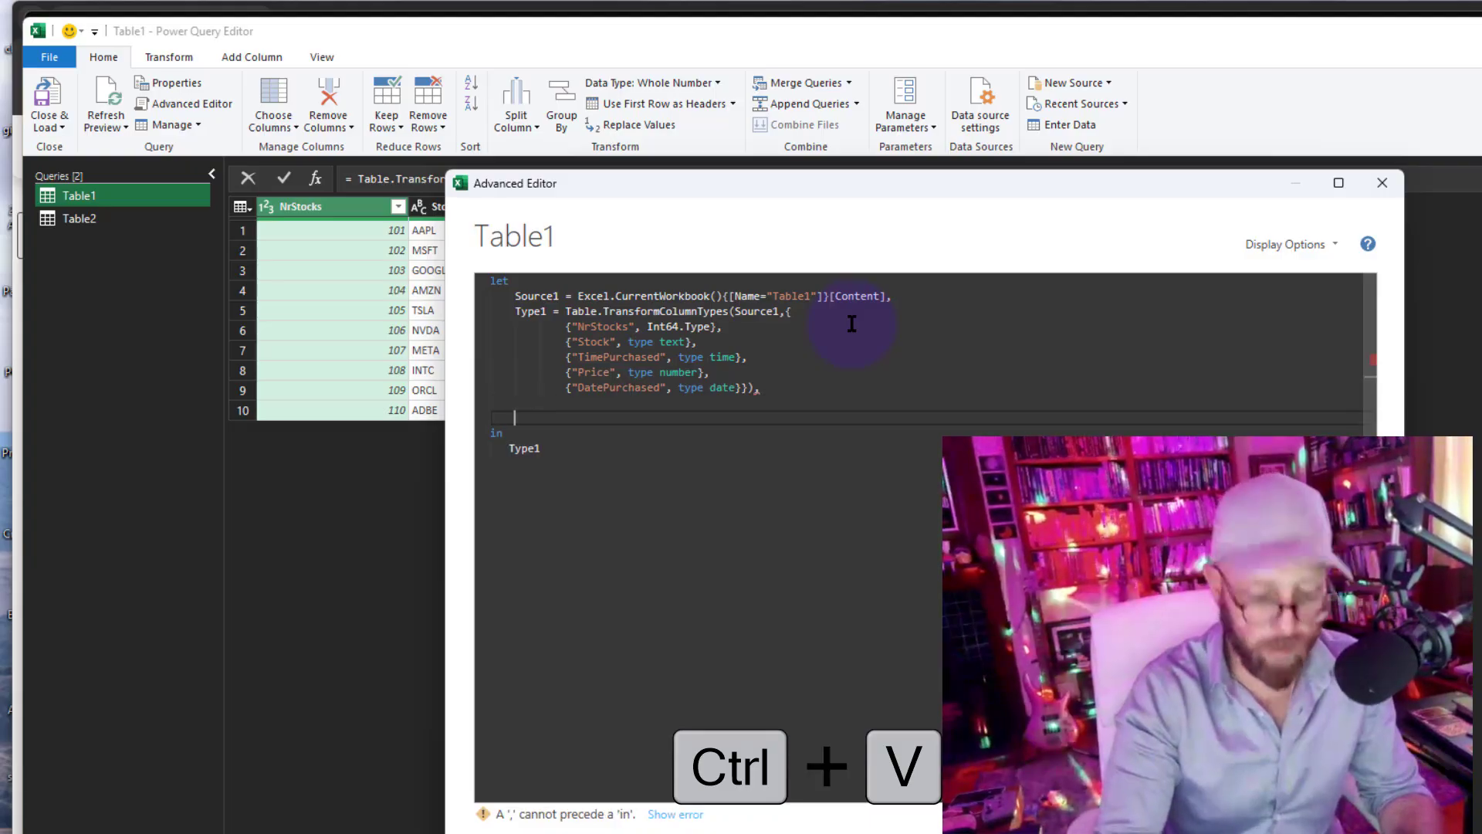
text(//source 2)
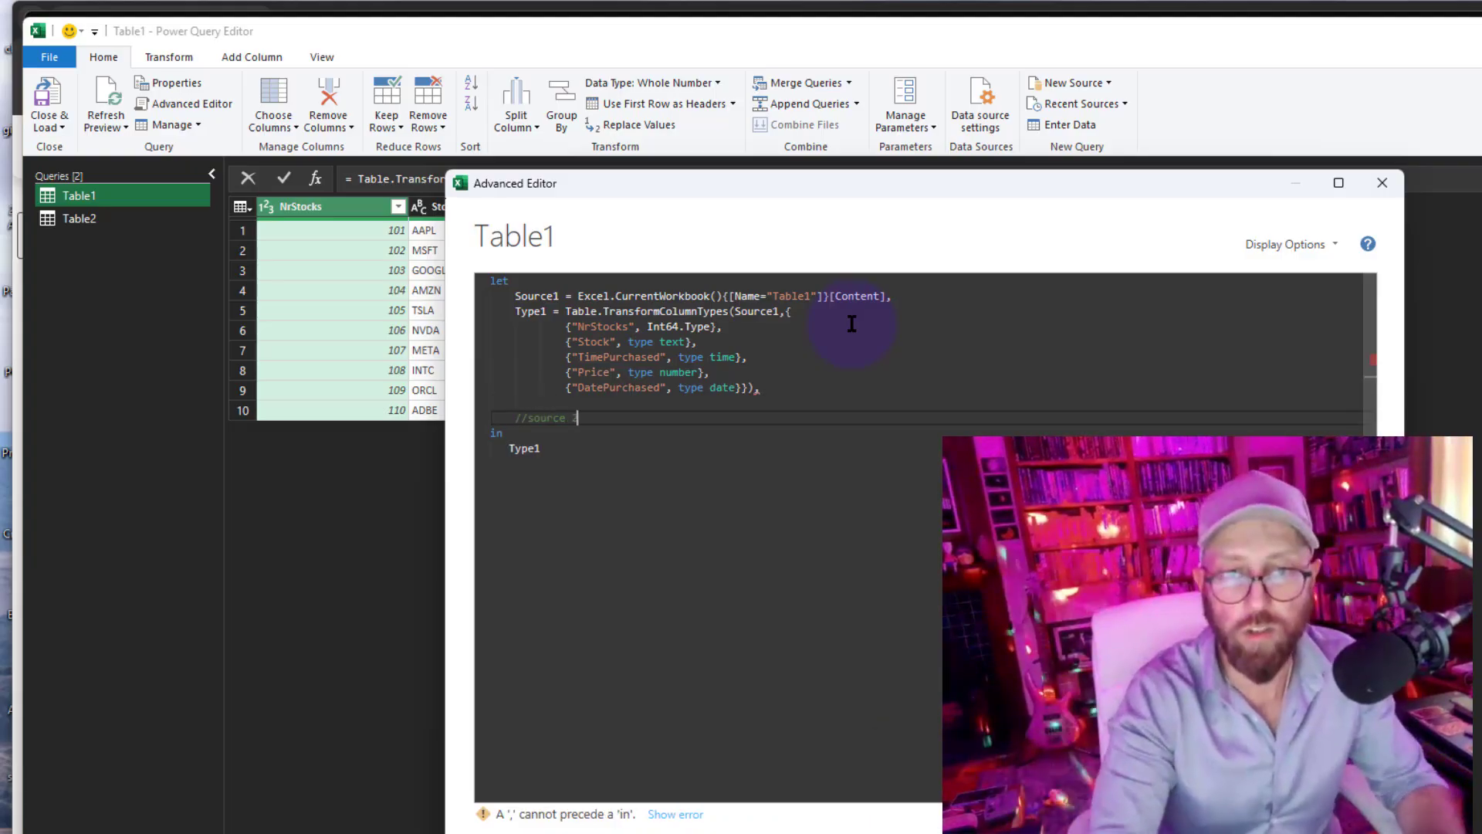
key(ctrl+v)
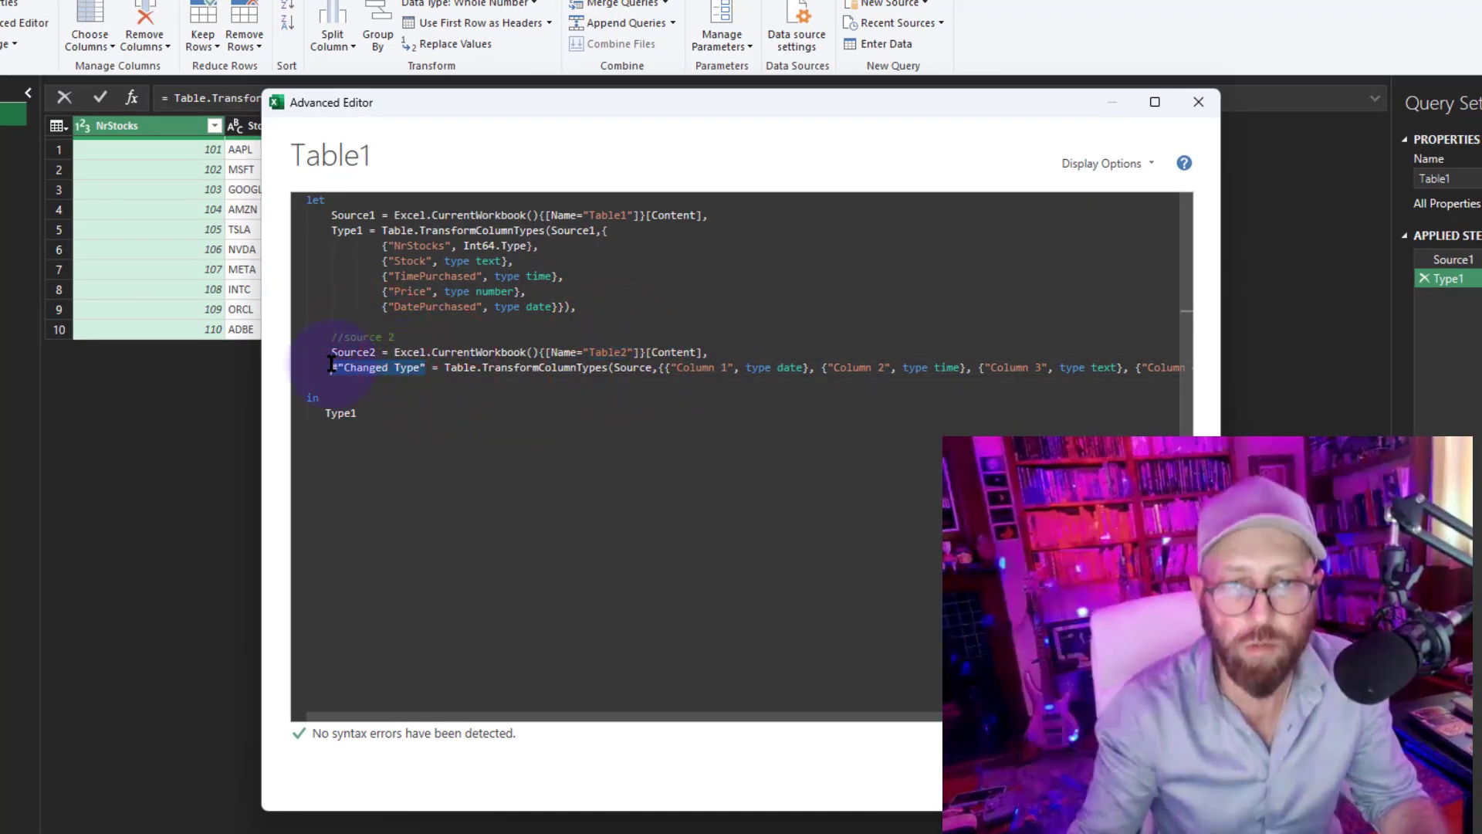
text(Type2)
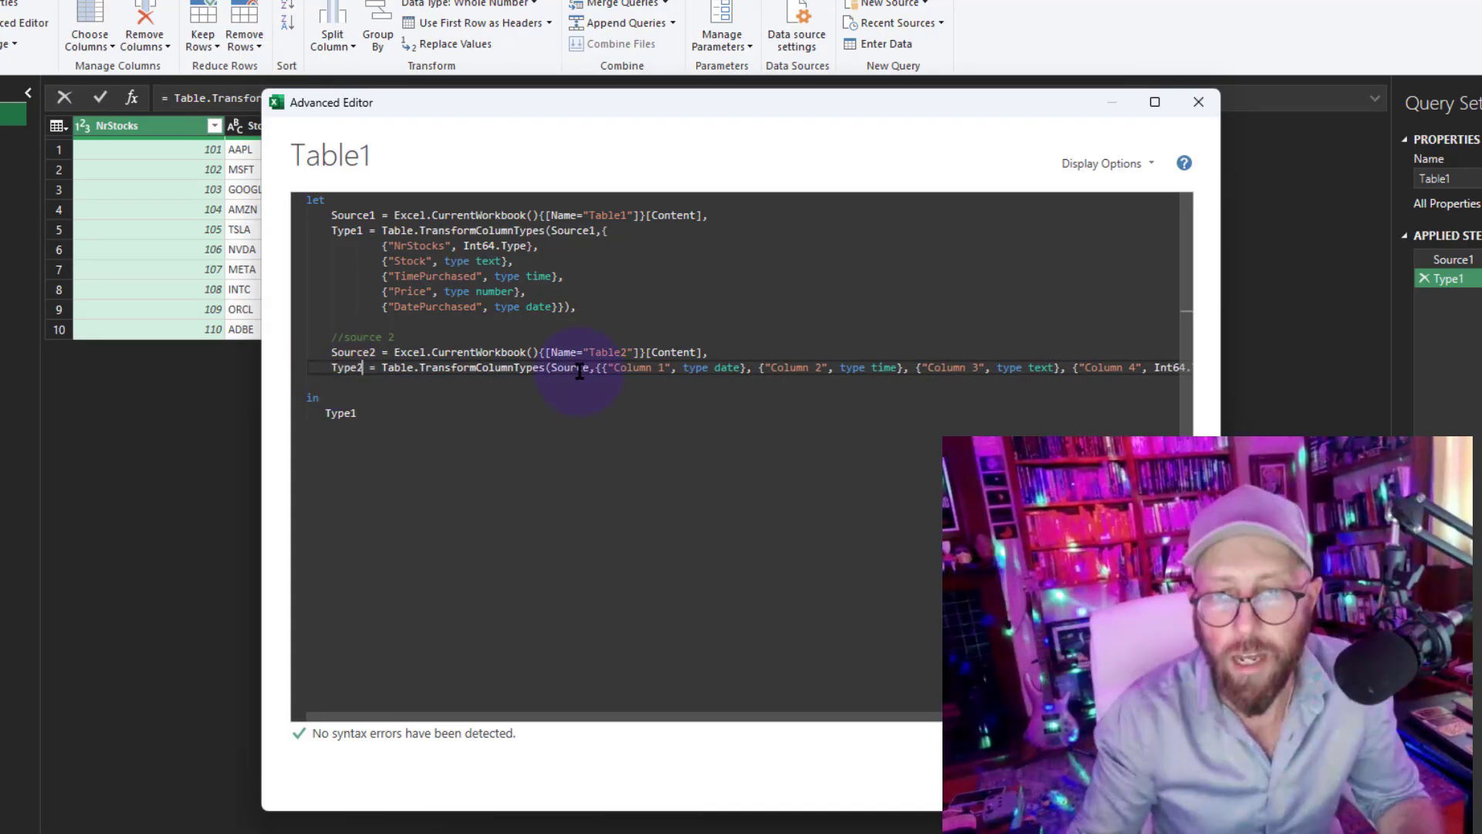
text(2)
key(BackSpace)
key(BackSpace)
text(2,)
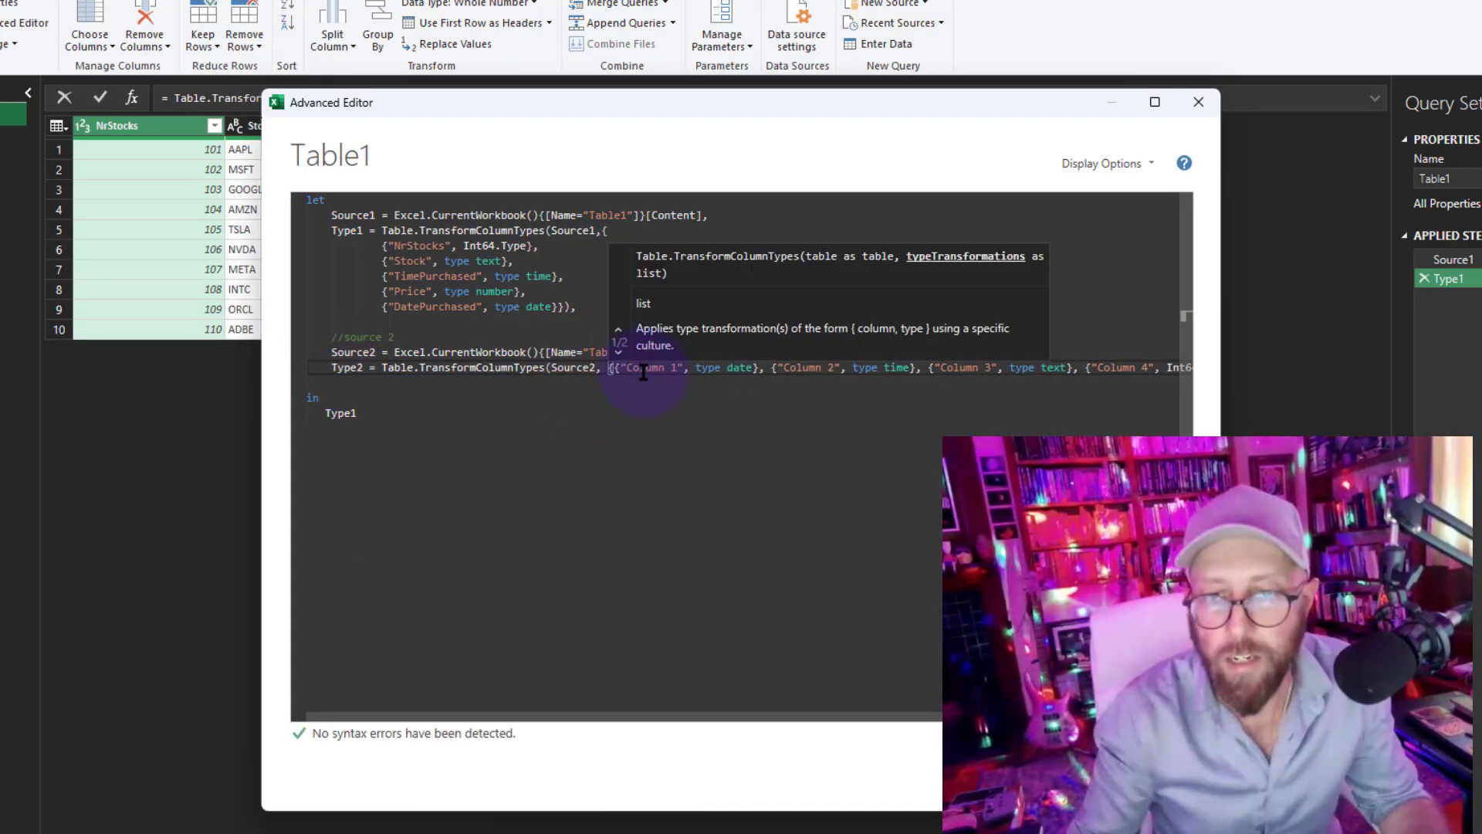
- Split Type2's Column 1 to Column 5 type entries onto separate lines
key(Right)
key(Return)
key(Tab)
key(ctrl+Right)
key(ctrl+Right)
key(ctrl+Right)
key(ctrl+Right)
key(ctrl+Right)
key(ctrl+Right)
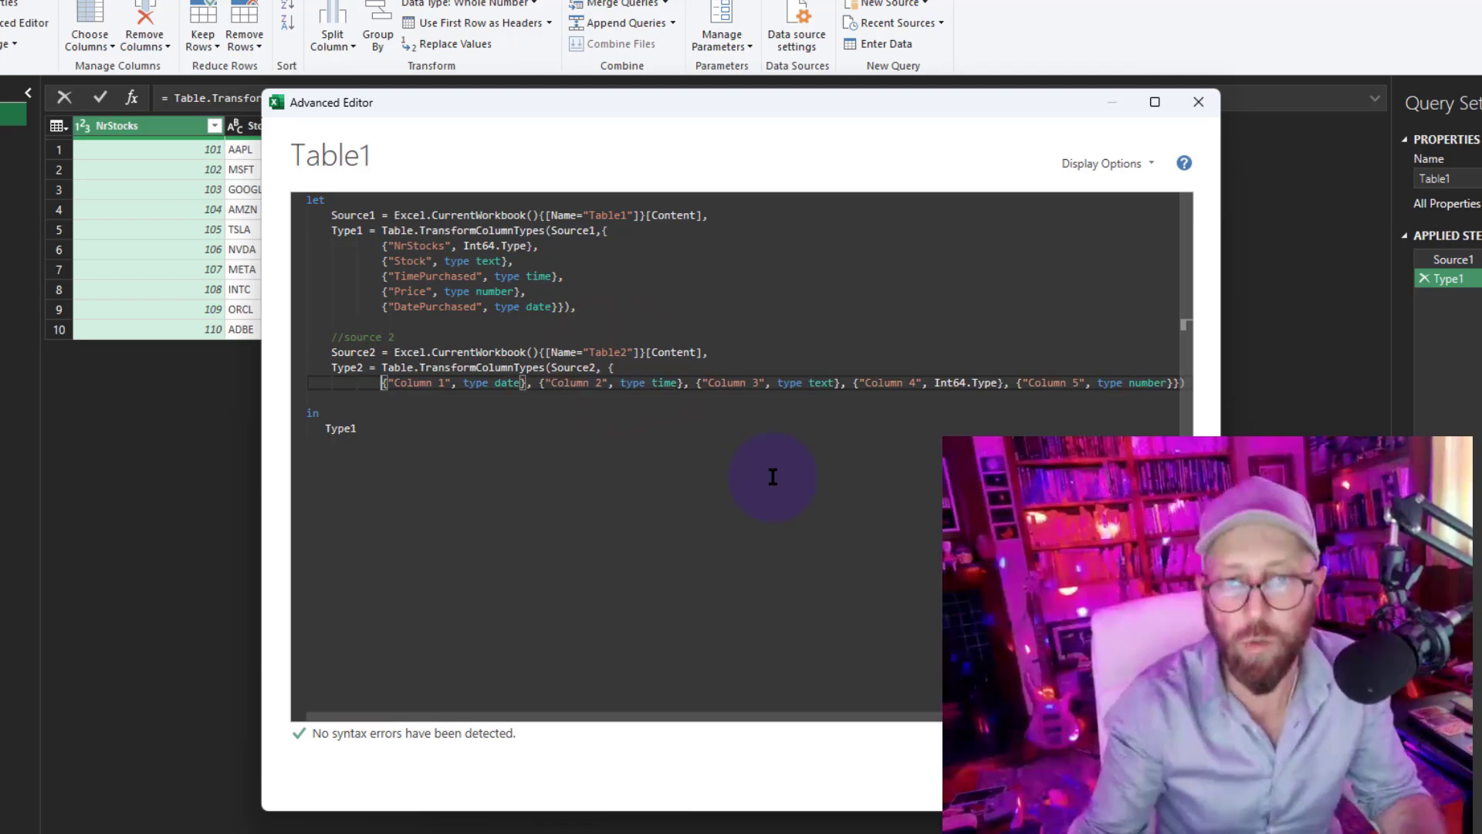
key(Return)
key(ctrl+Right)
key(ctrl+Right)
key(ctrl+Right)
key(ctrl+Right)
key(ctrl+Right)
key(ctrl+Right)
key(Return)
key(ctrl+Right)
key(ctrl+Right)
key(ctrl+Right)
key(ctrl+Right)
key(ctrl+Right)
key(ctrl+Right)
key(Return)
click(545, 444)
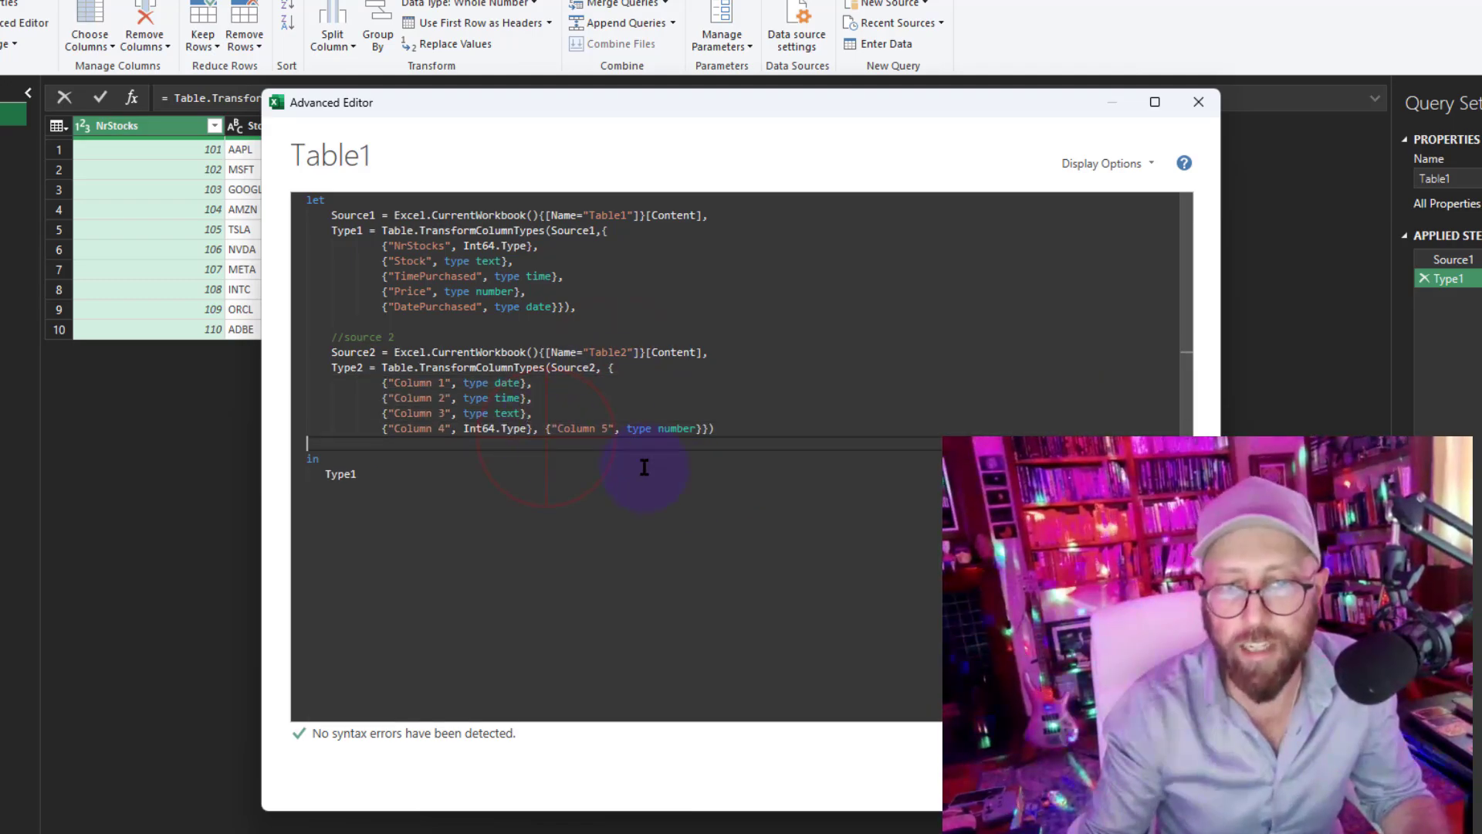
click(546, 428)
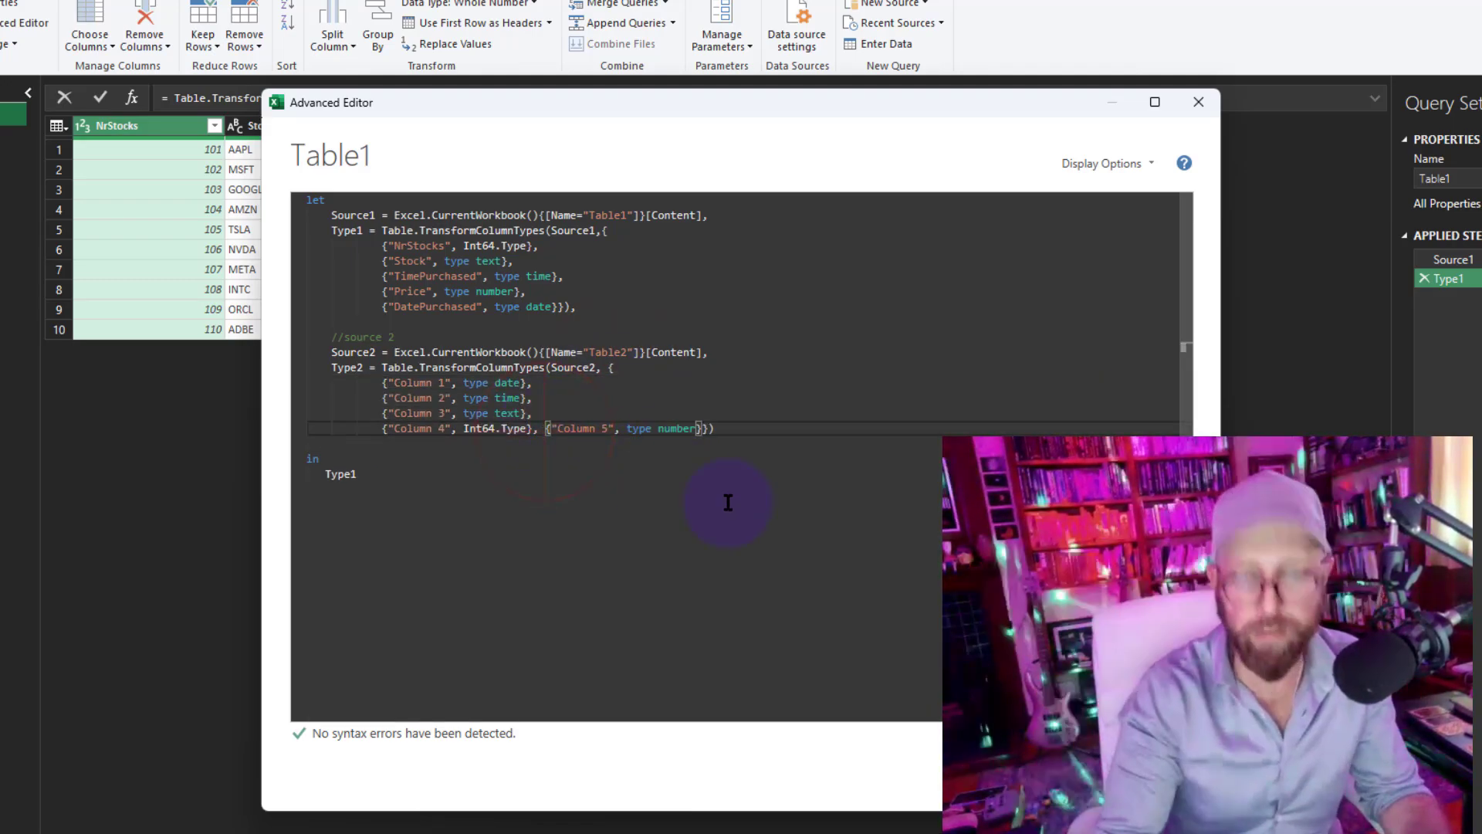
key(Return)
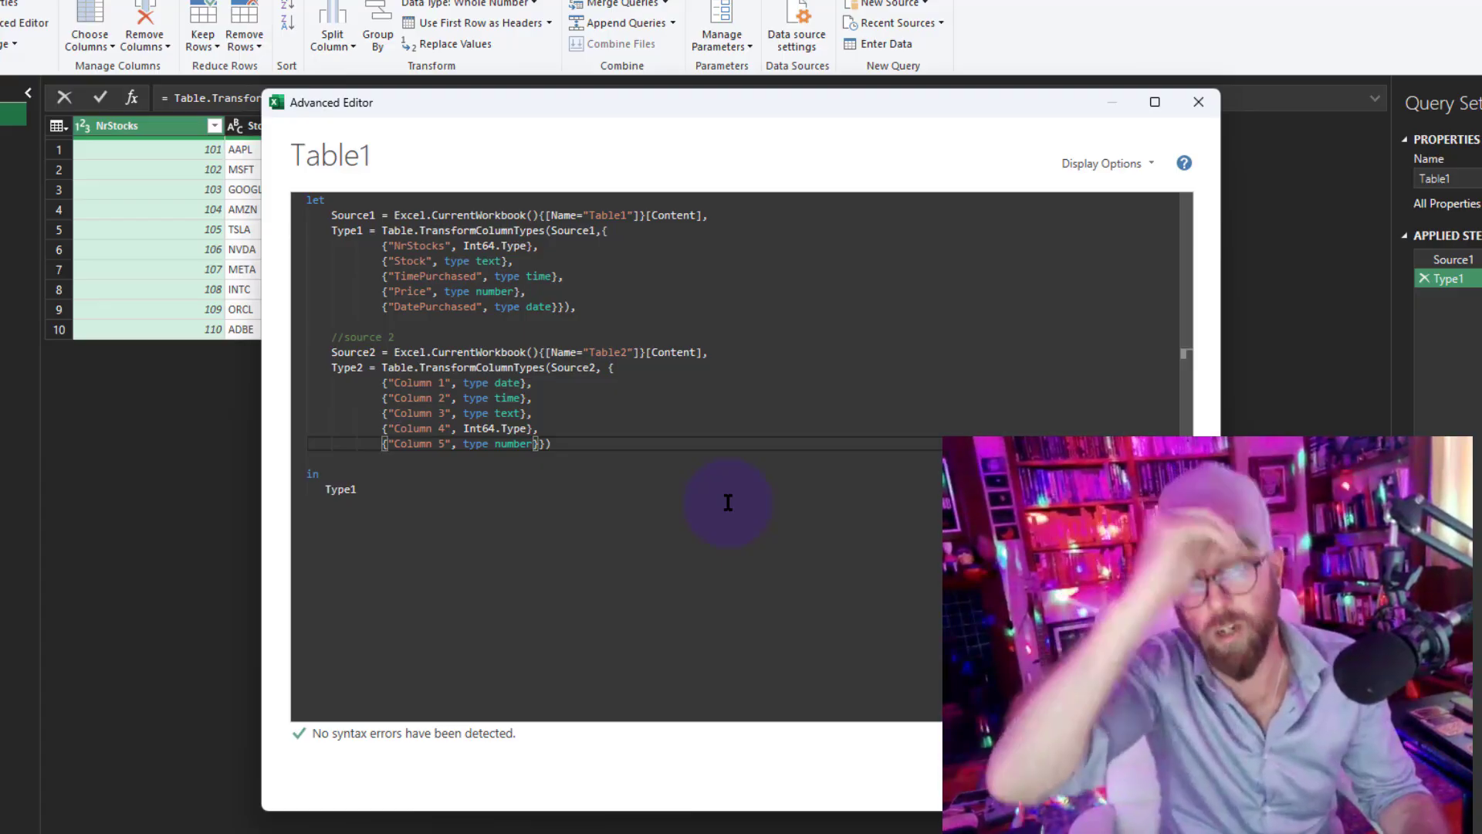
- Keep Type1 as the query's output step and save the code
double_click(356, 365)
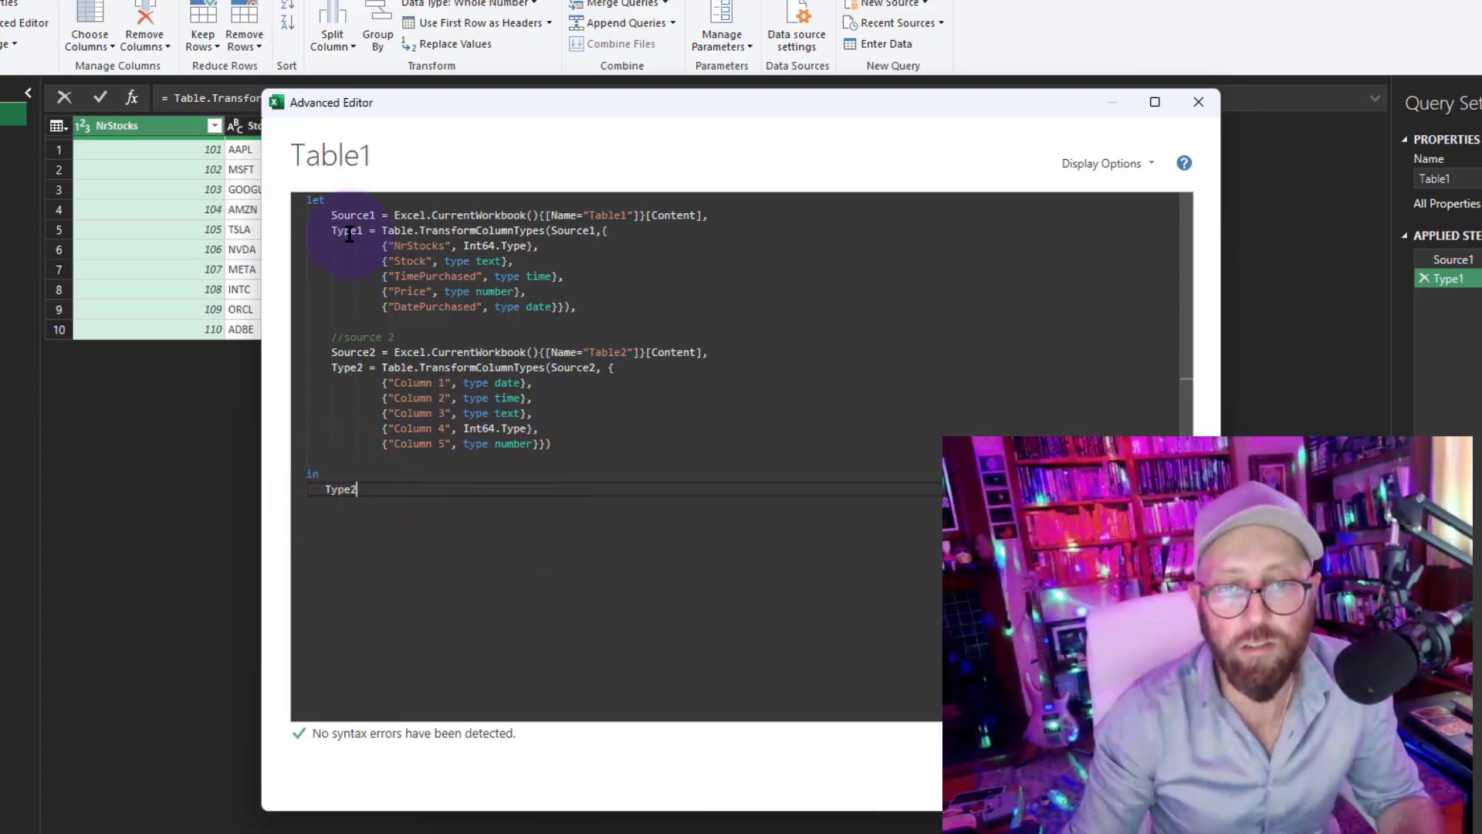
double_click(336, 491)
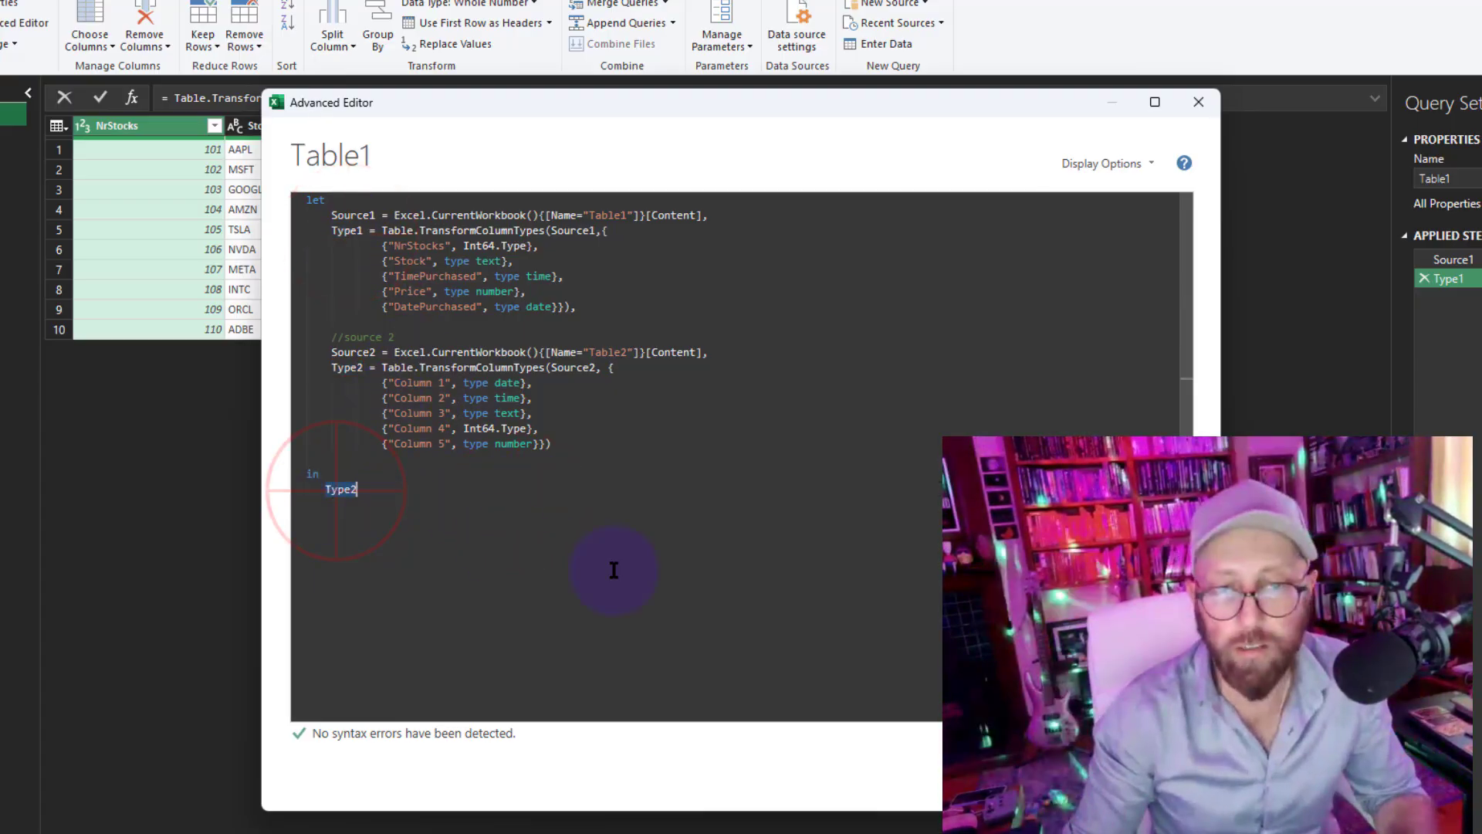
text(Type1)
click(1112, 776)
- Delete the Table2 query and reopen Table1's M code
click(896, 537)
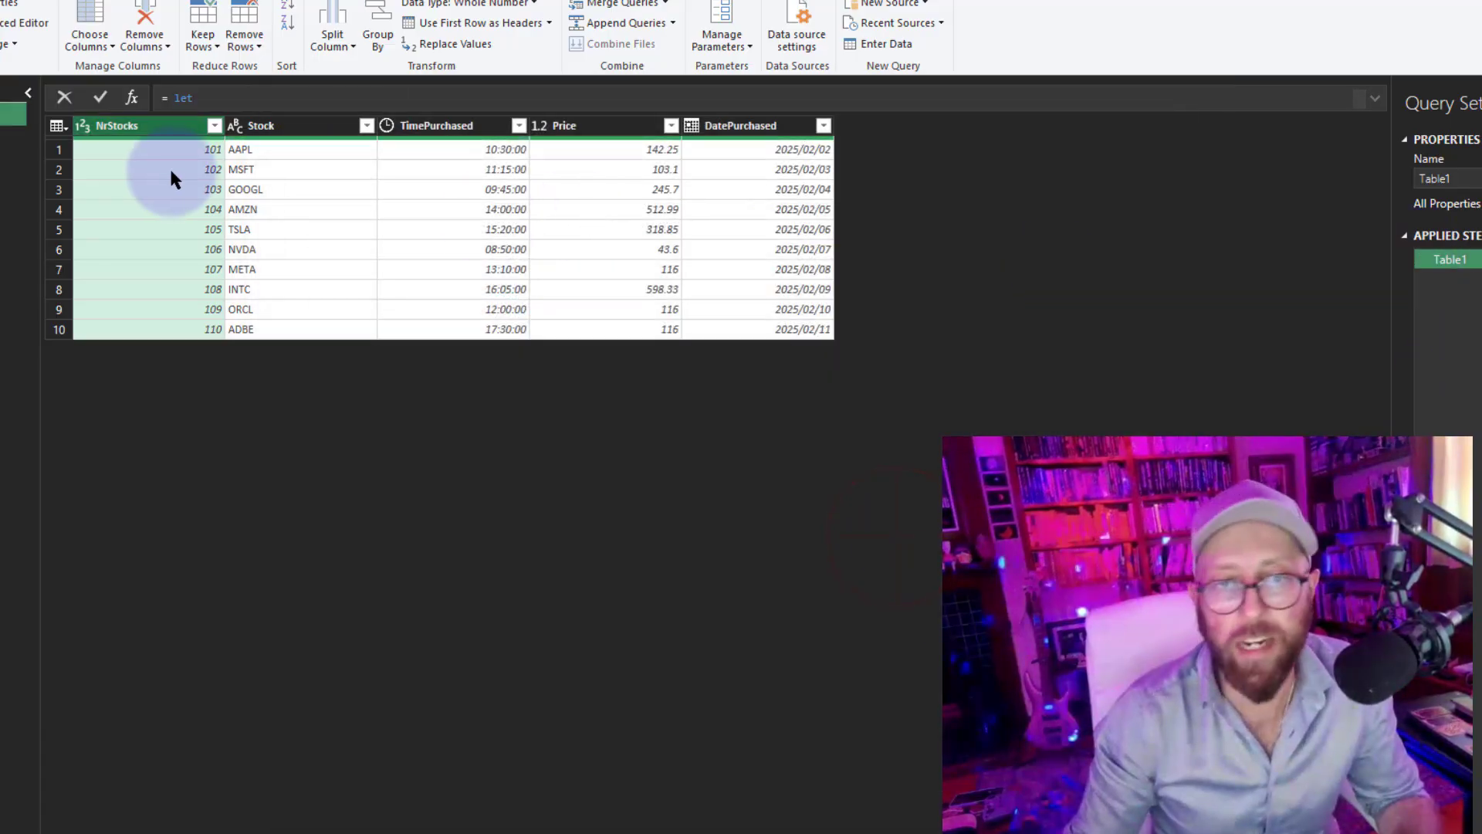
click(95, 176)
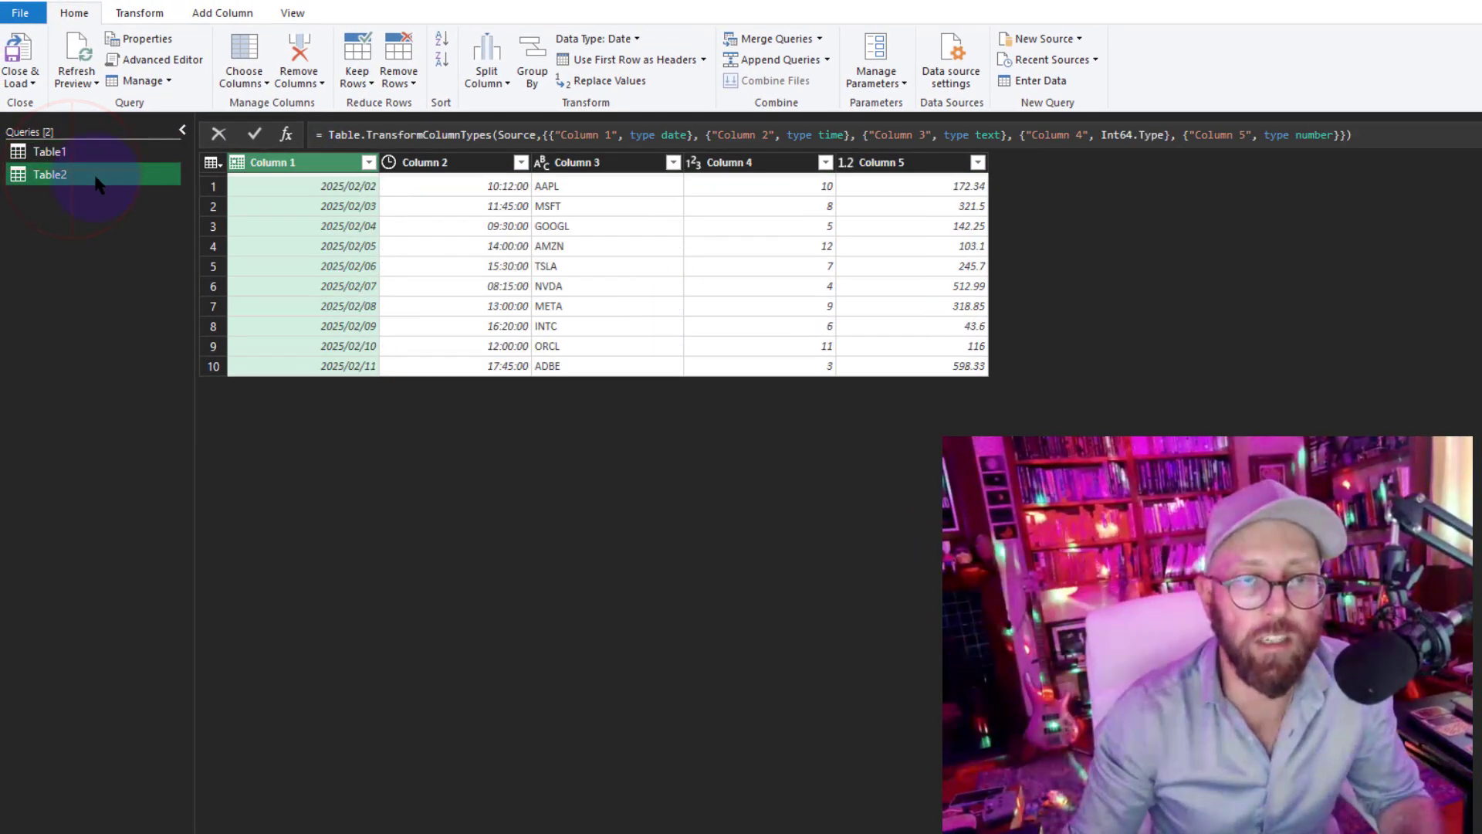
right_click(96, 182)
click(139, 234)
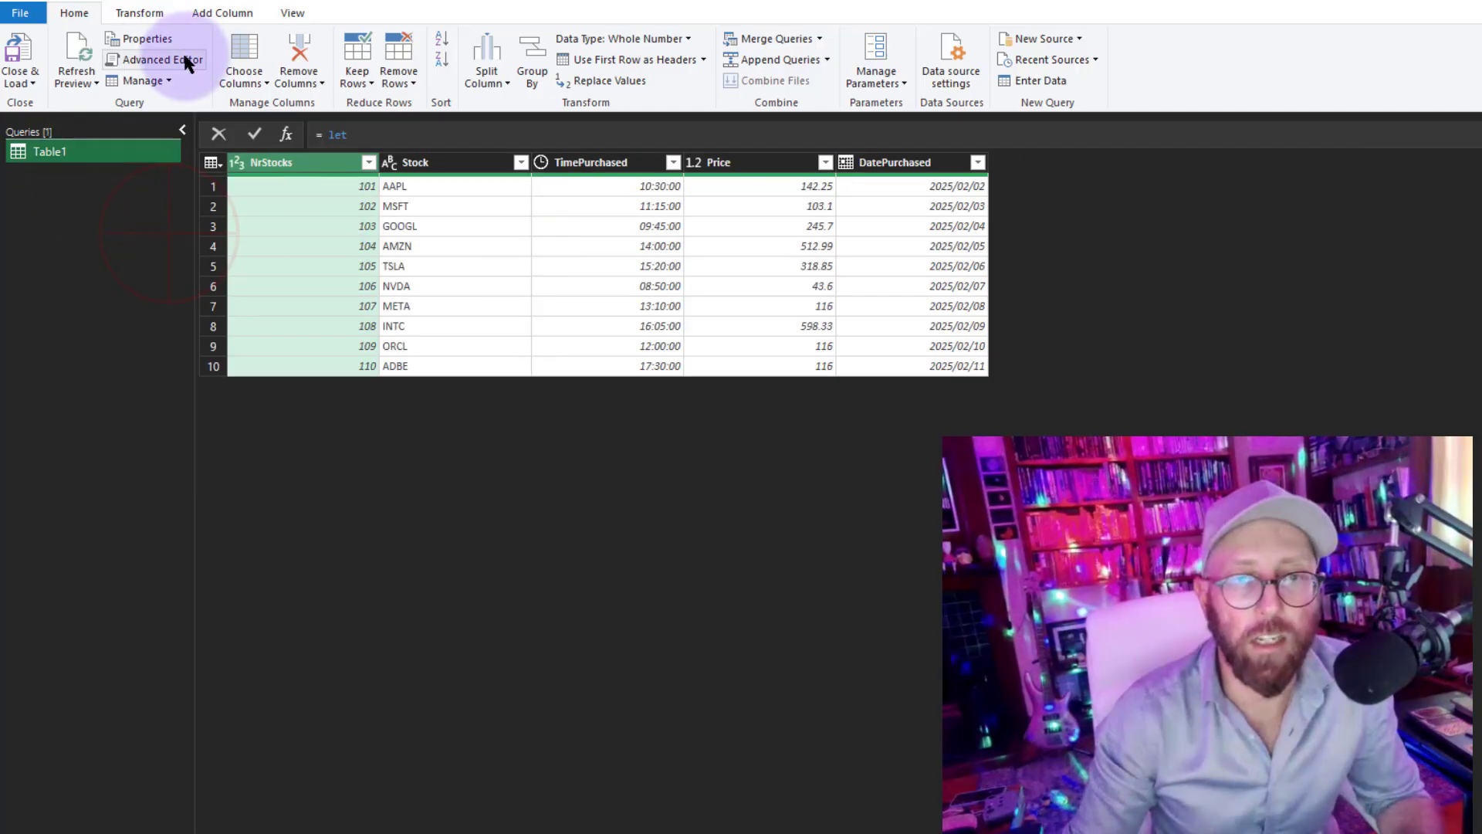
click(186, 57)
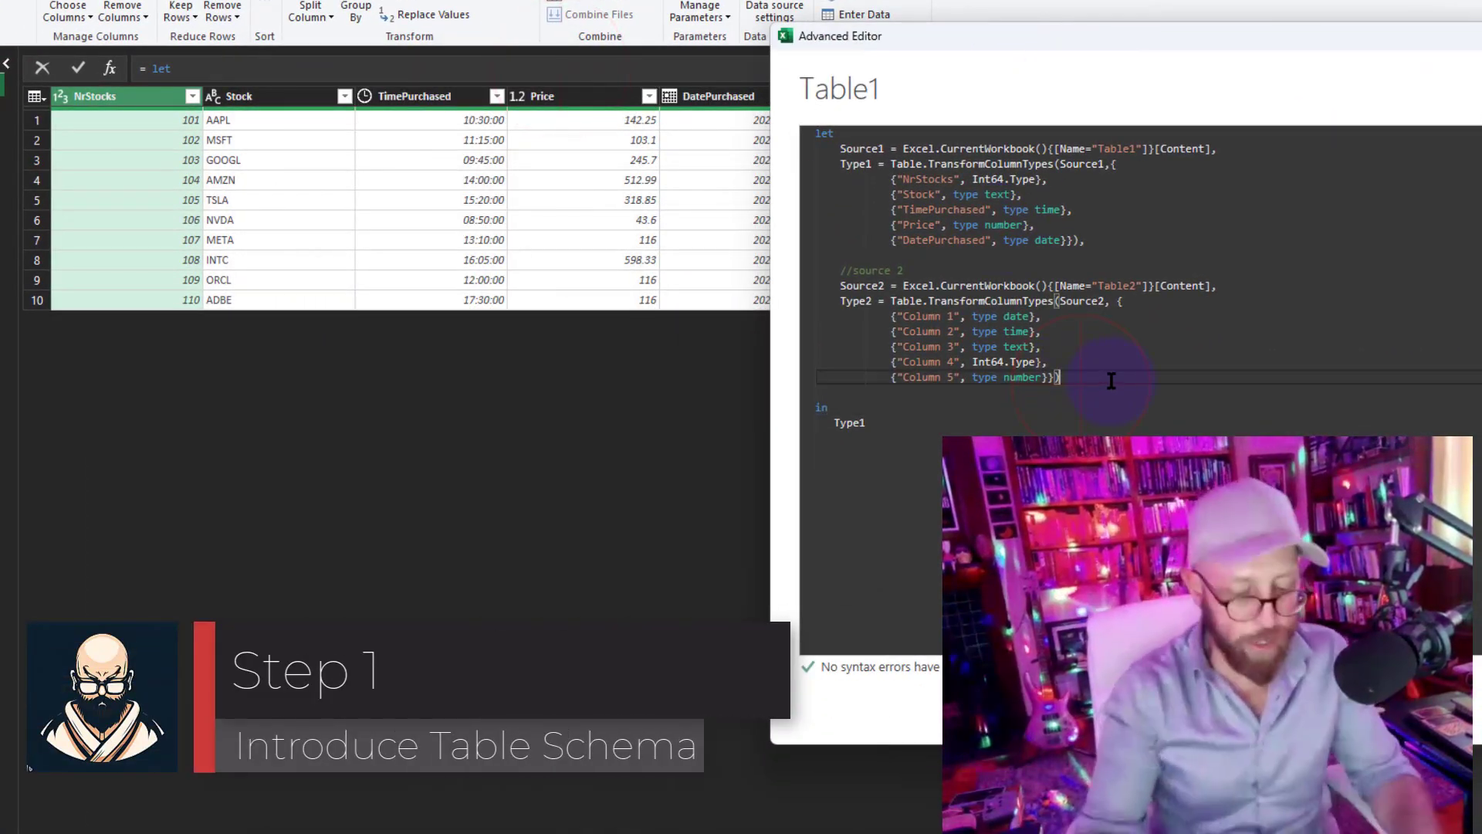
- Add the step schema = Table.Schema(Type1) and return schema after 'in'
key(Return)
key(Return)
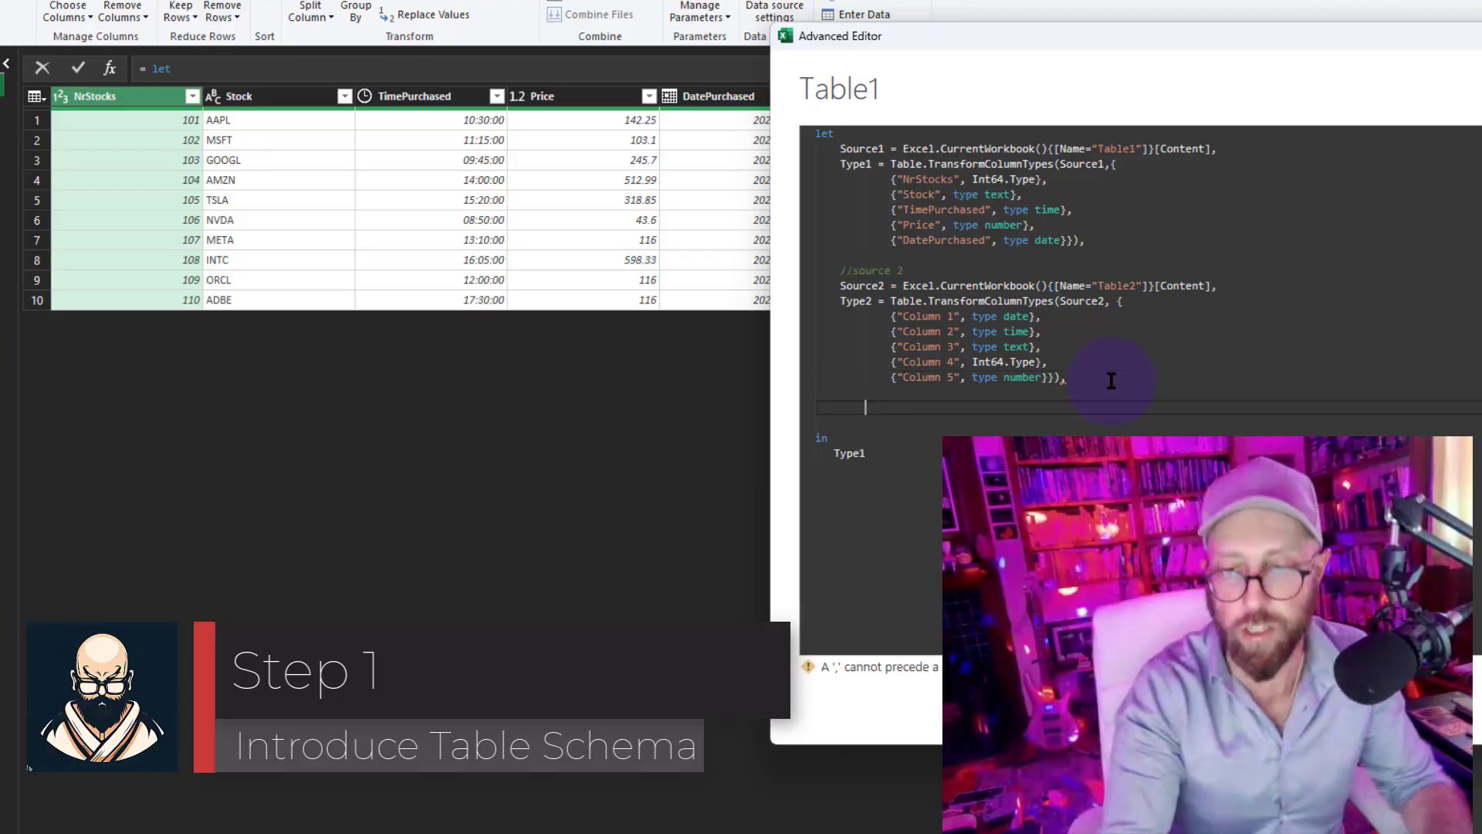
key(BackSpace)
key(BackSpace)
text(sch)
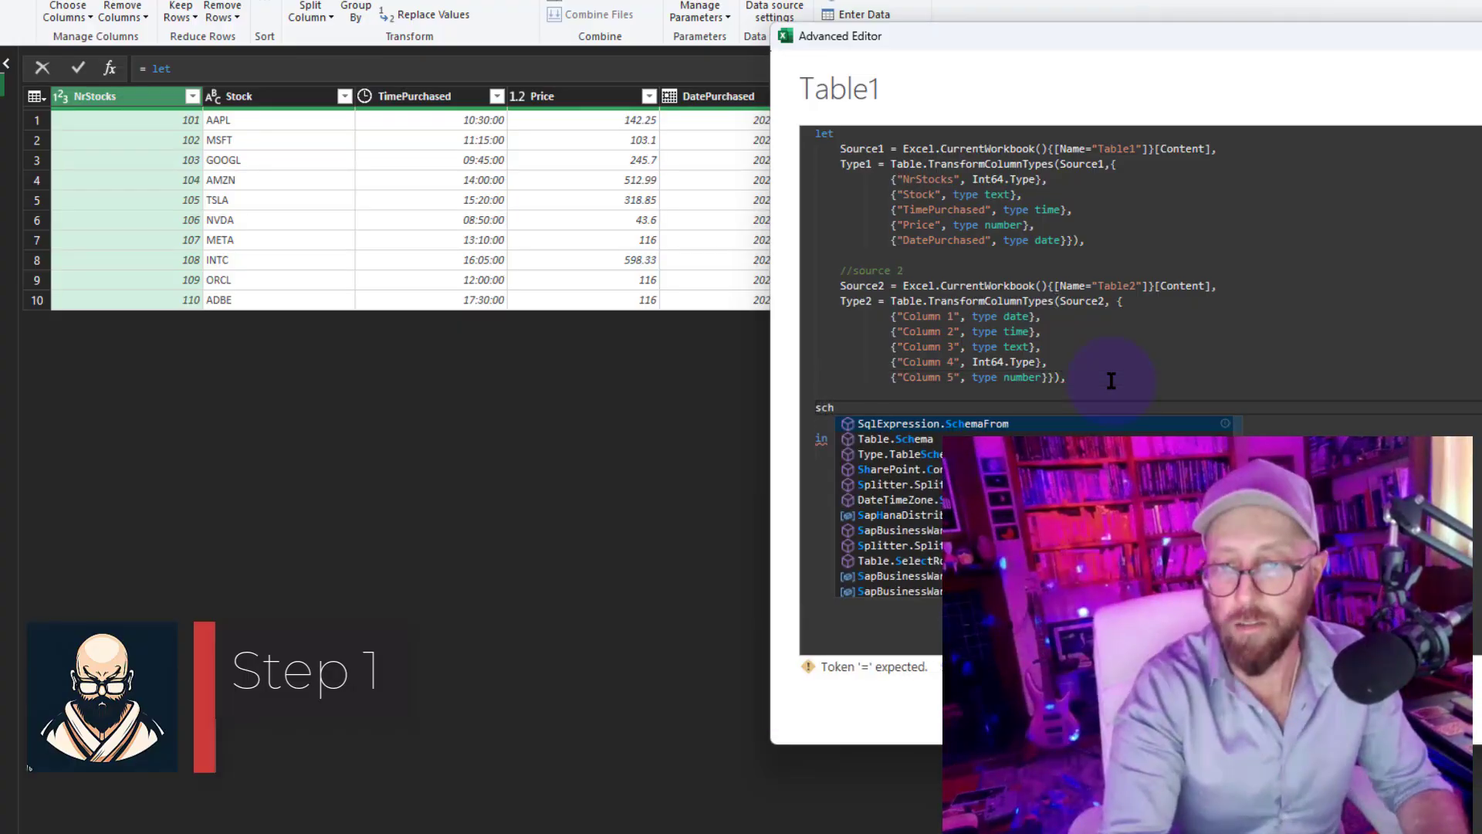
text(ema = tables)
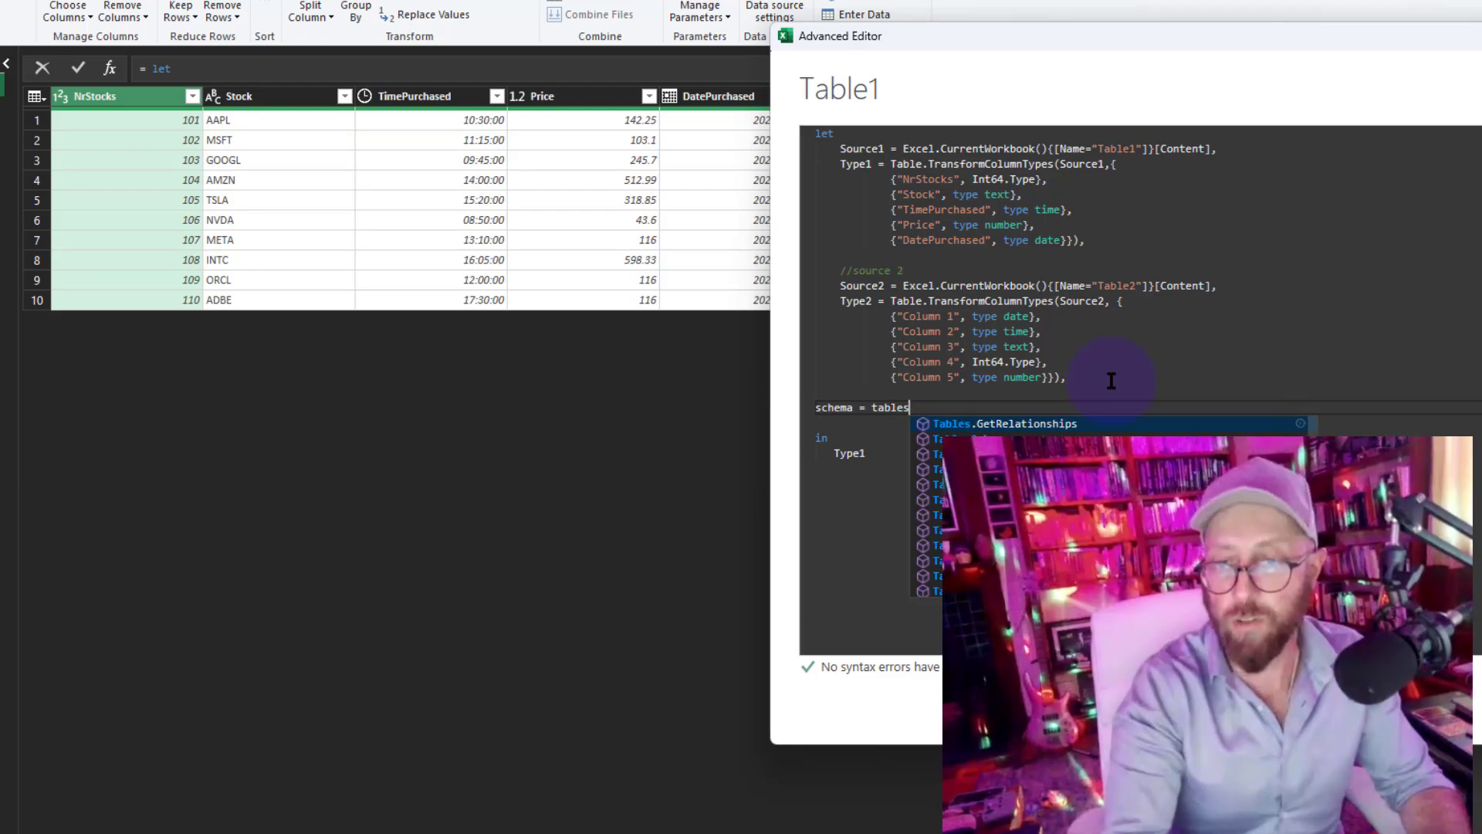
key(BackSpace)
text(.Schema)
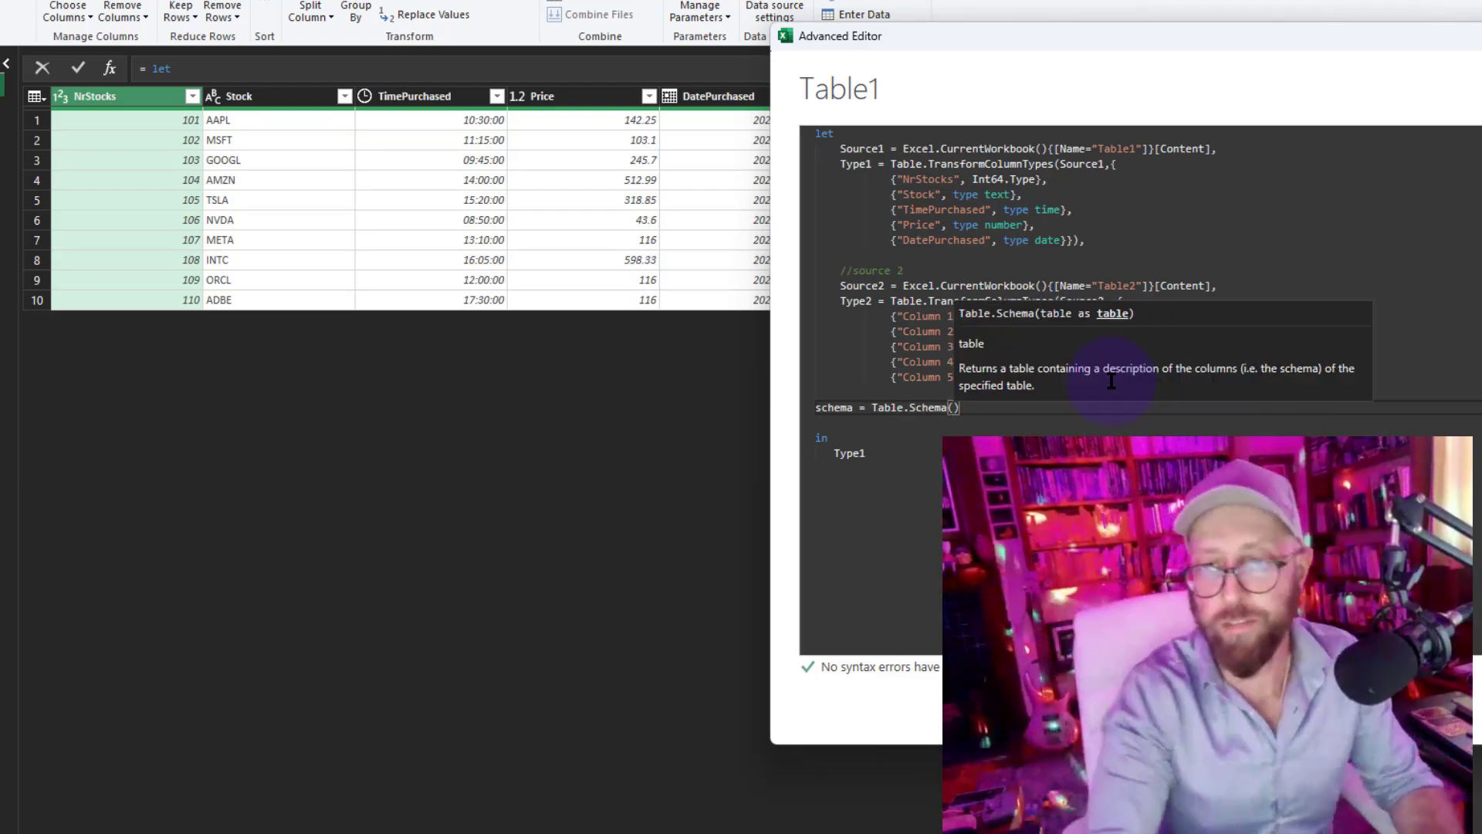
text((Type1)
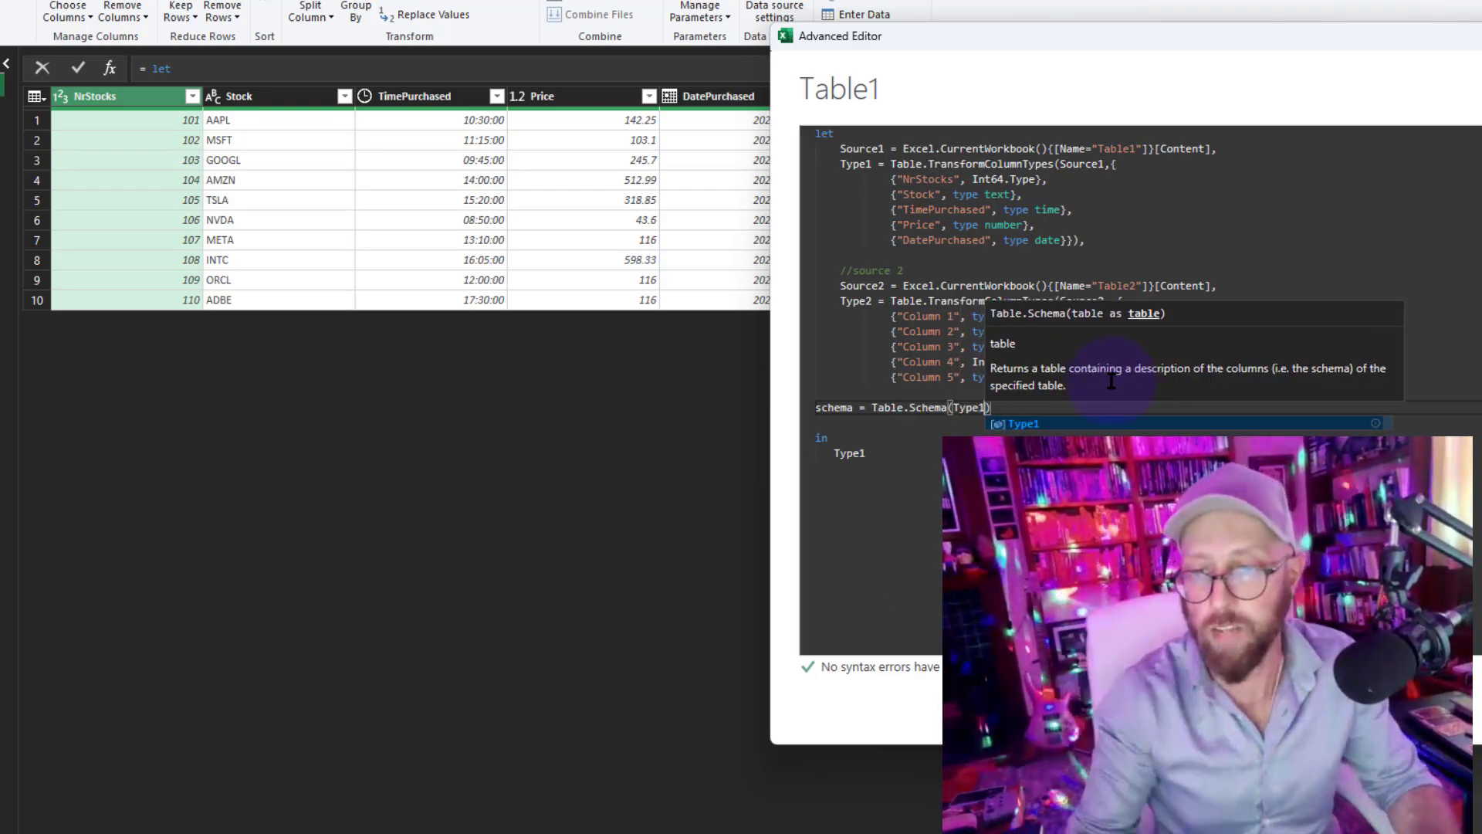
click(855, 453)
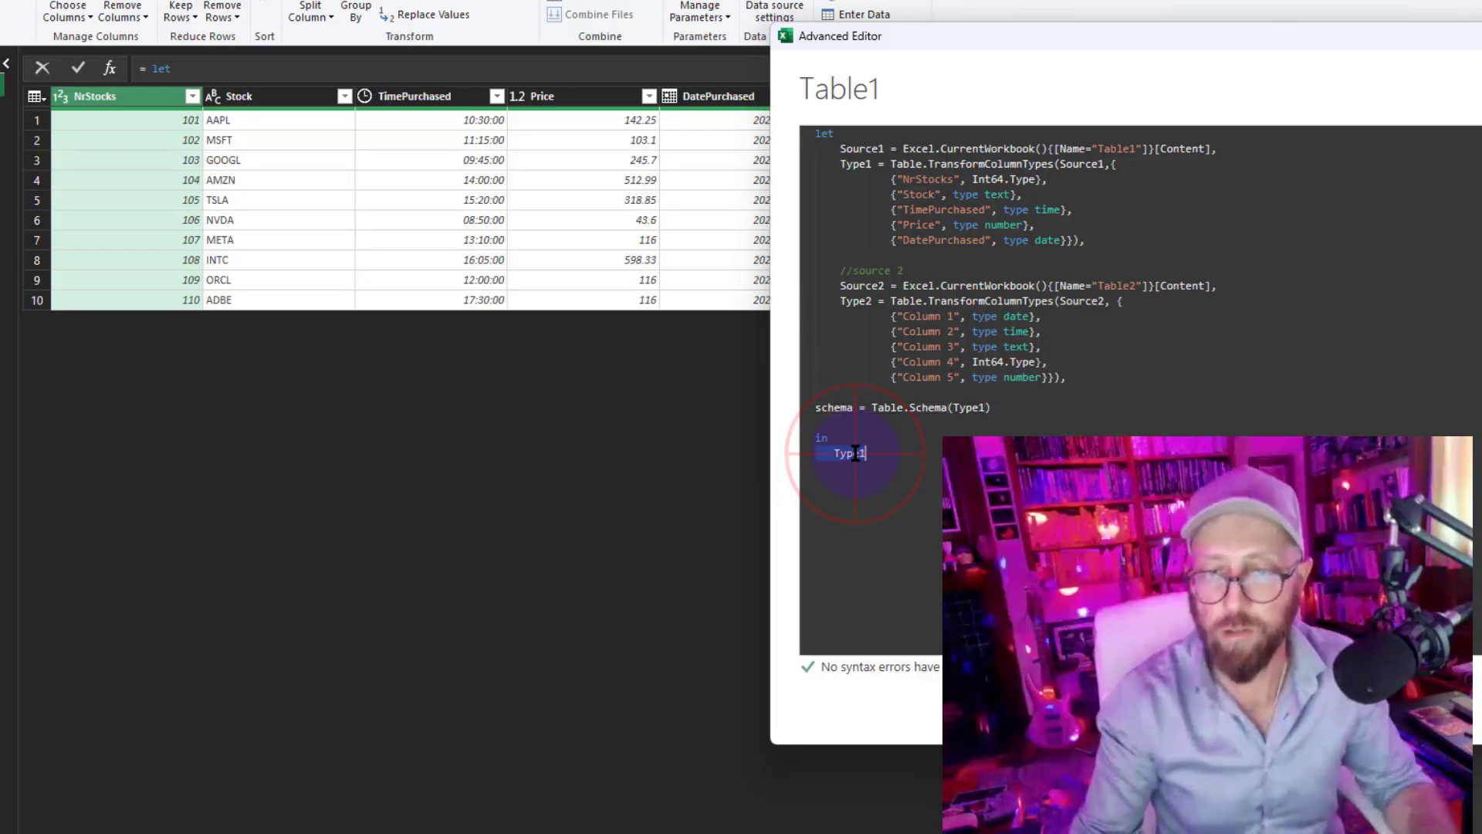
text(schema)
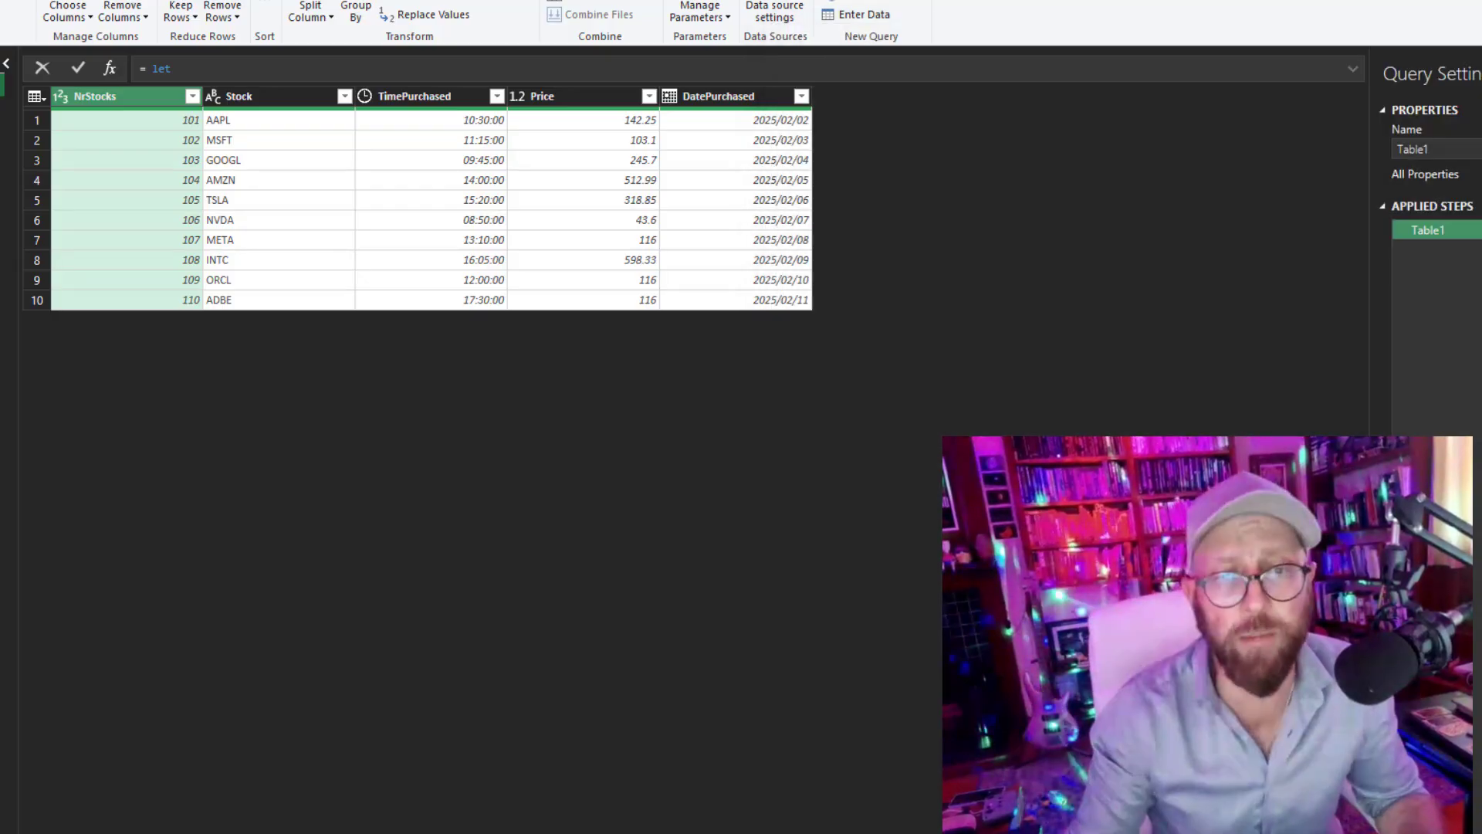
- Apply the code and inspect the schema's Name, Position and TypeName columns, including Int64.Type and Date.Type
click(1386, 714)
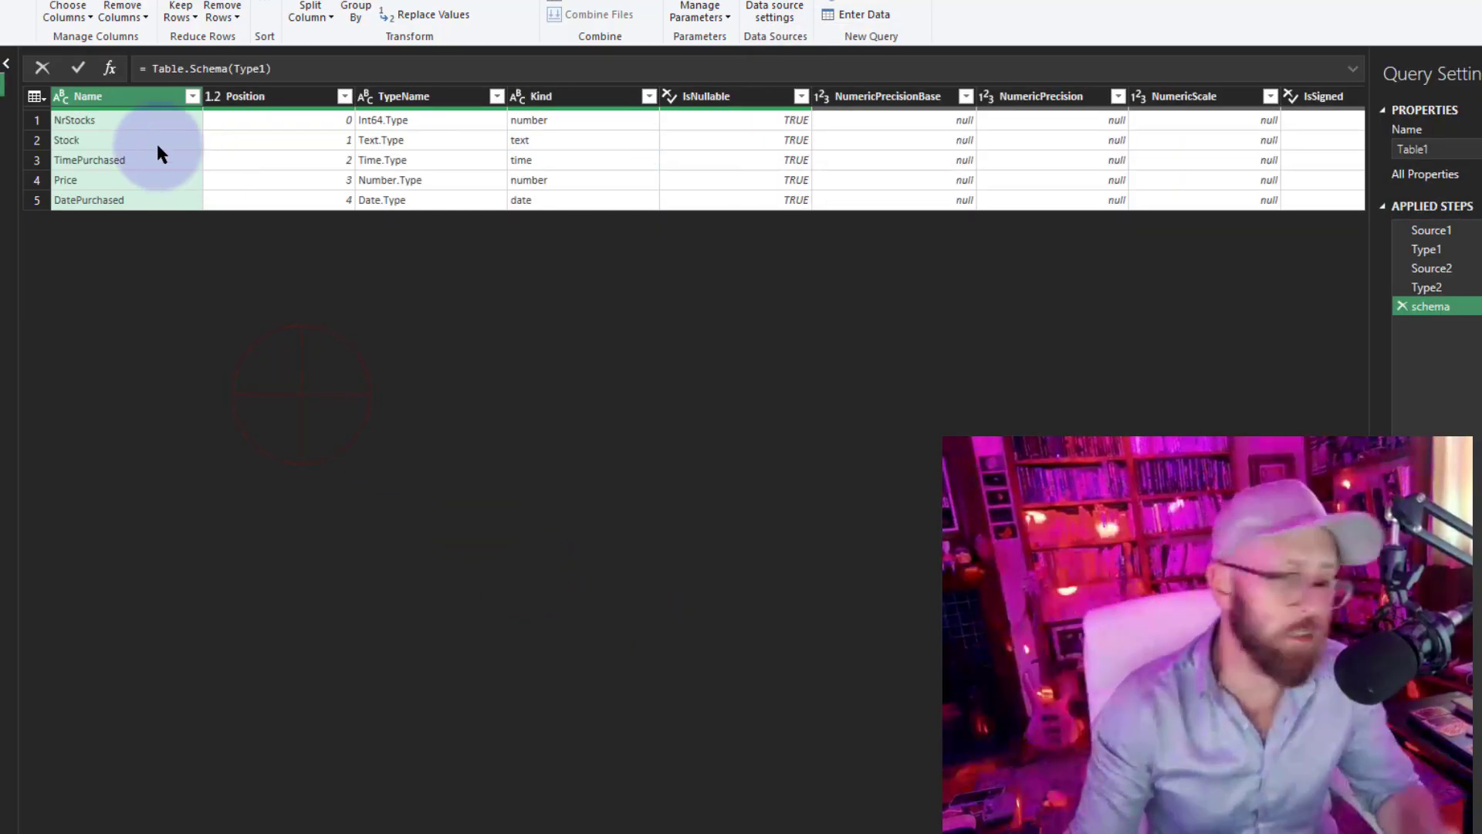
click(142, 120)
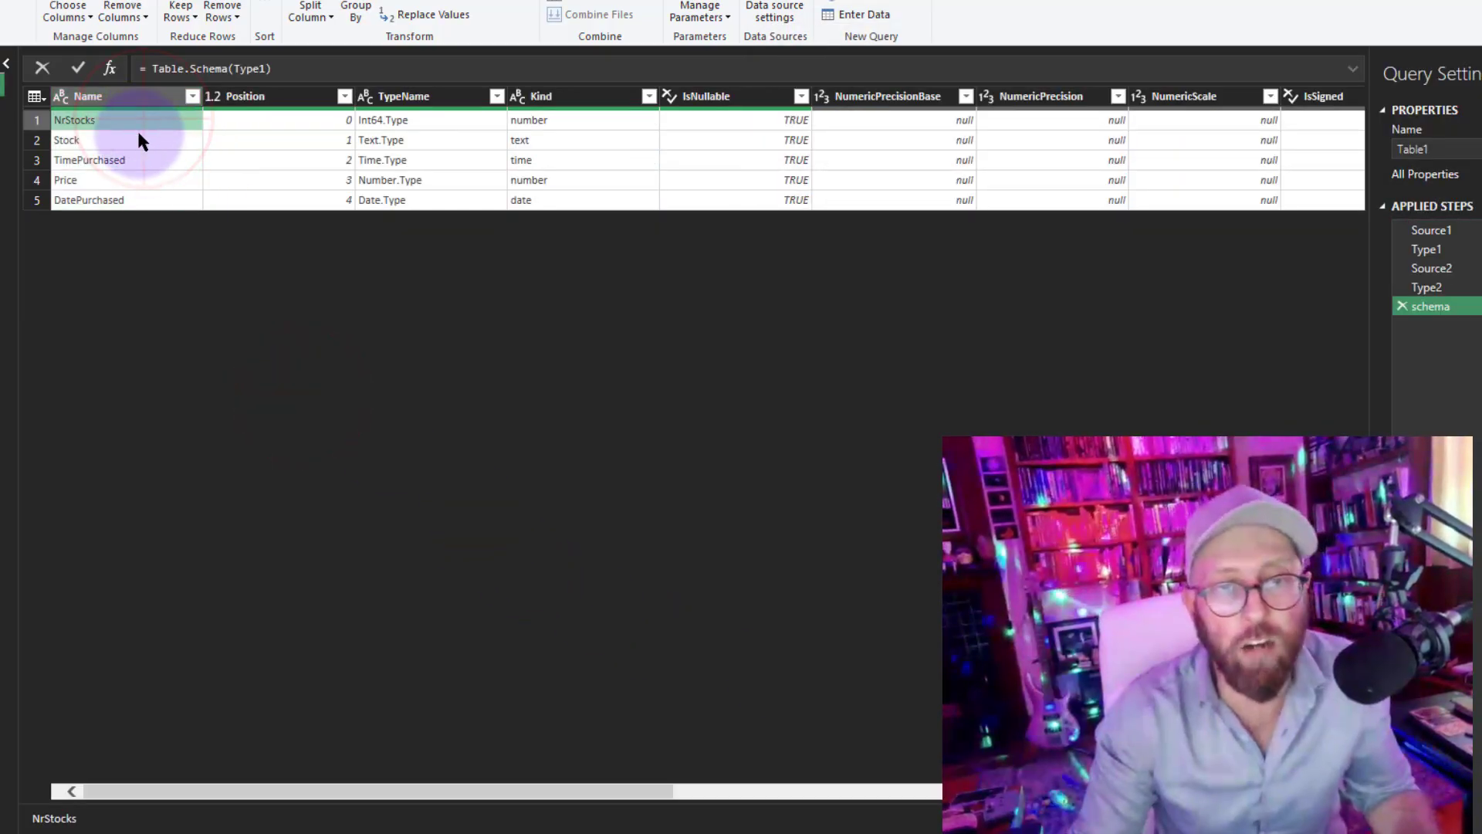
click(149, 160)
click(131, 200)
click(143, 96)
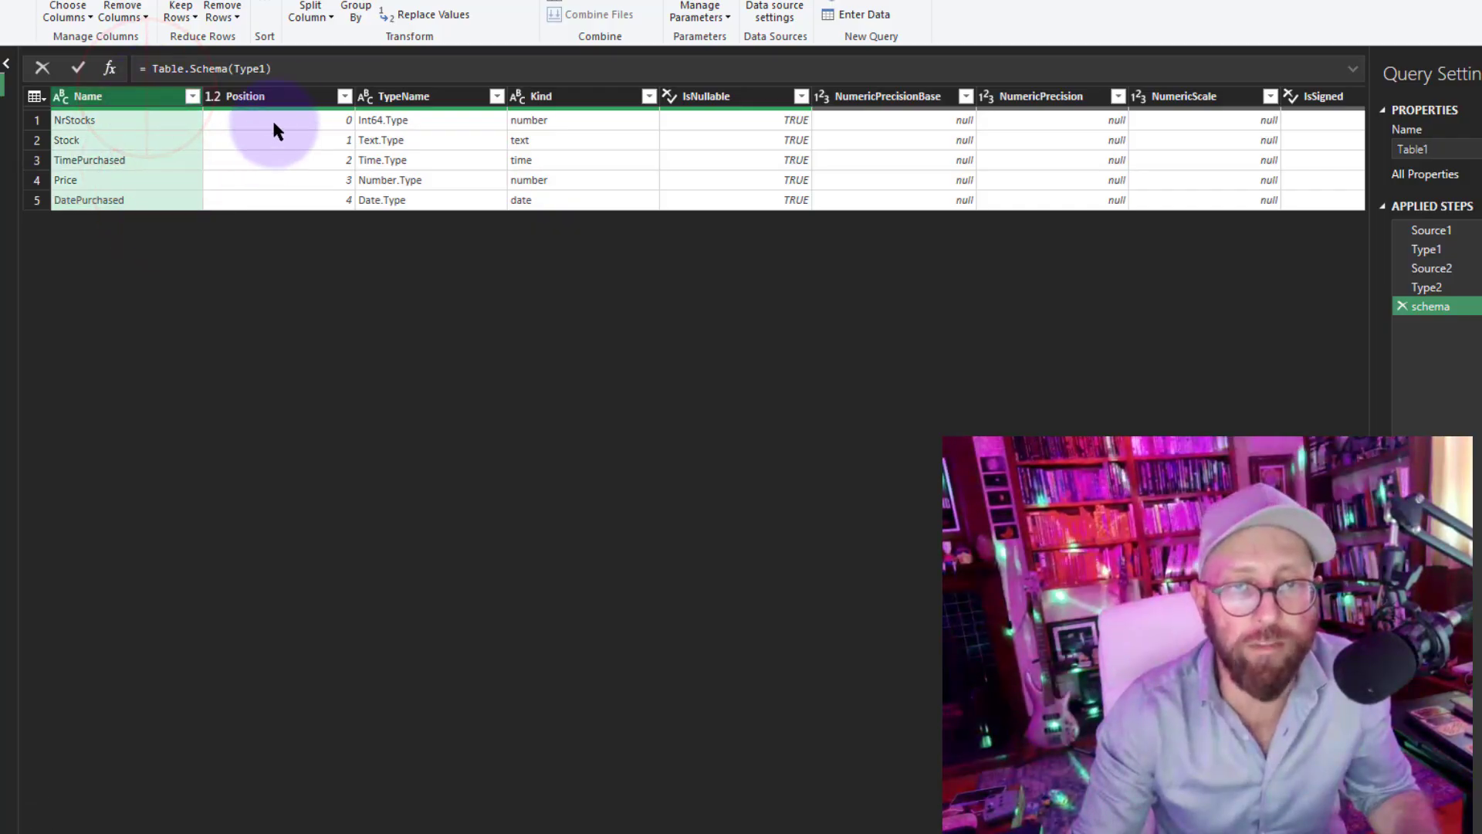
click(270, 97)
click(417, 98)
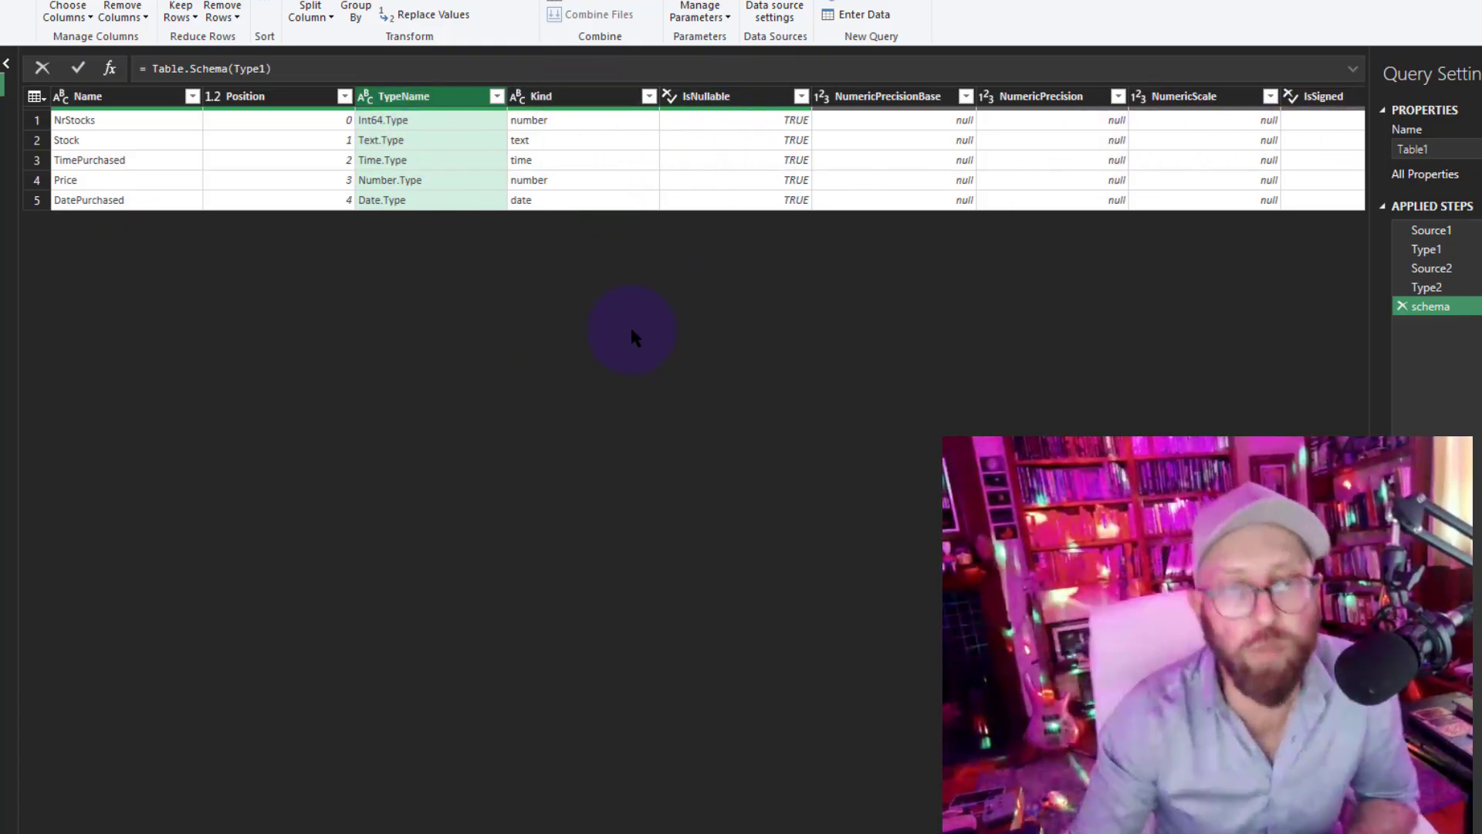
click(113, 100)
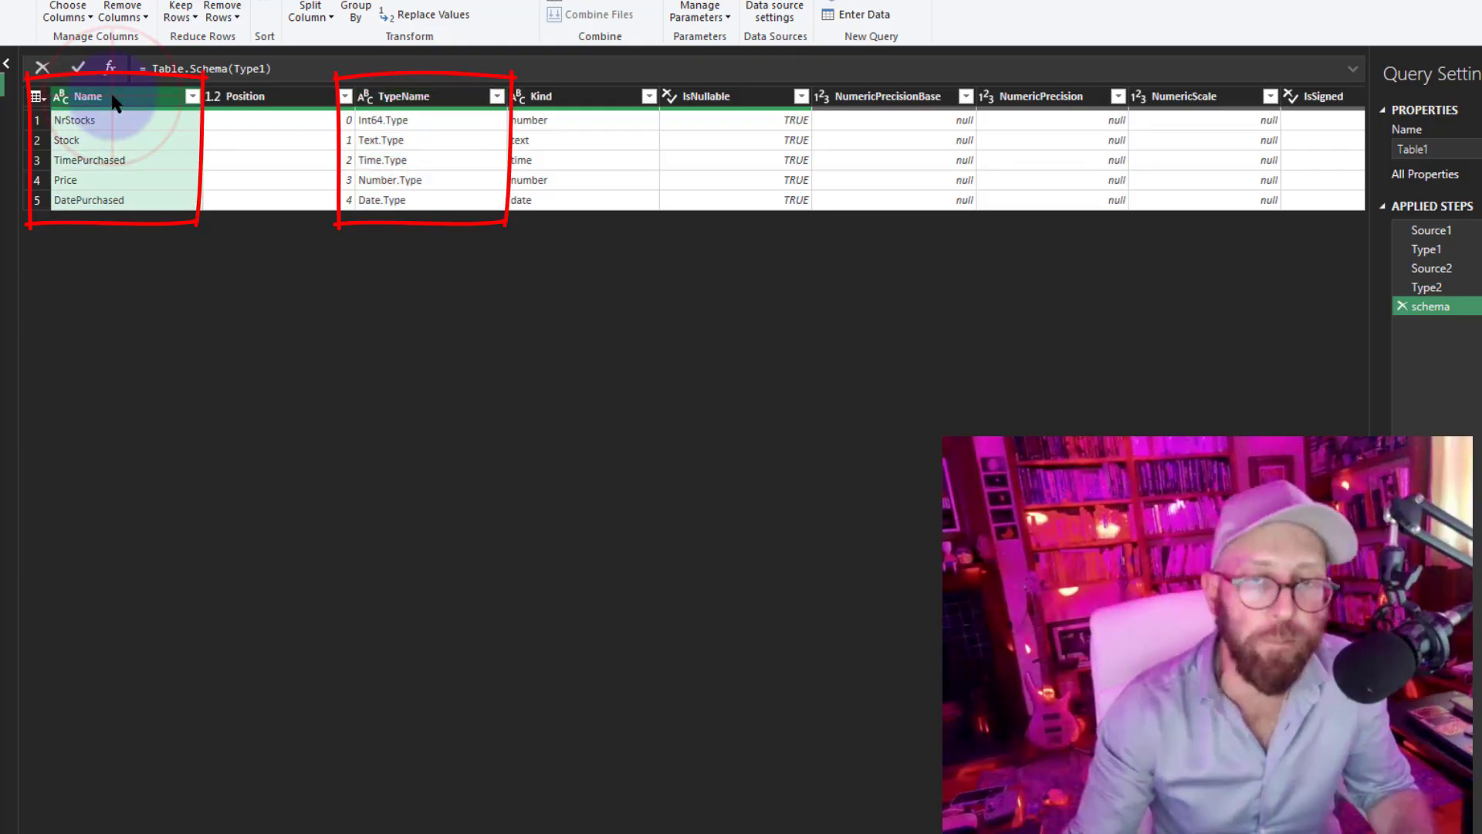
click(463, 100)
click(407, 124)
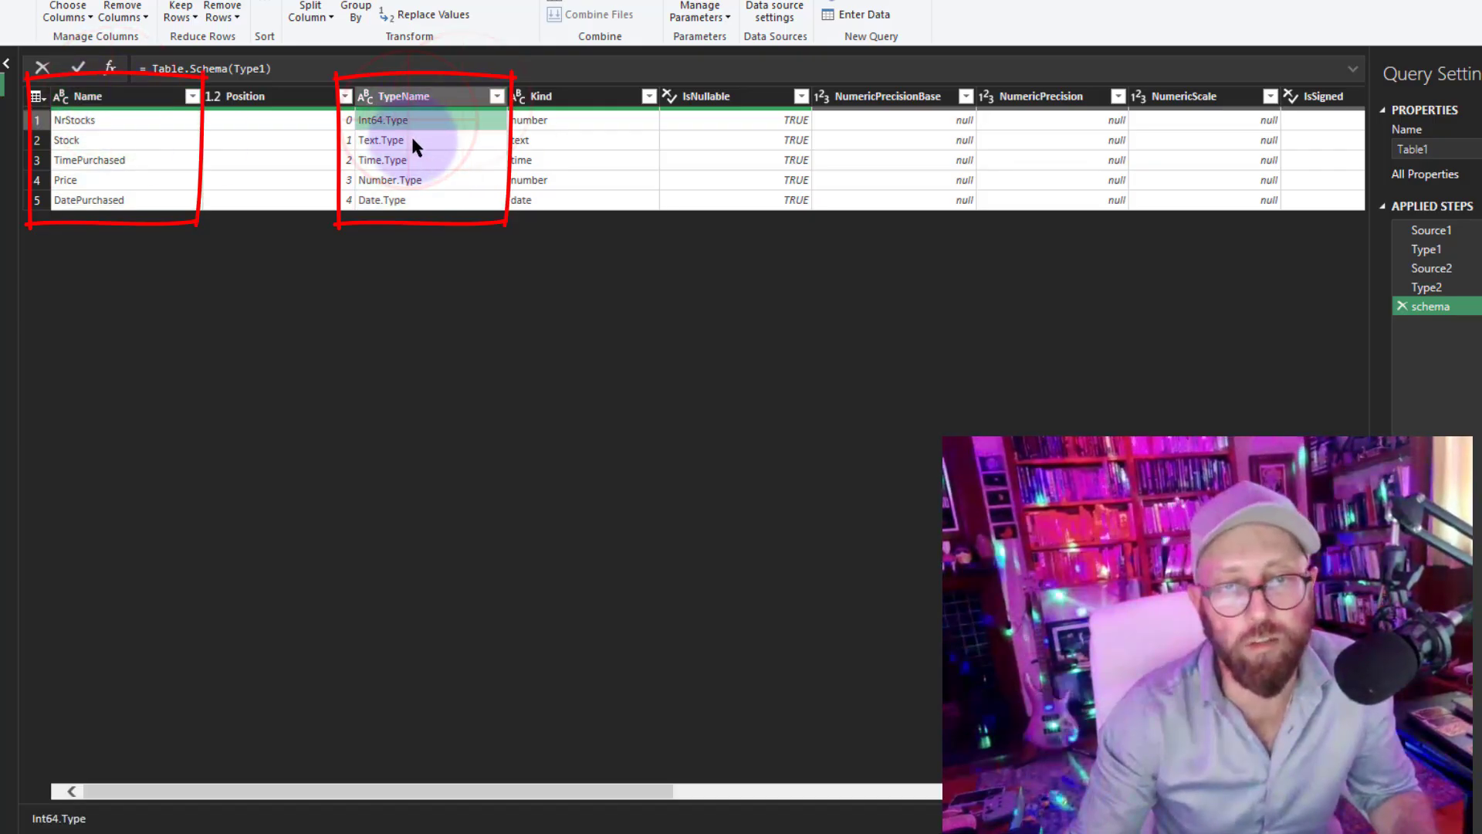
click(424, 202)
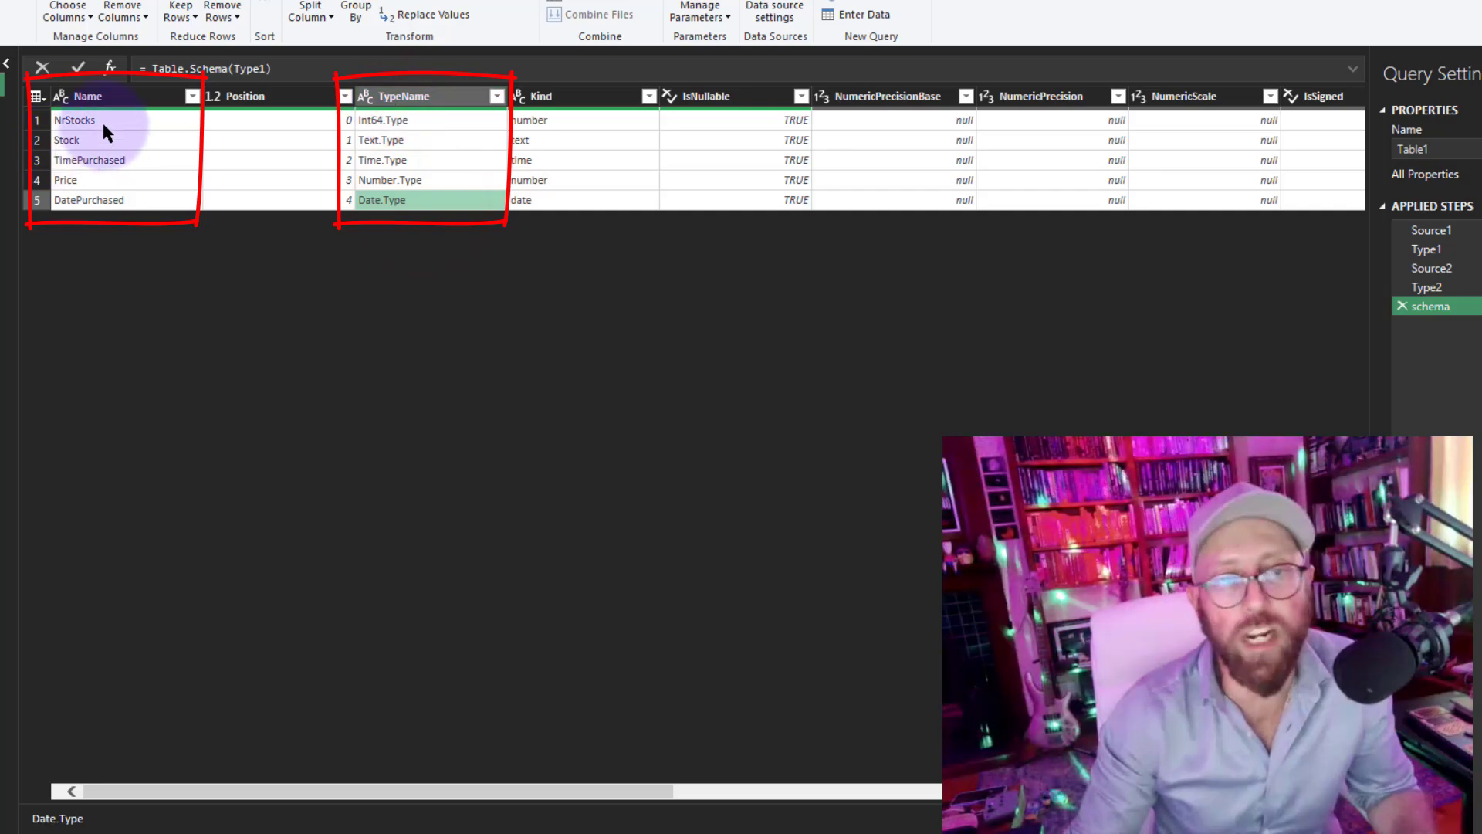
- Step through the Type1, Type2 and schema applied steps, reviewing the schema formula and TypeName column
click(1429, 250)
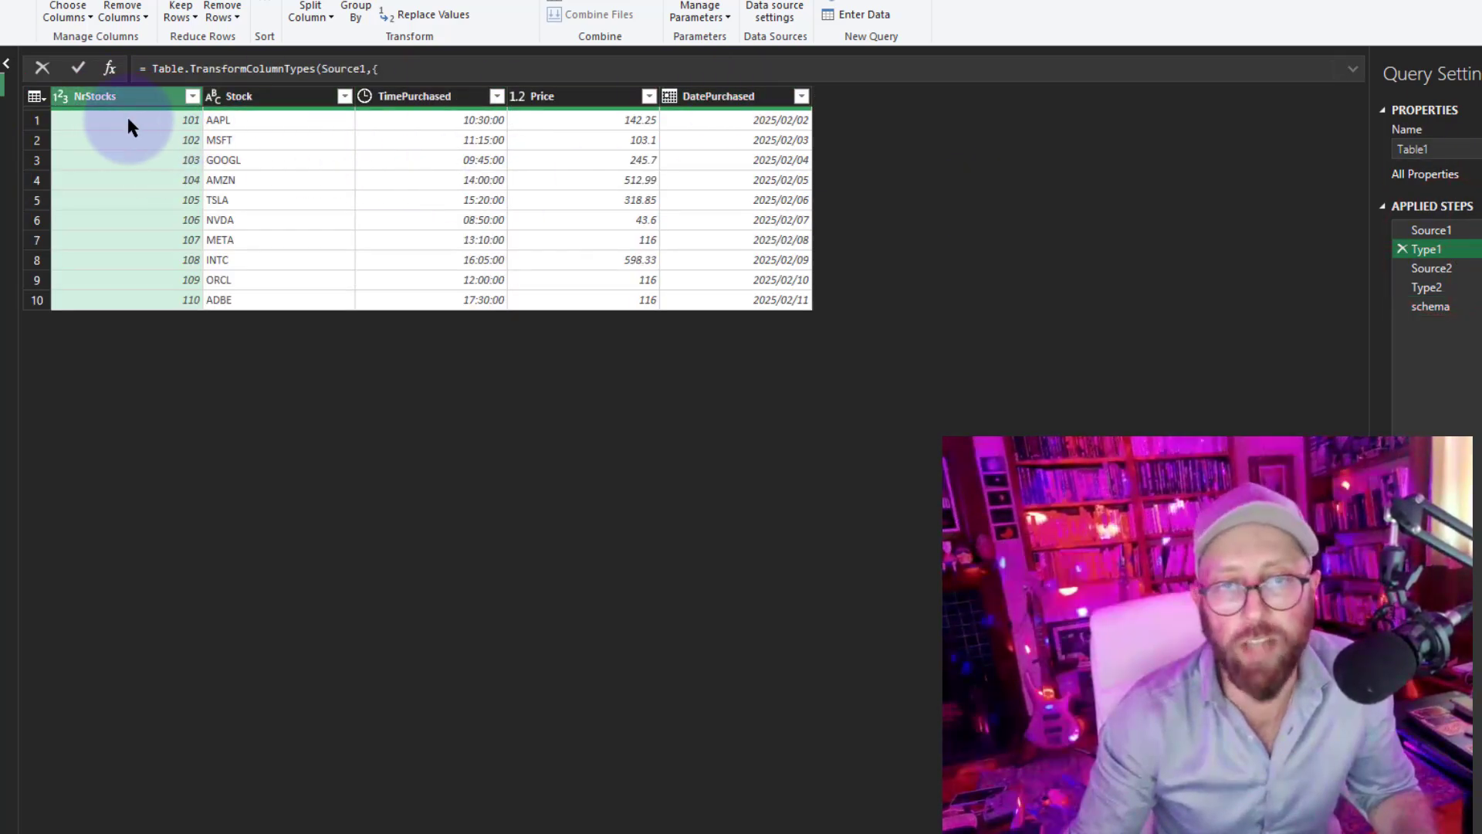
click(1441, 289)
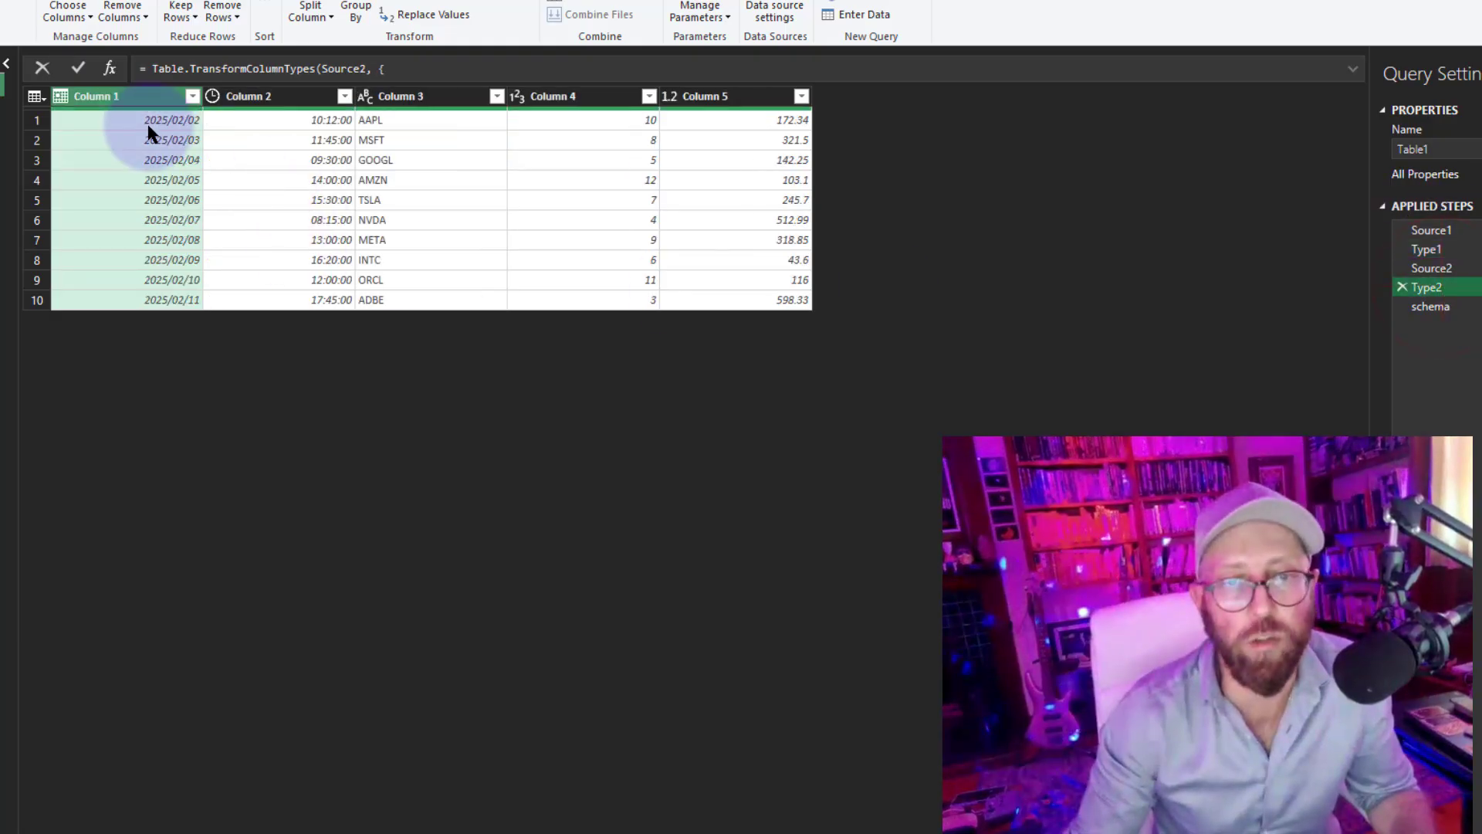
click(1431, 306)
drag(307, 68, 139, 70)
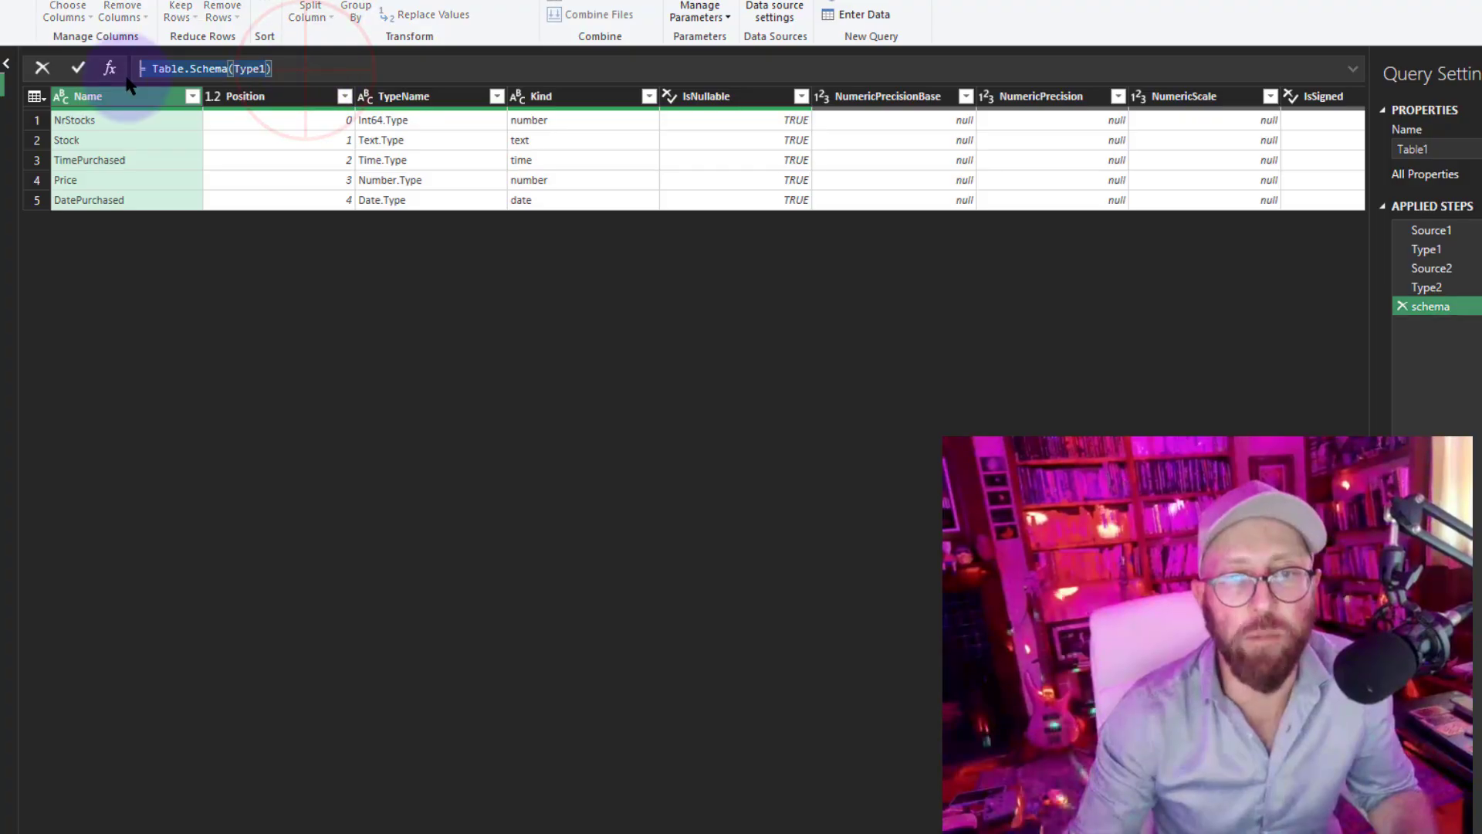
click(430, 164)
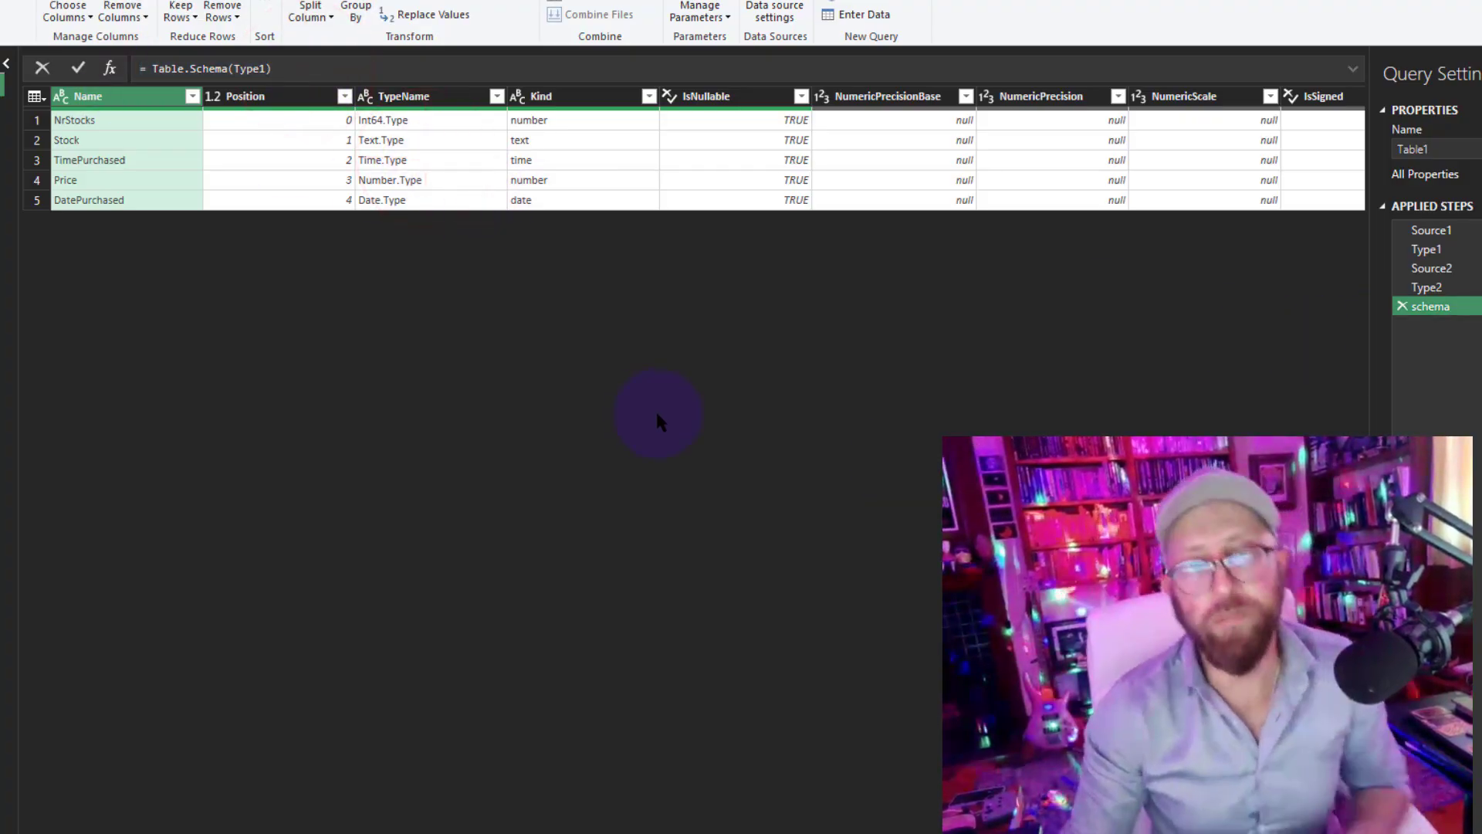
click(409, 96)
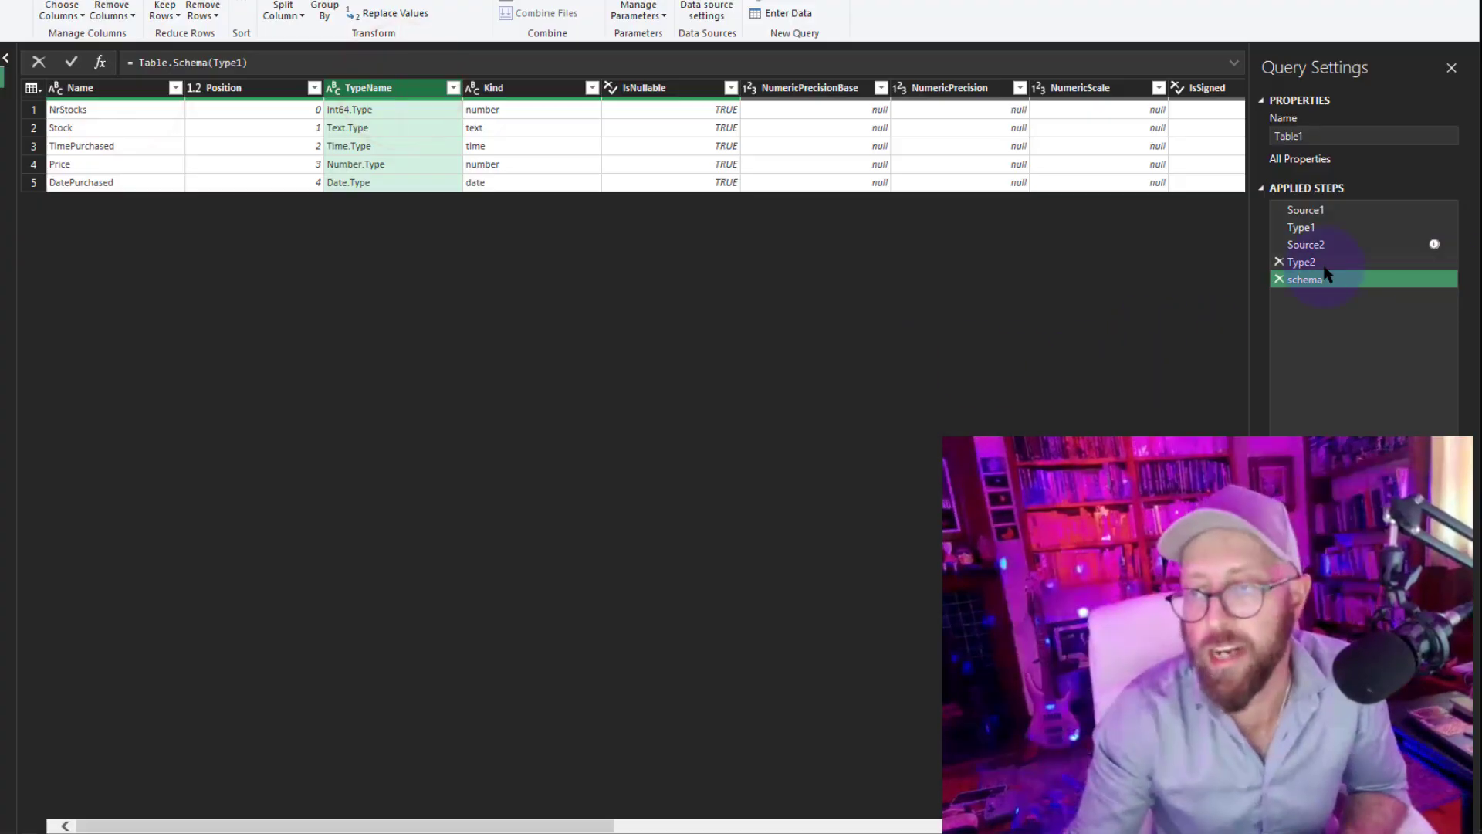
- Rename the Stock column header in Type1's table, creating a Renamed Columns step
click(1302, 227)
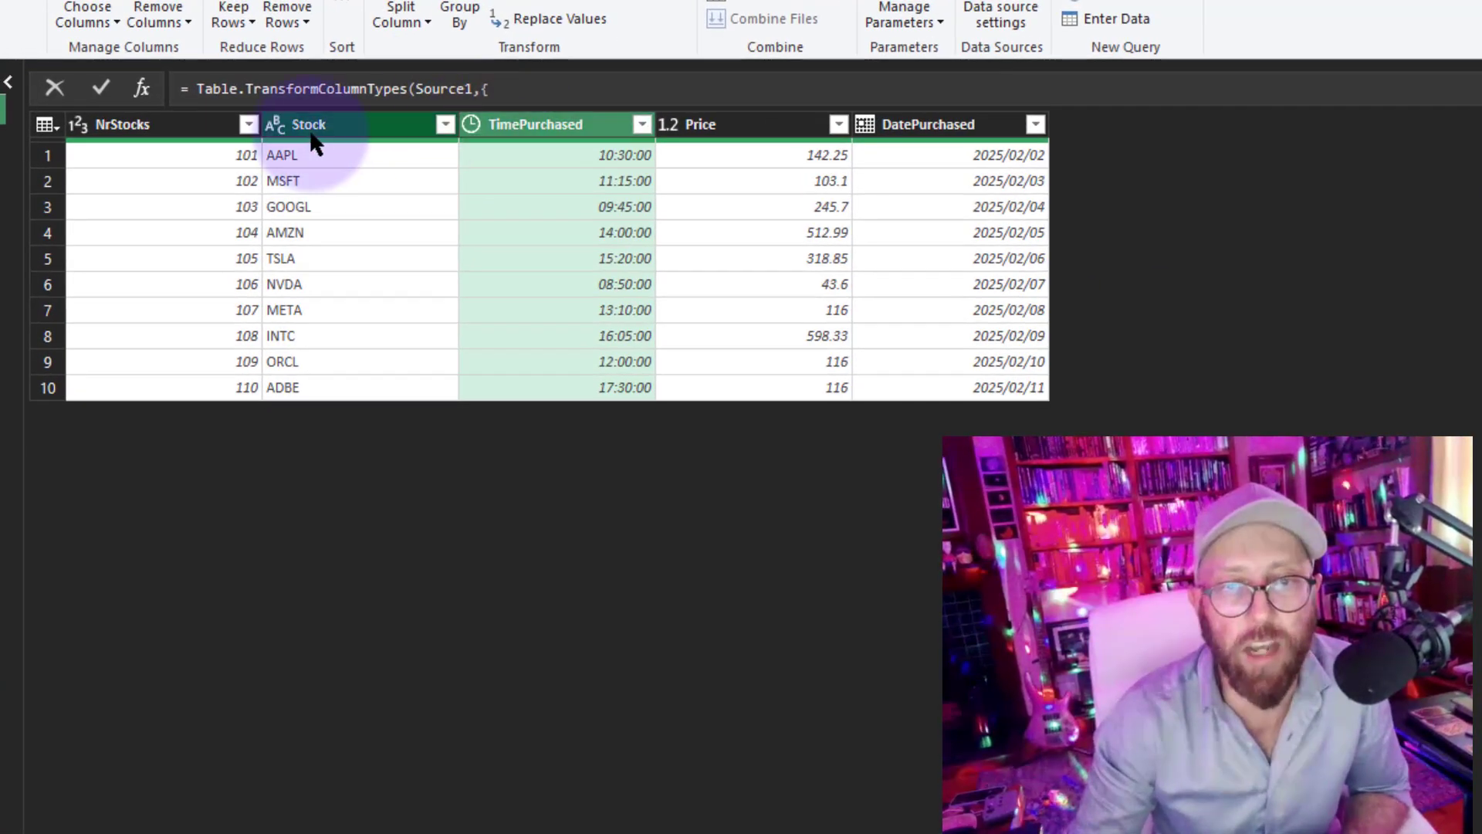
double_click(330, 132)
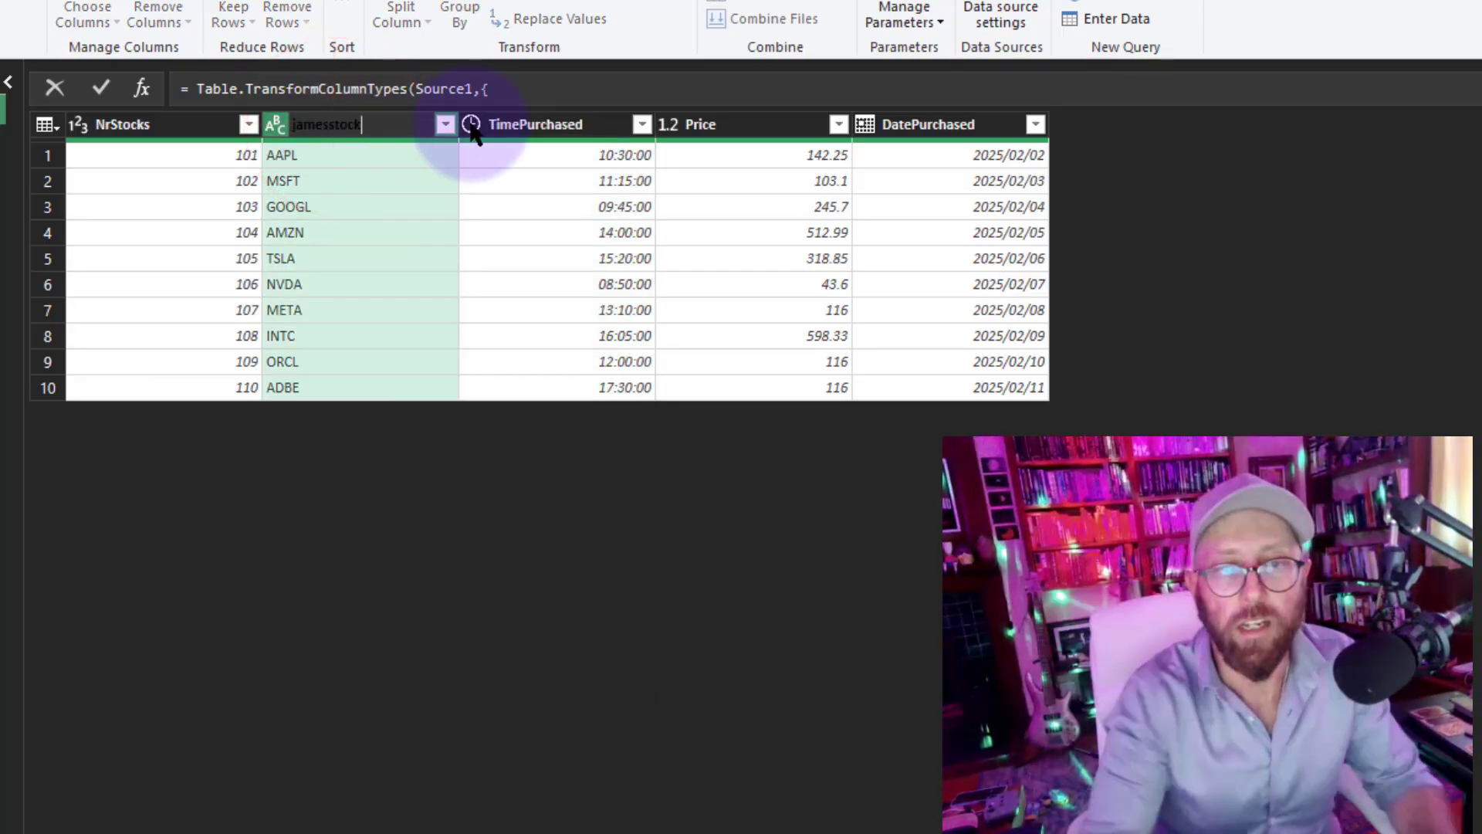
key(Return)
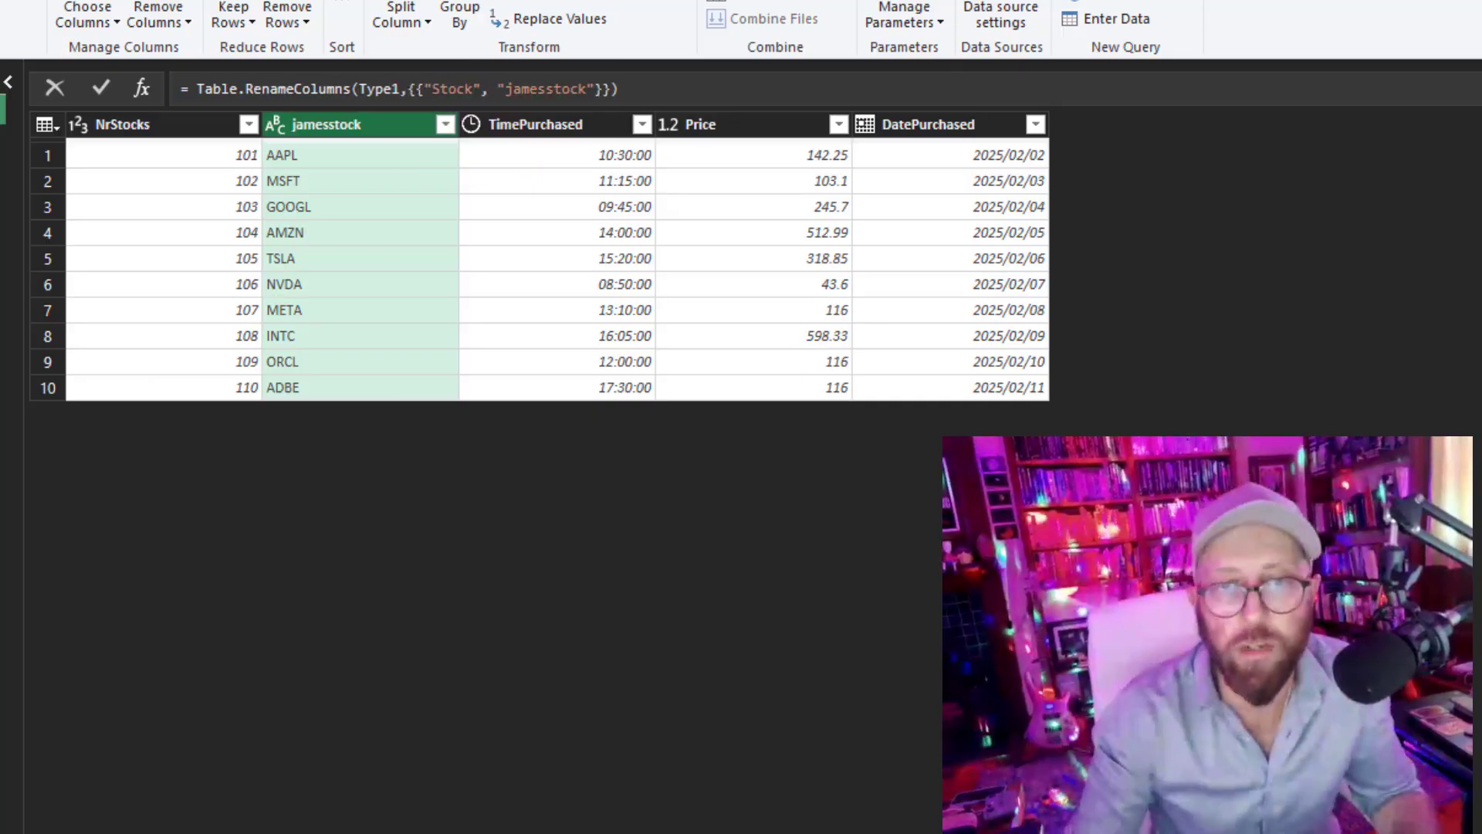
- Examine the RenameColumns formula's Type1 argument and the Stock-to-new-name pair
drag(198, 91, 370, 93)
double_click(374, 93)
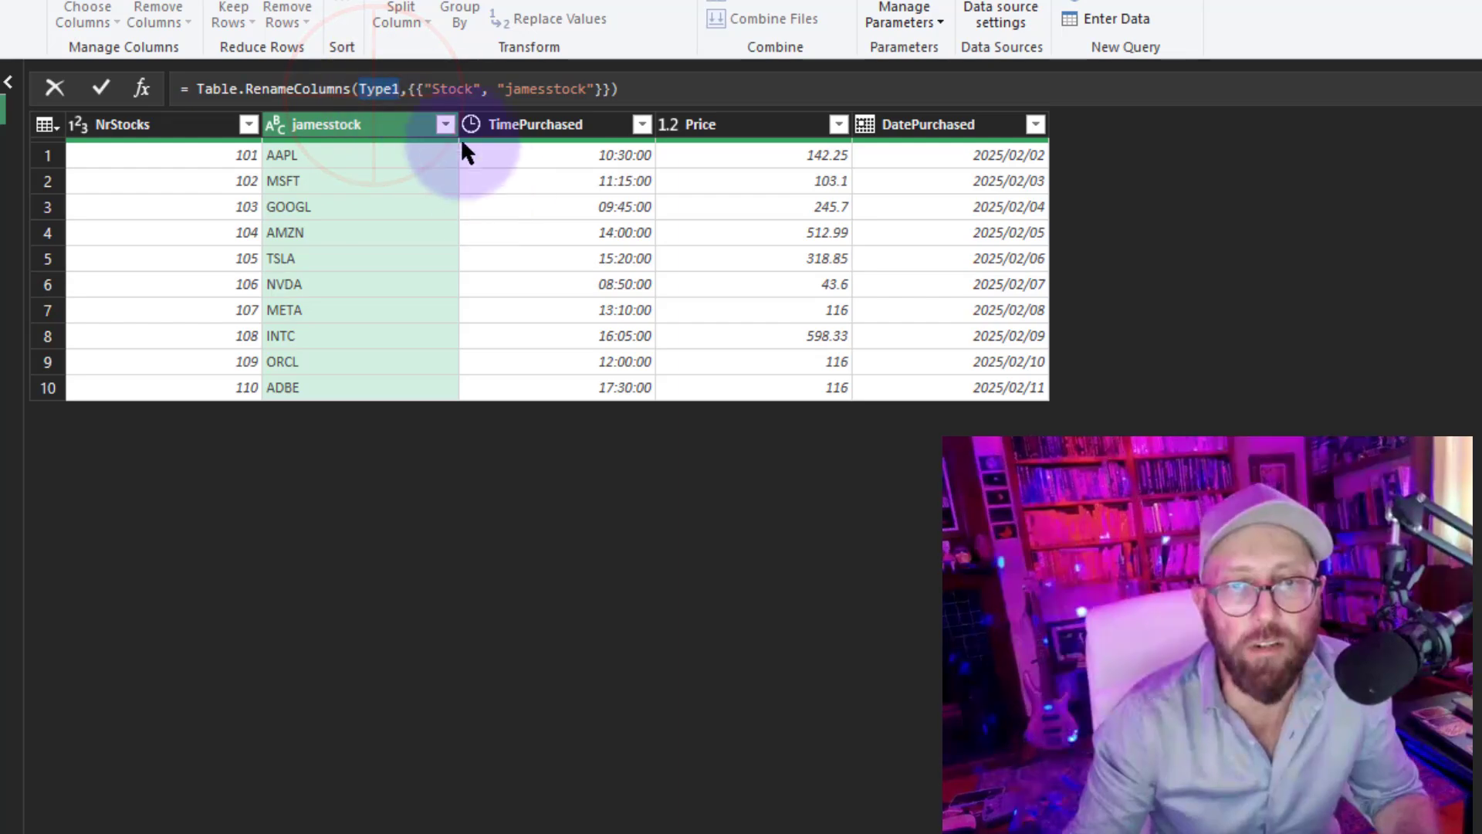
click(407, 91)
key(shift+Home)
shift+click(613, 85)
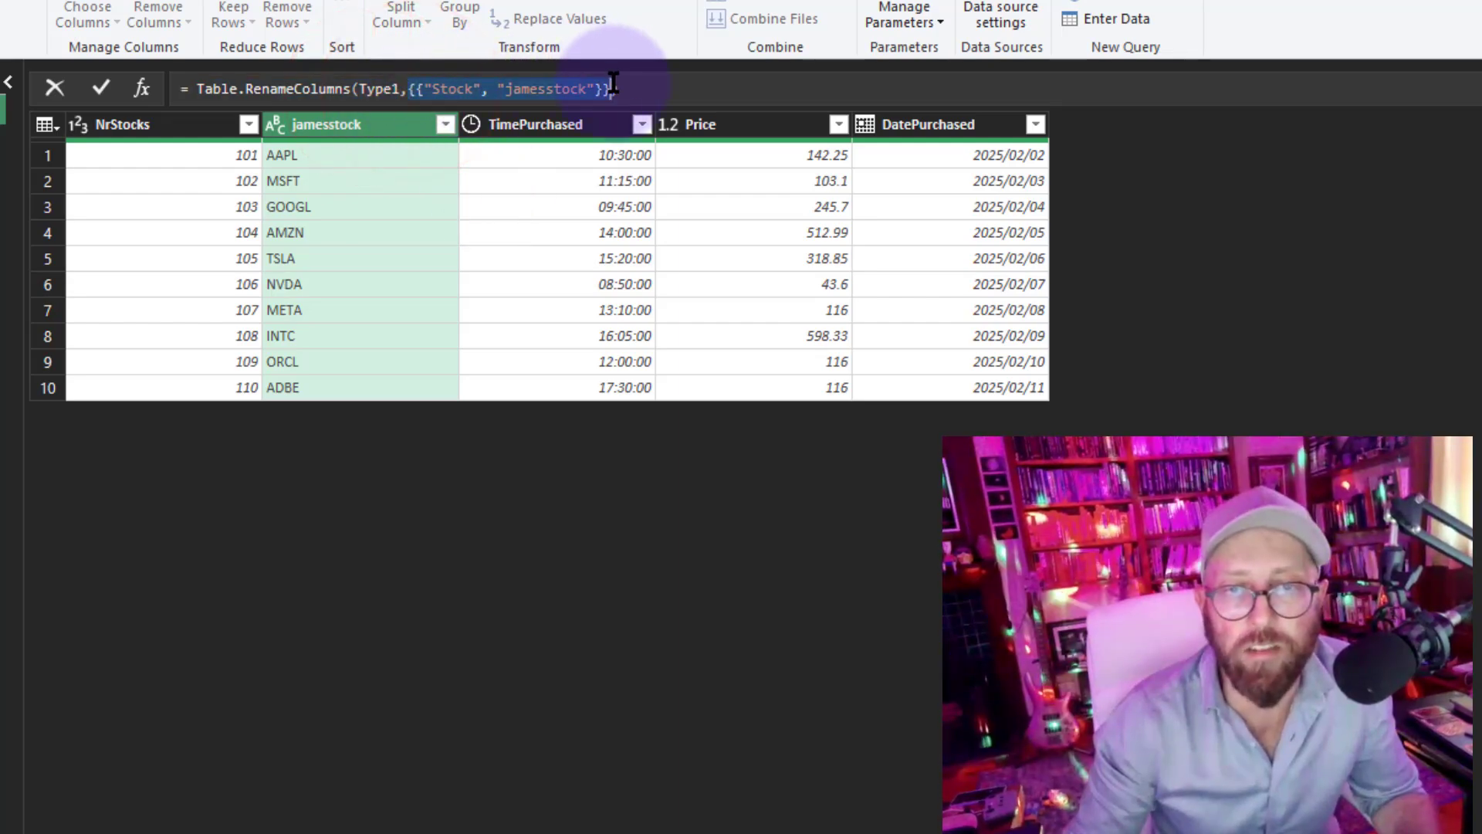
click(450, 90)
double_click(548, 89)
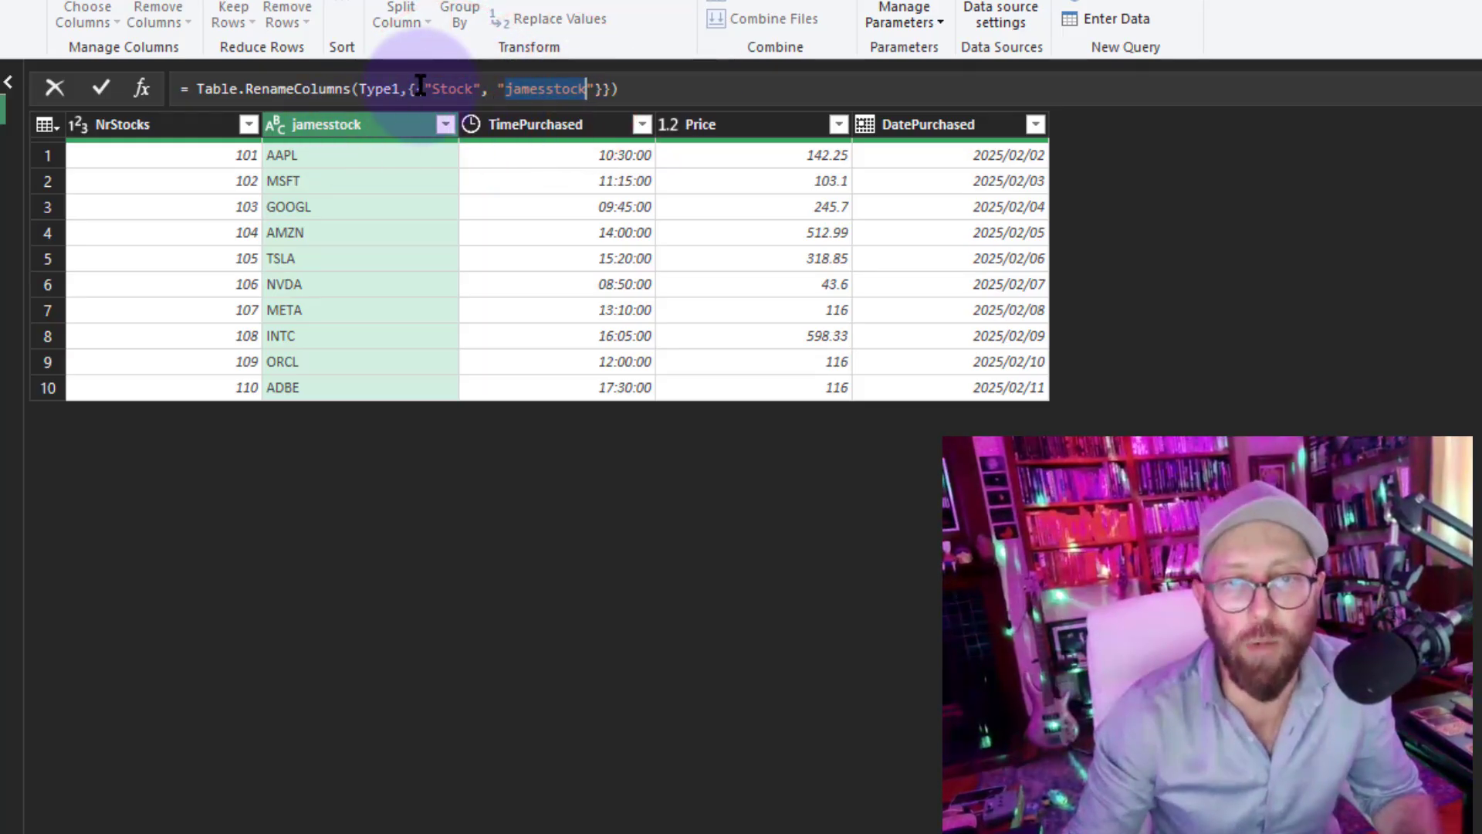
drag(417, 89, 601, 87)
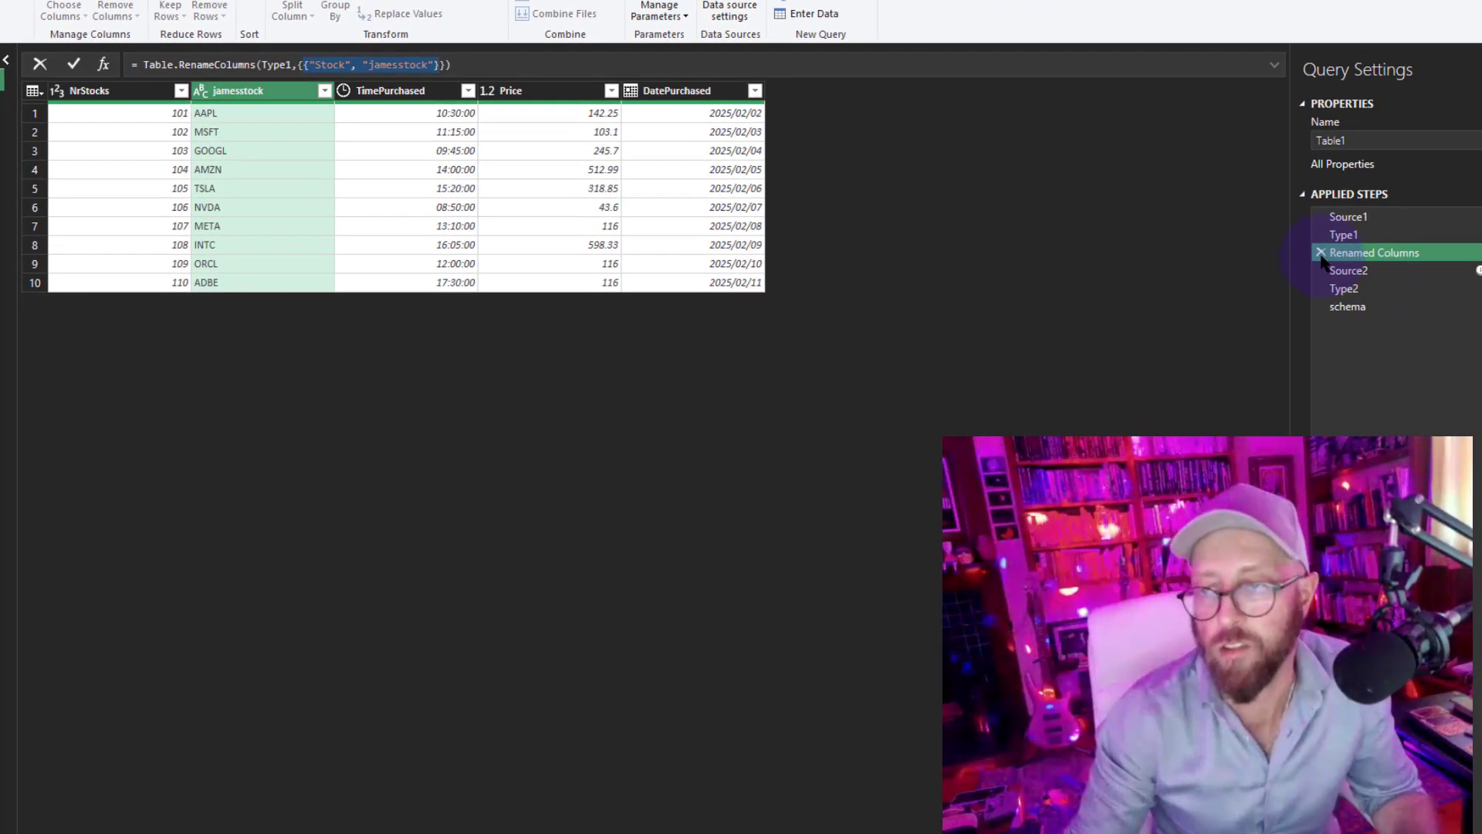
drag(297, 64, 435, 64)
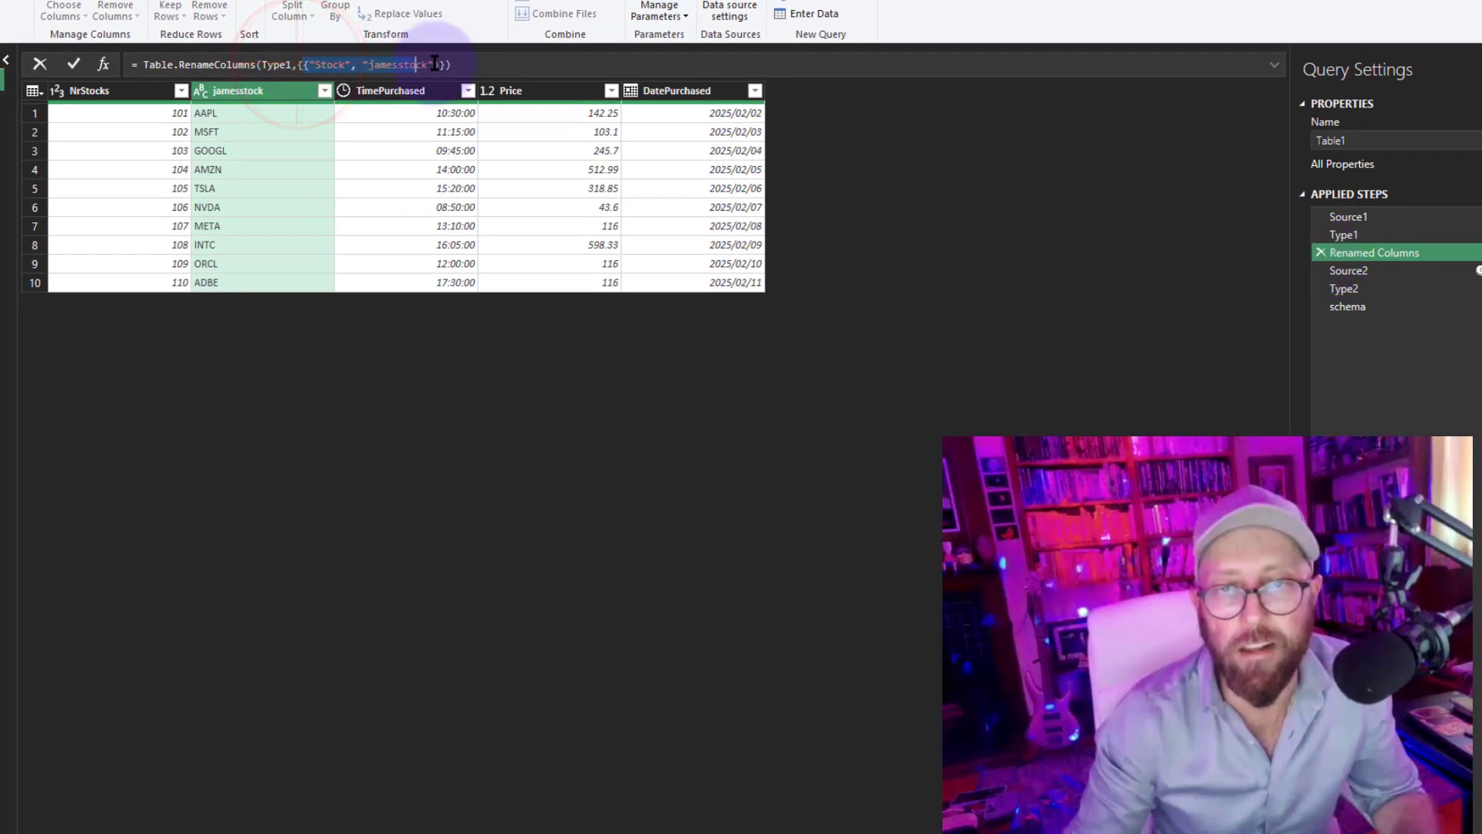
- View the schema step to confirm it now lists the renamed column
click(1348, 308)
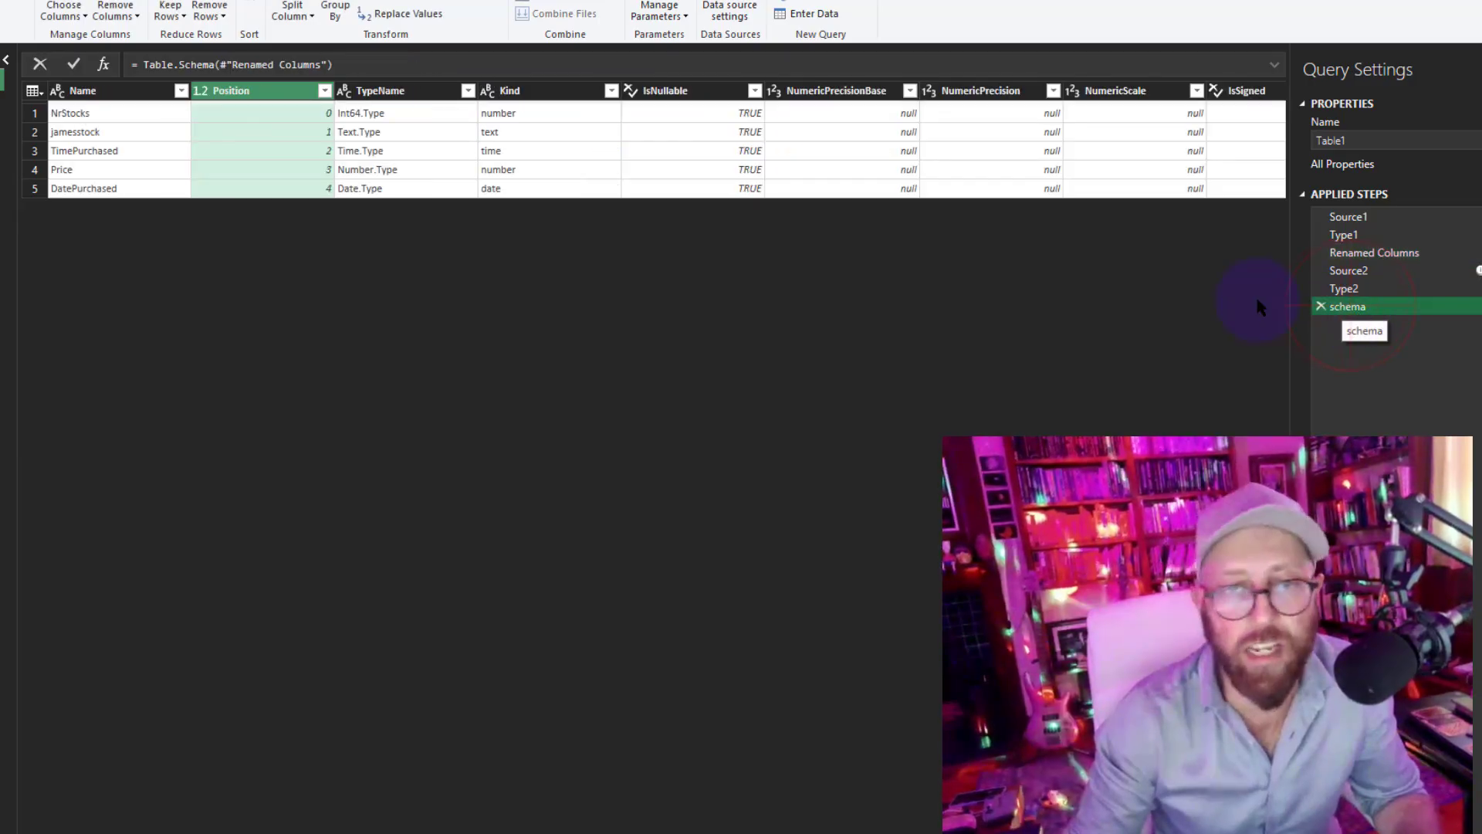
click(92, 114)
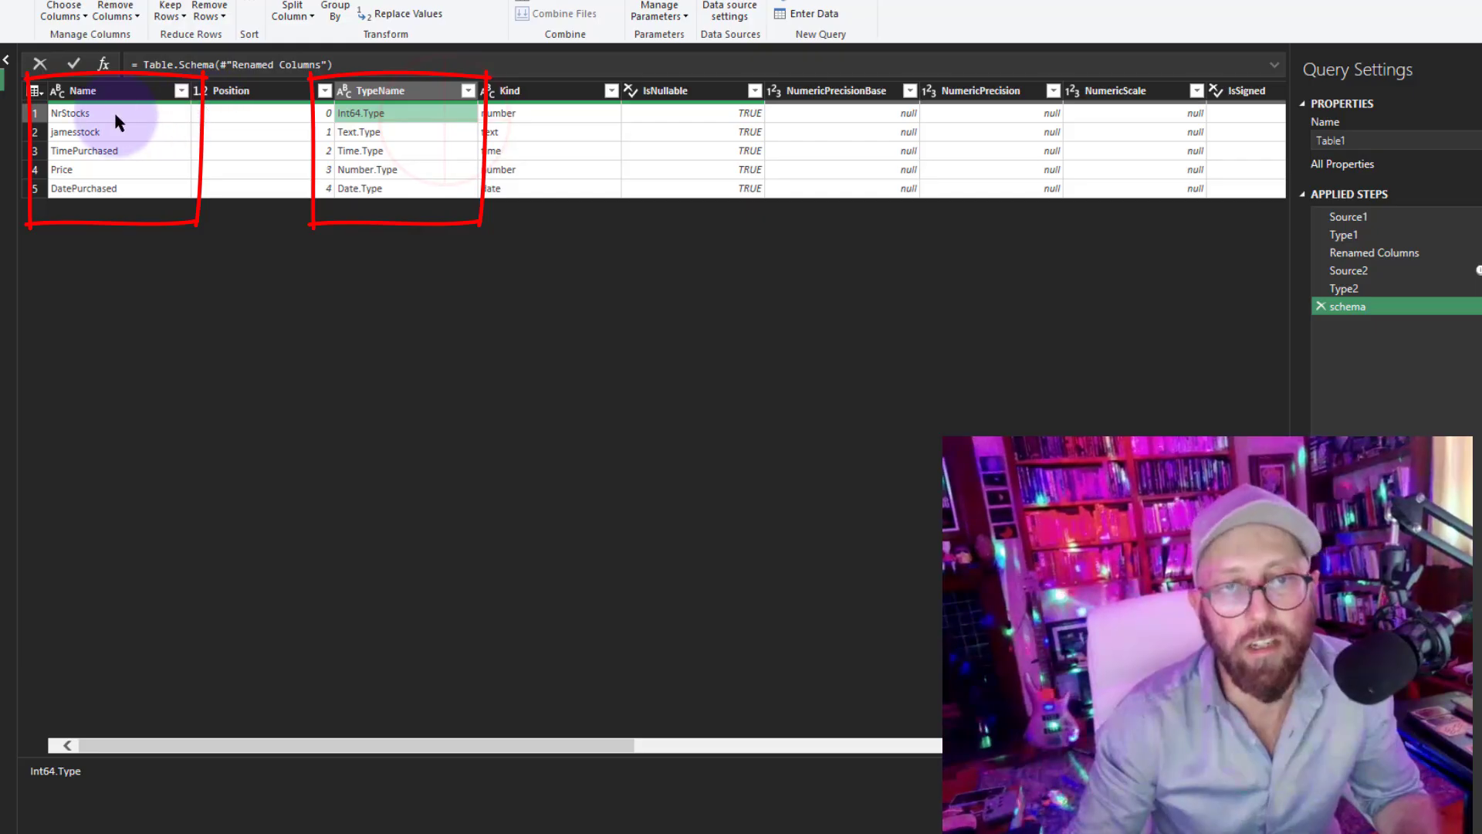
click(423, 114)
- Delete the Renamed Columns step and go back to the schema step's Type1 result
click(1375, 254)
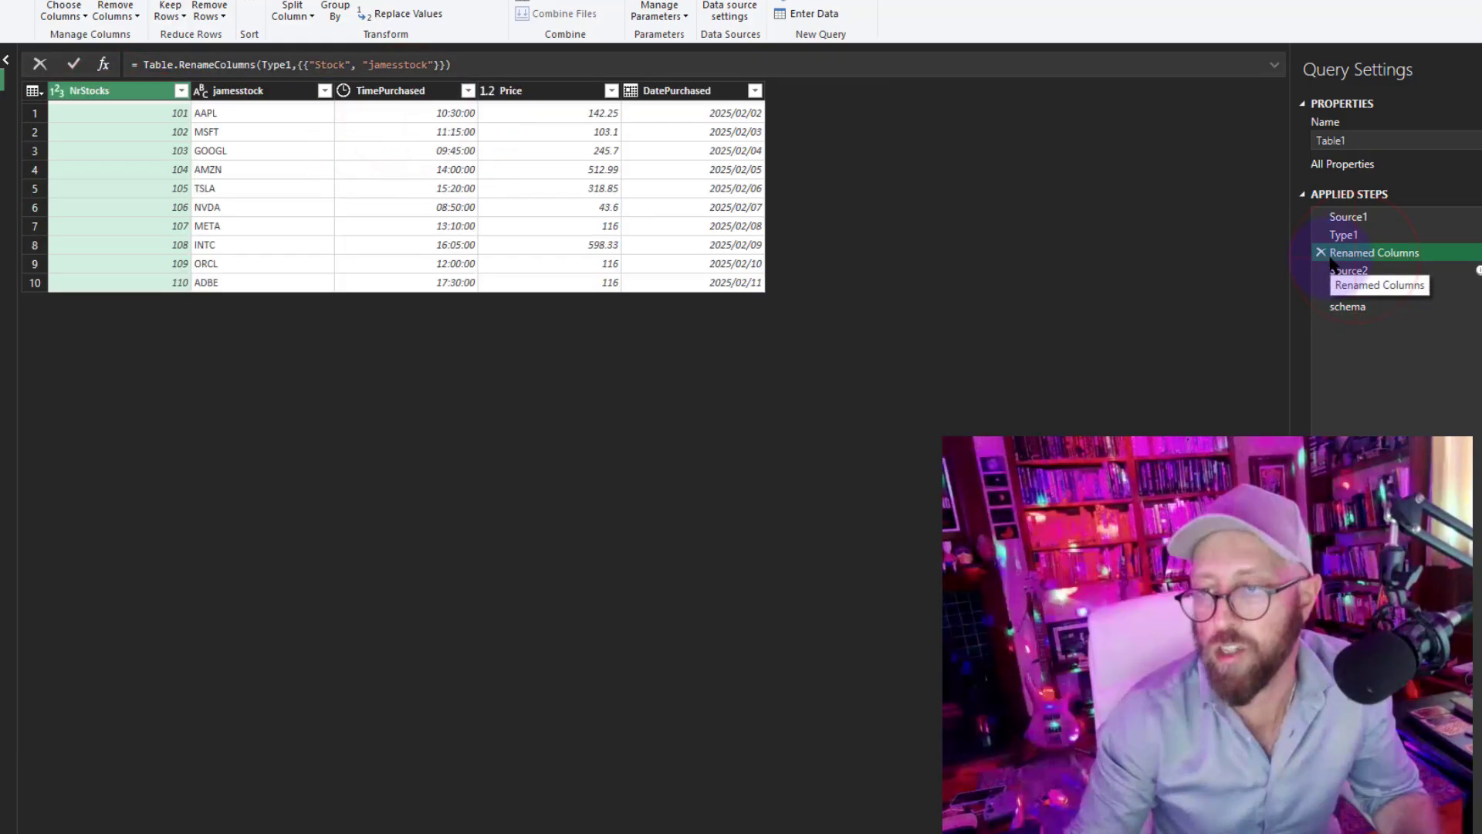
key(Delete)
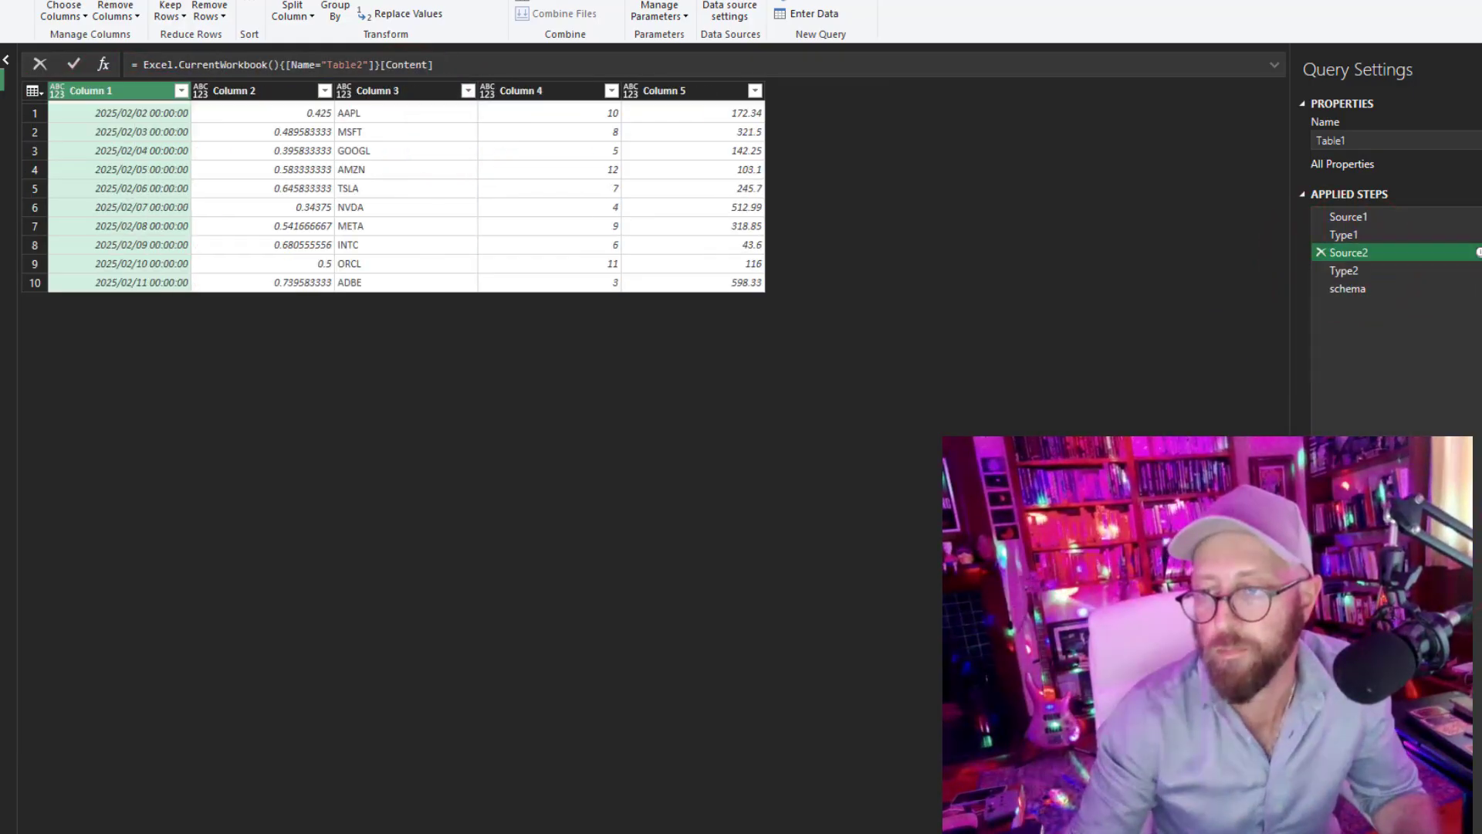
click(1356, 289)
click(217, 112)
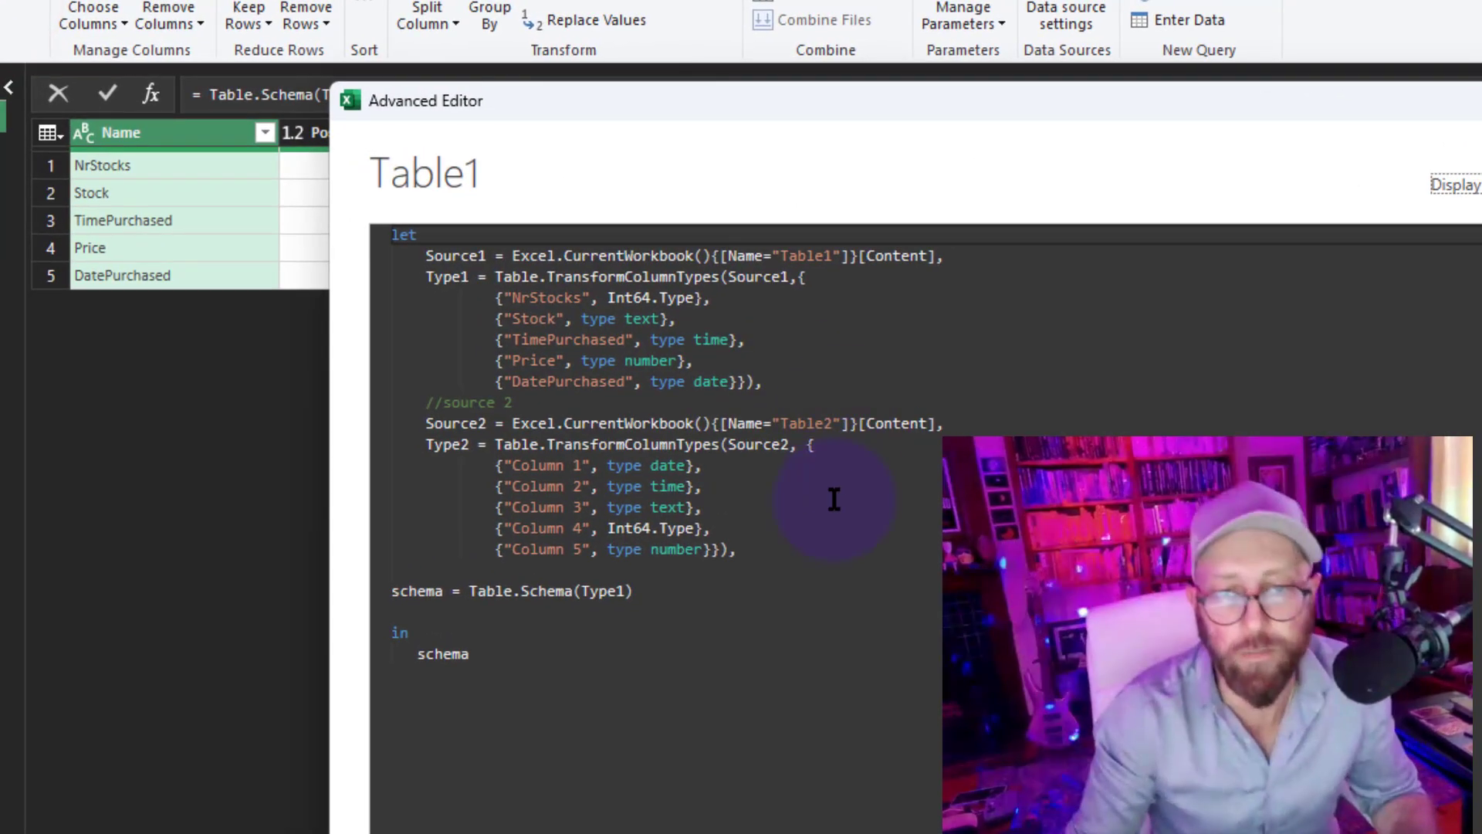
- In Table1's Advanced Editor, align the schema line with the other steps and start a blank line after it
click(788, 629)
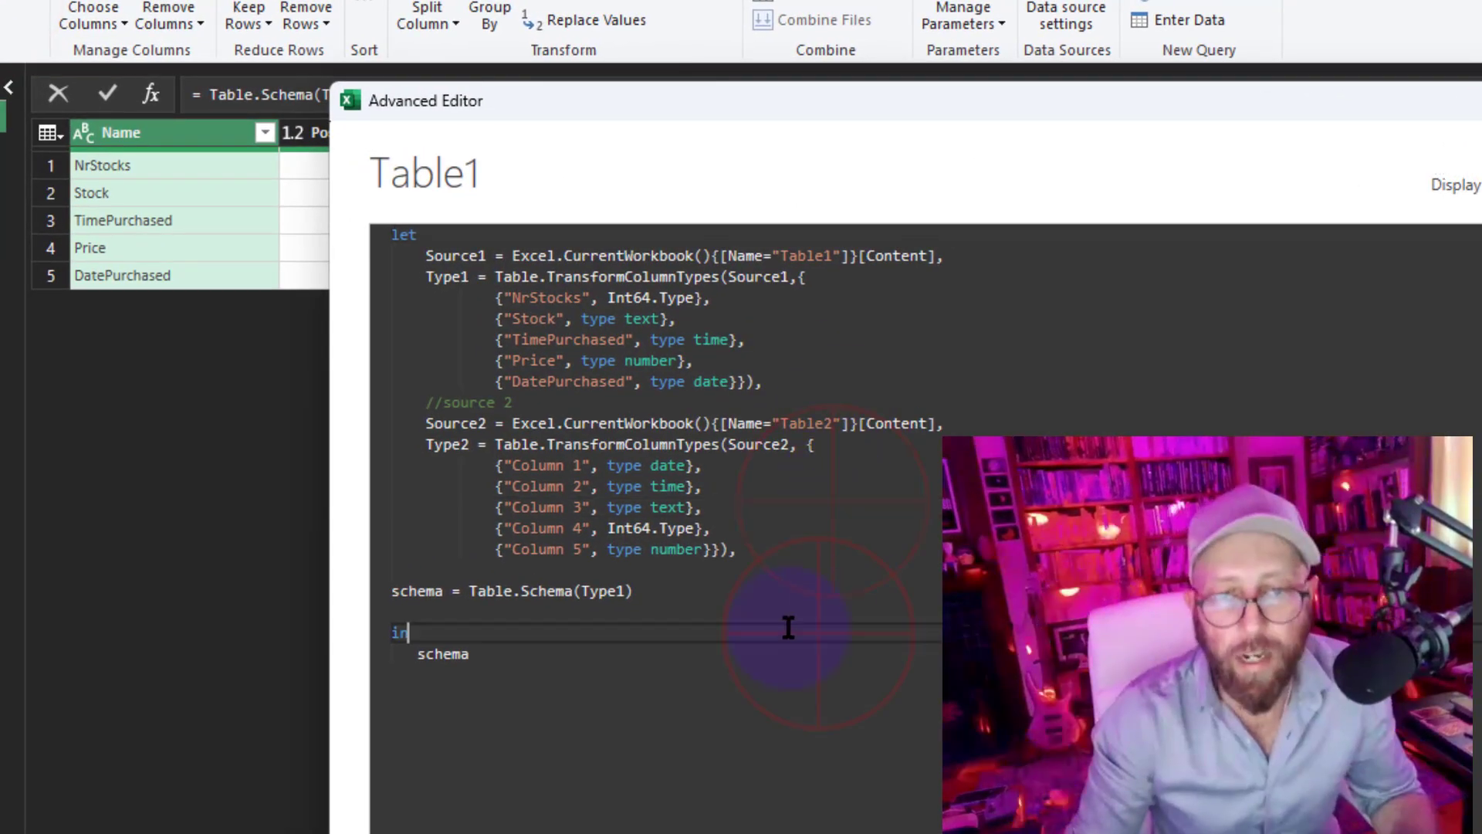
click(397, 592)
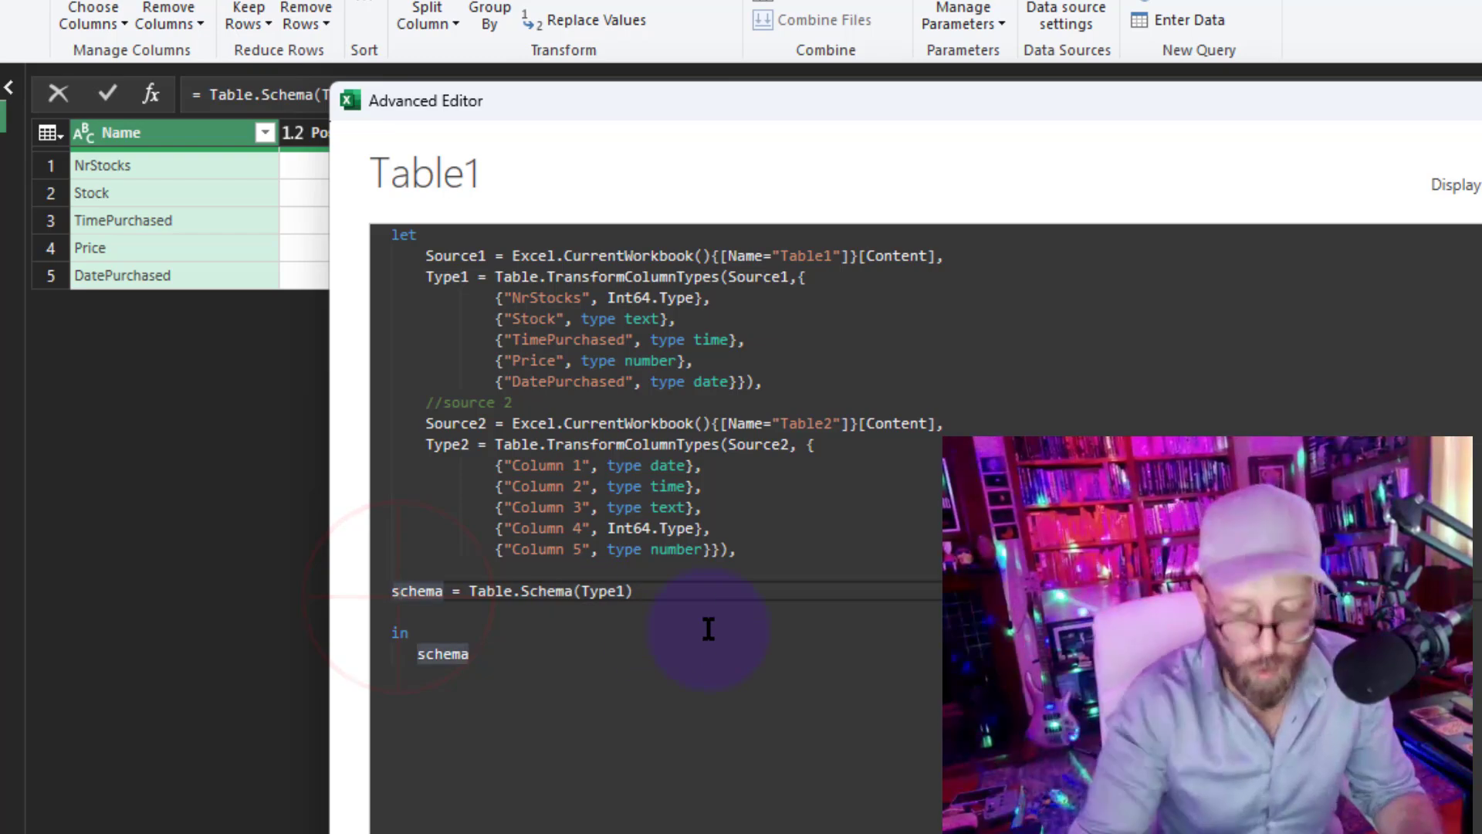
key(Home)
key(Tab)
key(Tab)
key(BackSpace)
key(BackSpace)
key(BackSpace)
key(BackSpace)
key(BackSpace)
key(BackSpace)
key(BackSpace)
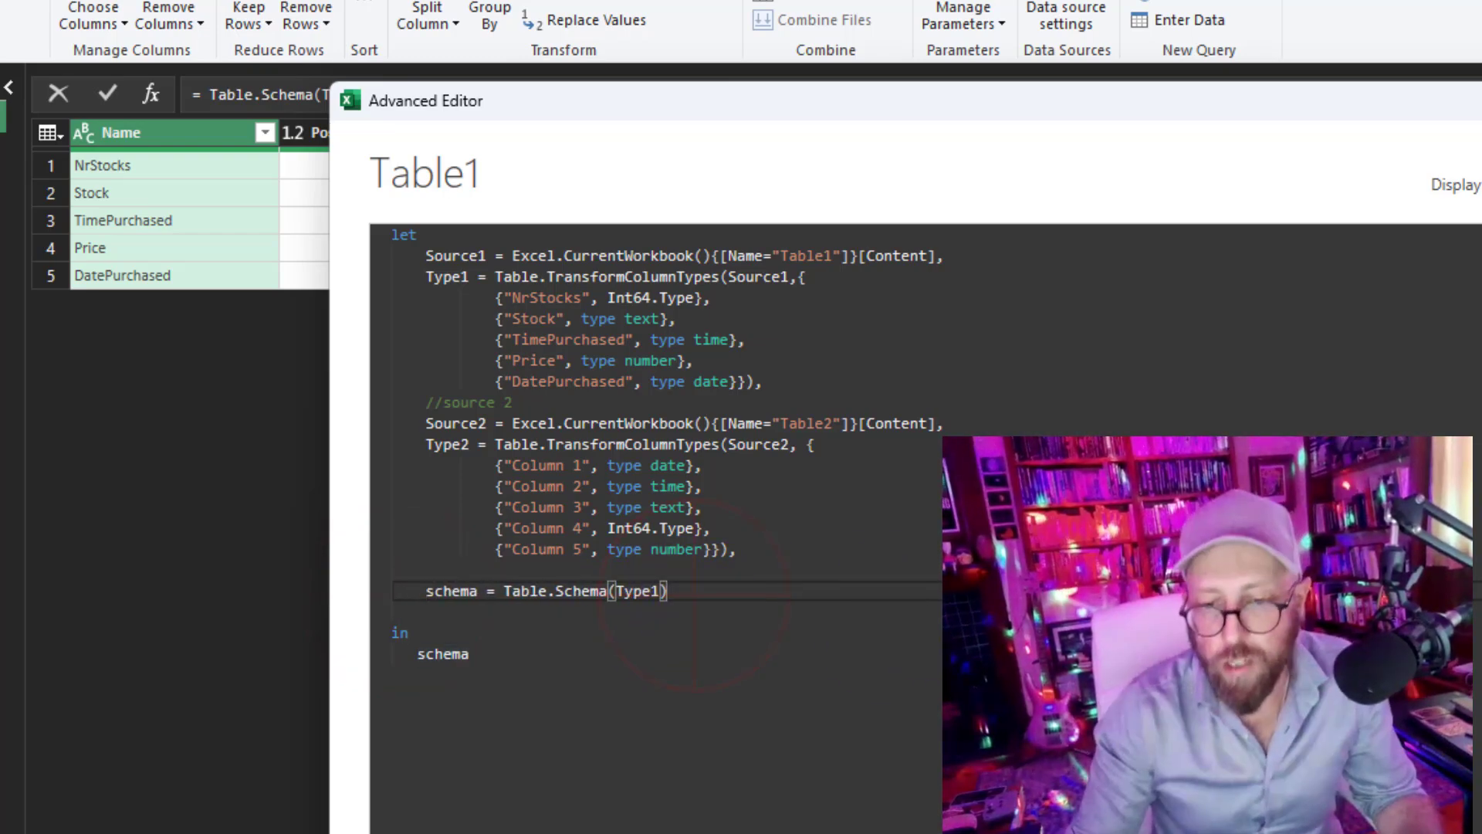
click(706, 614)
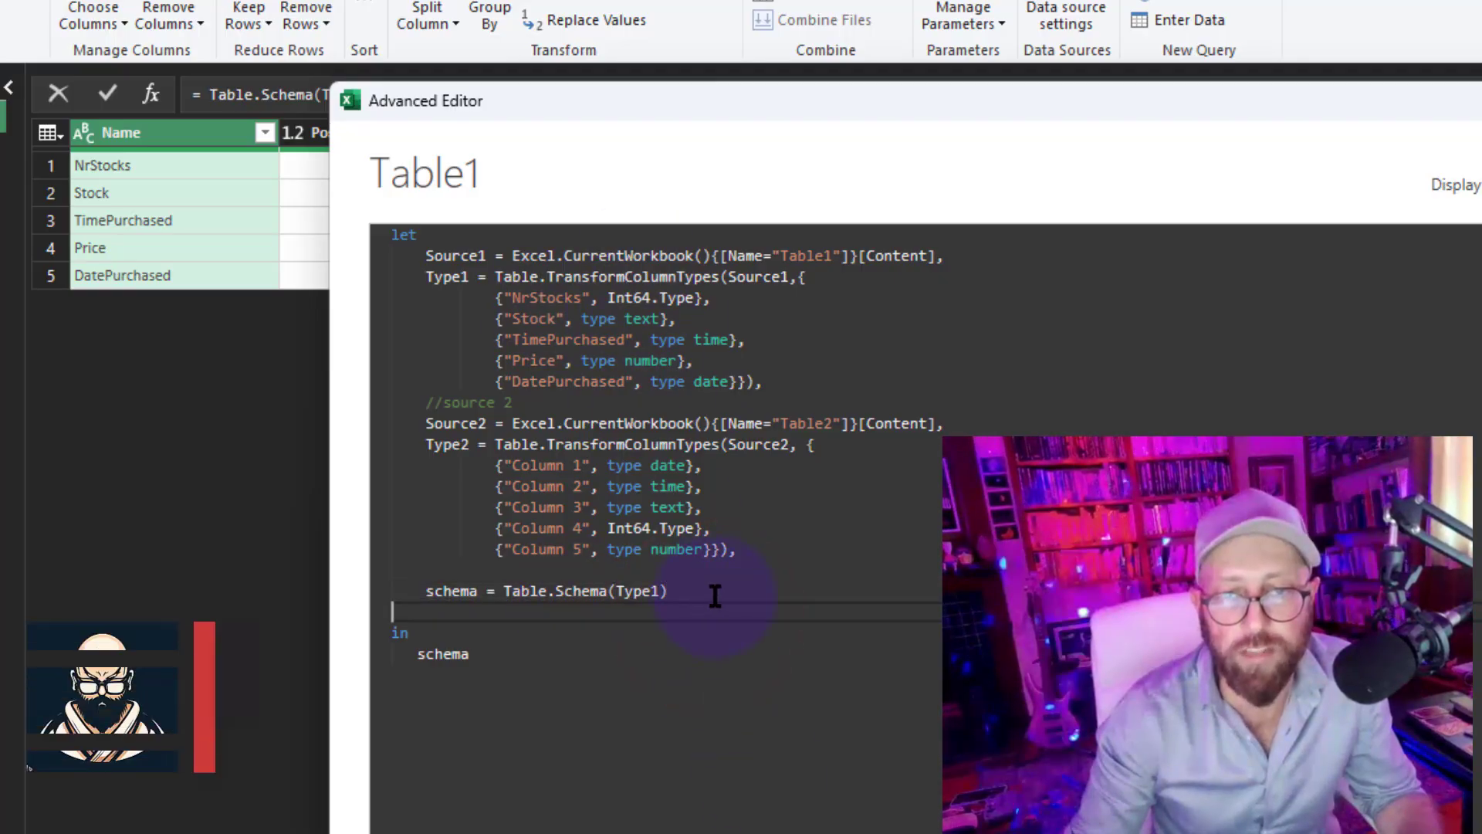
- Copy the simple List.Zip example line from PowerQuery.how's List.Zip Examples section
drag(562, 112, 513, 379)
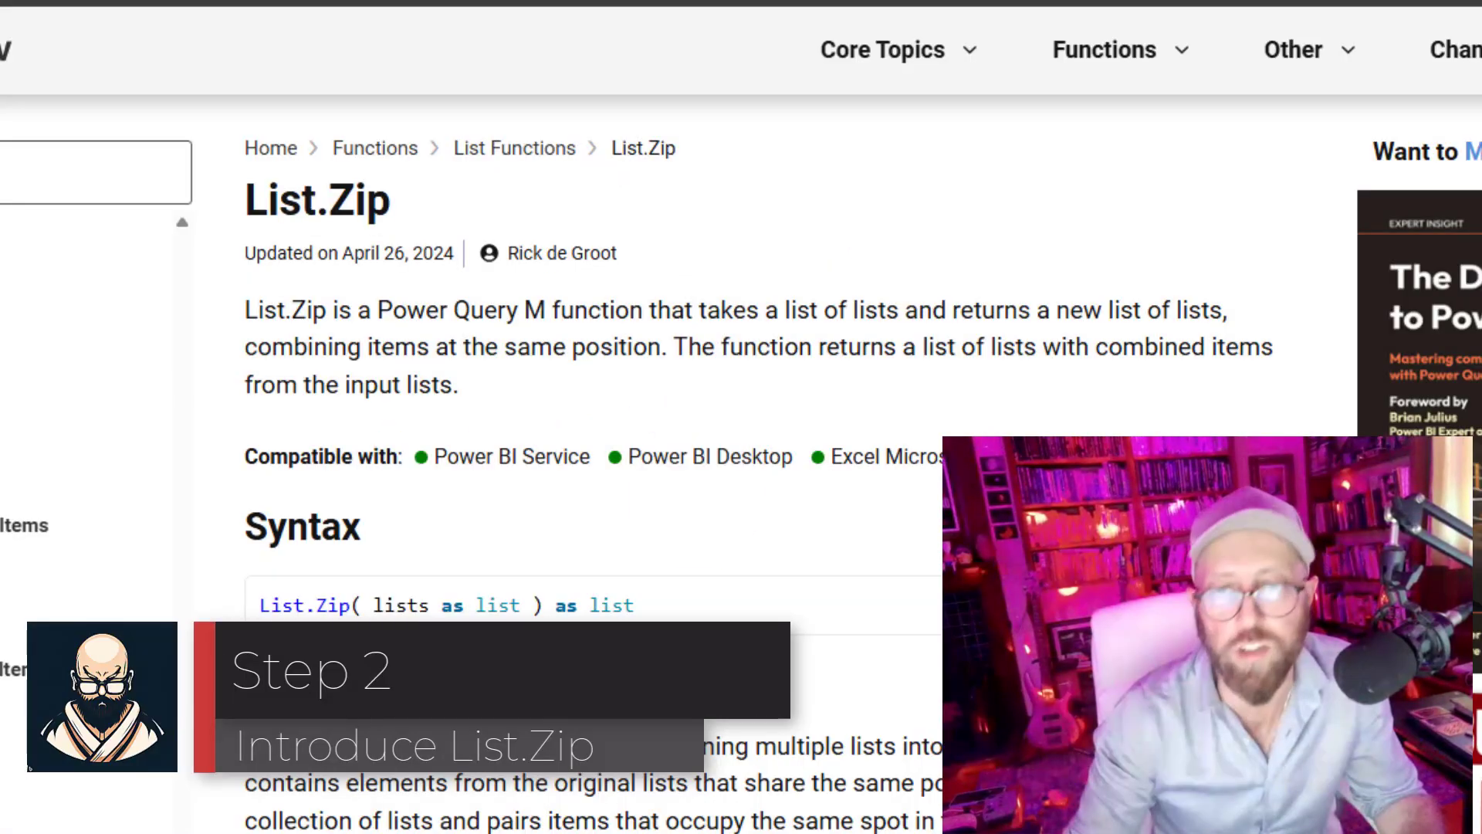
drag(386, 198, 262, 199)
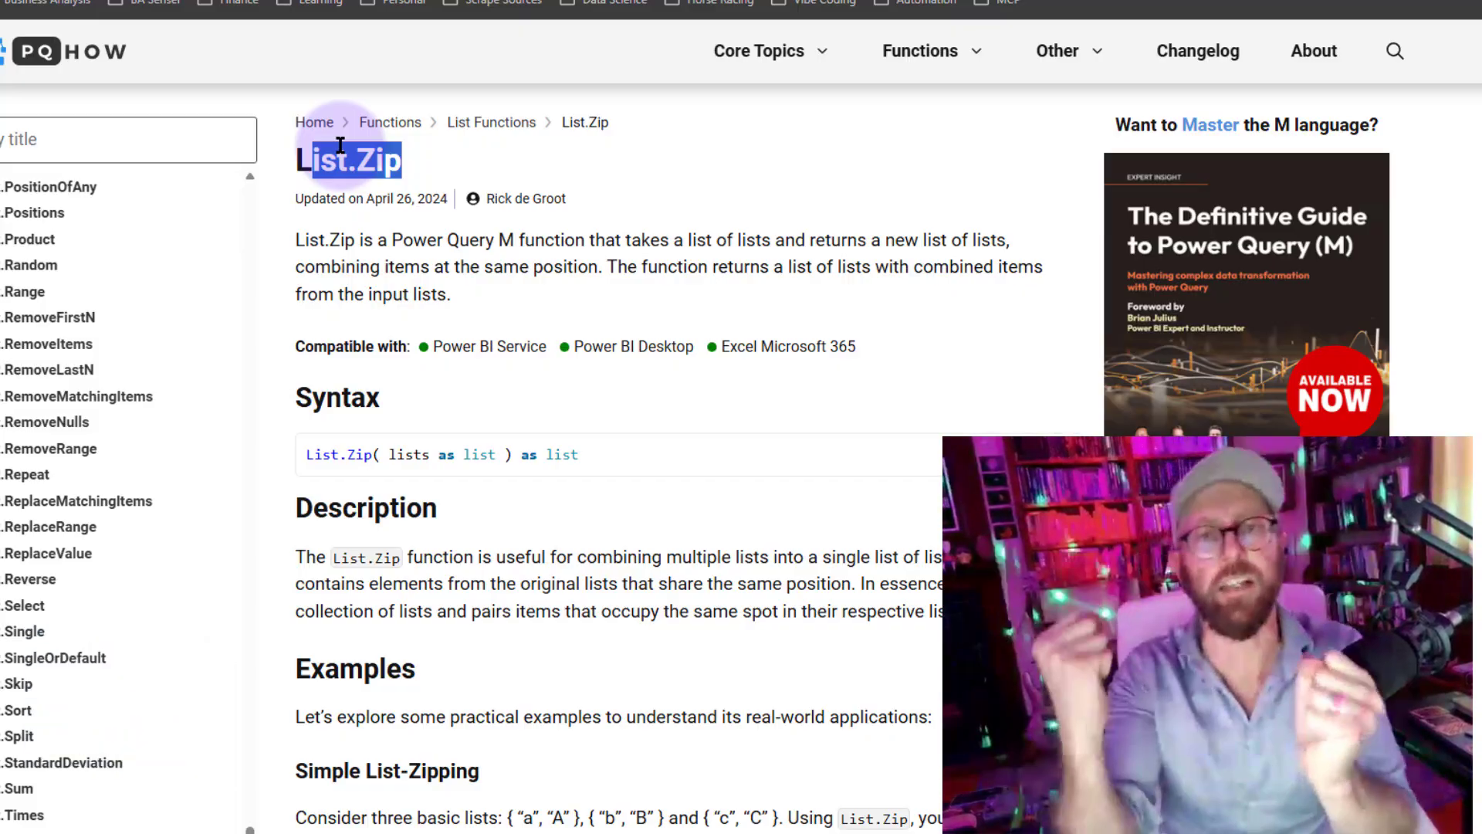
scroll(676, 566, down, 5)
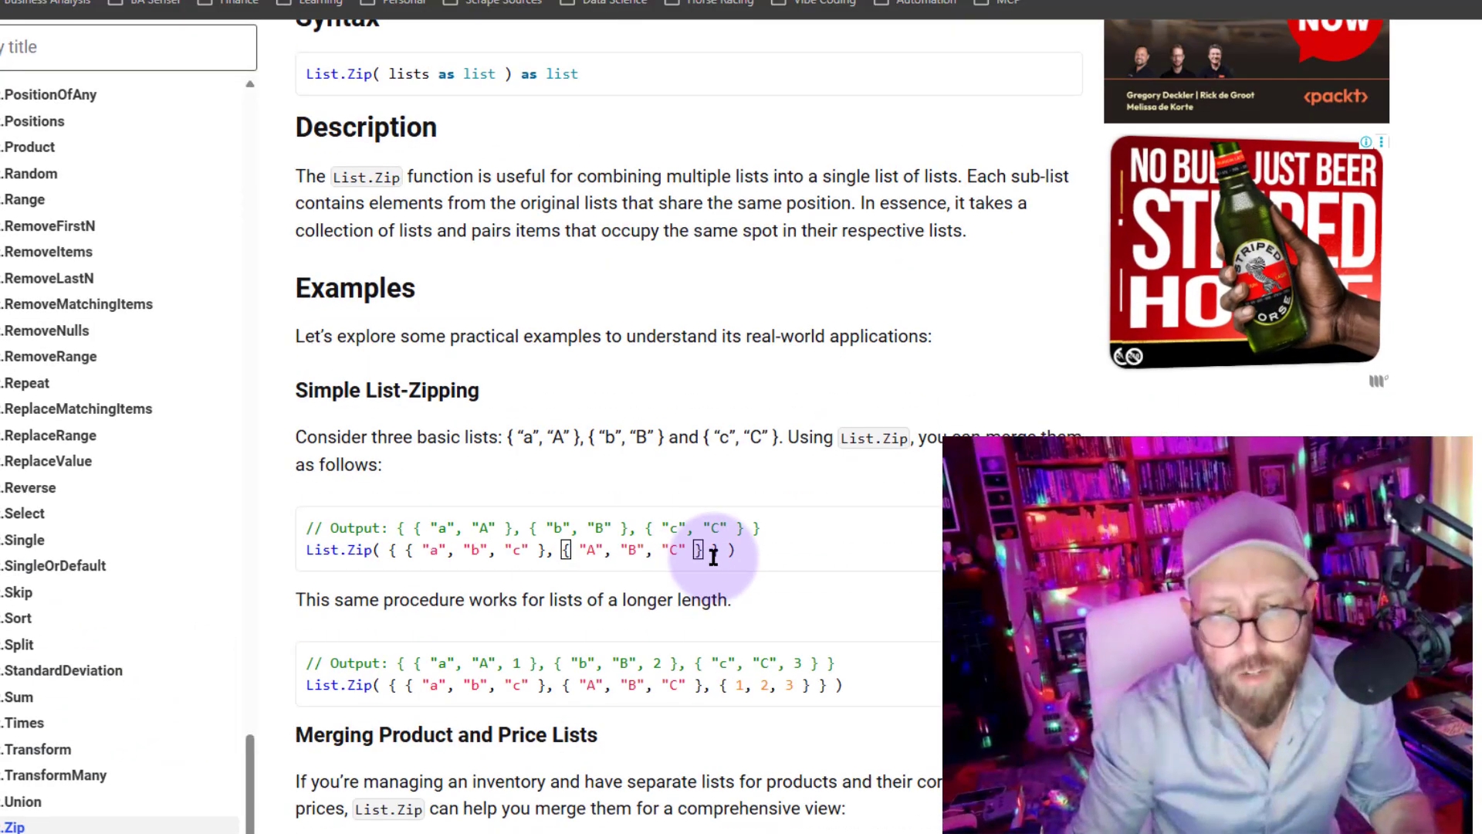
drag(748, 550, 309, 555)
key(ctrl+c)
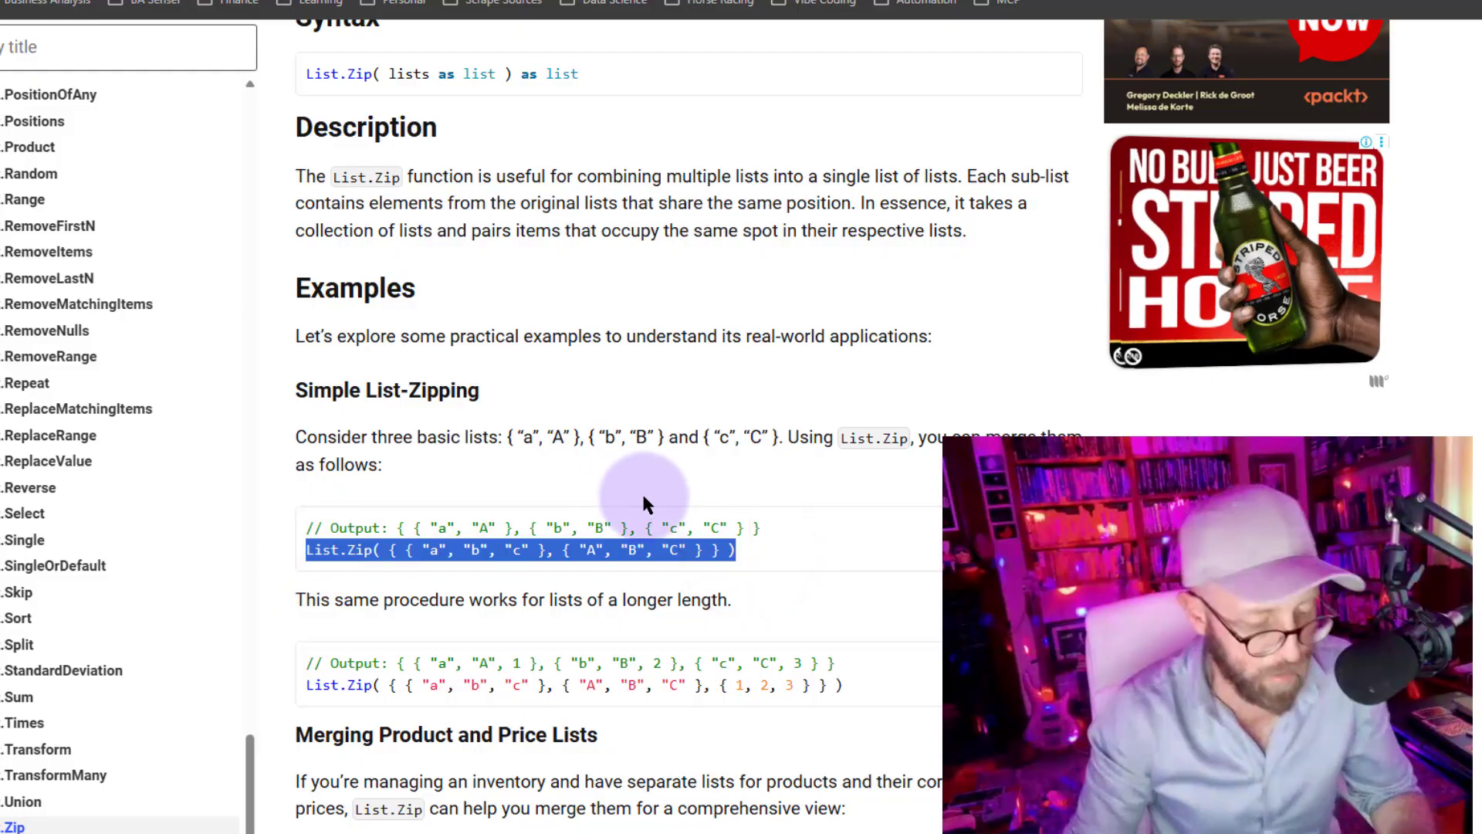
key(alt+Tab)
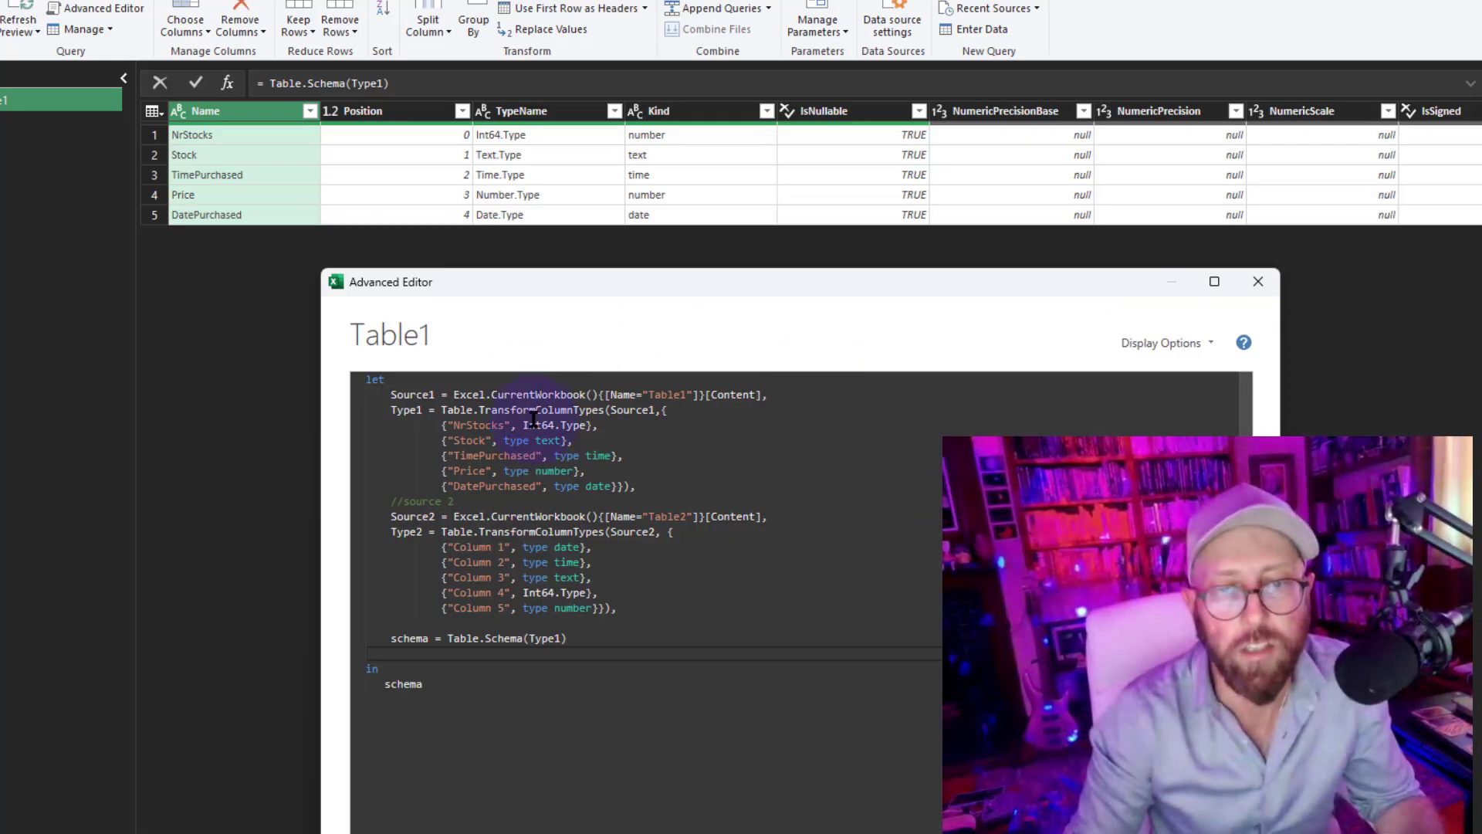
- Add a zipdemo = List.Zip({{"a","b","c"},{"A","B","C"}}) step after schema and return zipdemo
drag(564, 278, 617, 78)
click(640, 438)
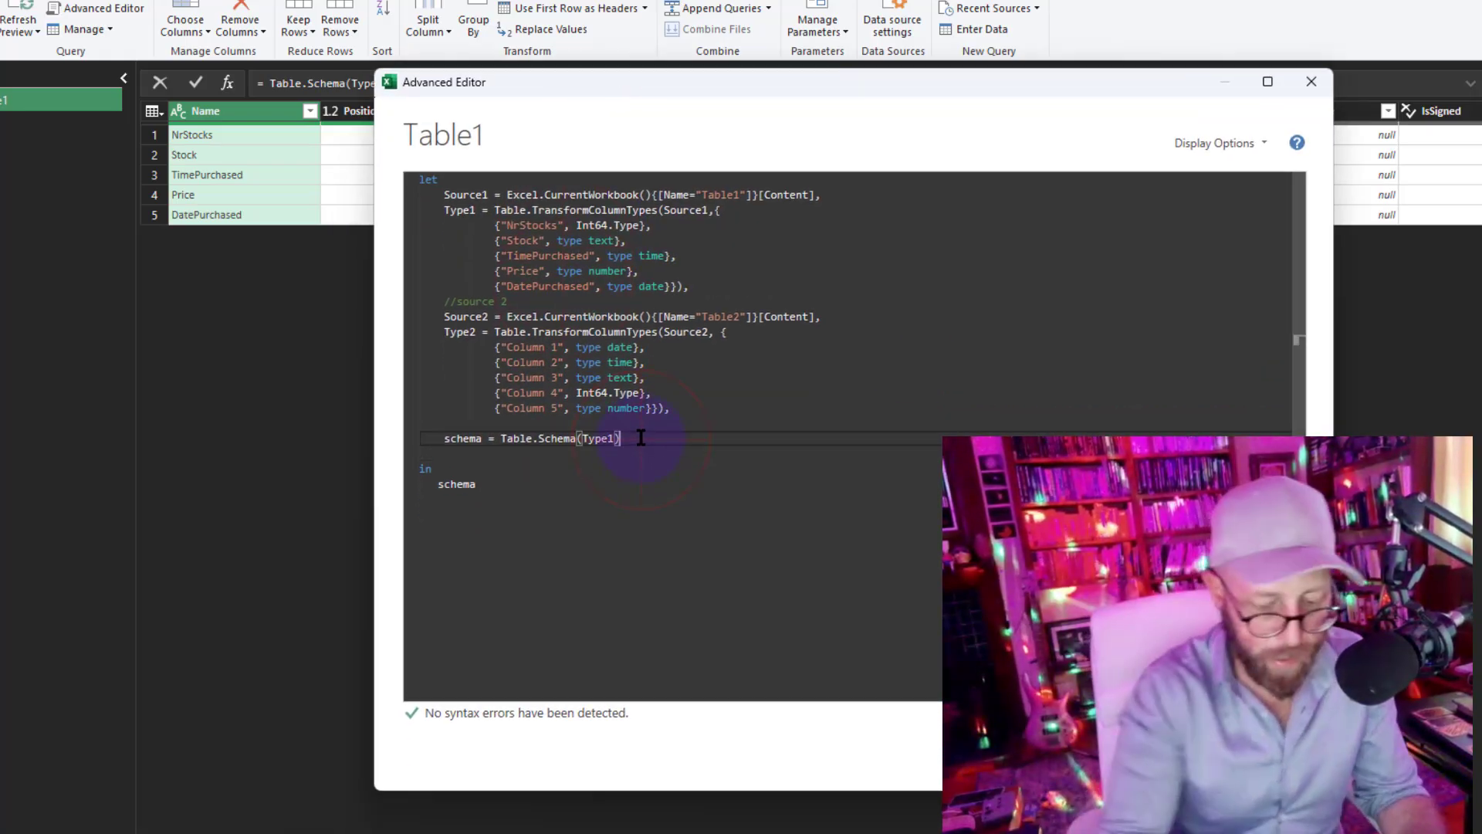
text(,)
key(Return)
text(zipdemo =)
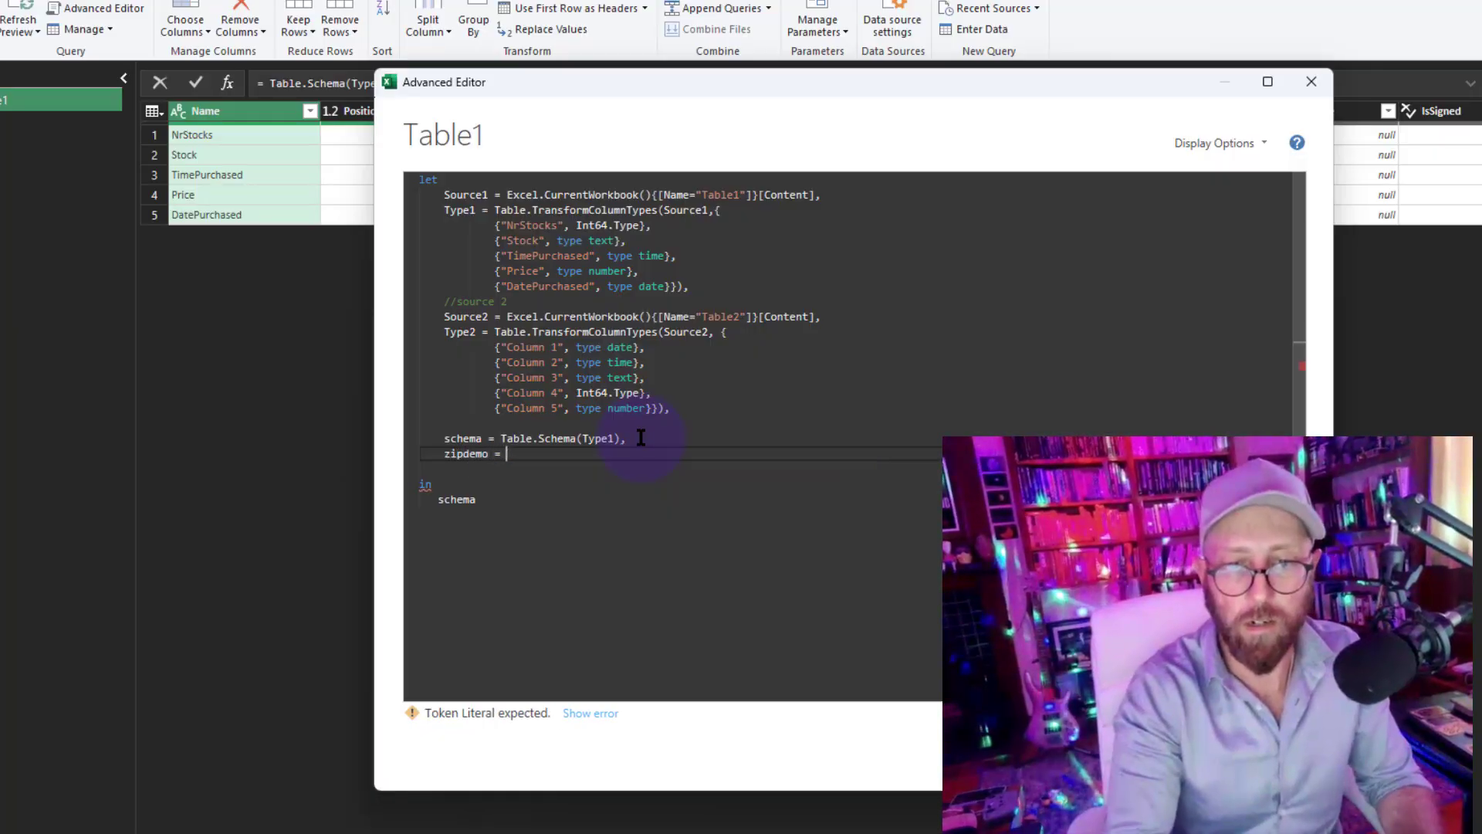
key(ctrl+v)
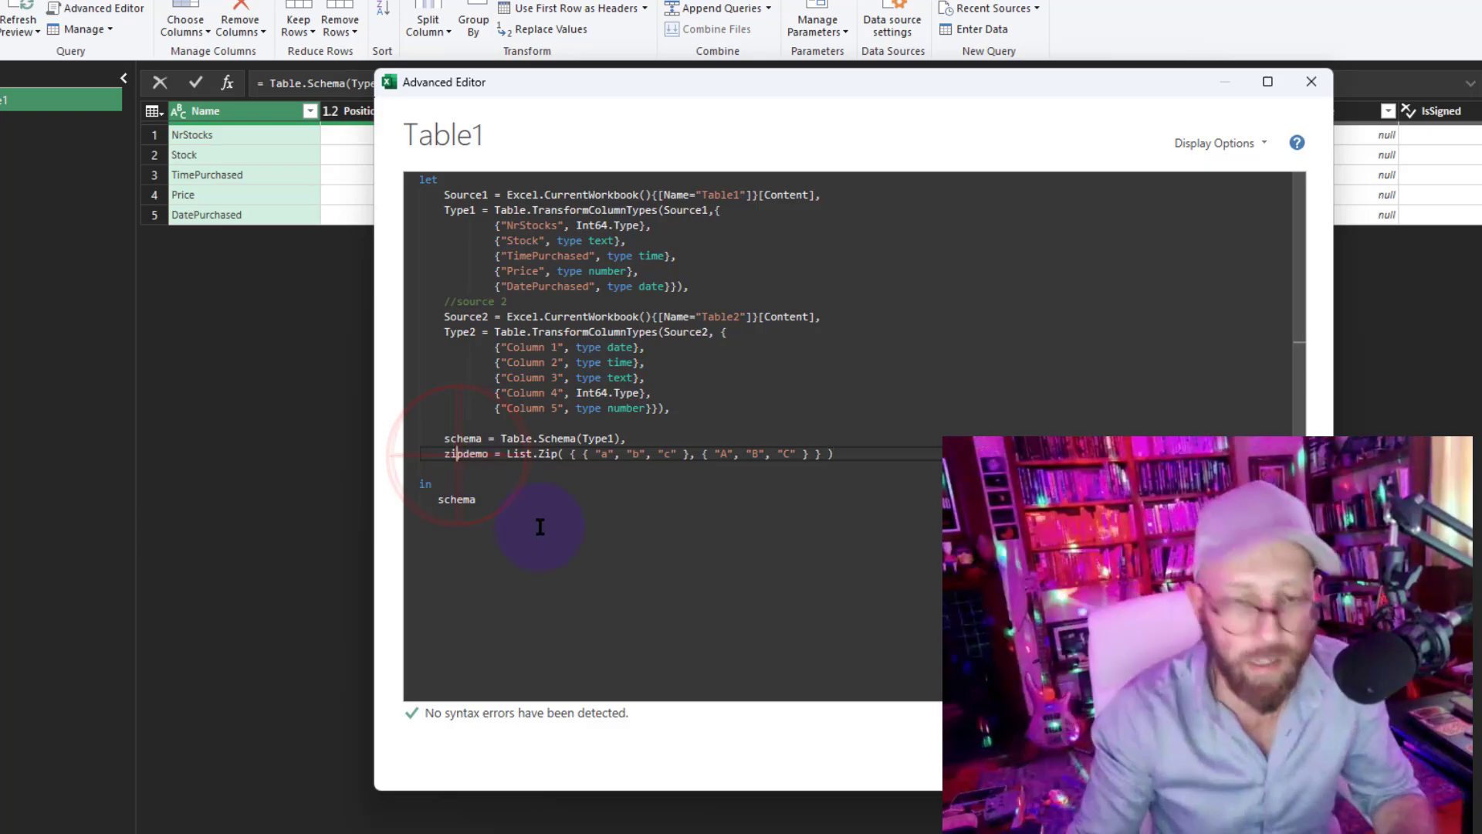
double_click(463, 499)
text(zipdemo)
- Apply the code and preview the zipped lists, such as the a and A pair
drag(603, 454, 619, 454)
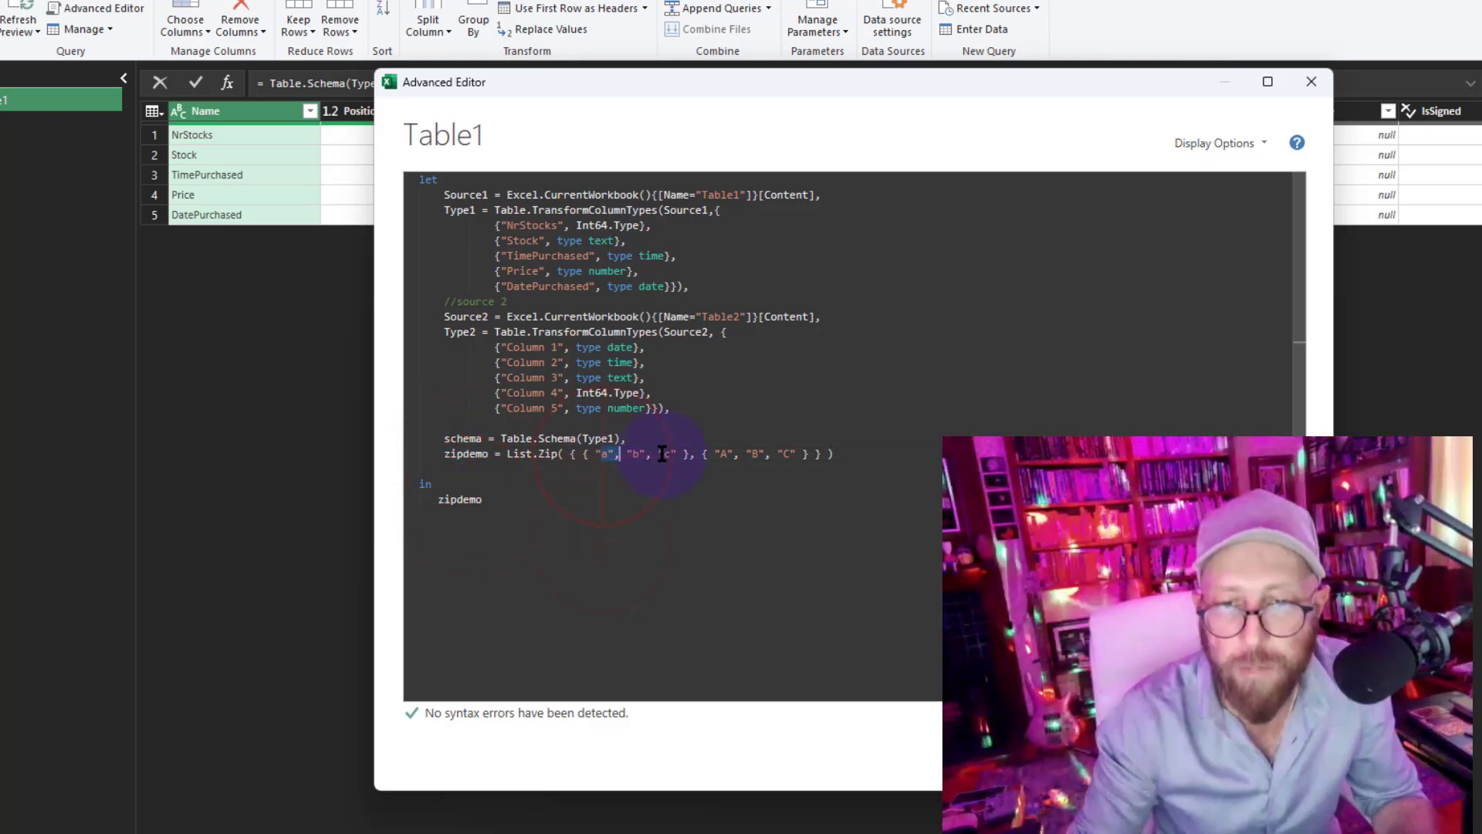
click(743, 510)
drag(718, 454, 796, 454)
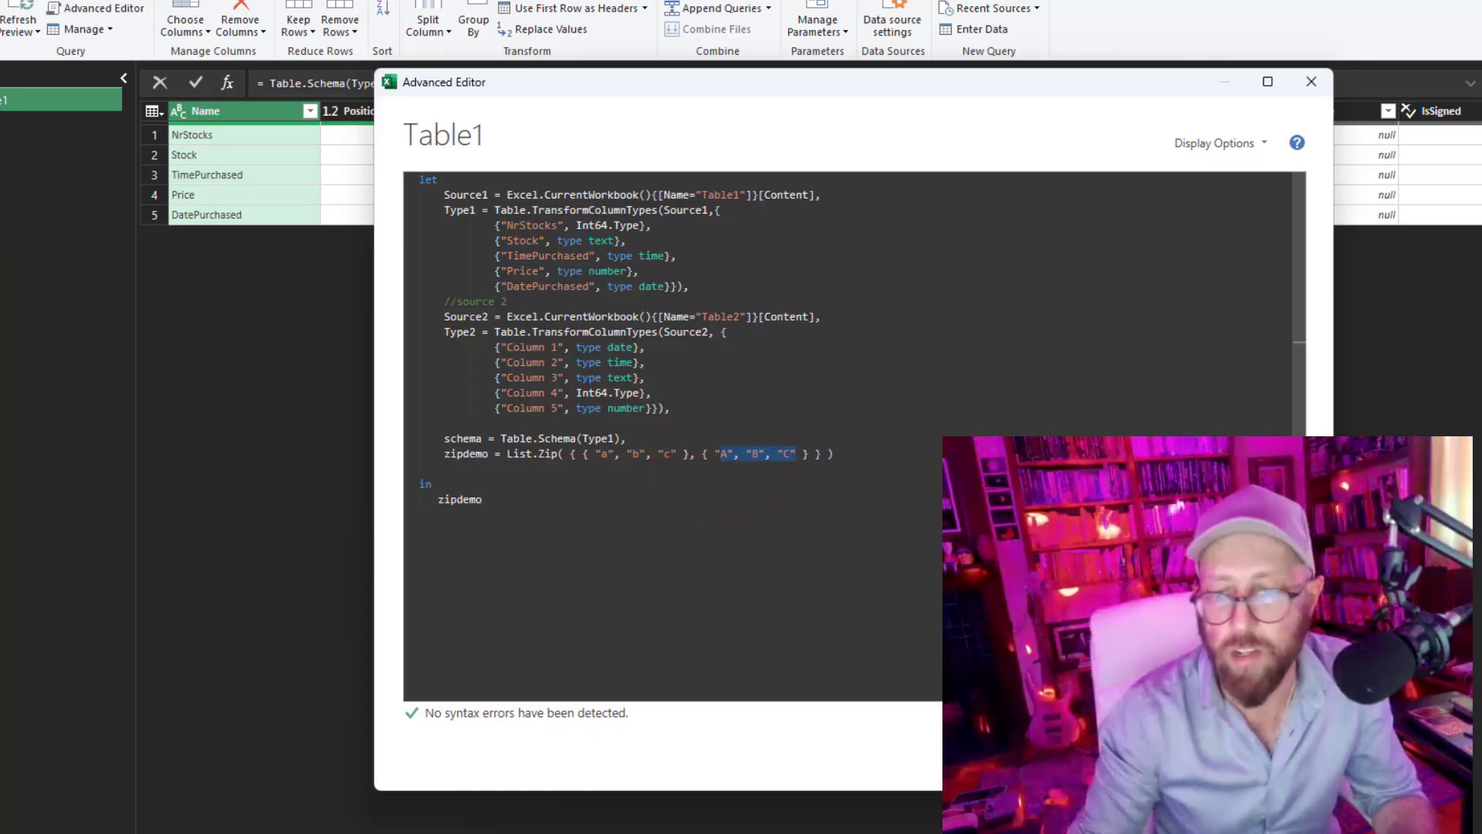
click(1235, 760)
click(208, 132)
drag(395, 824, 274, 284)
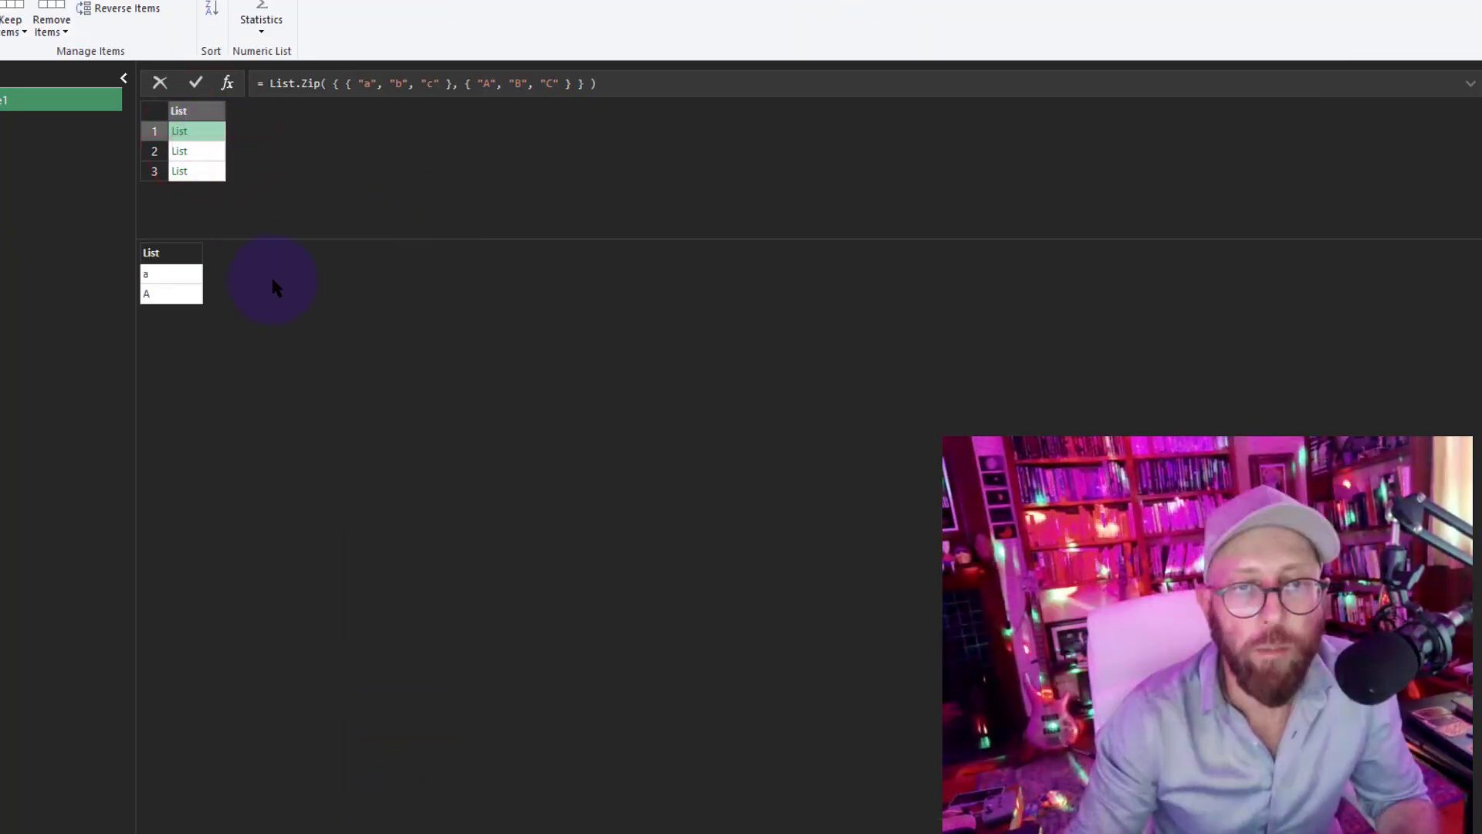
click(184, 274)
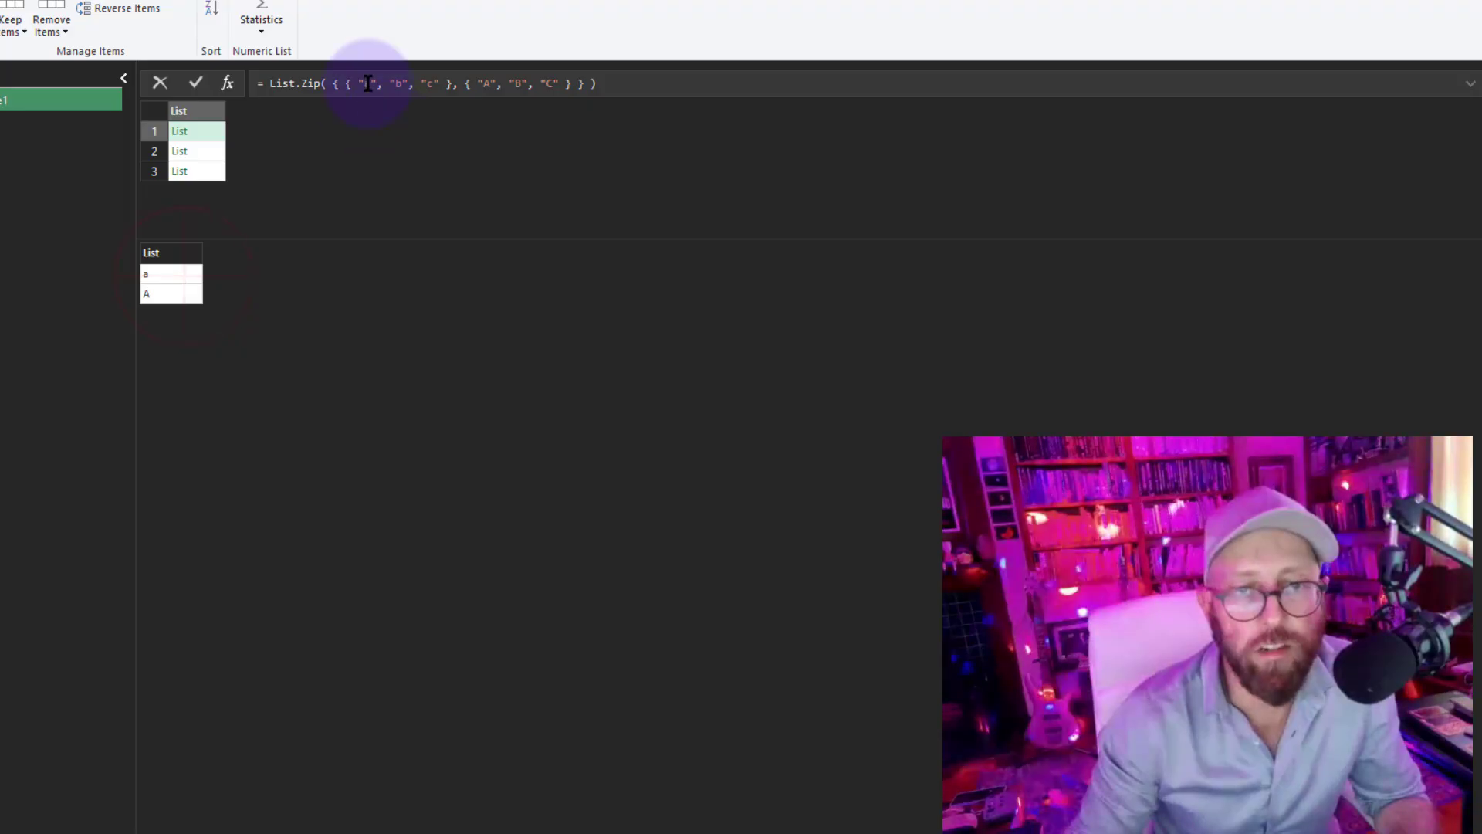
drag(497, 84, 479, 82)
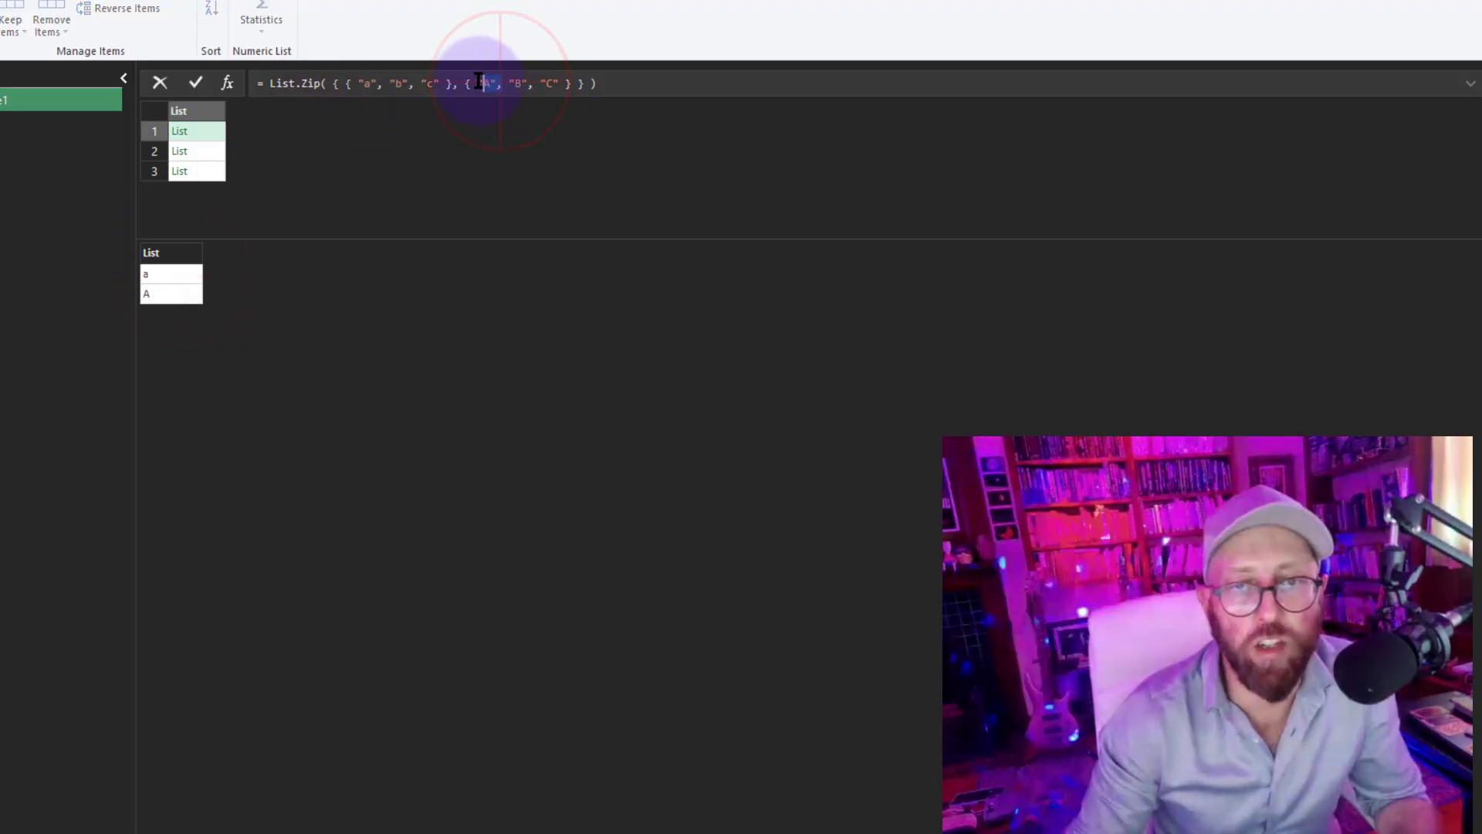
click(183, 272)
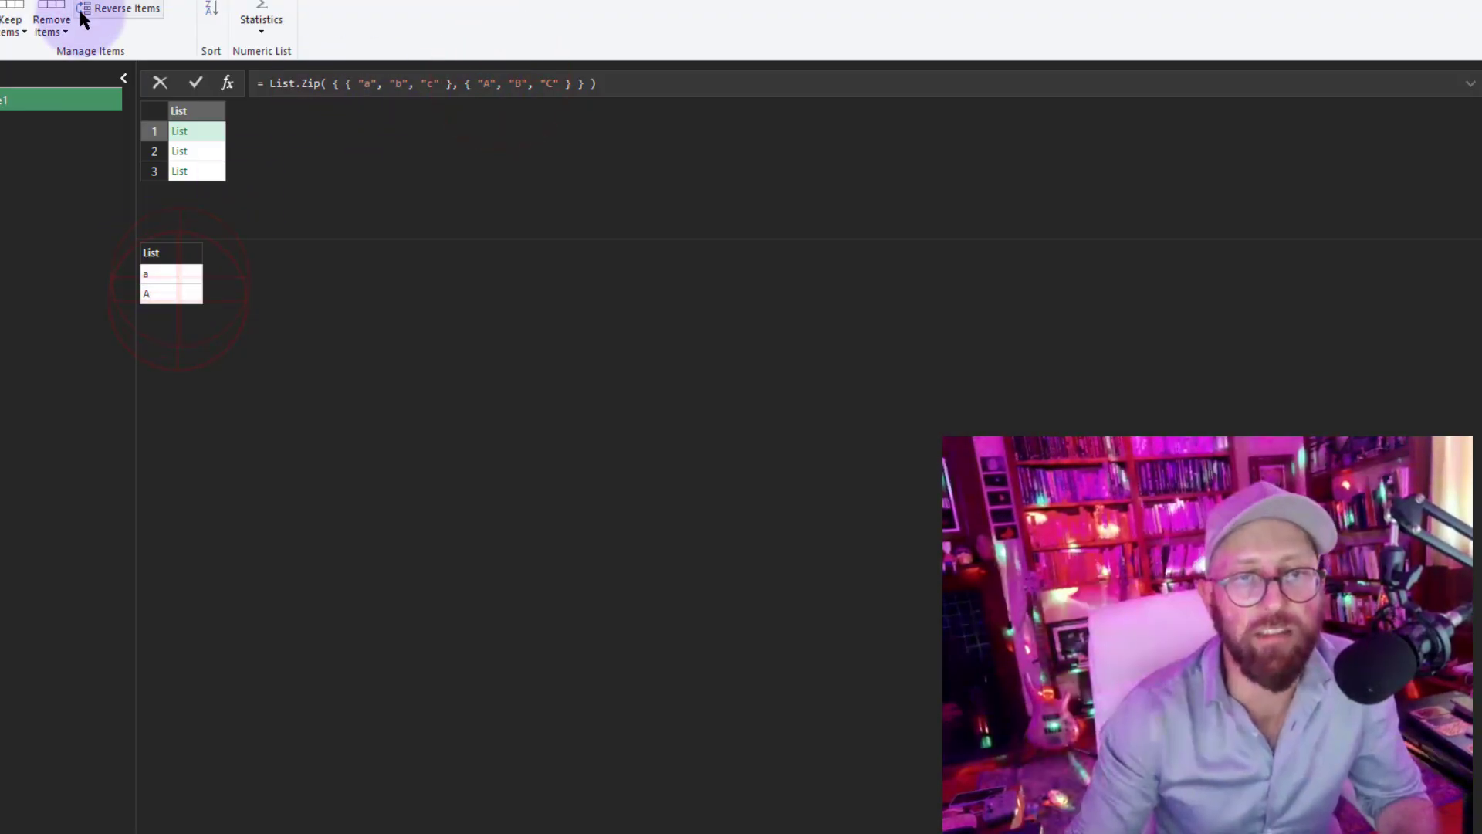
click(15, 3)
click(95, 8)
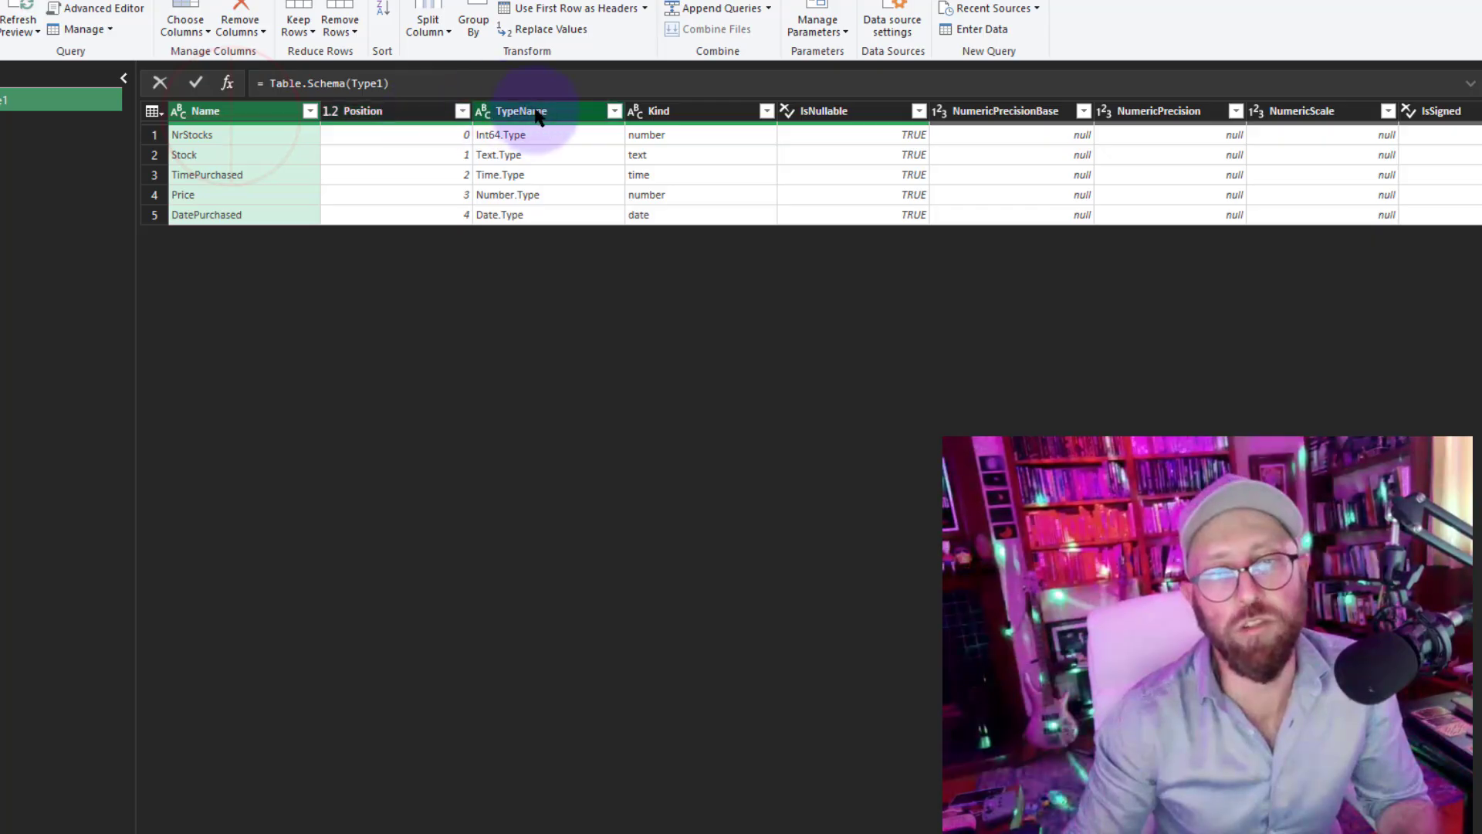
- Rename the zipdemo step to names and remove its sample letter lists
click(525, 112)
click(96, 10)
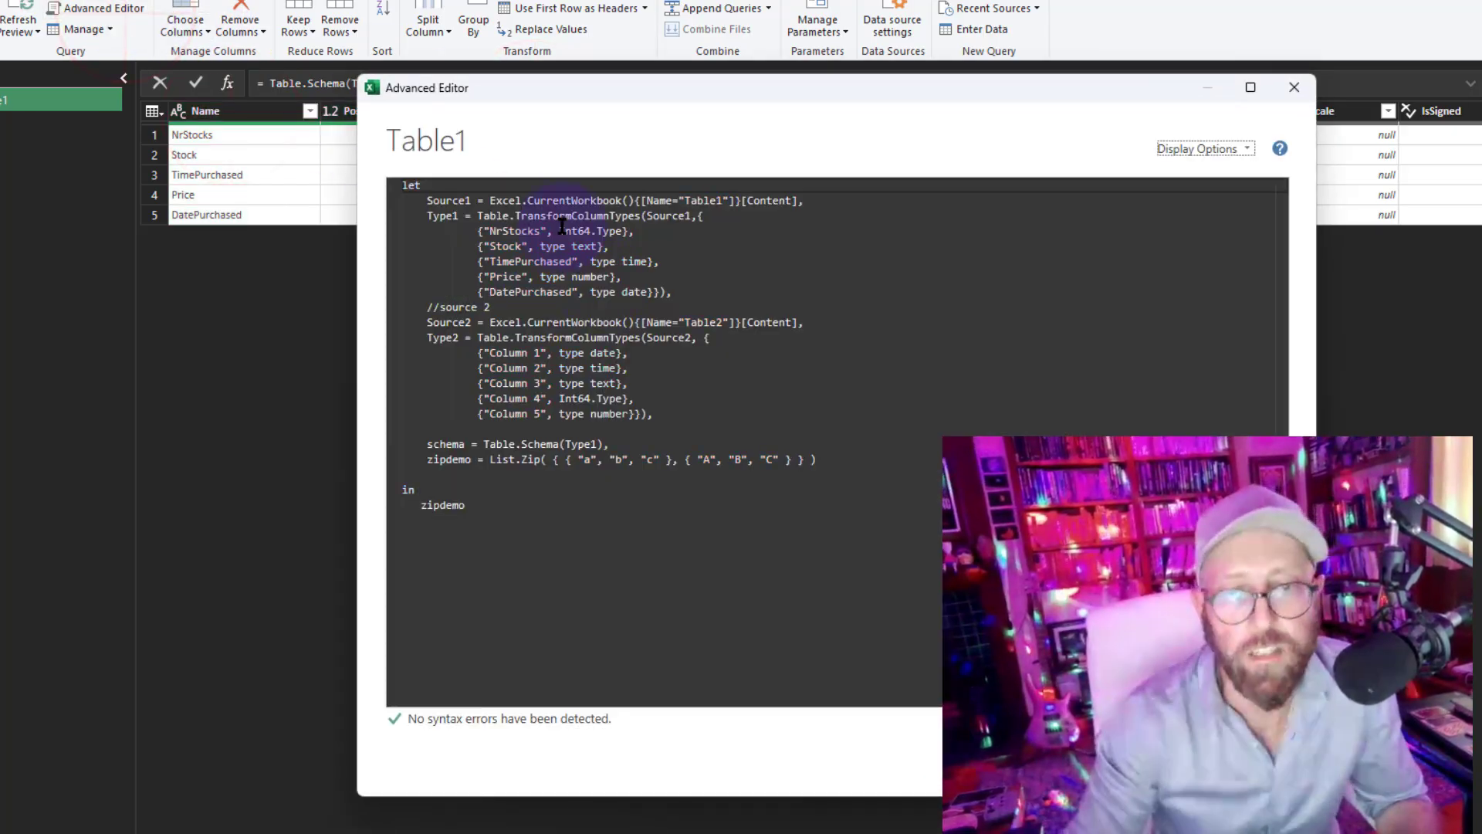
click(747, 340)
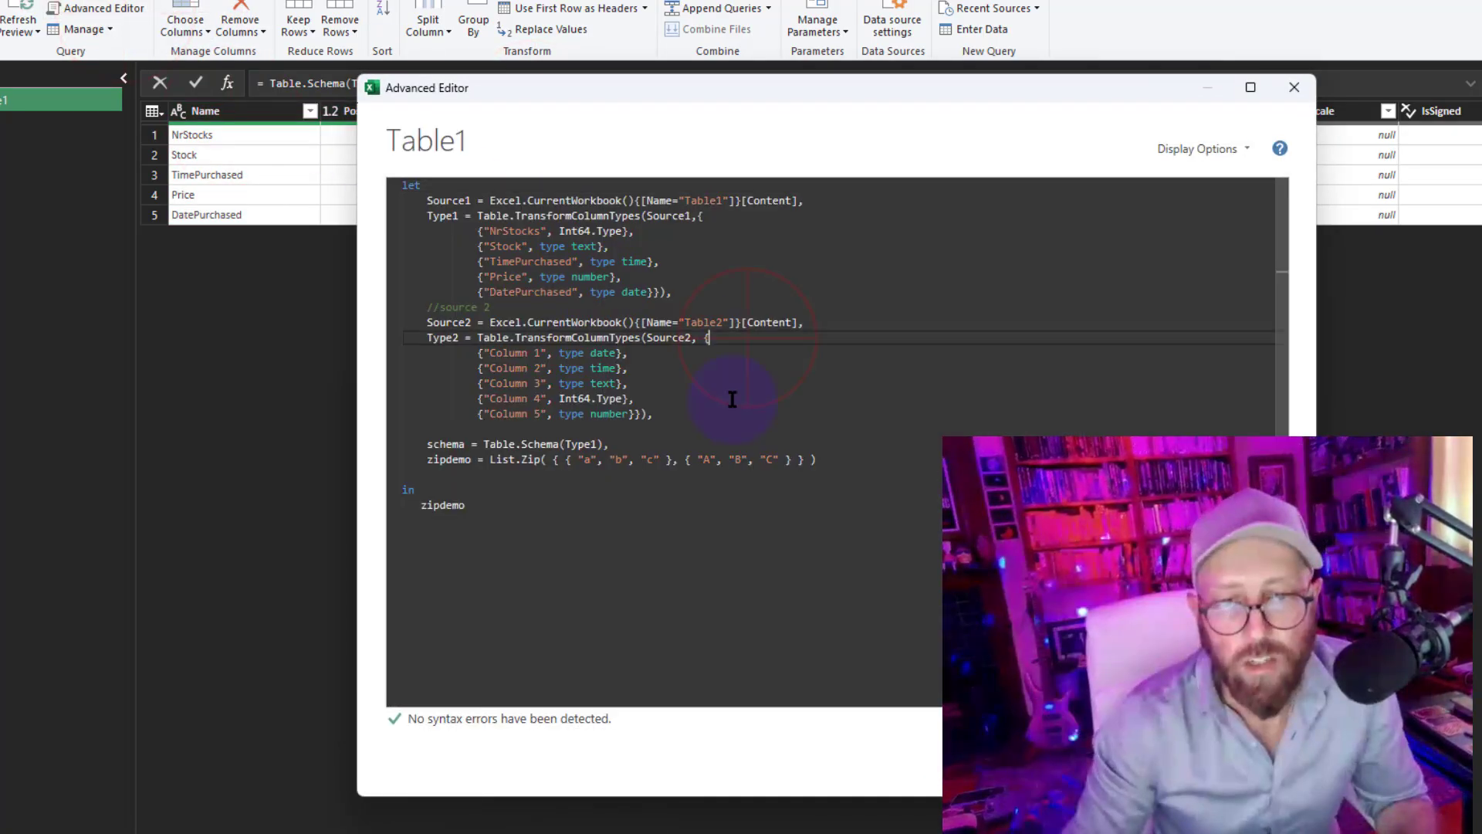
double_click(448, 459)
text(names)
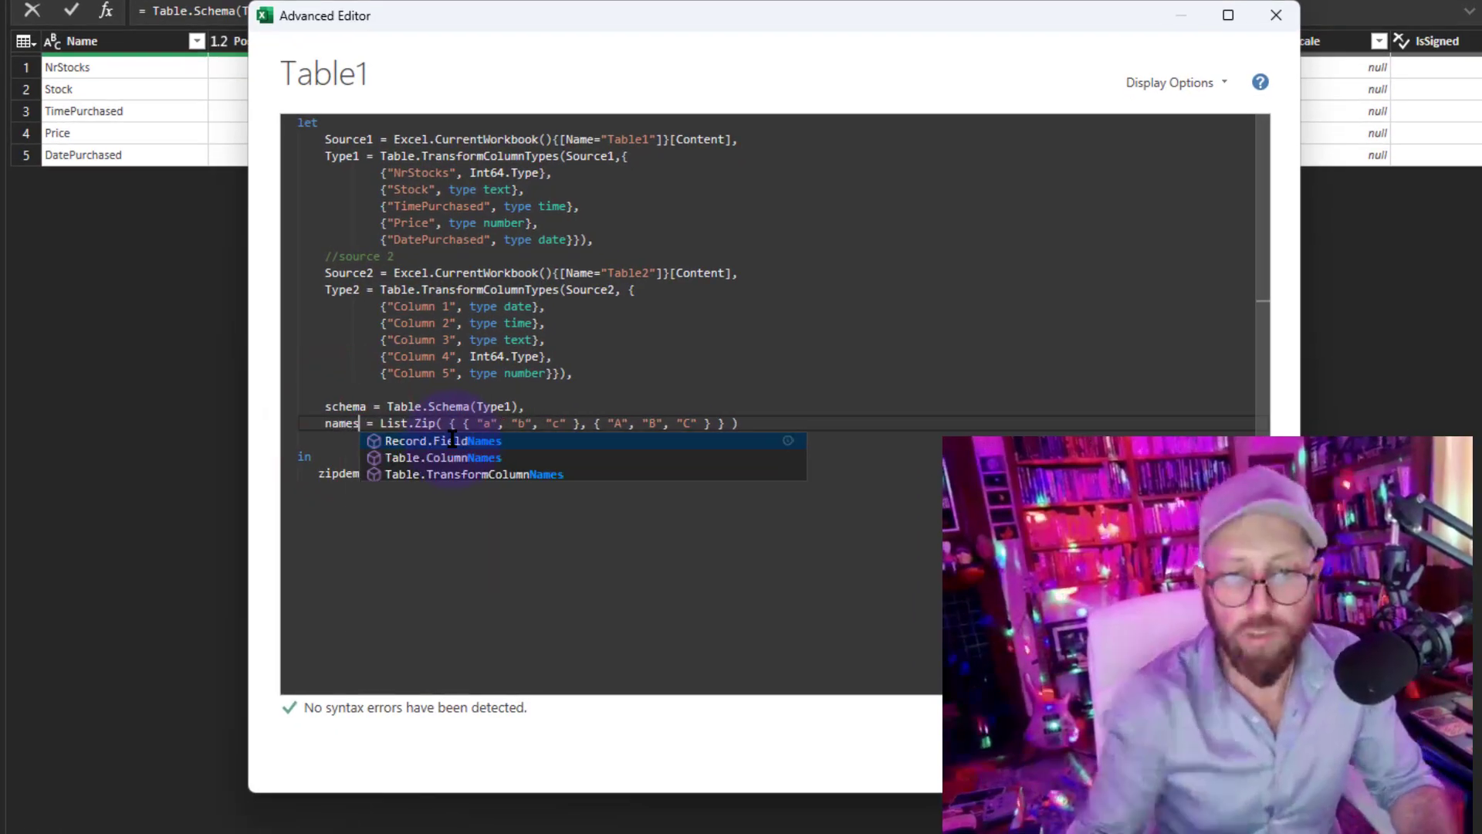
click(464, 440)
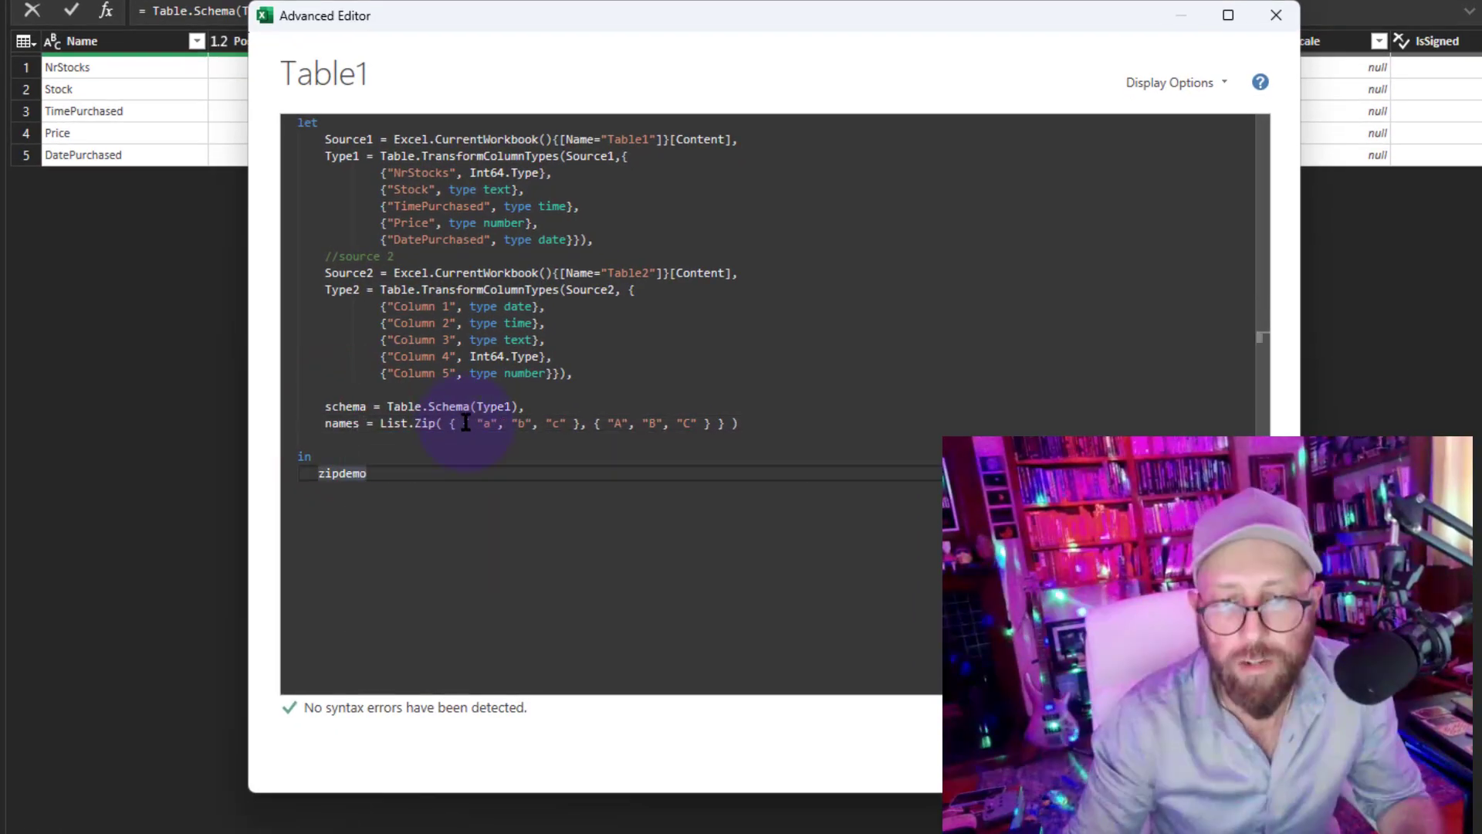
click(462, 424)
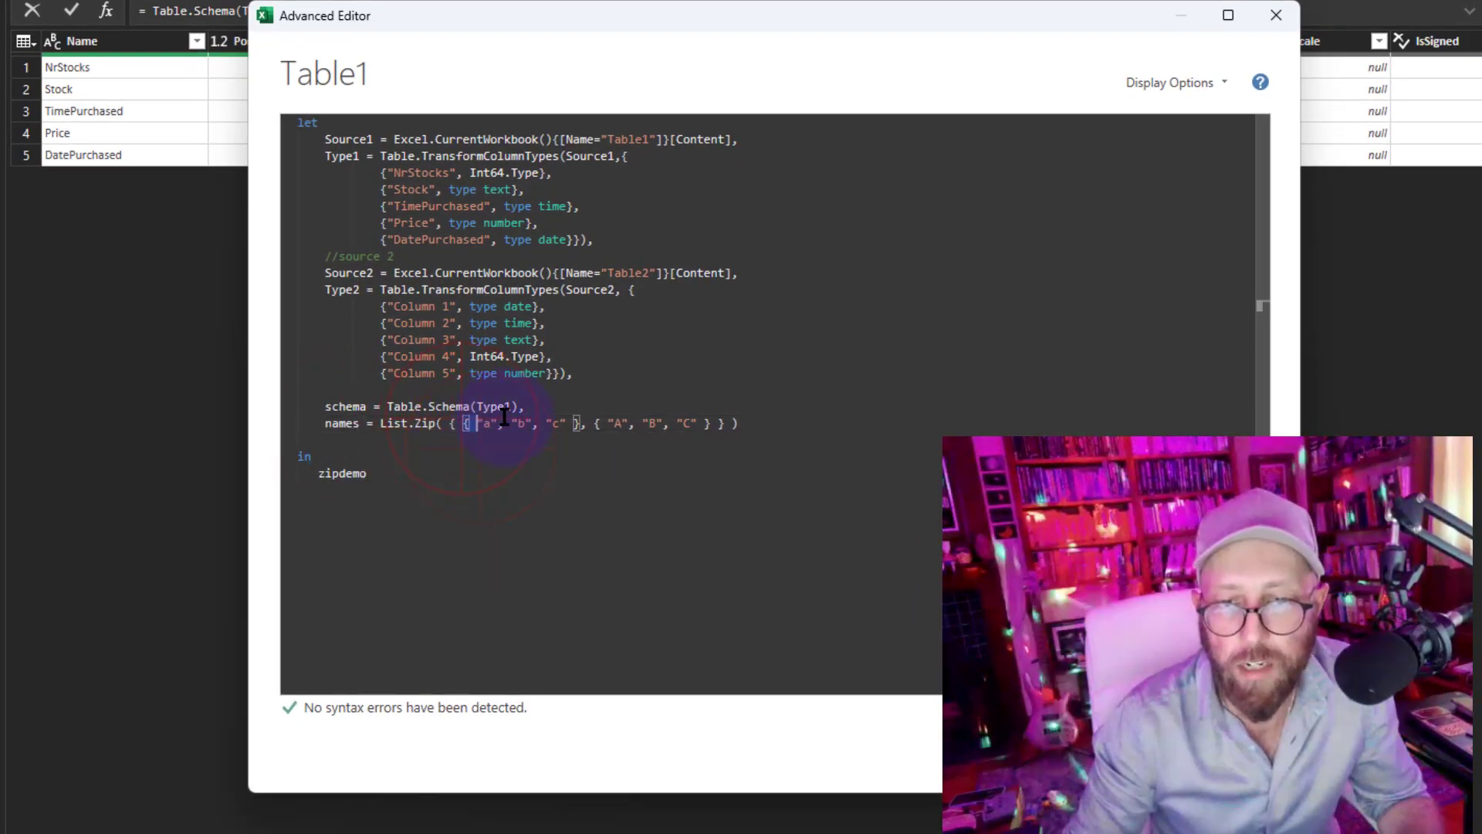
drag(504, 417, 692, 417)
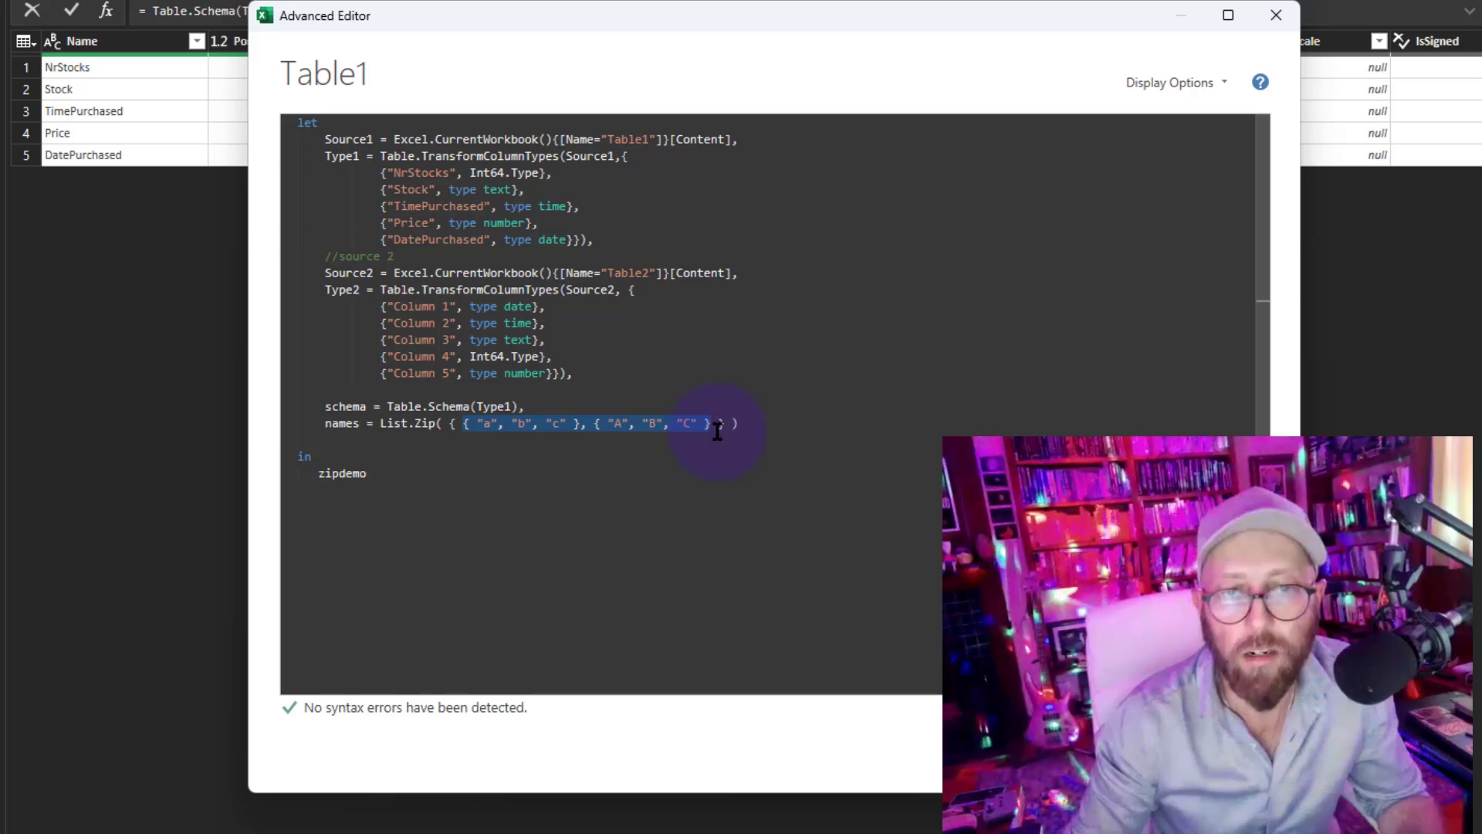
key(BackSpace)
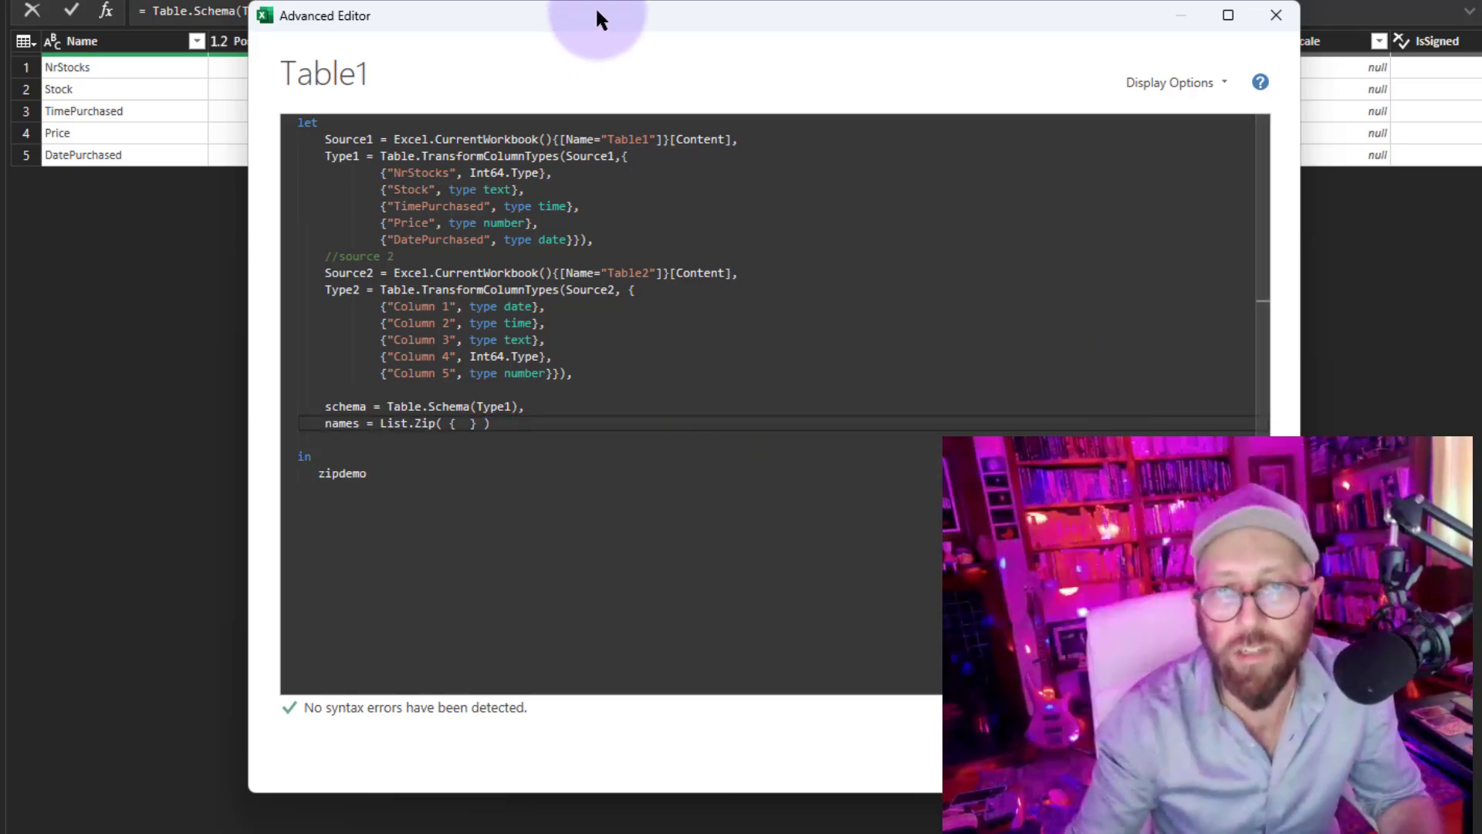
- Make names zip schema[Name] with schema[TypeName] and apply the code
drag(599, 20, 1012, 126)
text(sc)
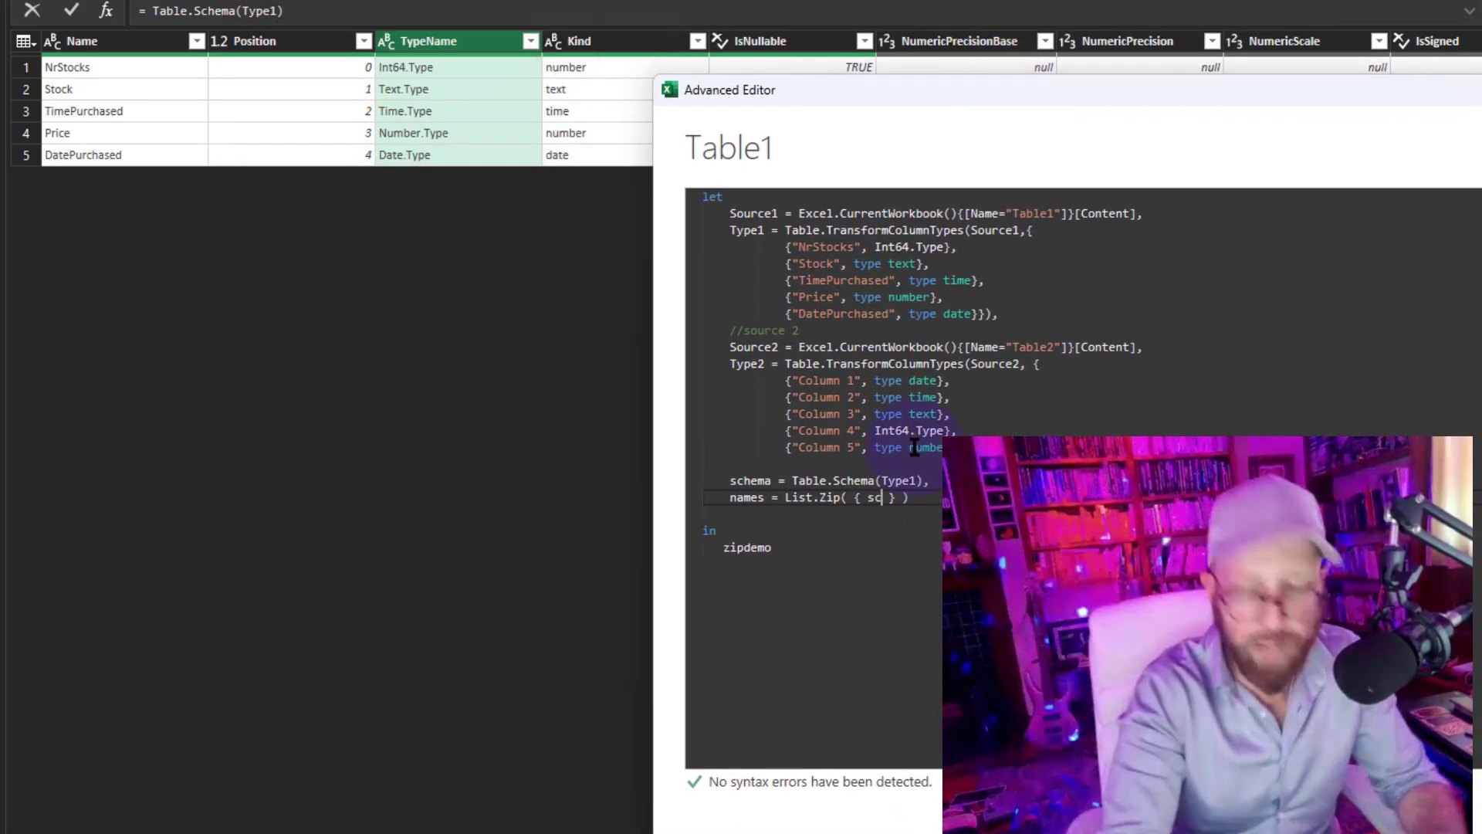
text(hema[)
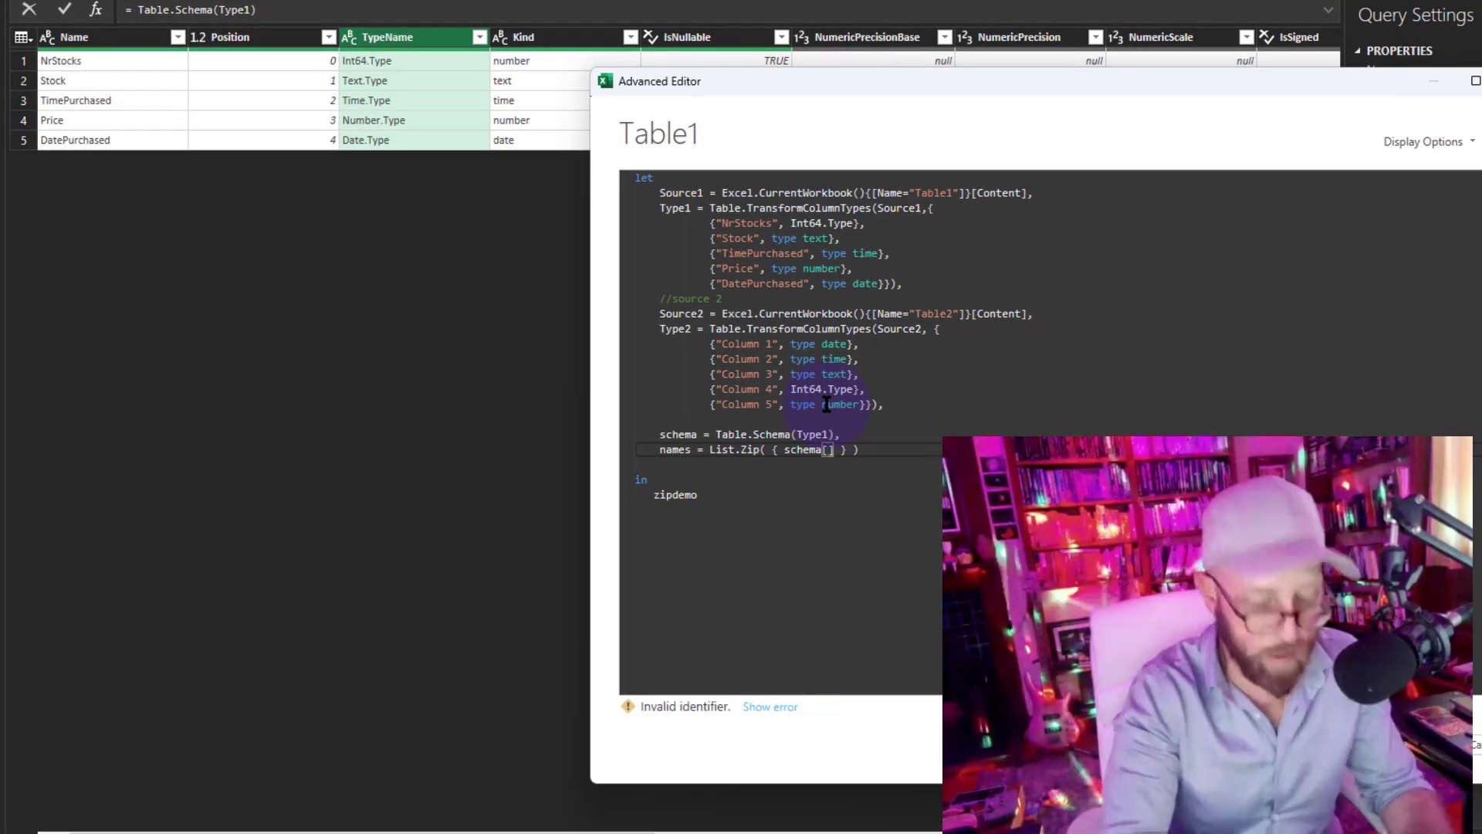
text(Name])
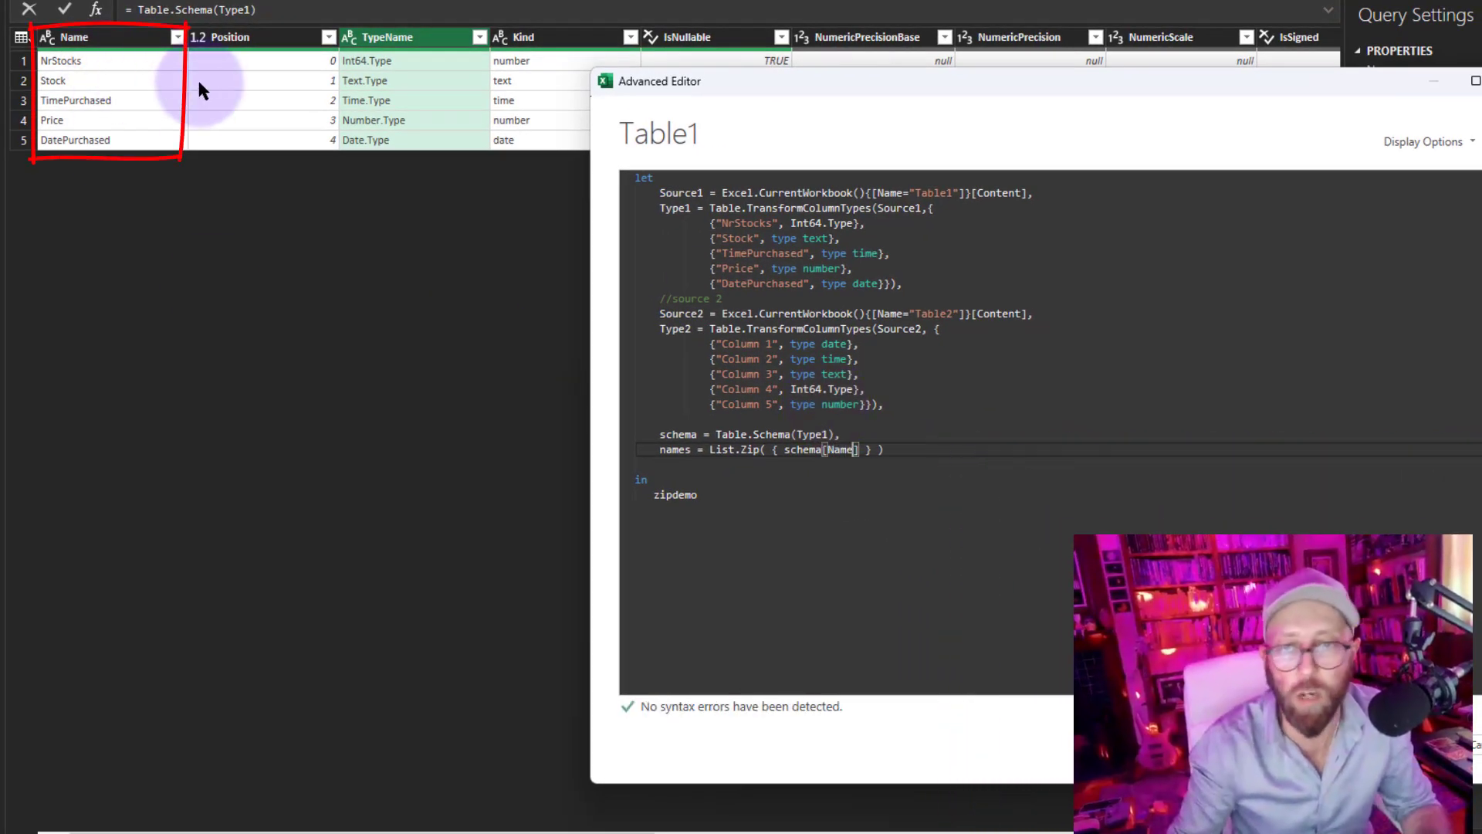
text(,)
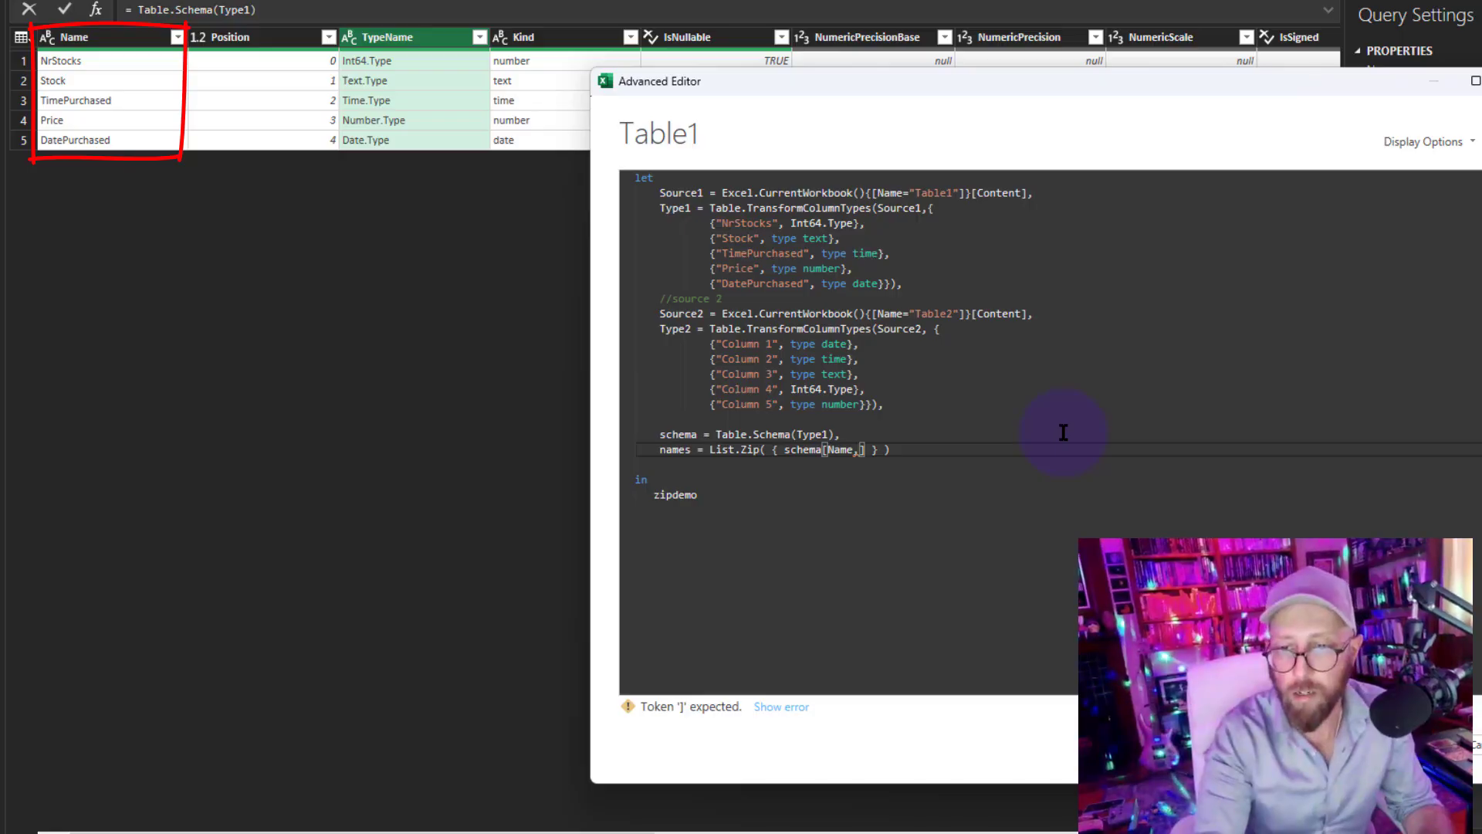
key(BackSpace)
text(], schema)
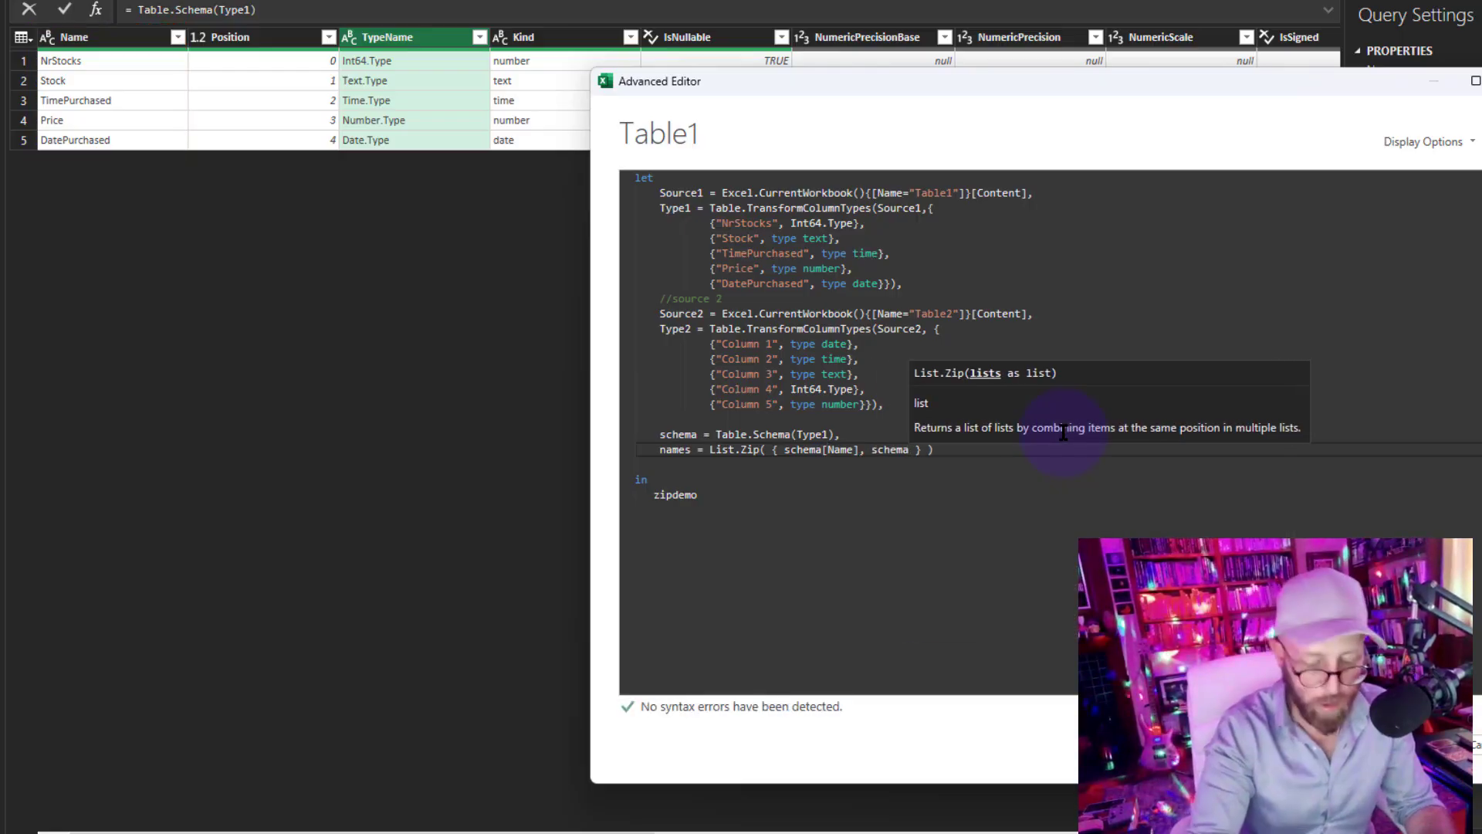
text([TypeName)
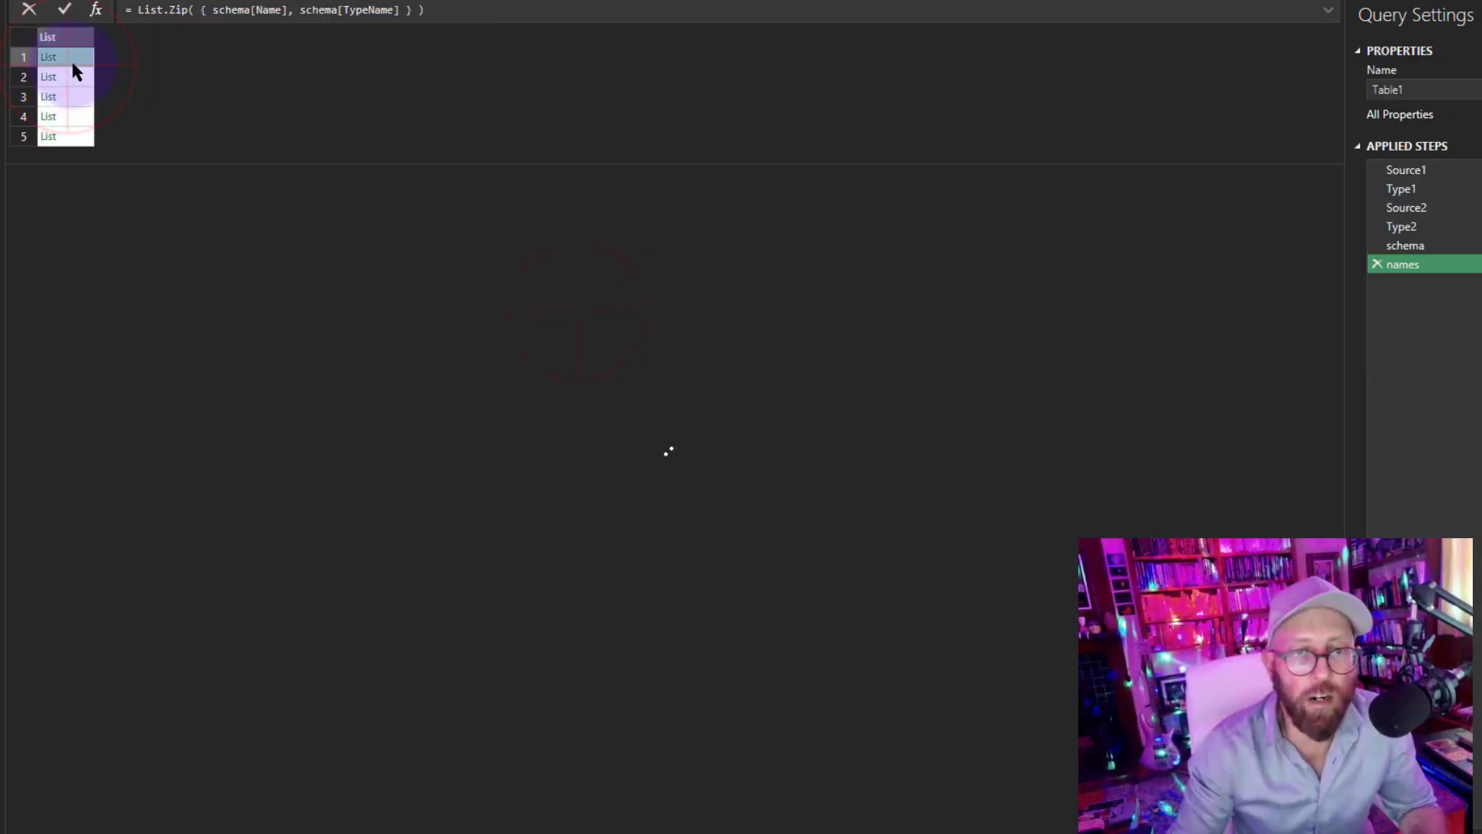
click(65, 57)
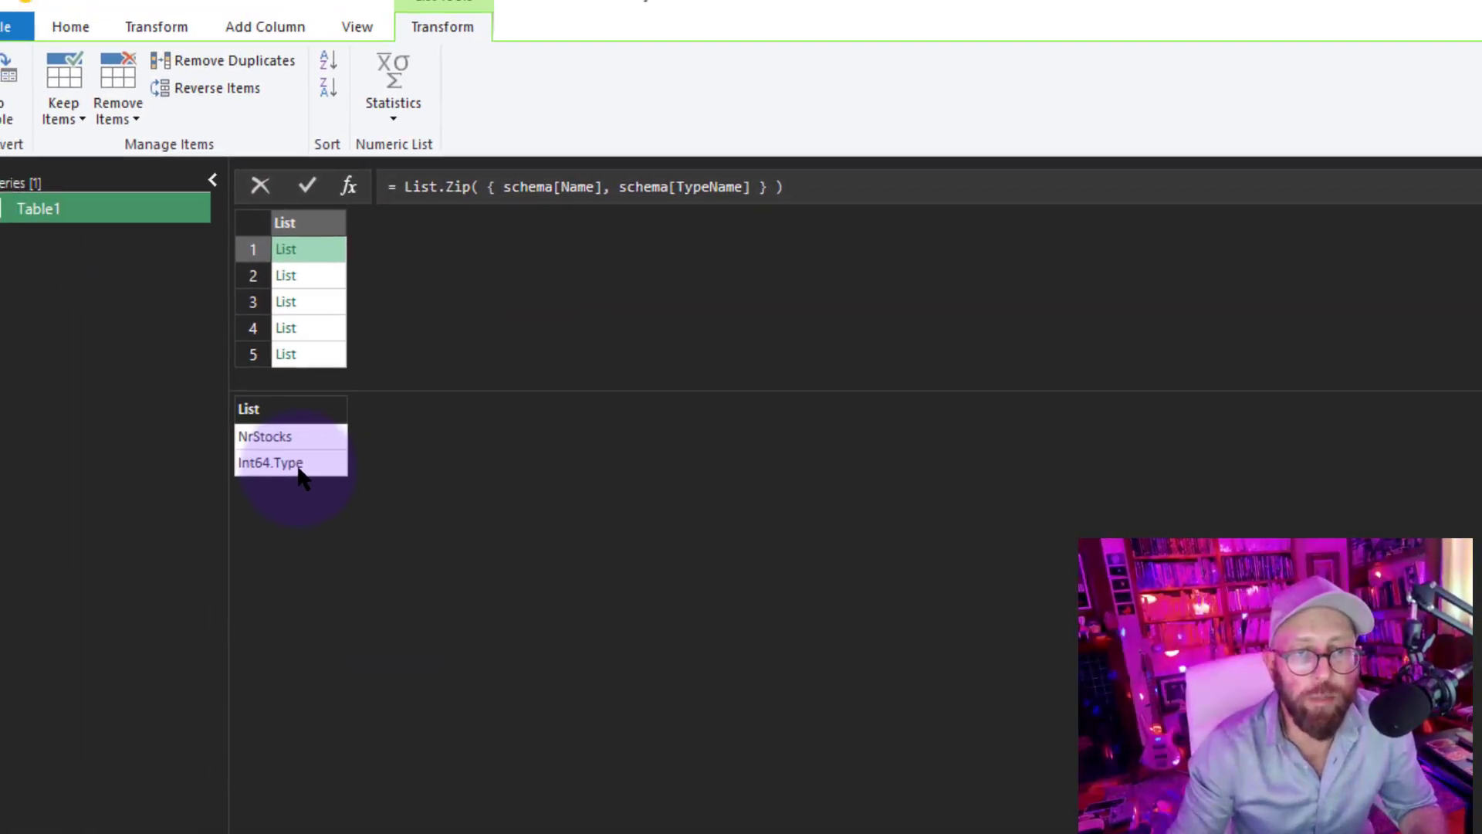
- Preview the name/type pairs, such as NrStocks with Int64.Type
click(321, 275)
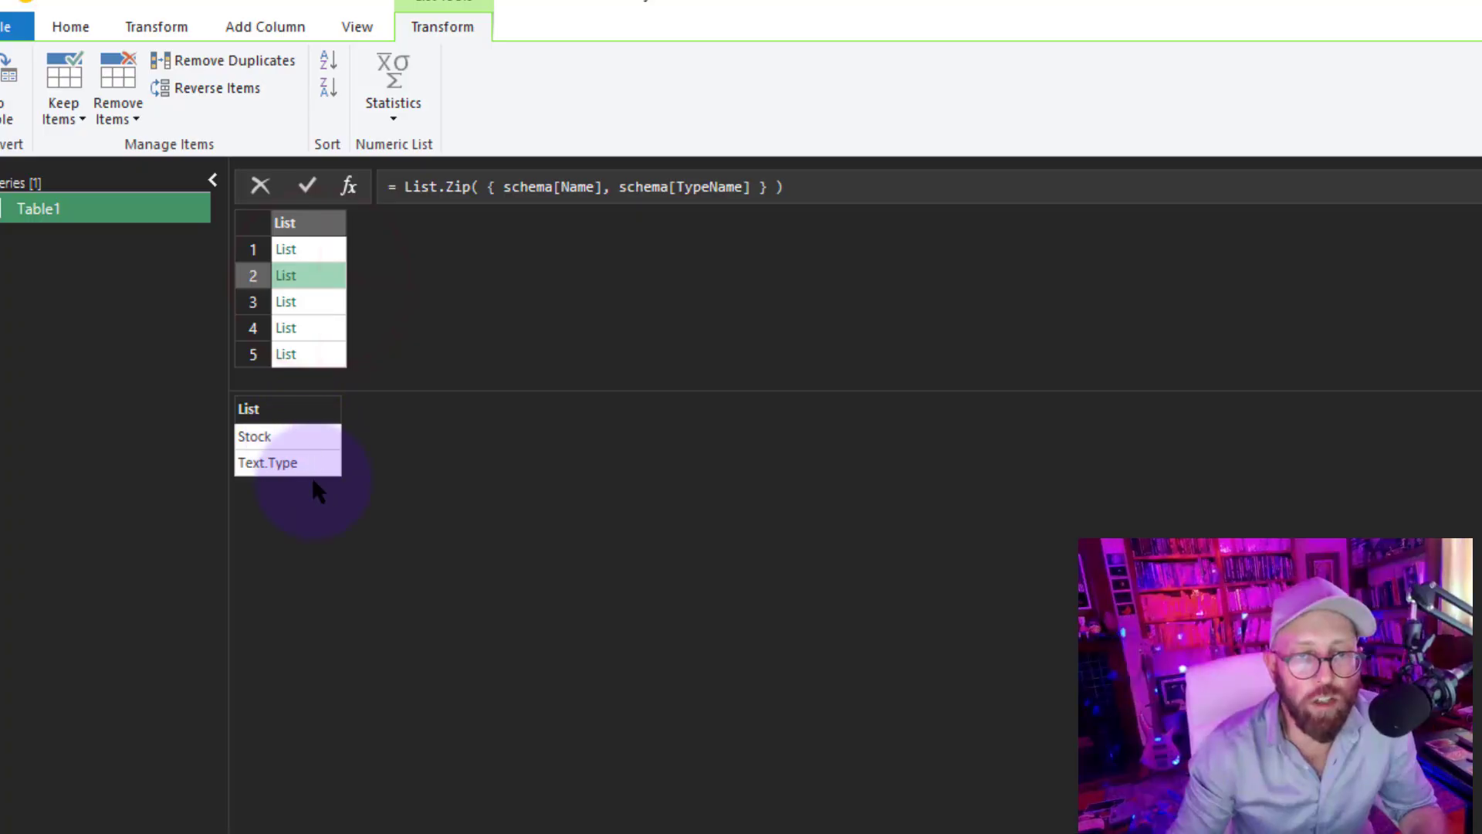
click(323, 303)
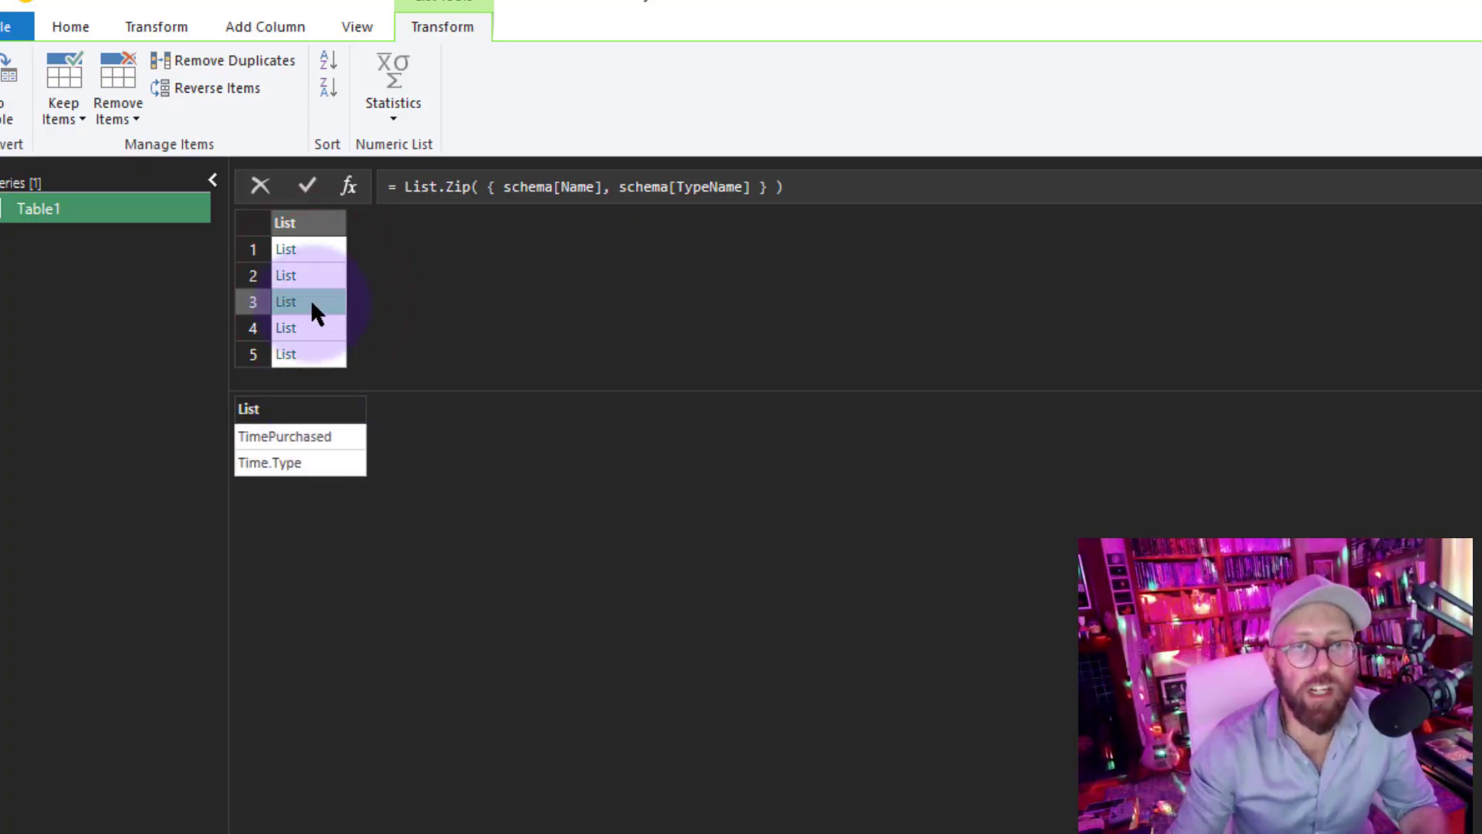
click(59, 26)
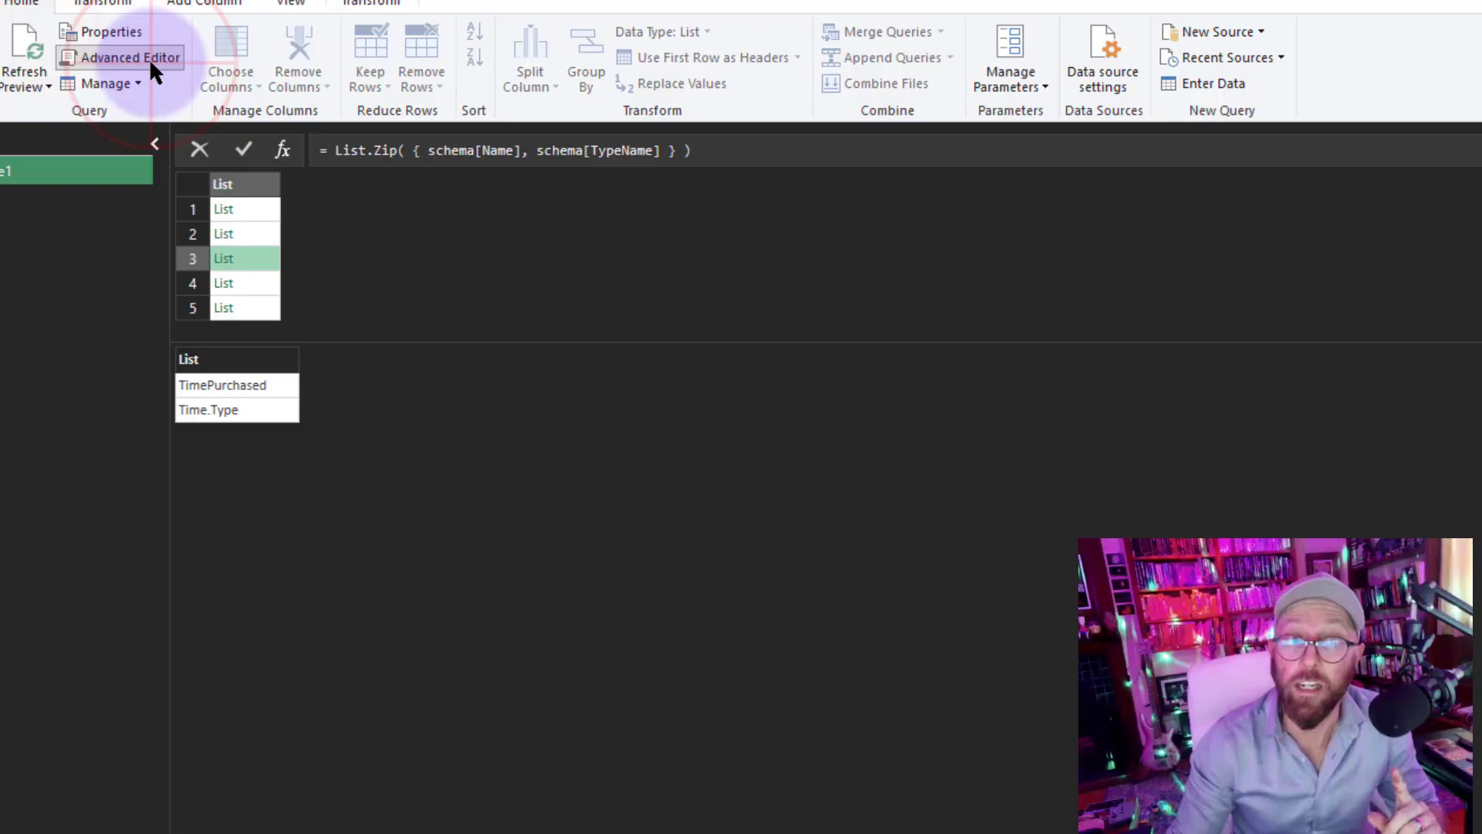
click(150, 58)
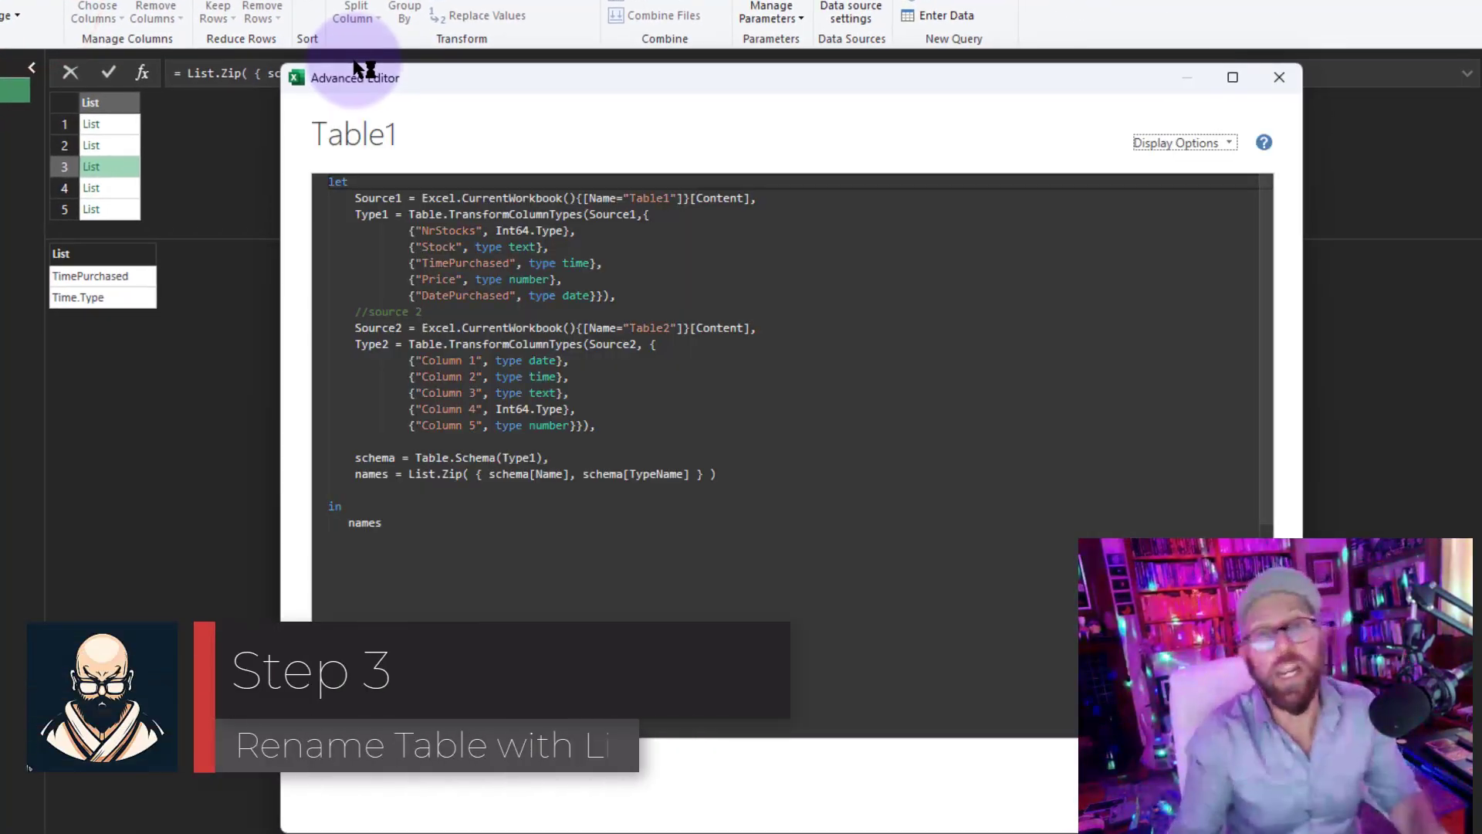
- Add tblrename = Table.RenameColumns(Type1, names) after the names step and return tblrename
click(723, 473)
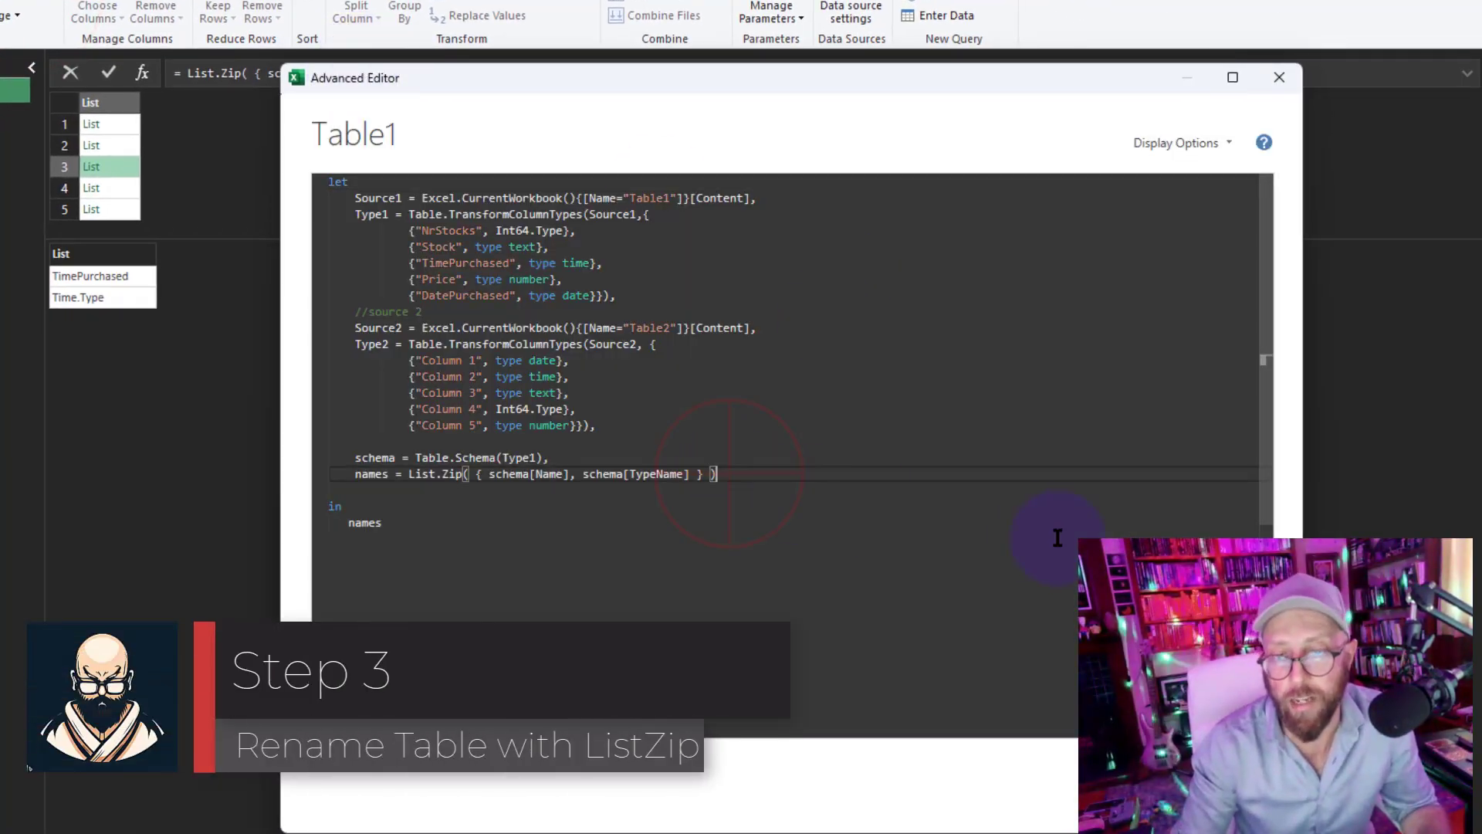
key(Return)
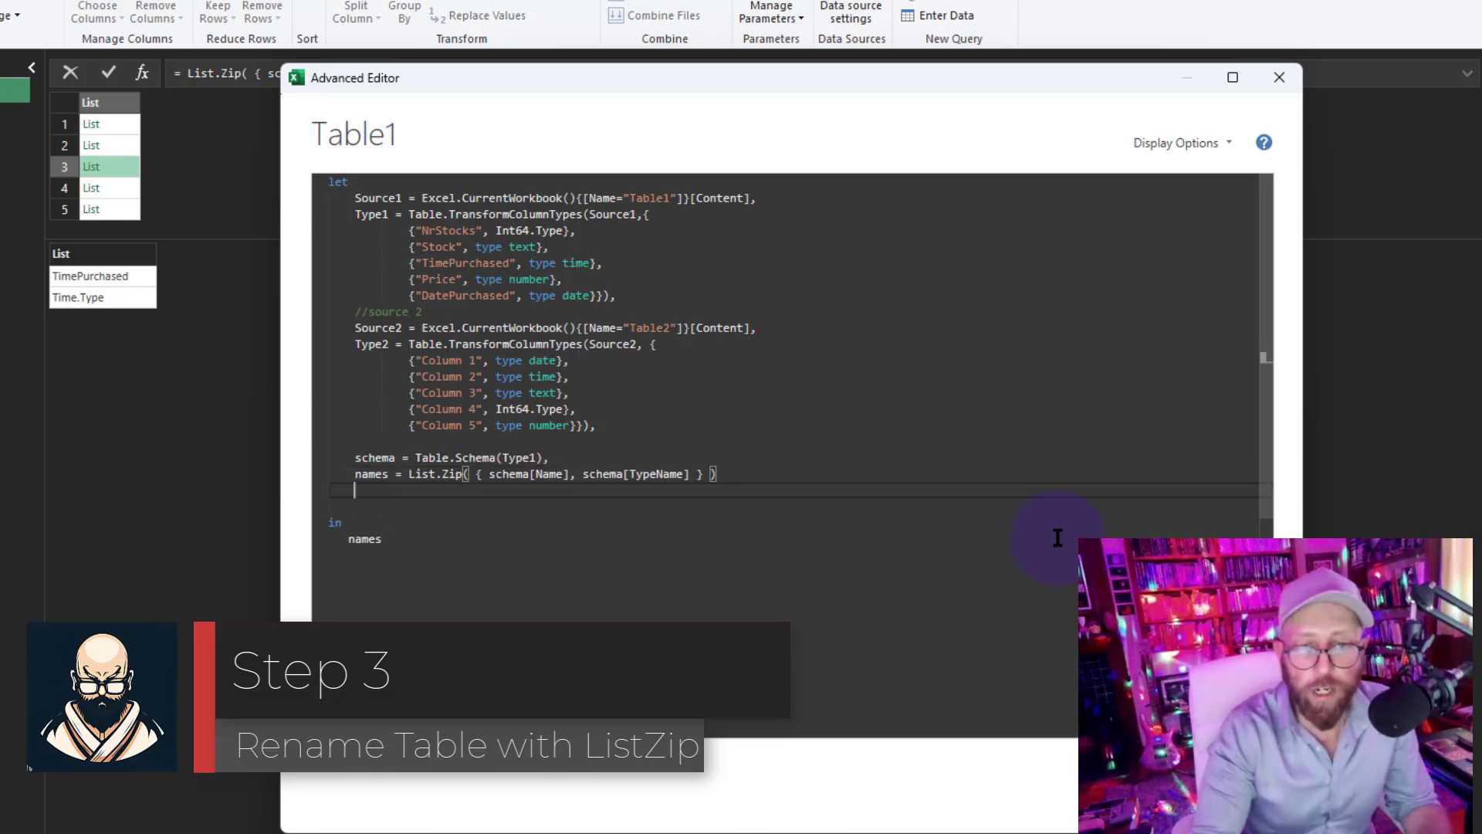
text(tblrename)
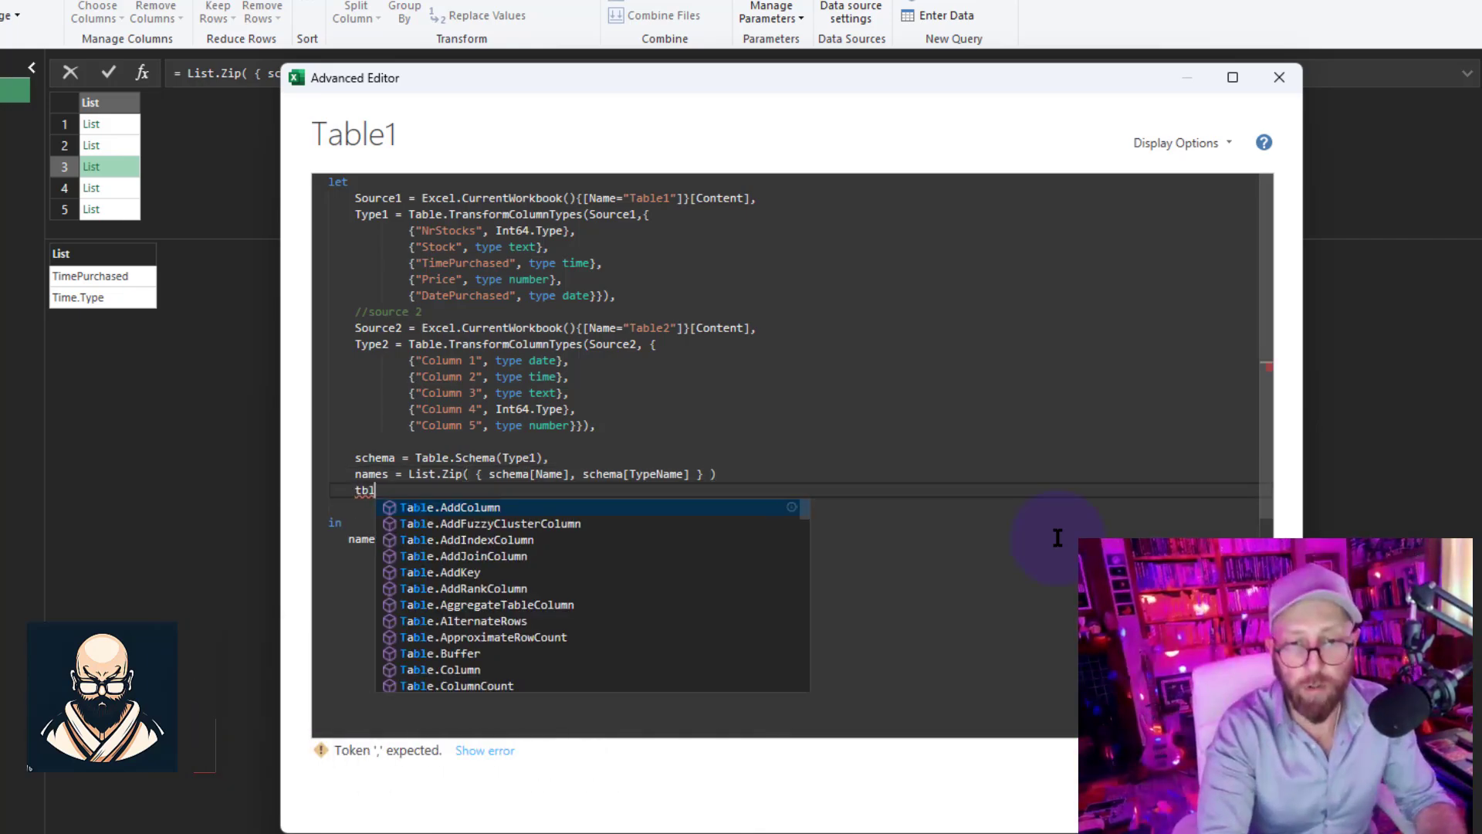
text( = )
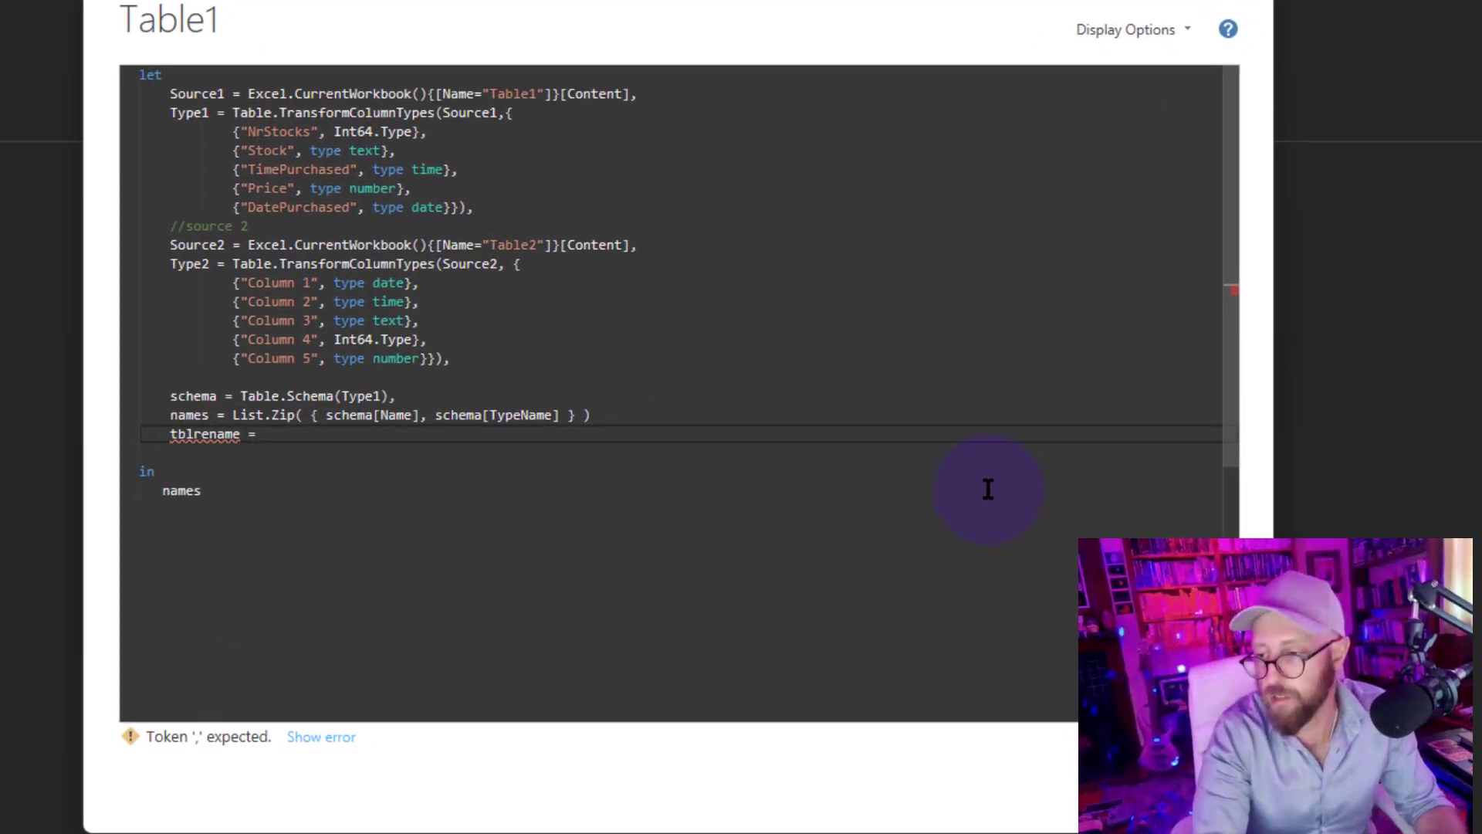
text(tableren)
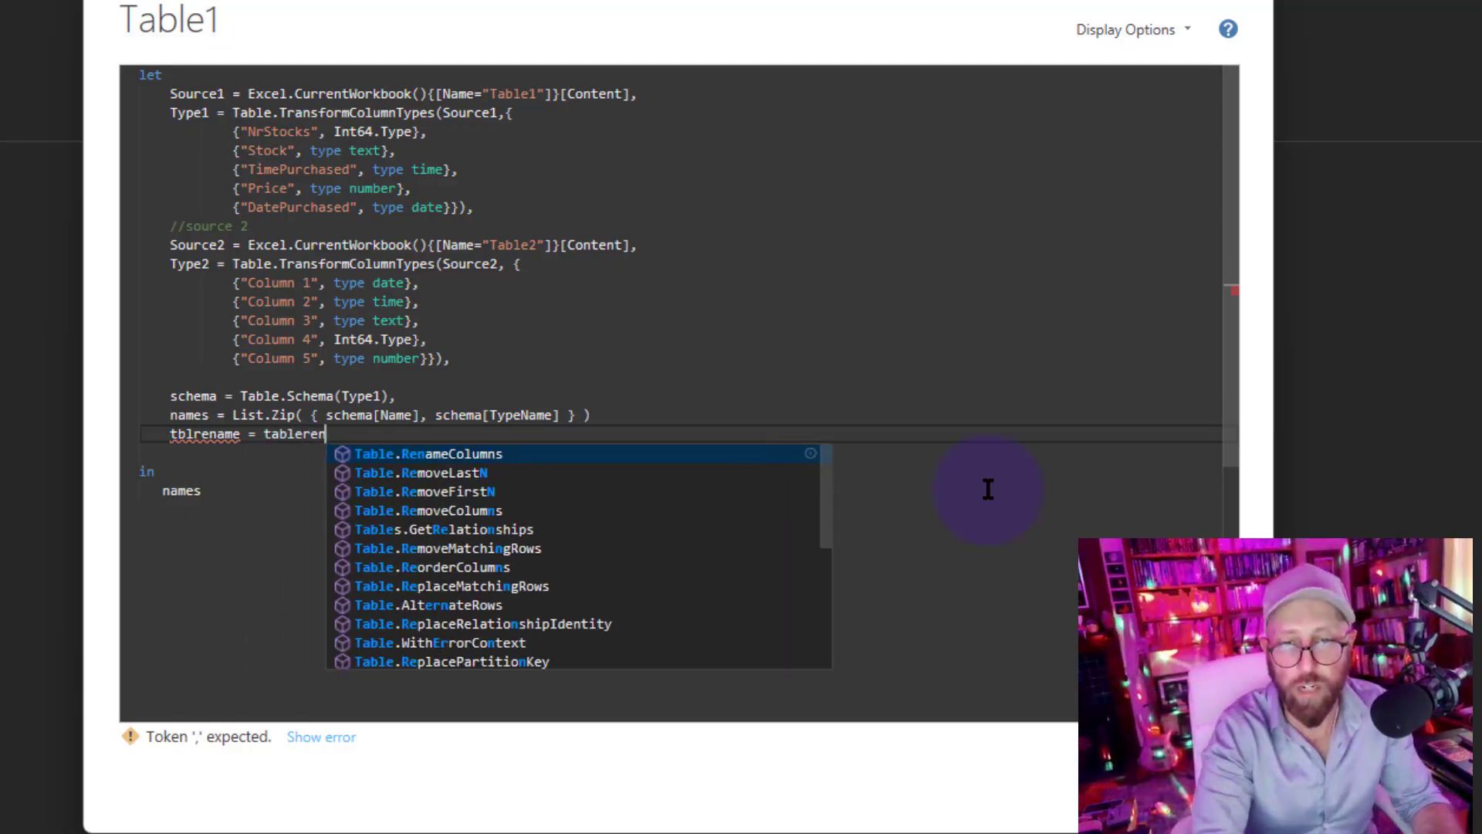
key(Tab)
text(()
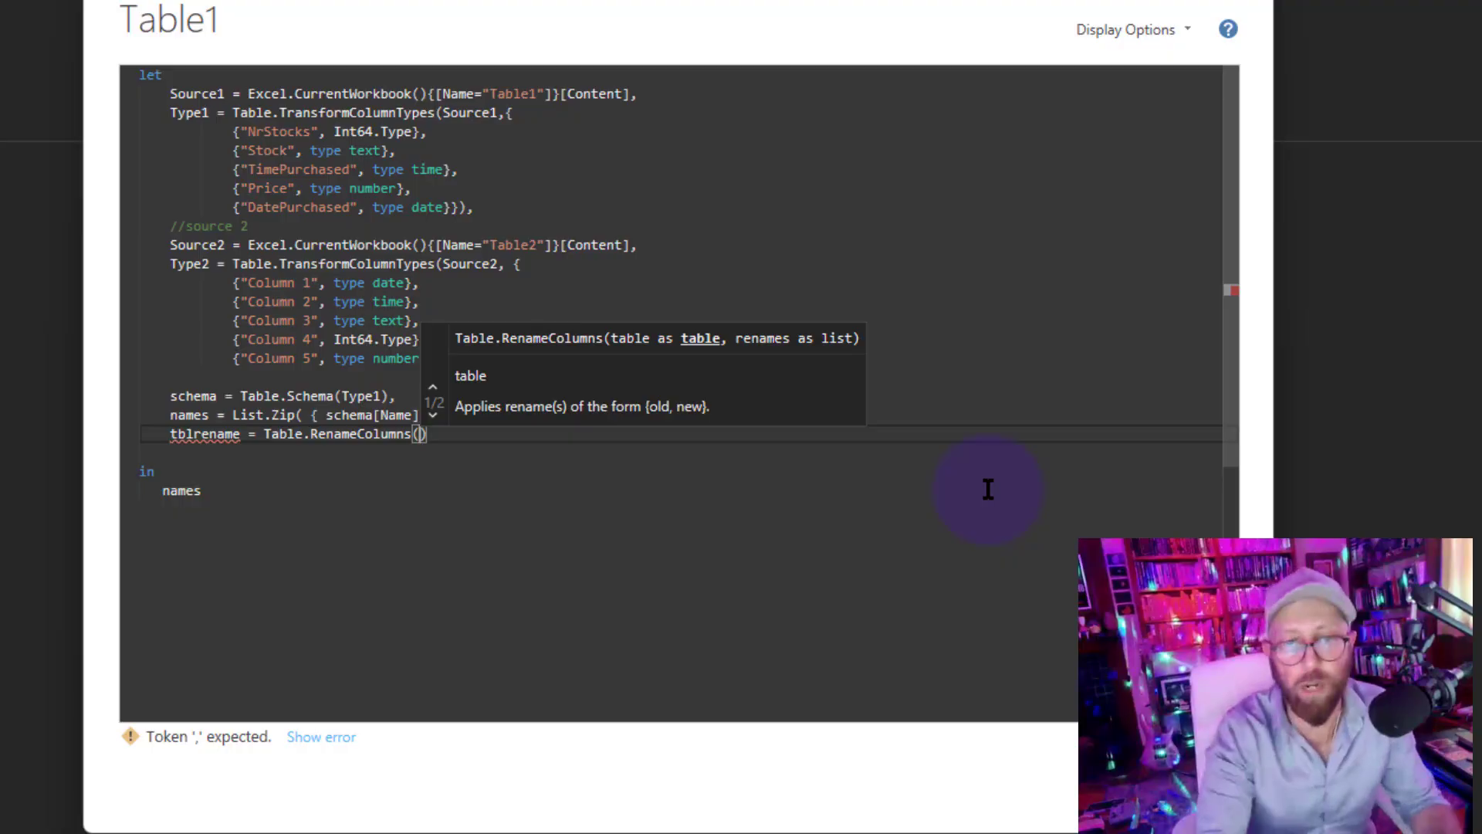
text(Type)
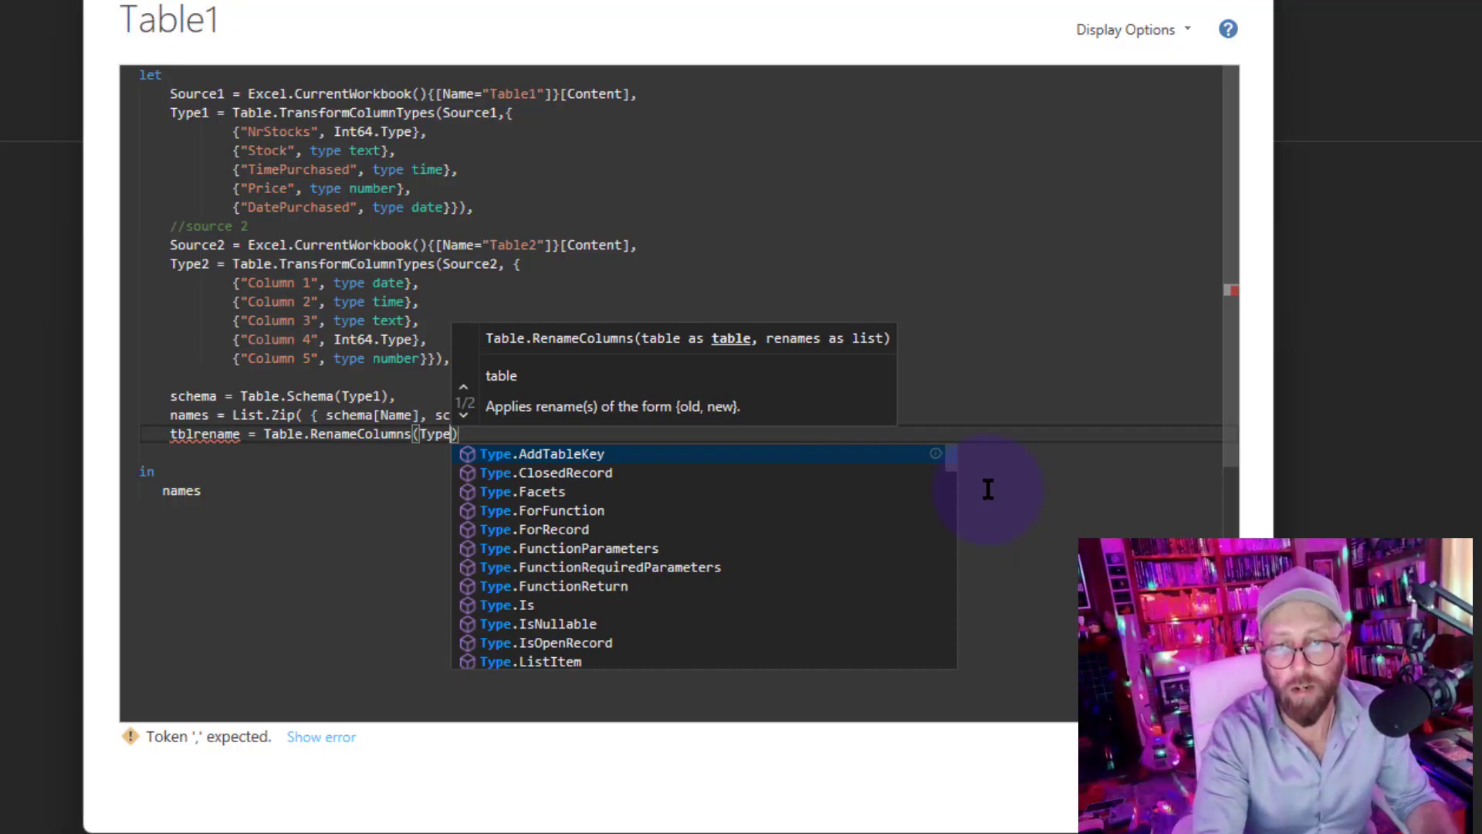
text(1)
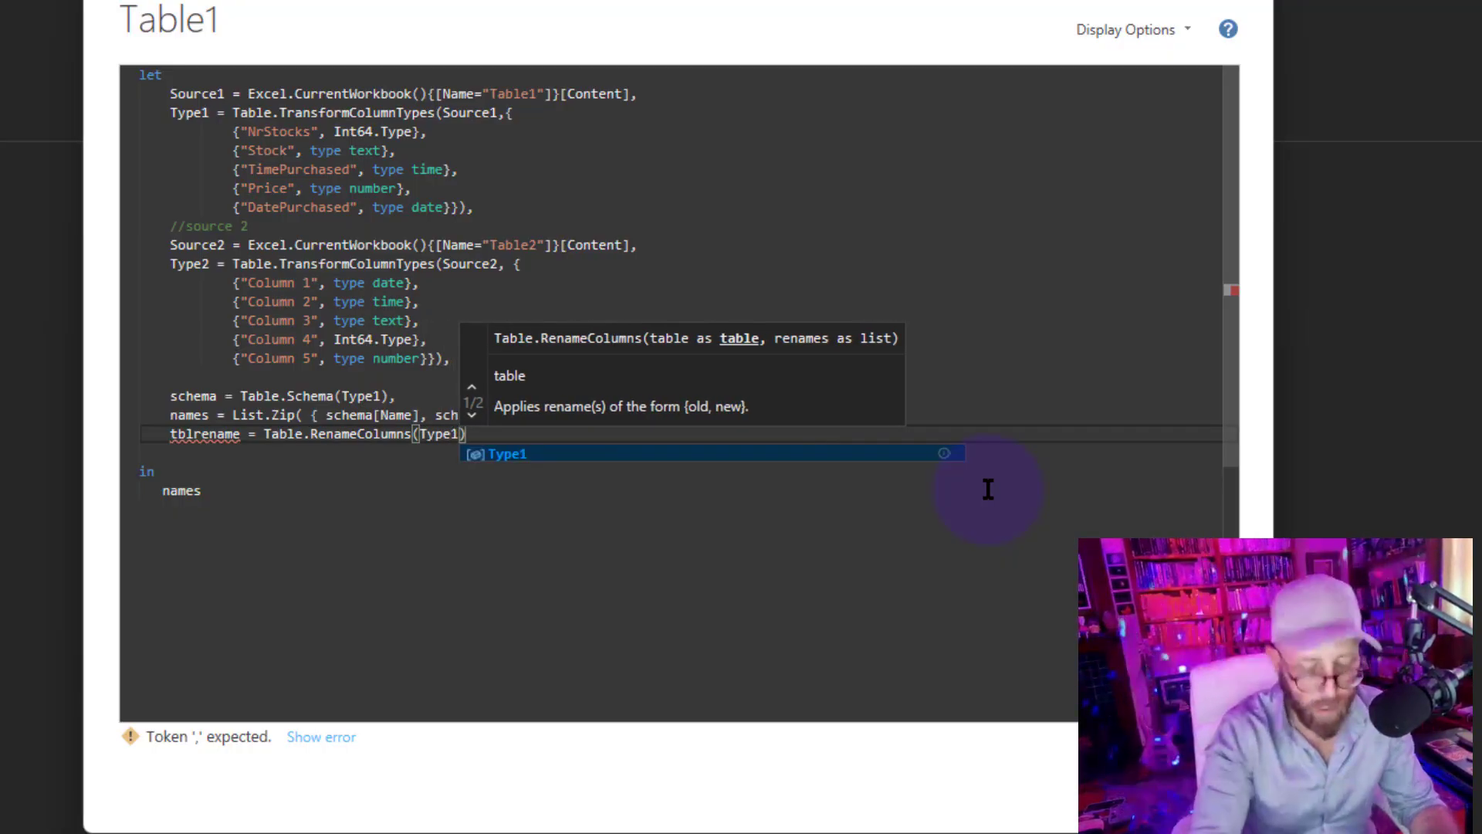
text(, )
text(names)
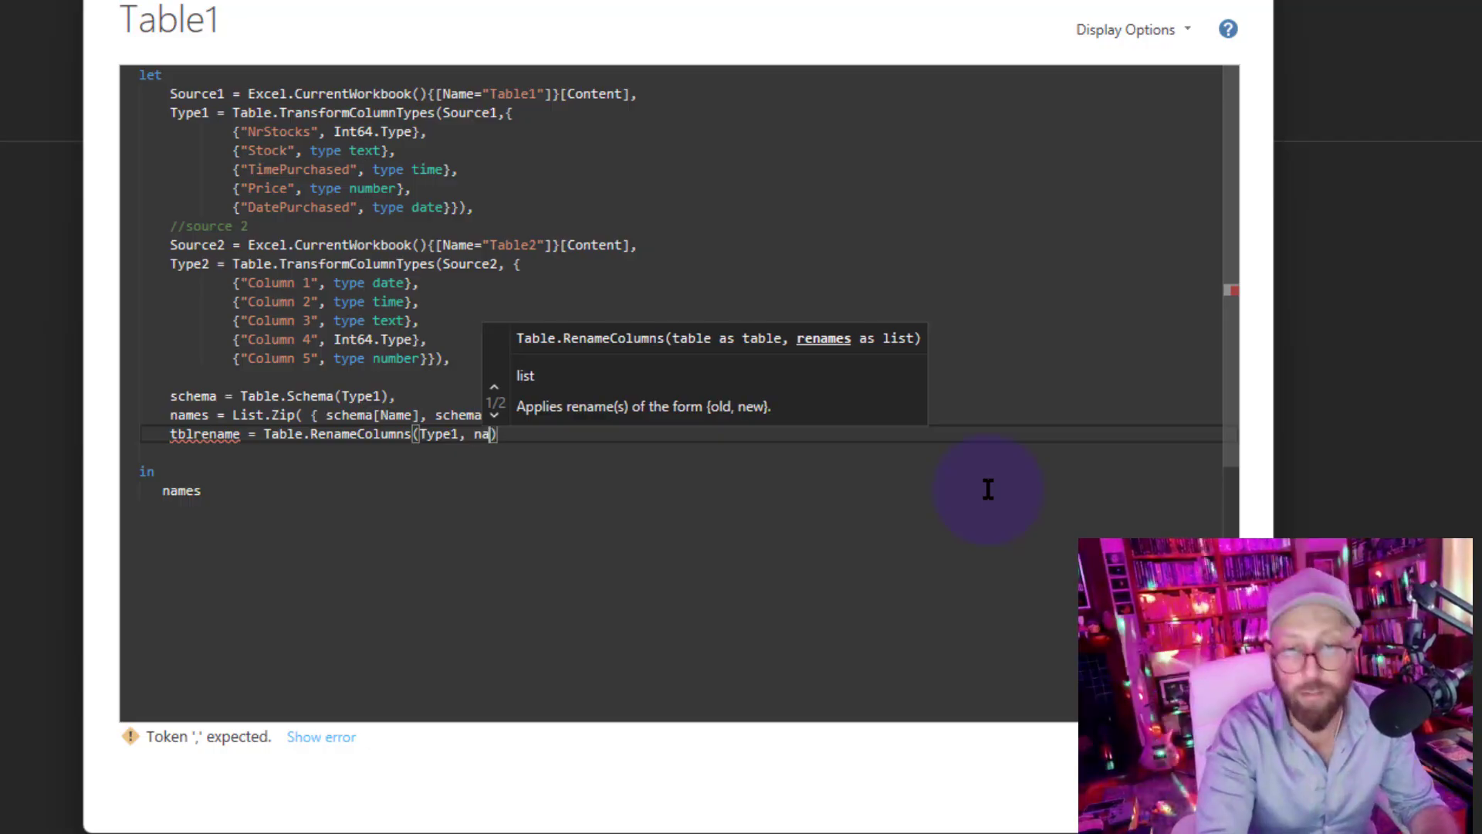
double_click(218, 437)
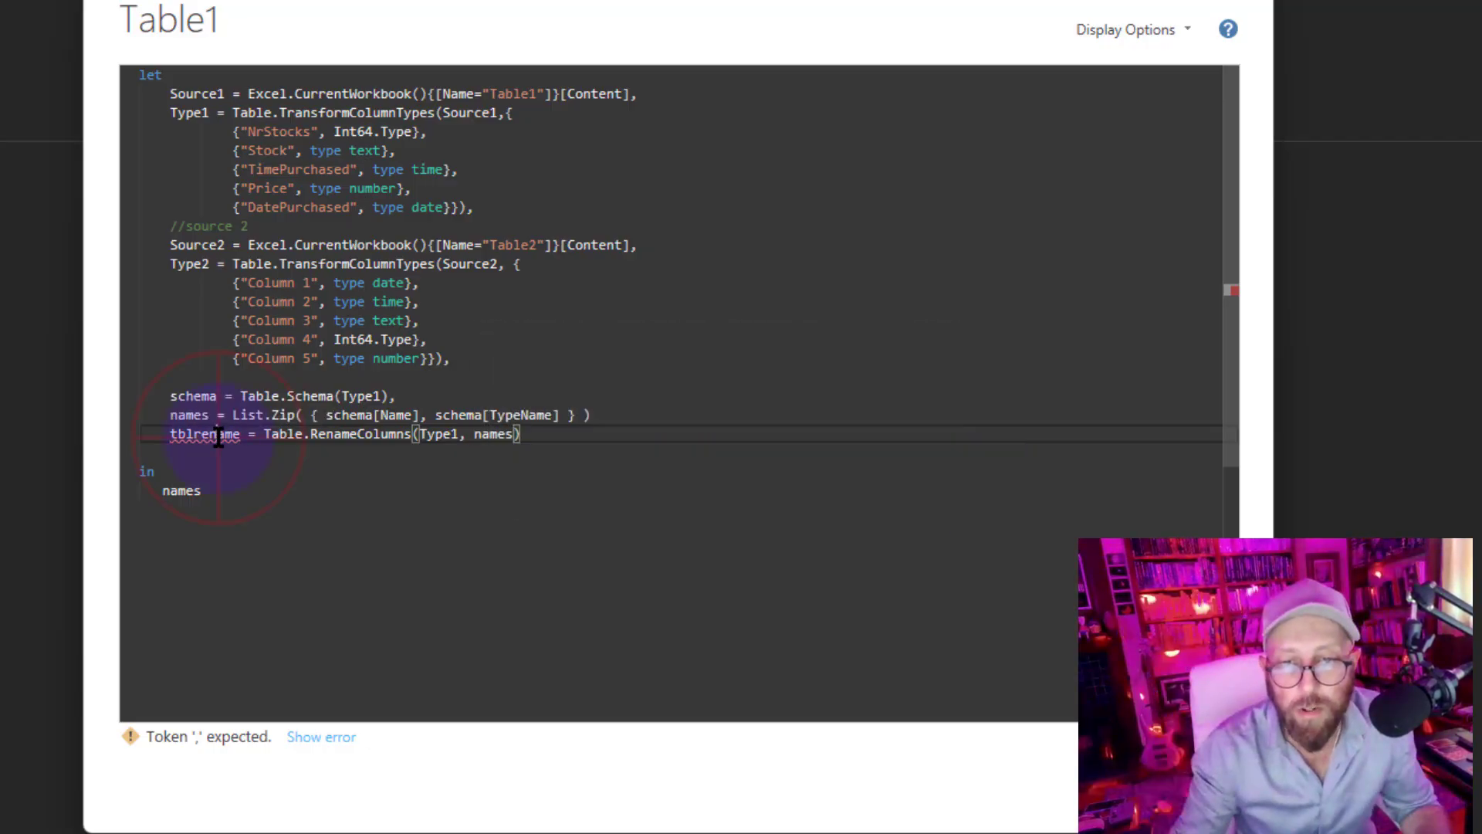
click(649, 416)
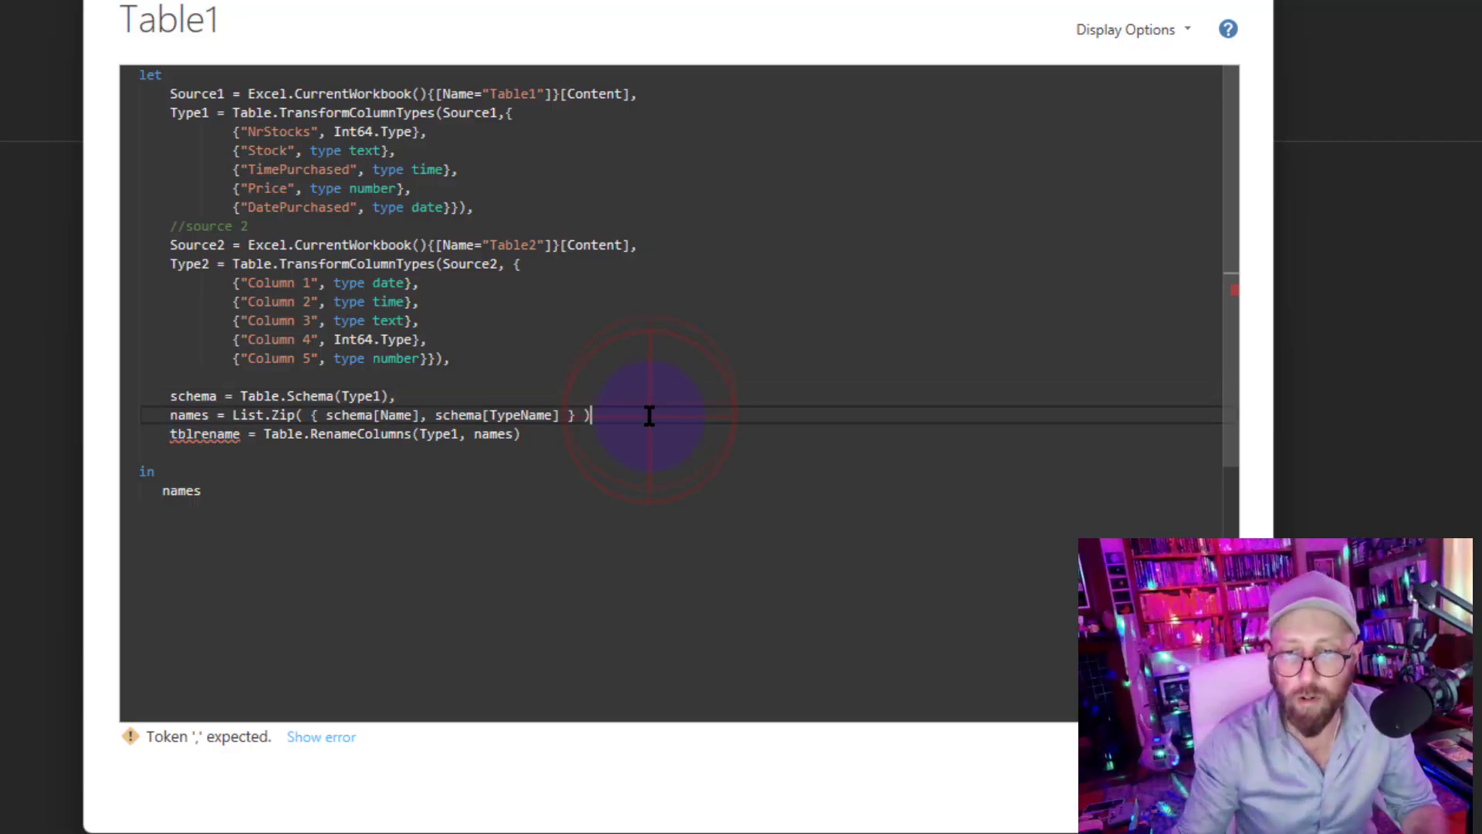
text(,)
double_click(177, 491)
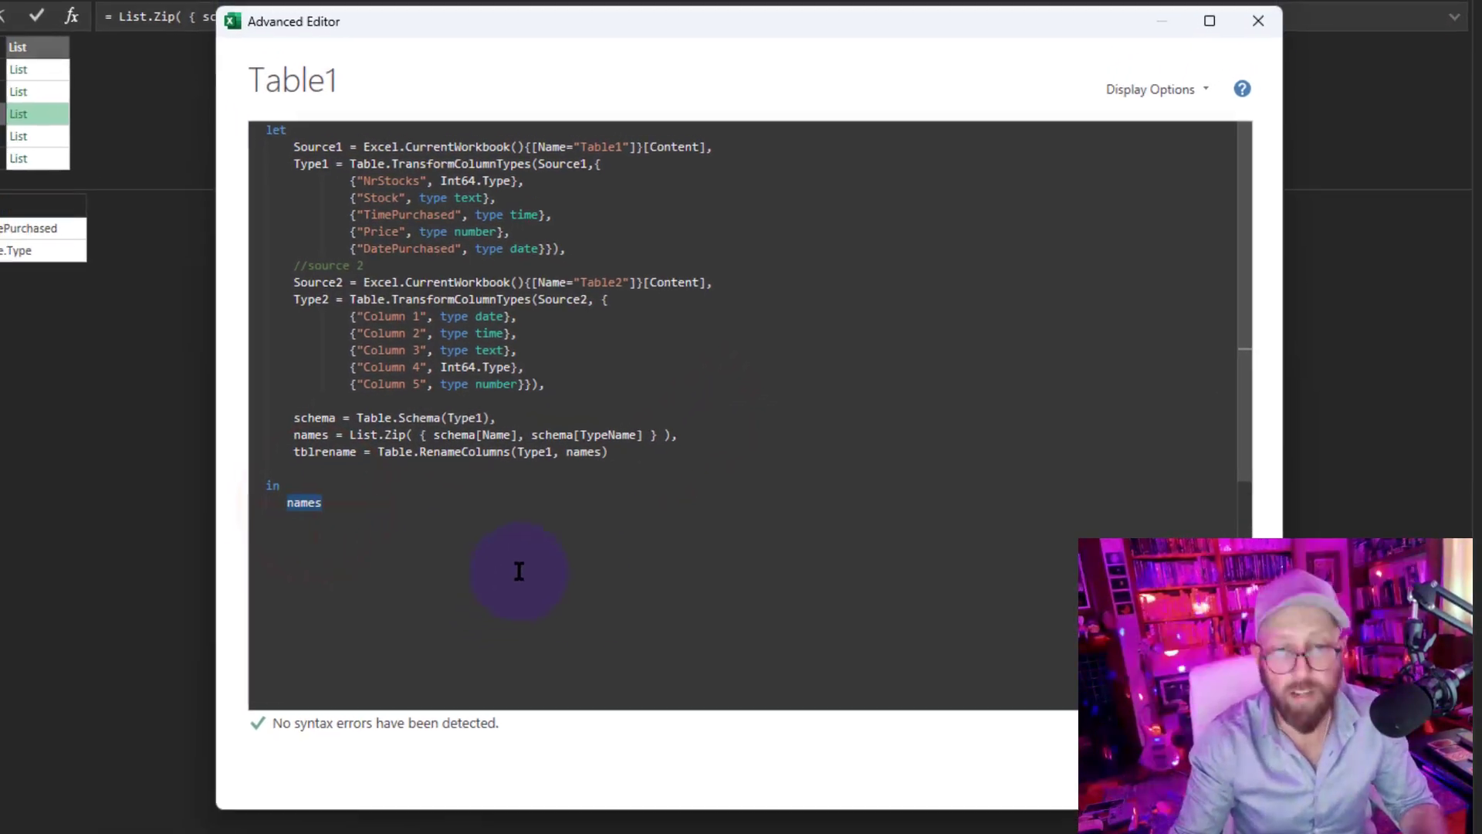
text(tblrename)
click(1154, 768)
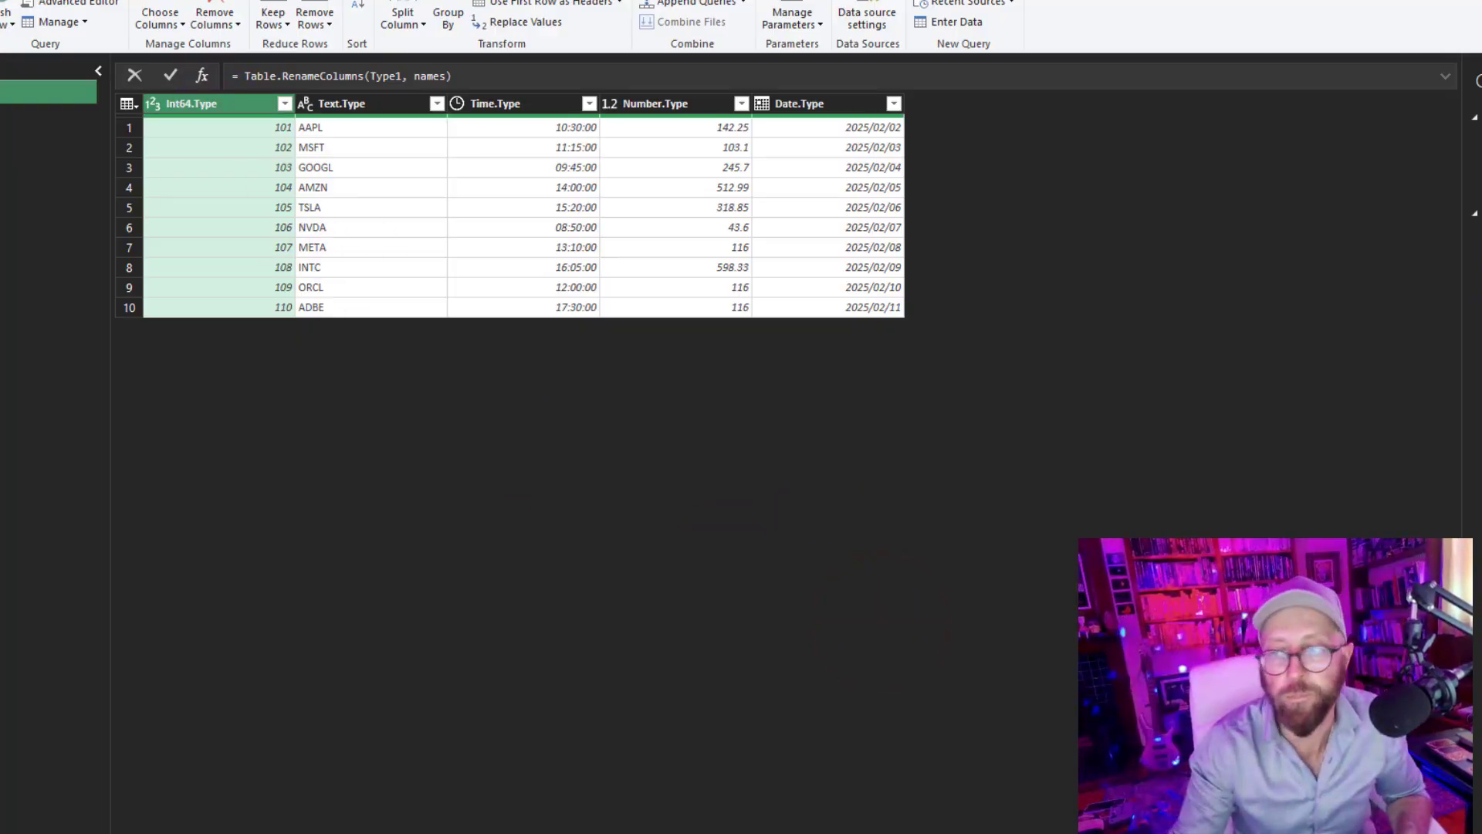
- Compare the Changed Type step's original headers with the renamed Int64.Type…Date.Type columns
click(444, 210)
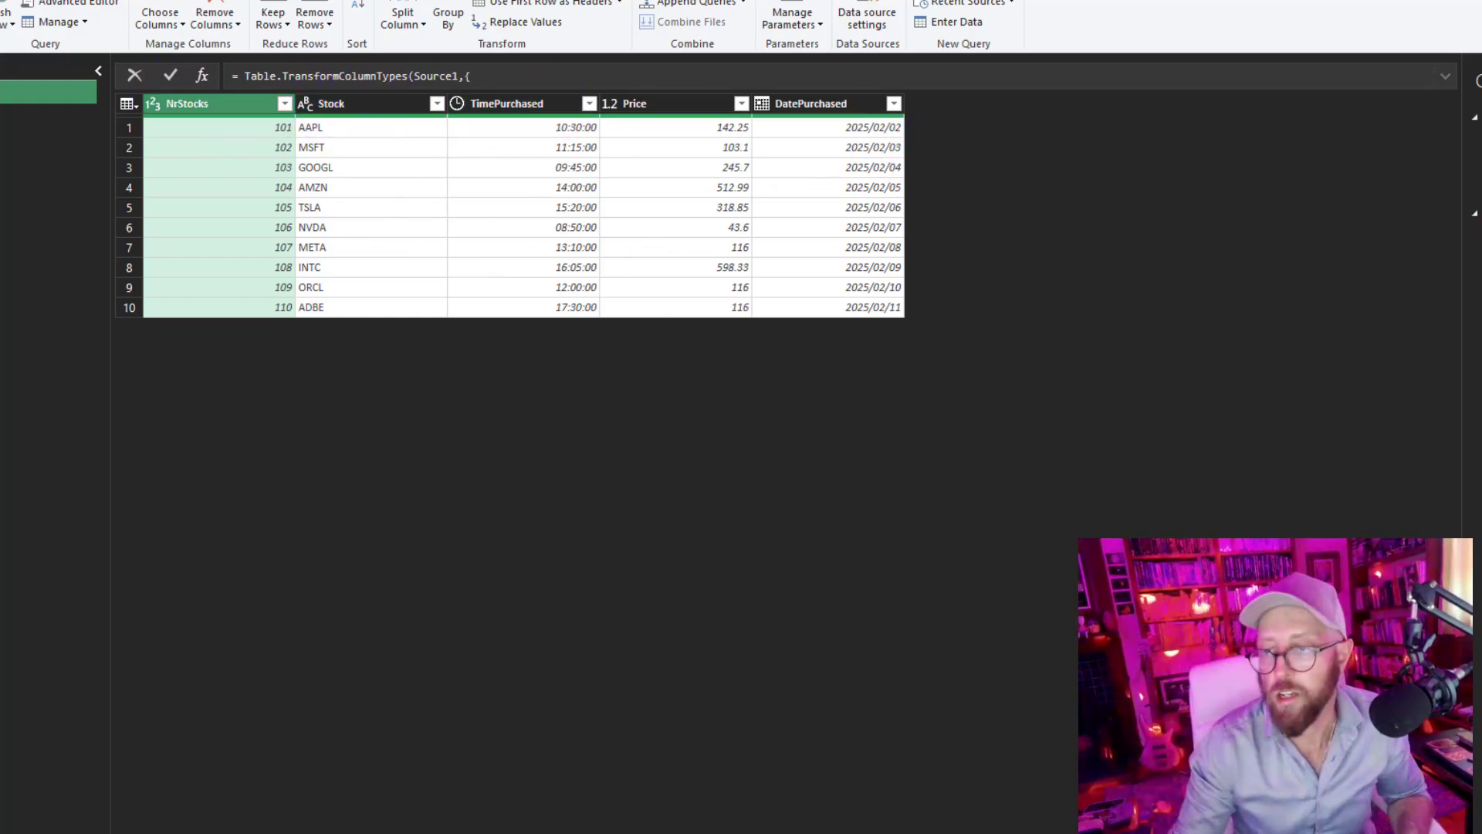
key(Up)
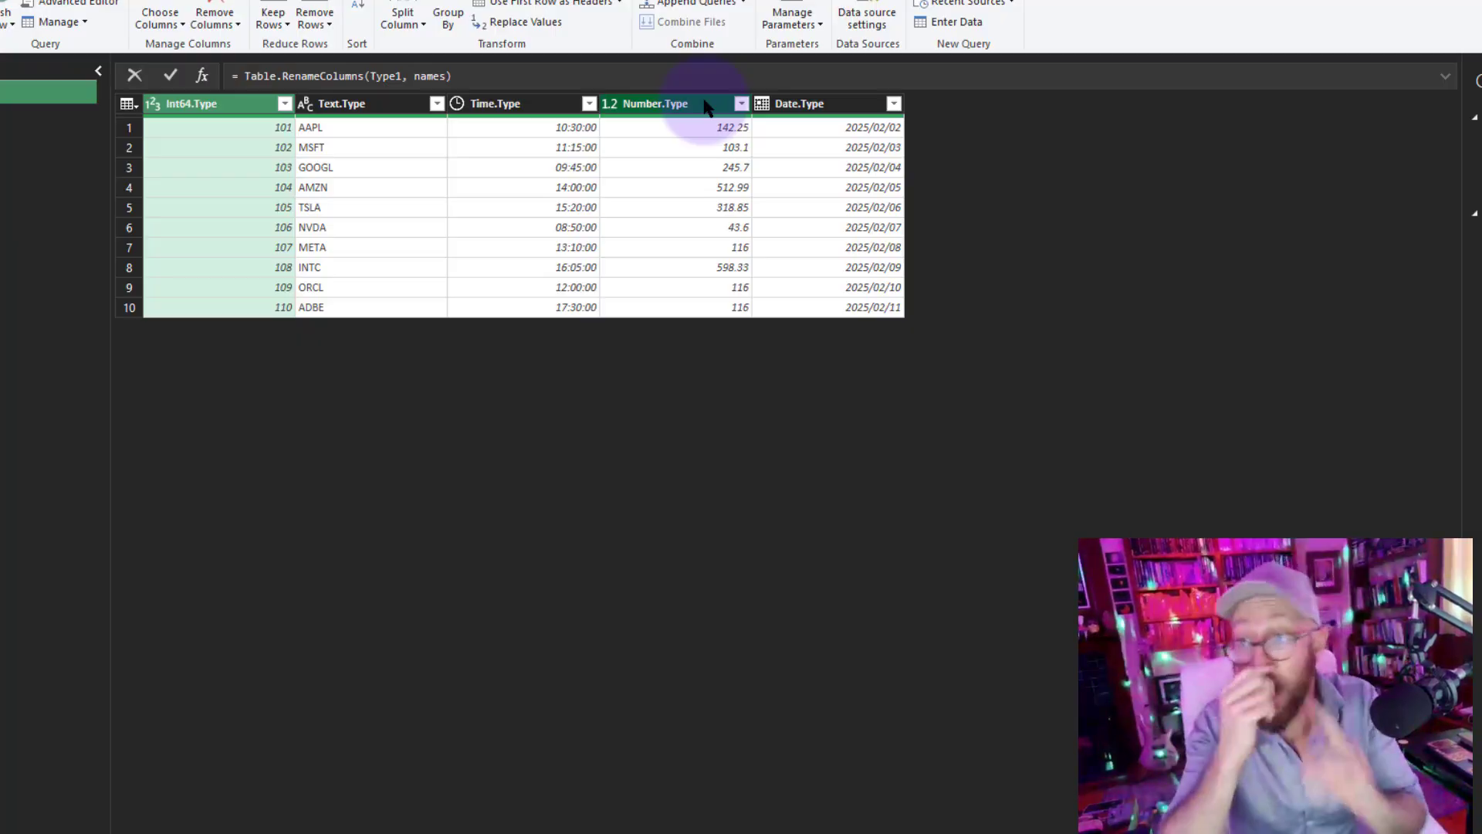
- Below Type2, start a schemafx = (tbl as table)=> function with its own let block
click(69, 4)
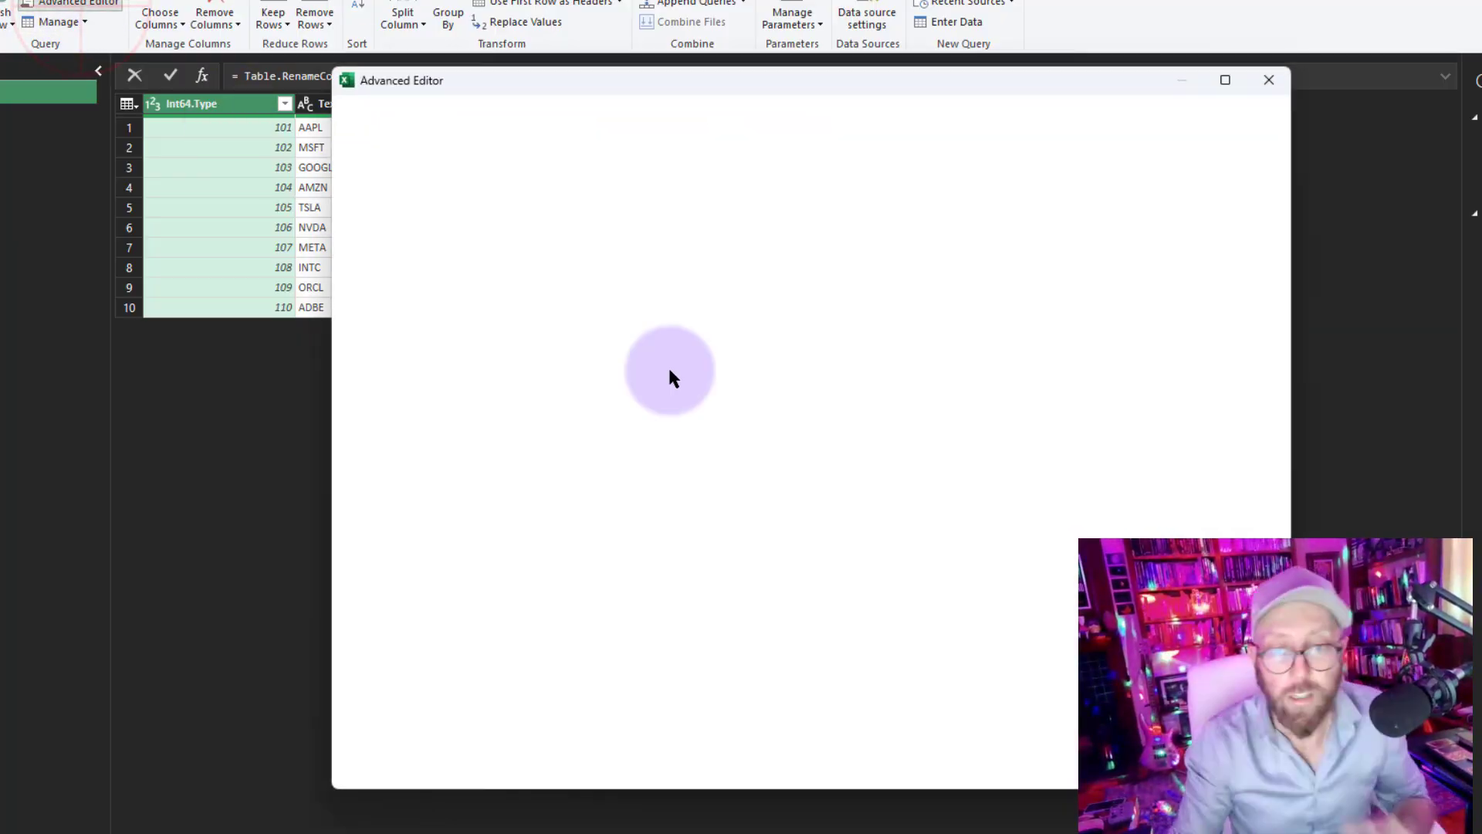
click(685, 496)
drag(382, 462, 331, 440)
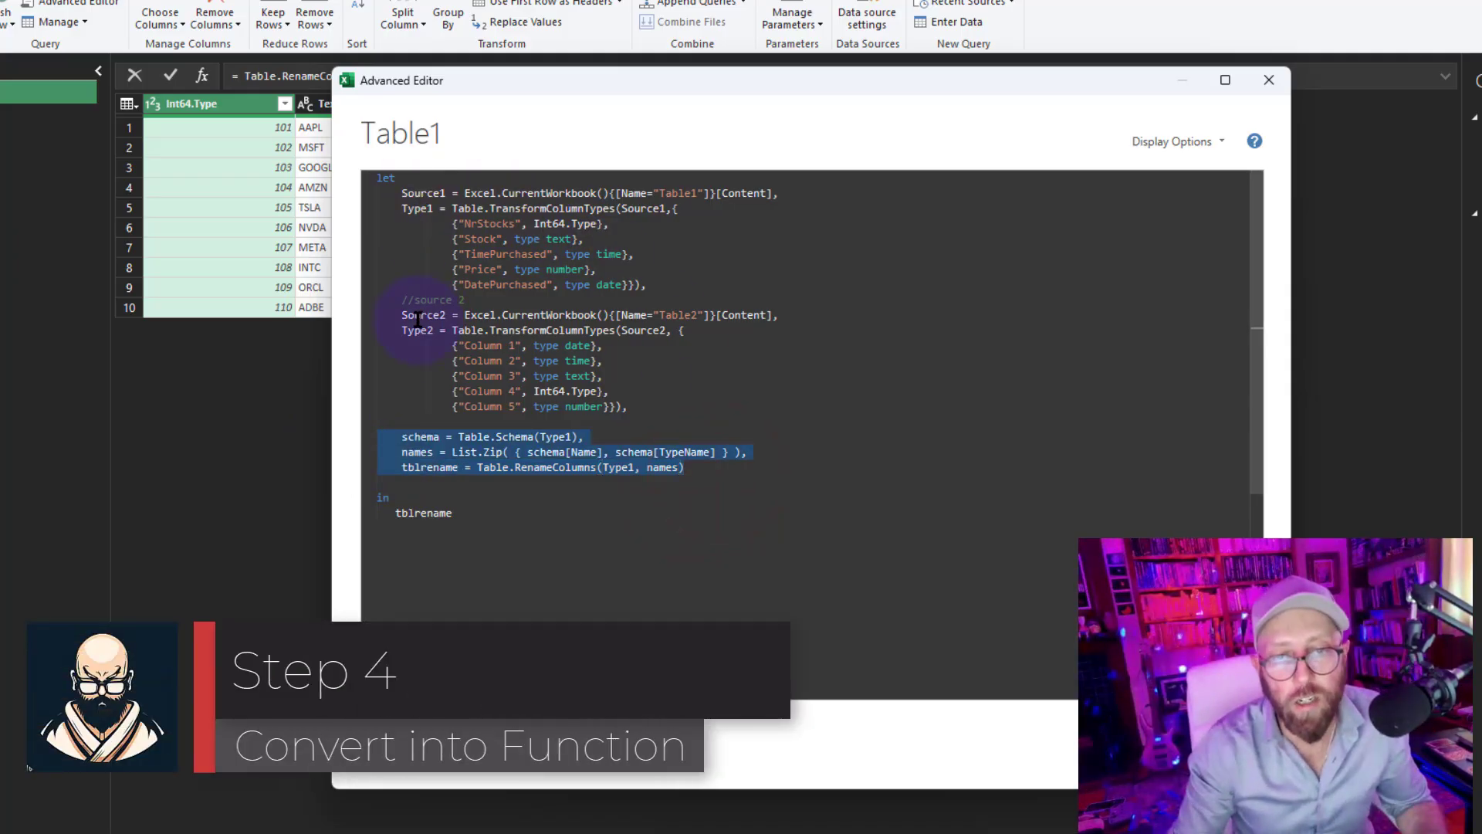
drag(435, 318, 682, 400)
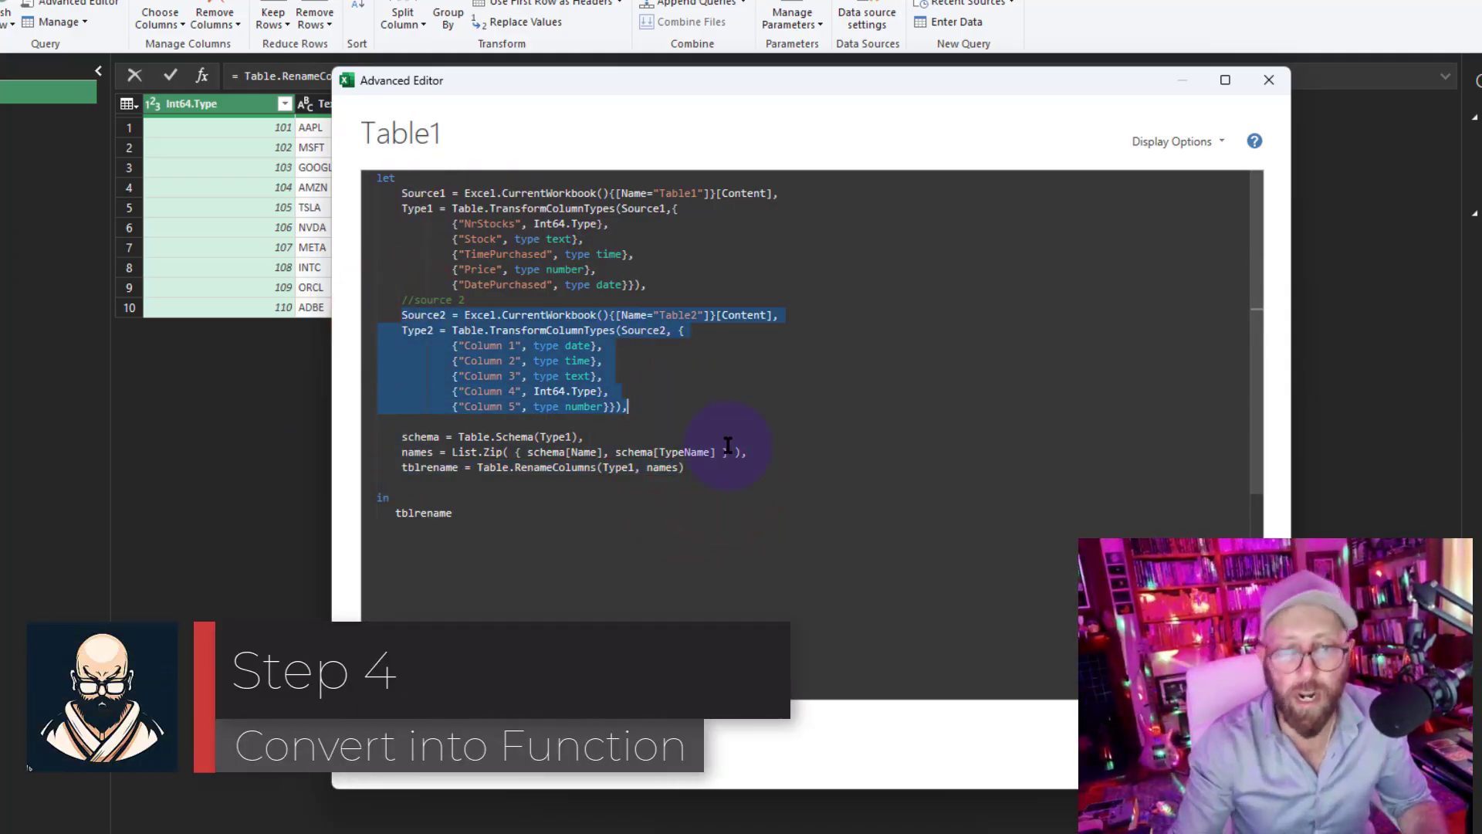
click(596, 421)
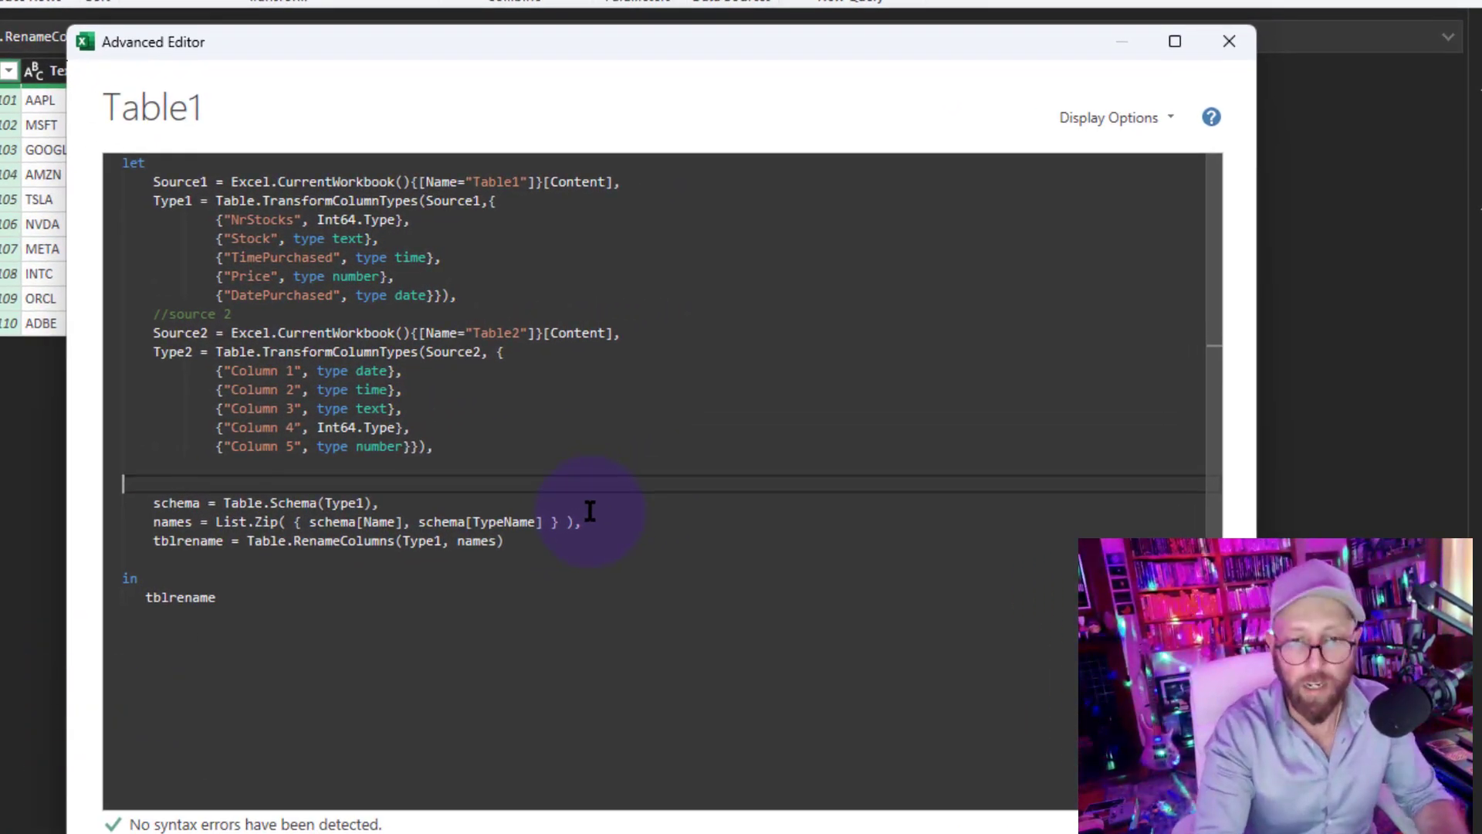
text(schem)
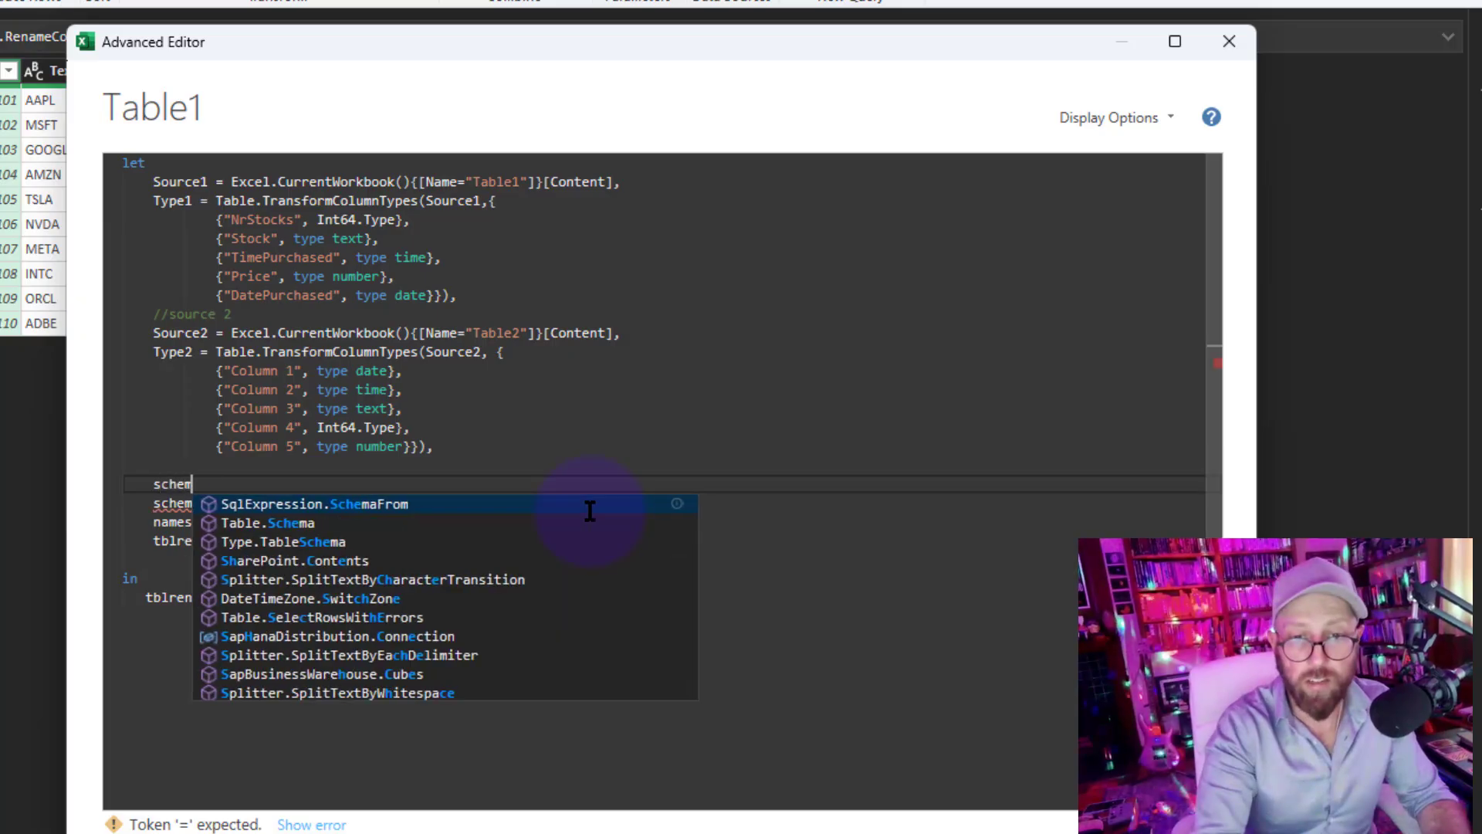
text(afx )
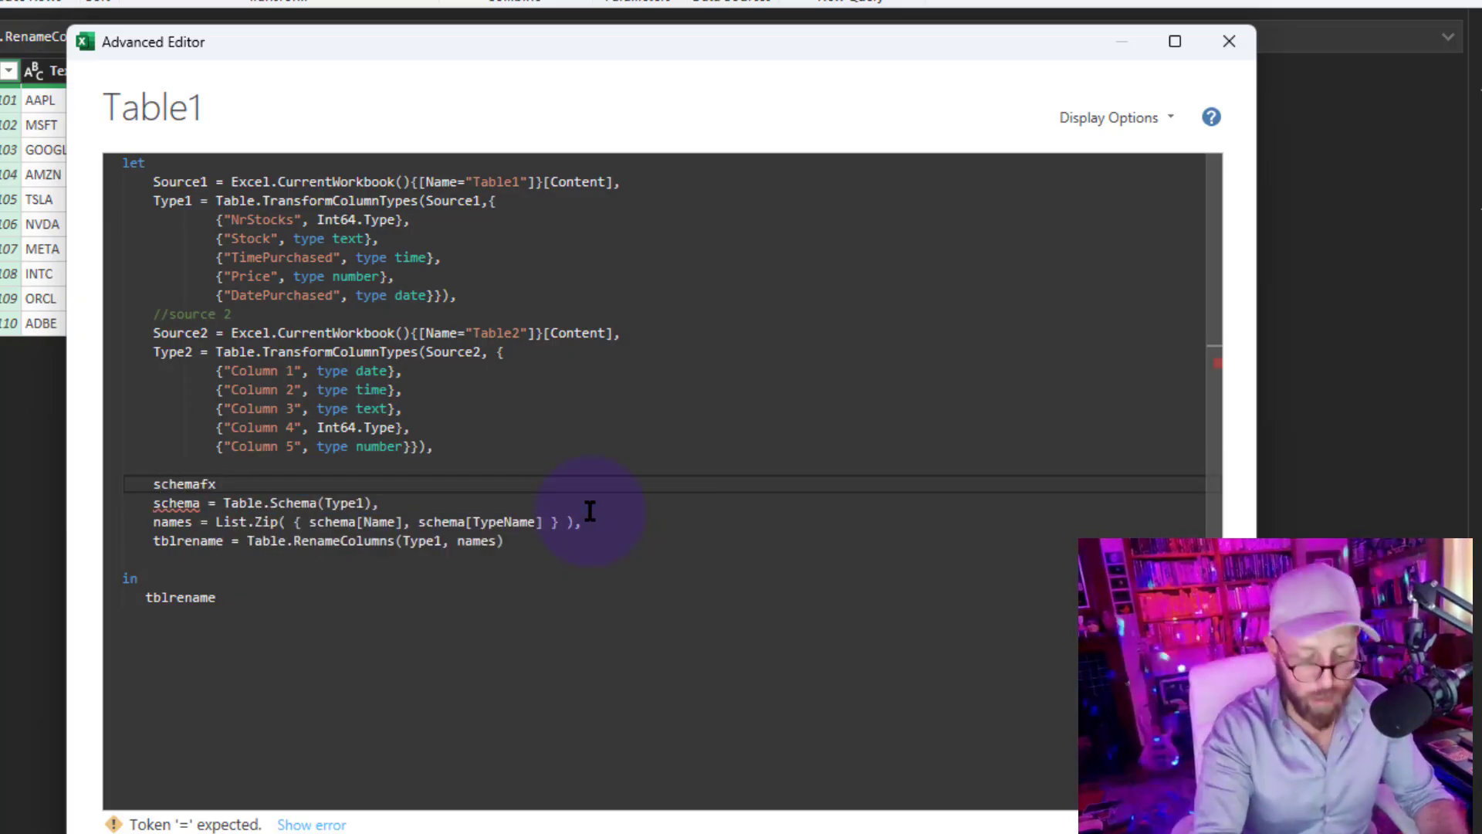
text(= )
text((tbl )
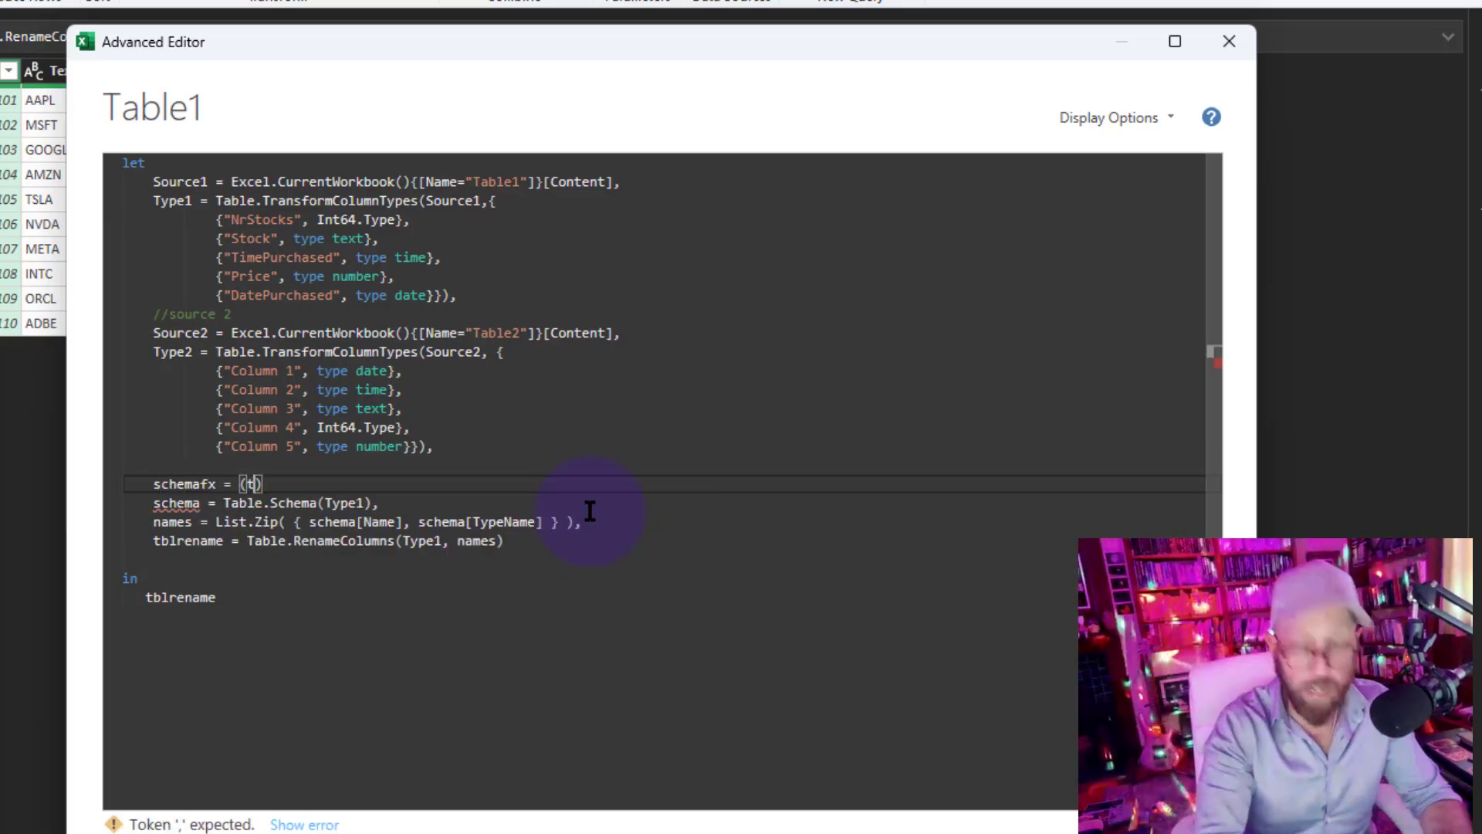
text(as)
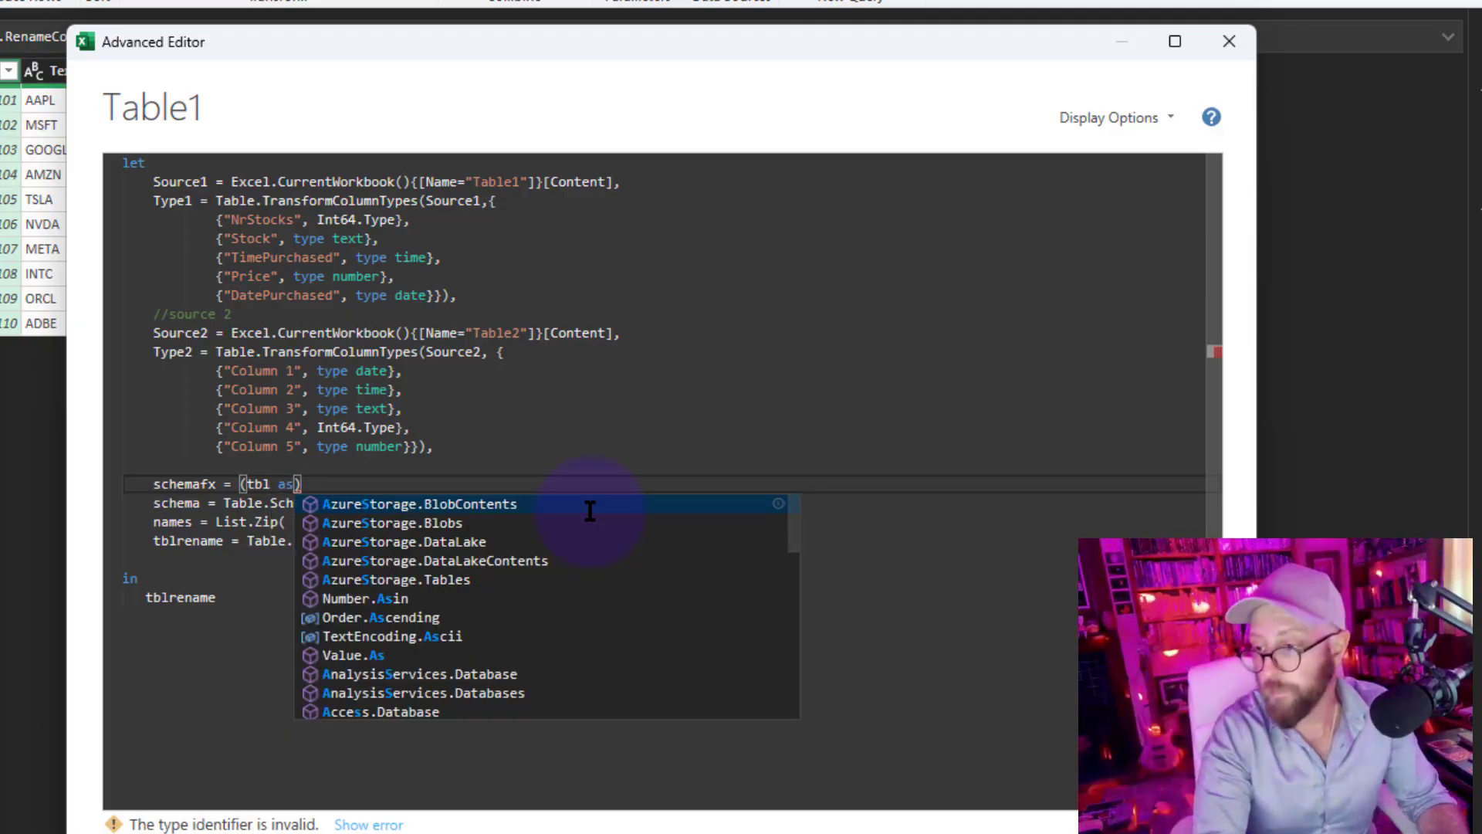
text( table)
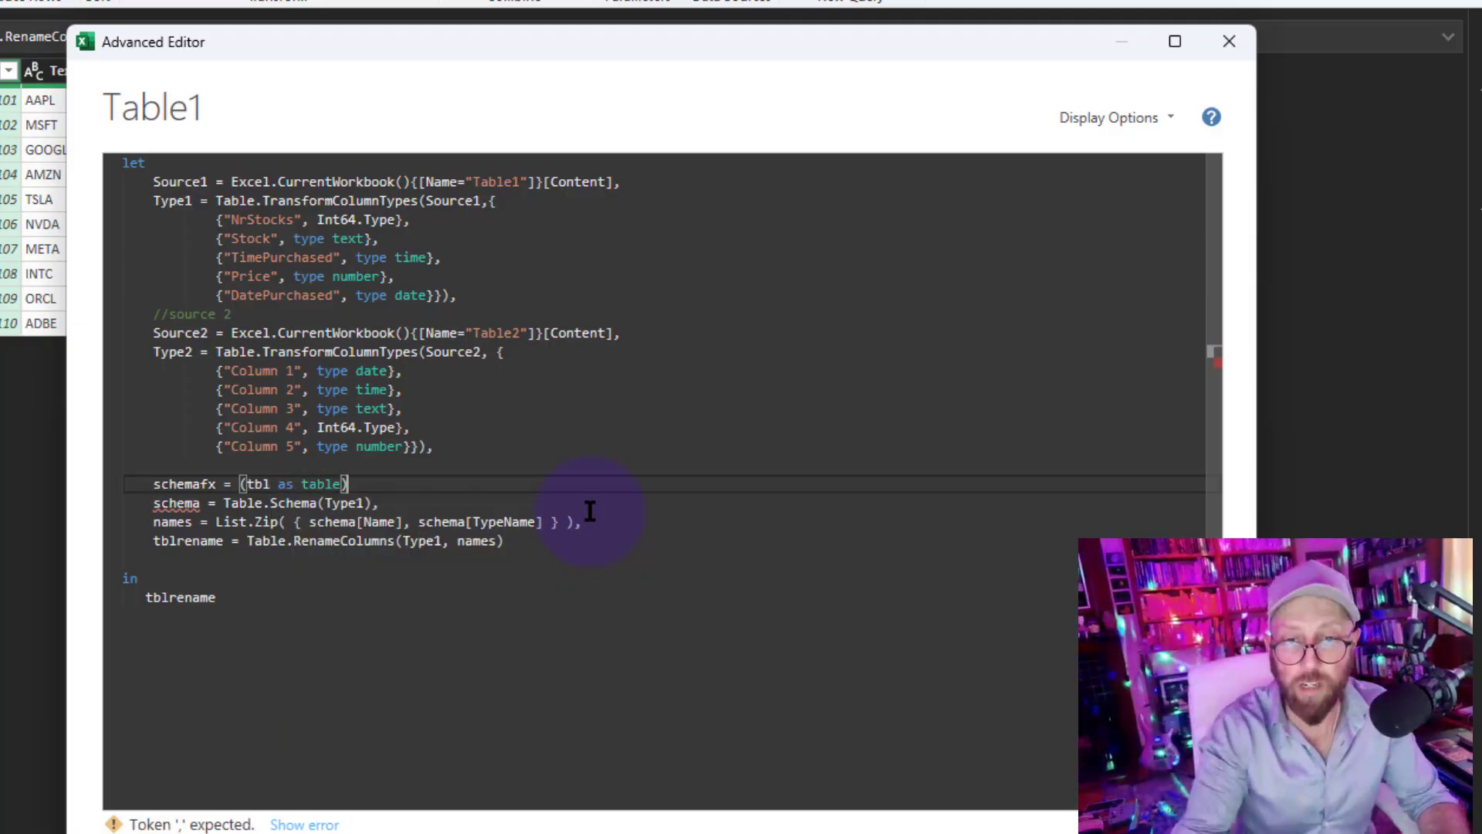
text()=>)
key(Return)
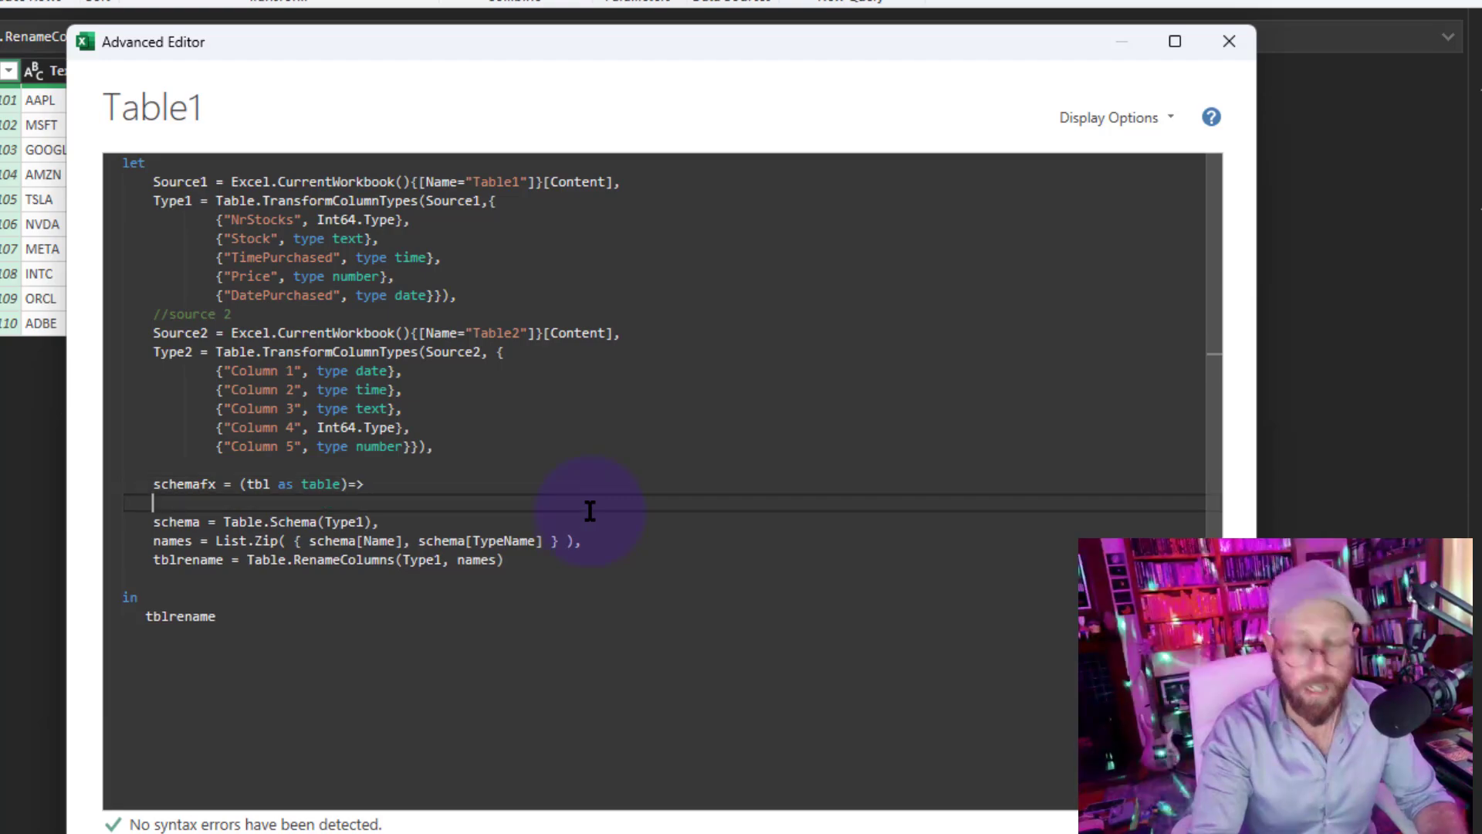
text(let)
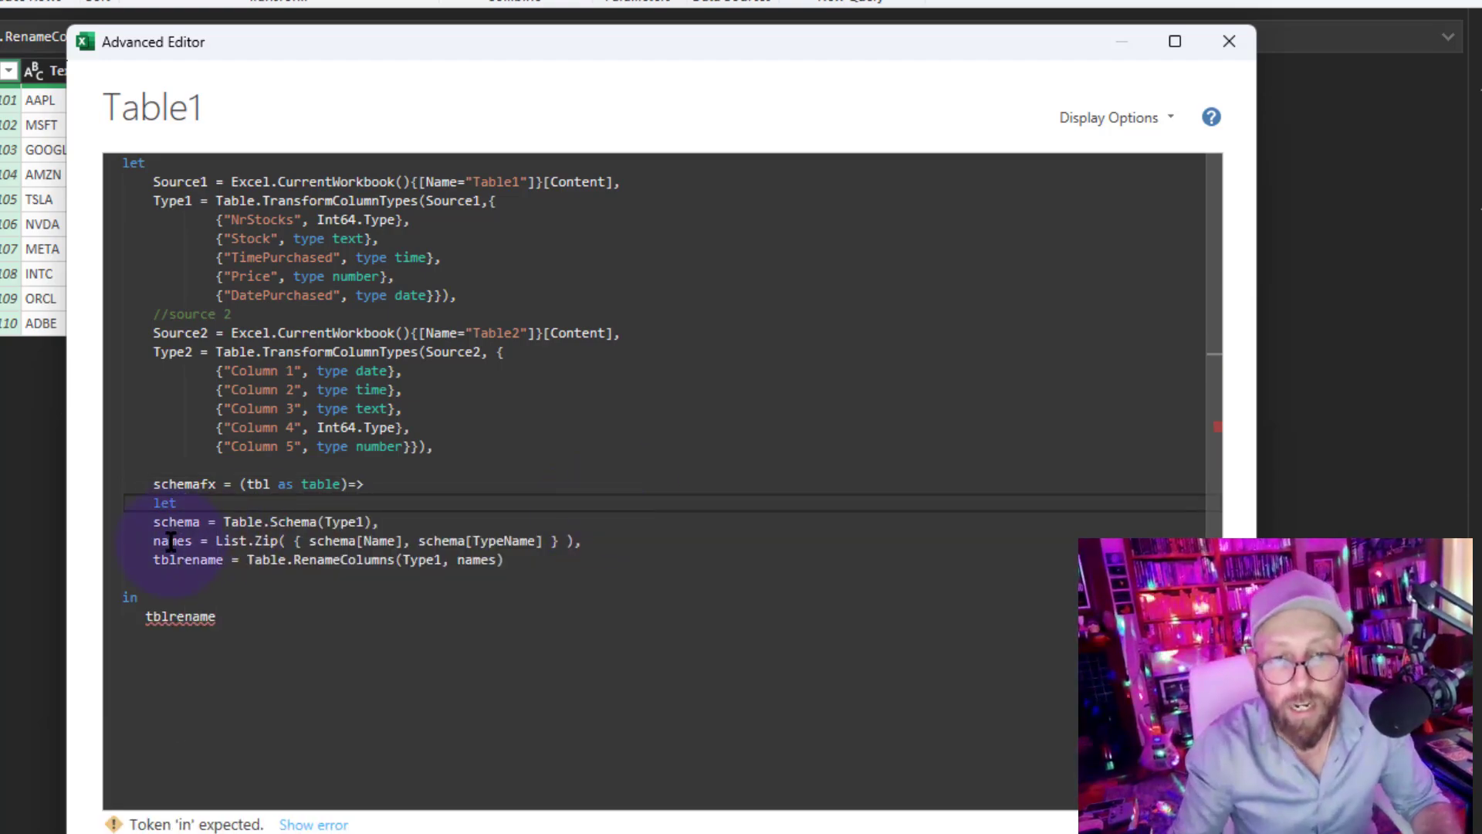
- Indent the schema, names and tblrename steps and replace their Type1 references with tbl
click(155, 524)
key(Tab)
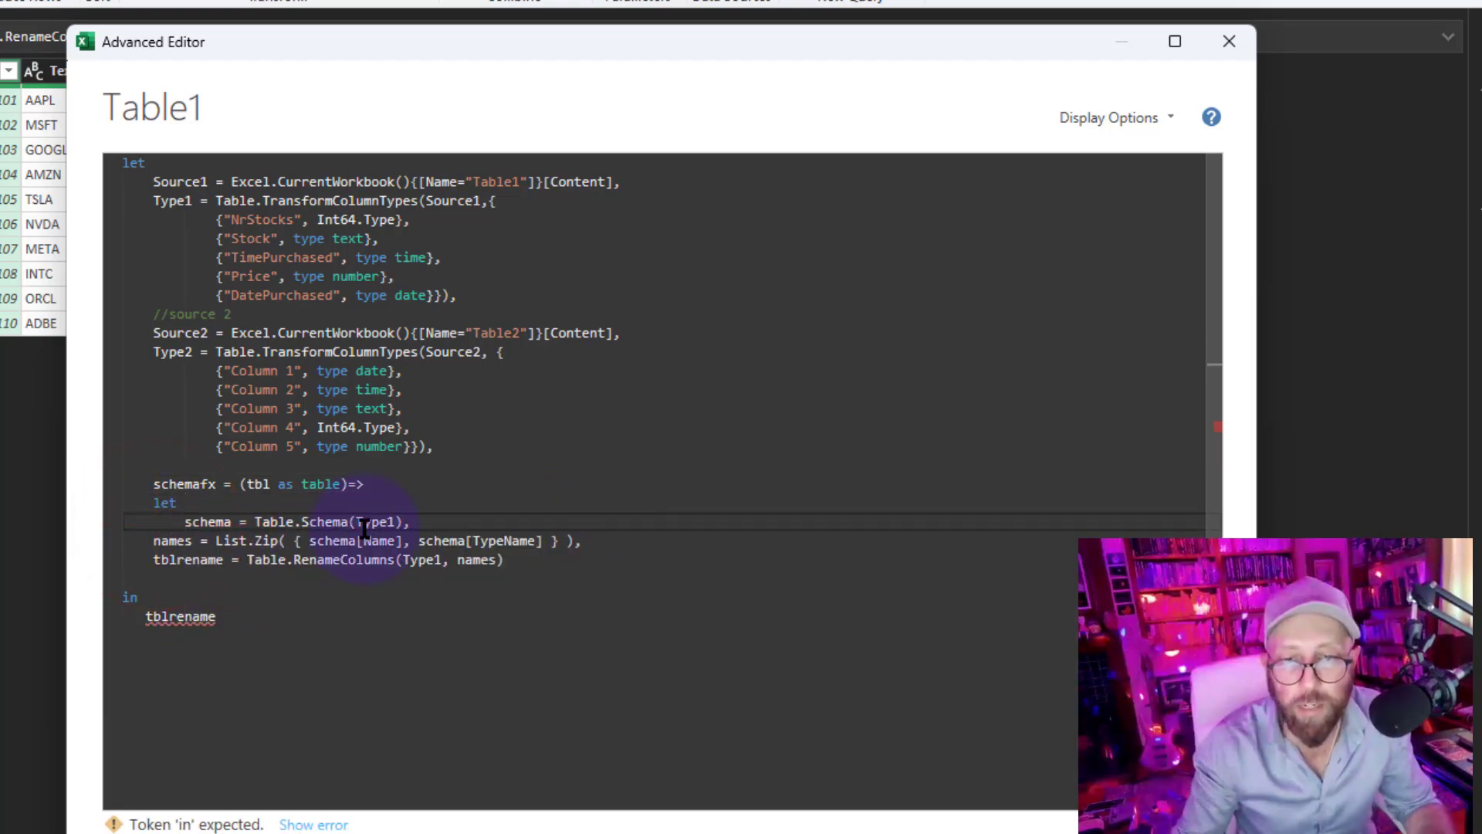
double_click(374, 522)
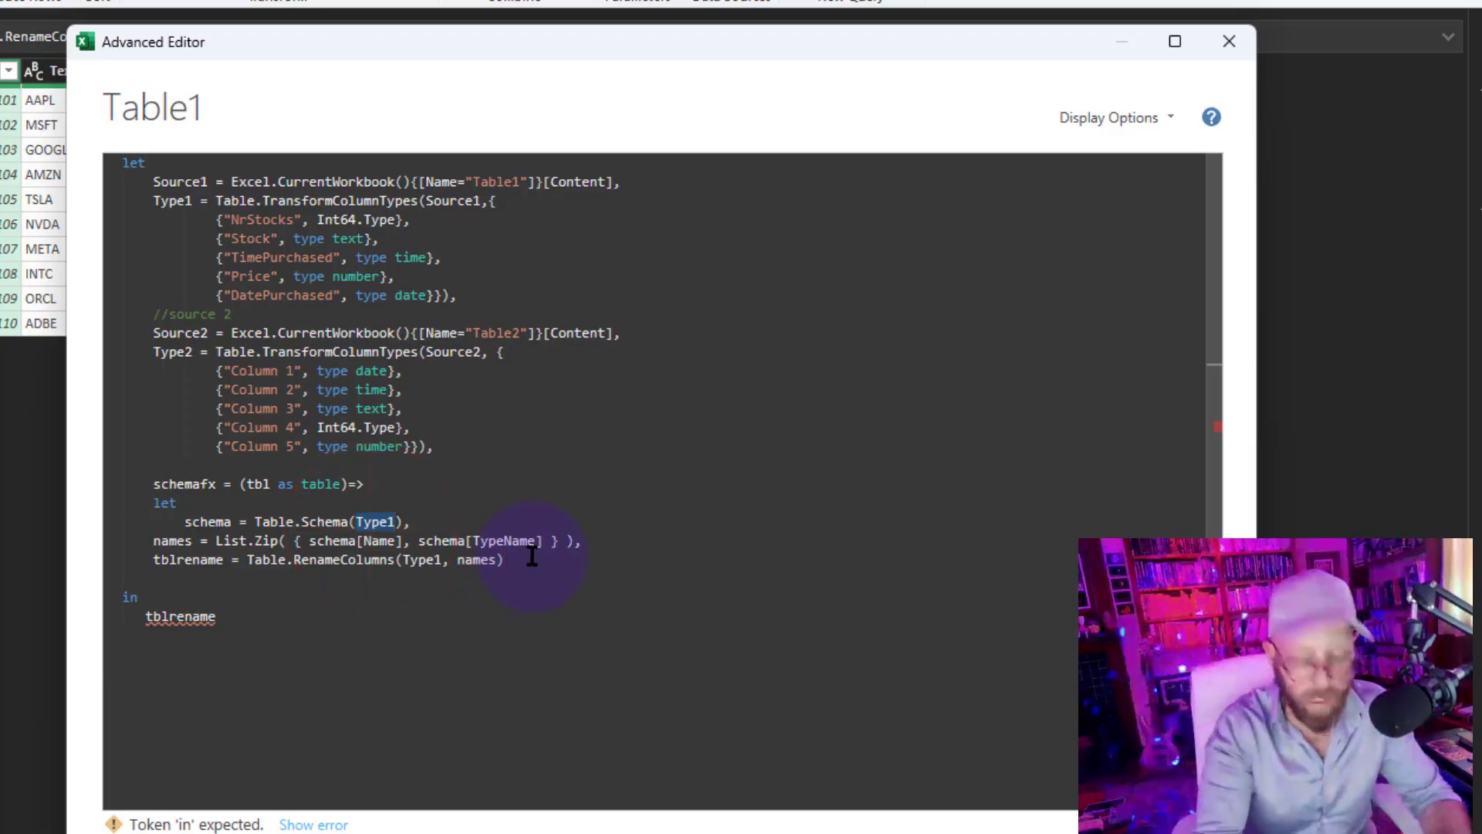
text(tbl)
click(496, 427)
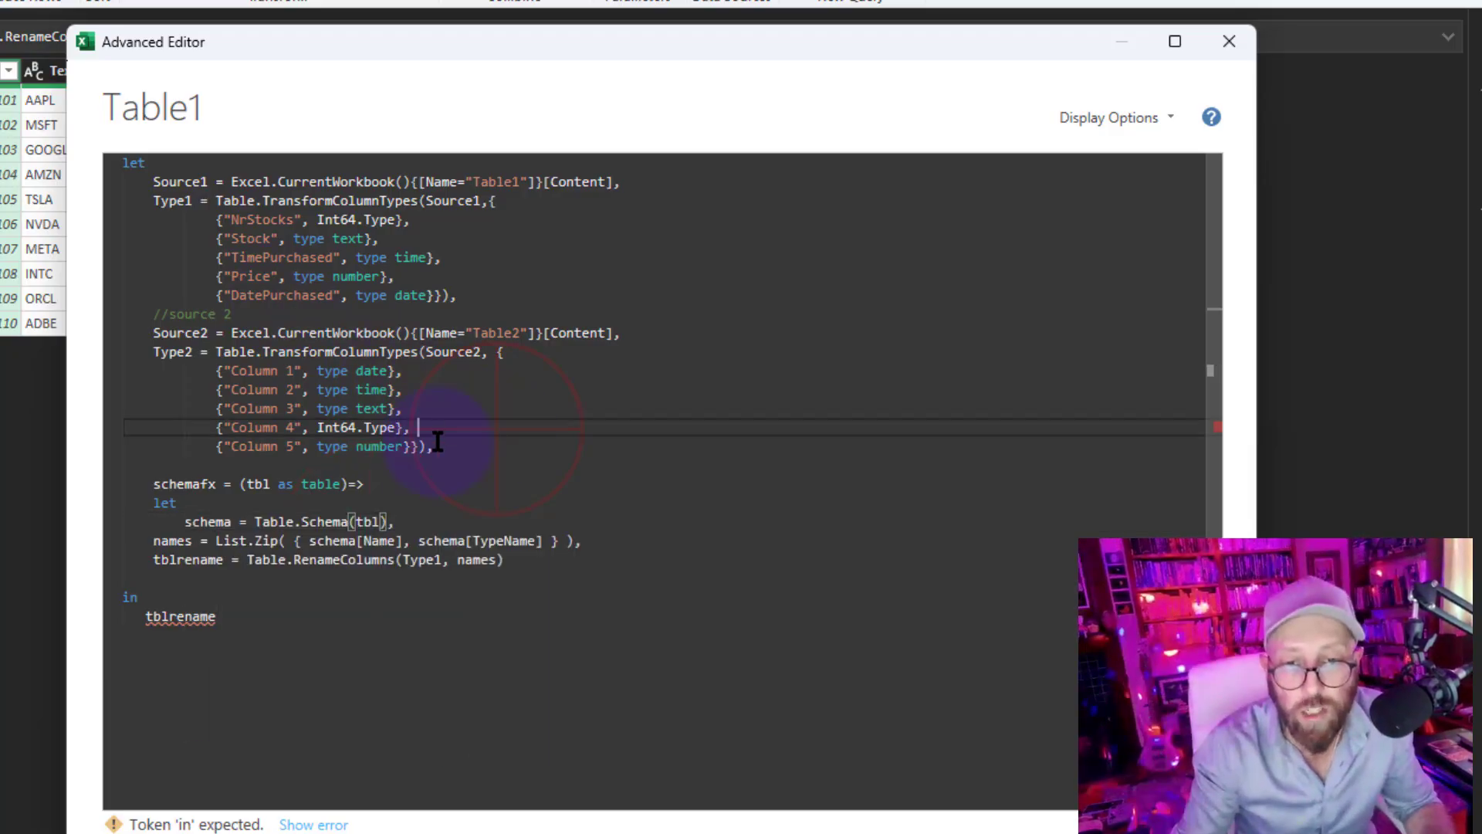
click(154, 542)
key(Tab)
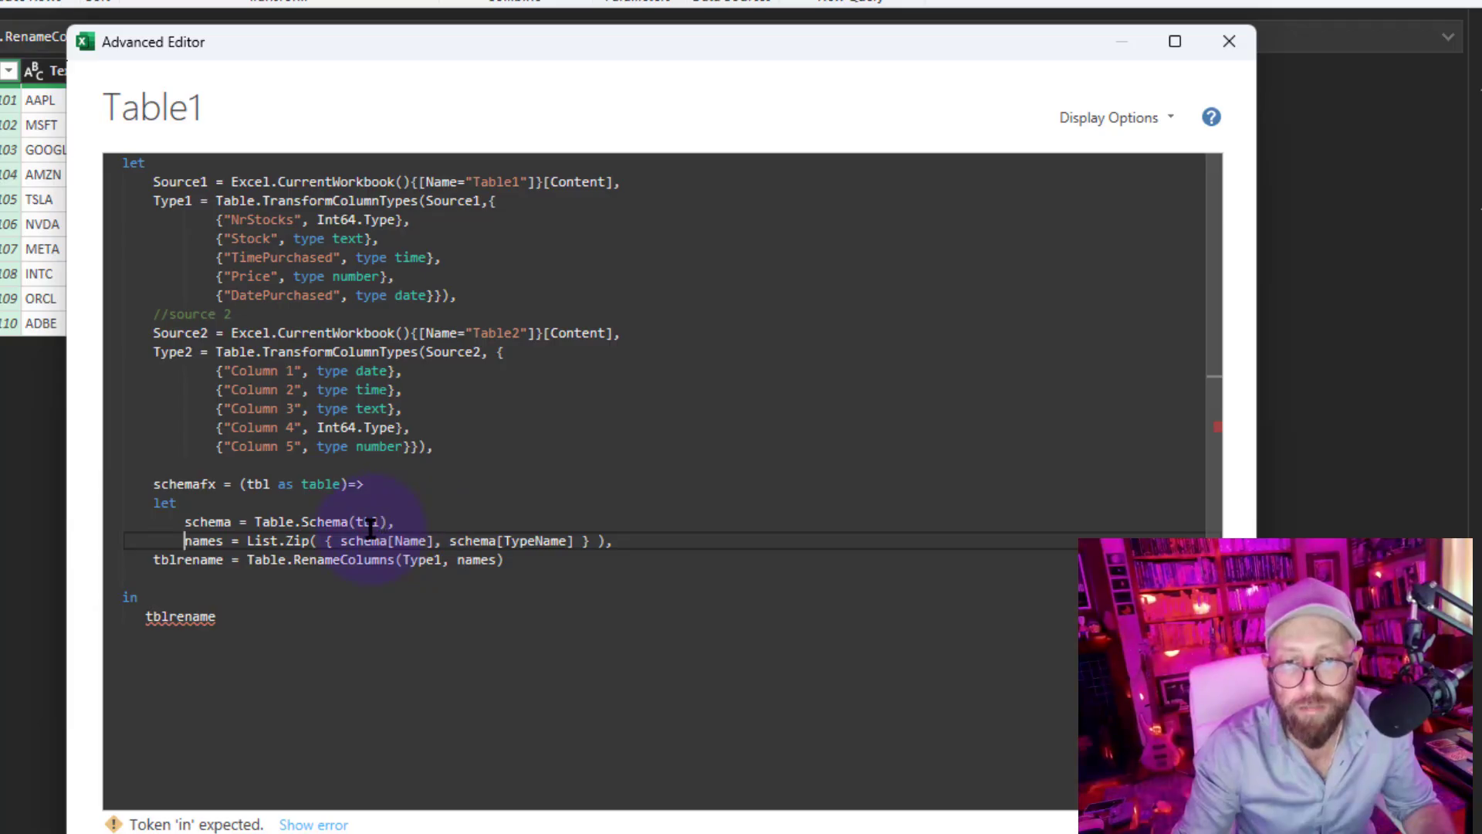
click(158, 559)
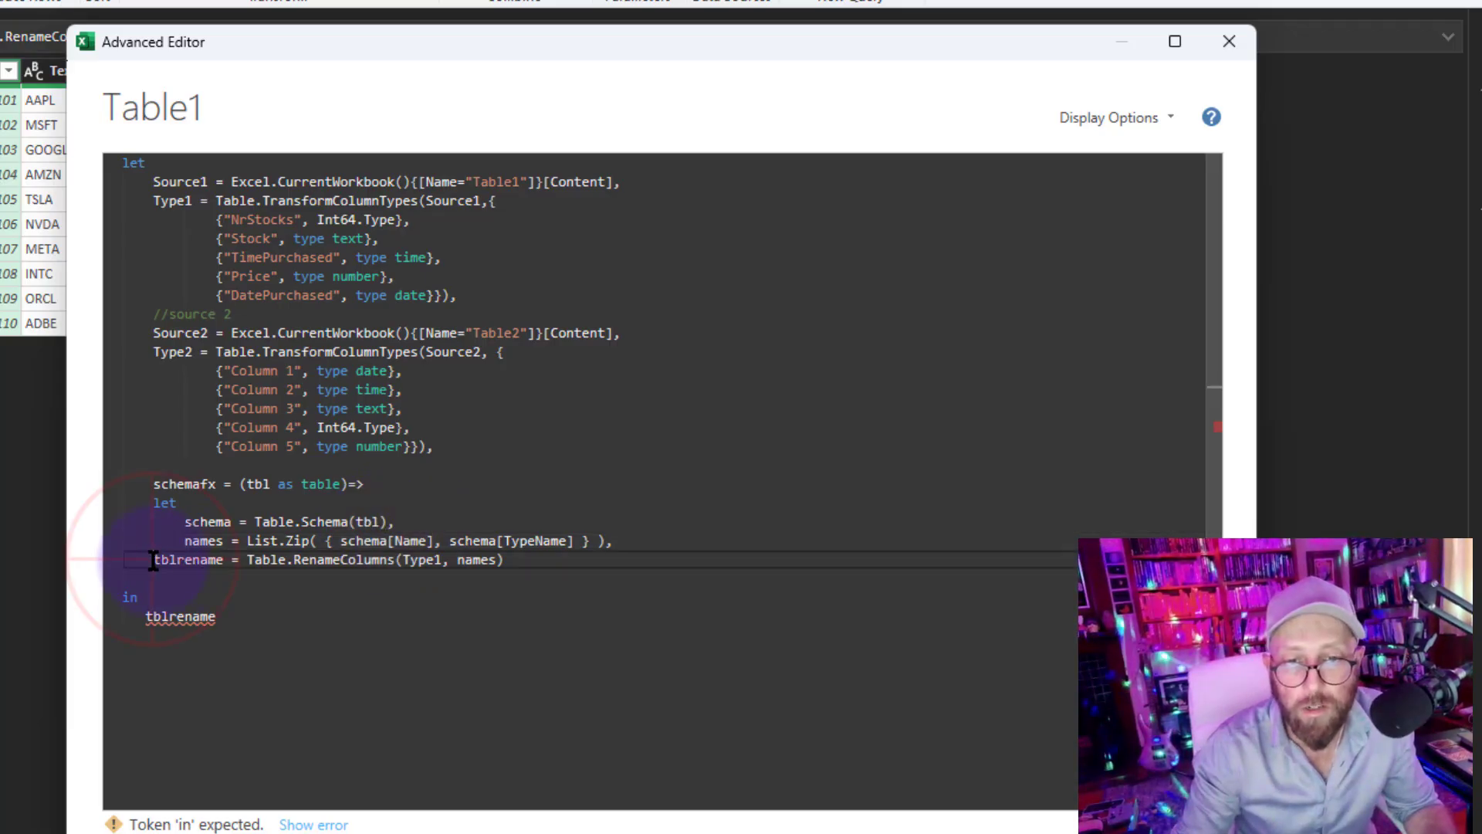
key(Tab)
double_click(458, 561)
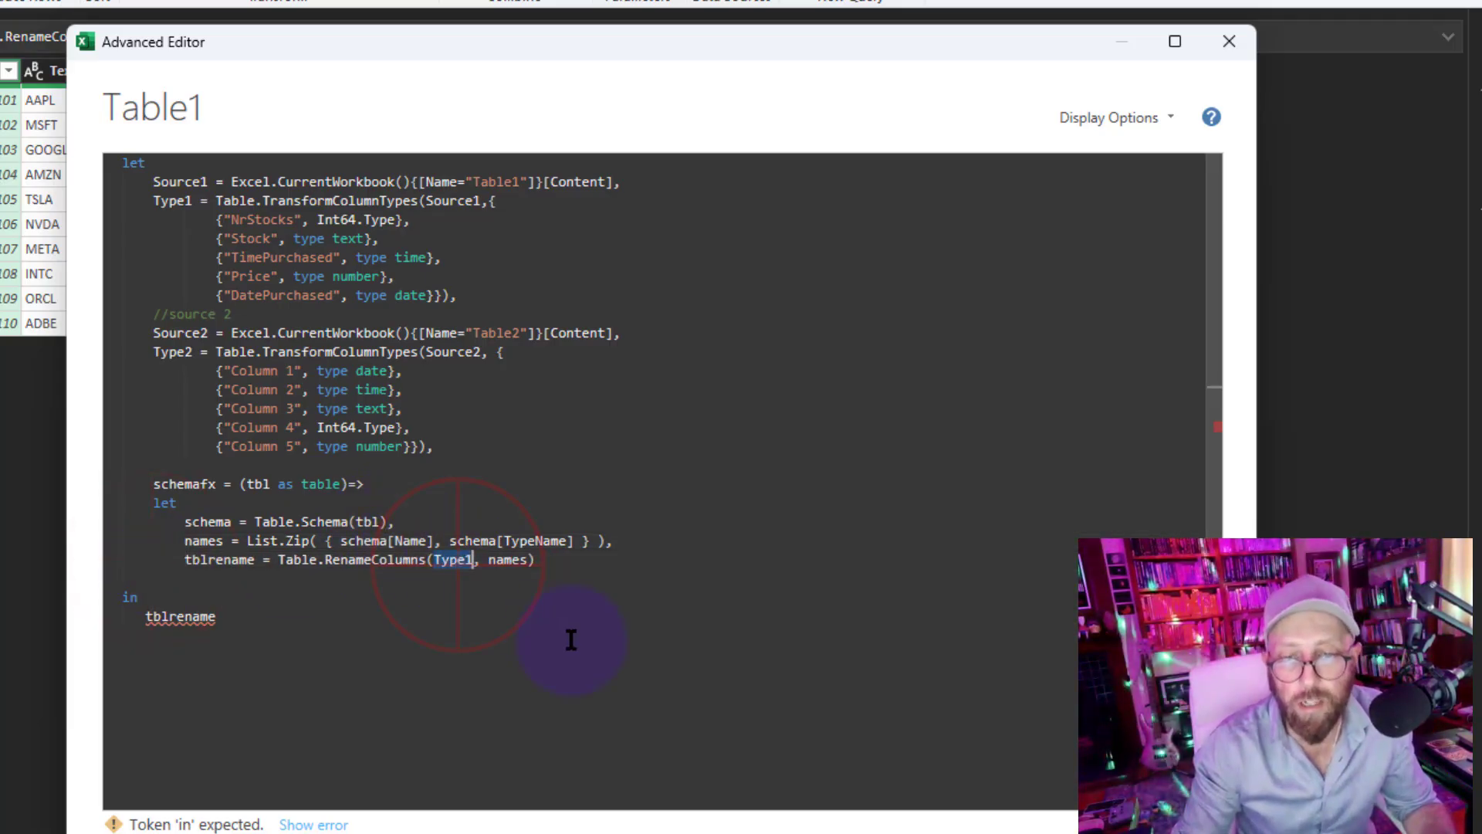
text(tbl)
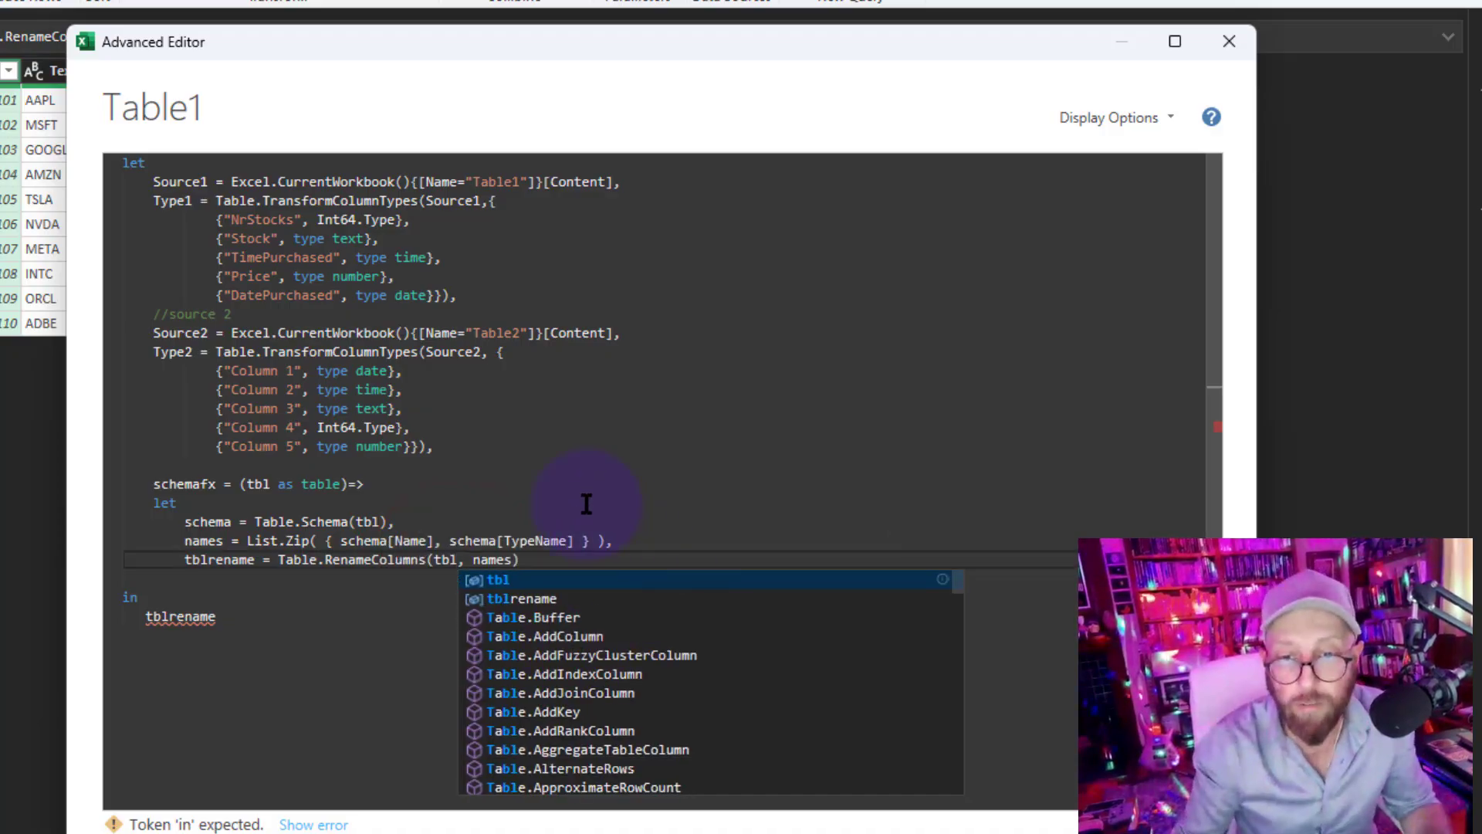
click(585, 503)
- End the function with an inner 'in tblrename' and make schemafx the query's final output
click(532, 562)
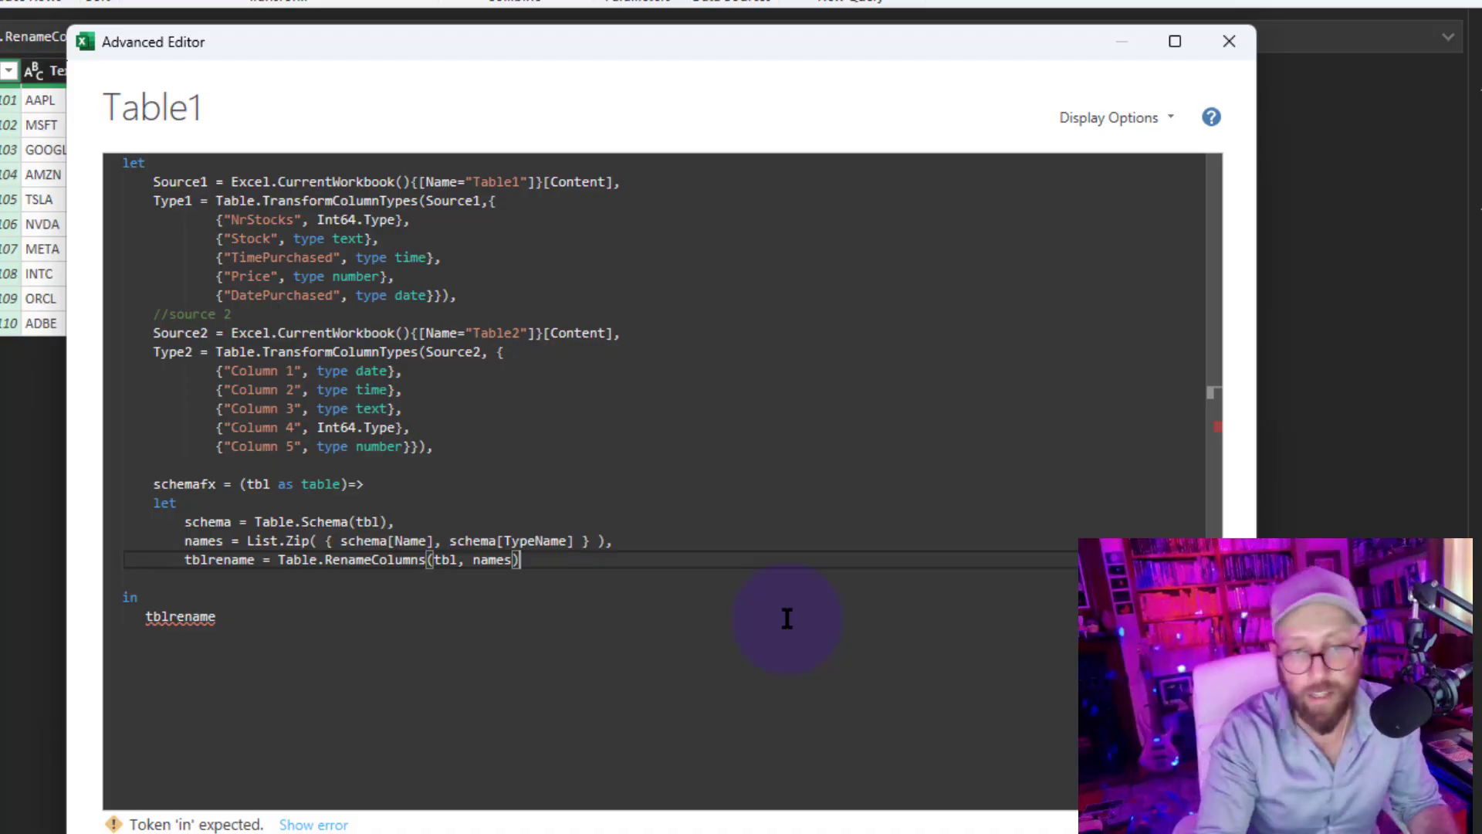
key(Return)
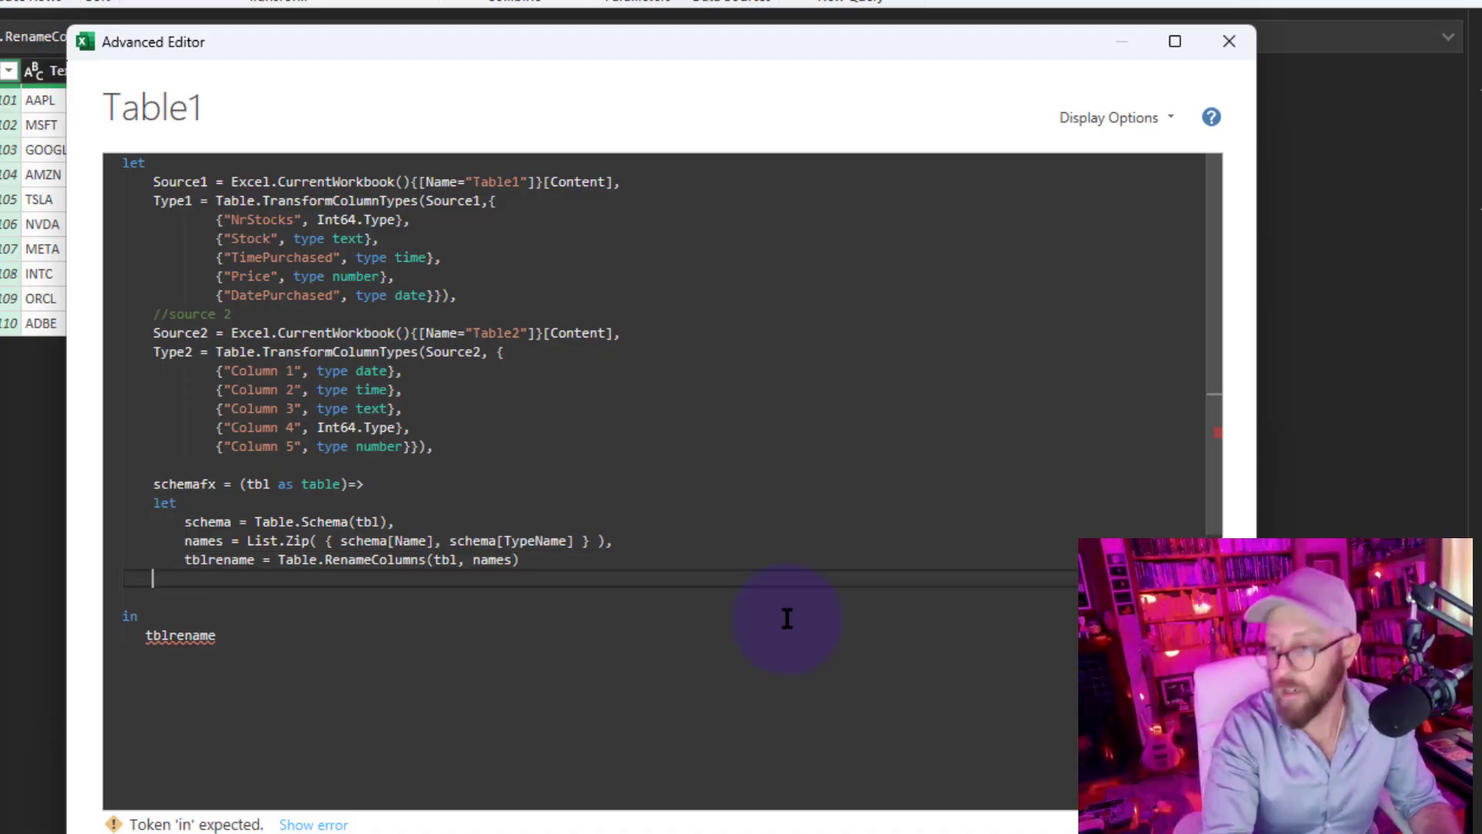
text(in)
key(Return)
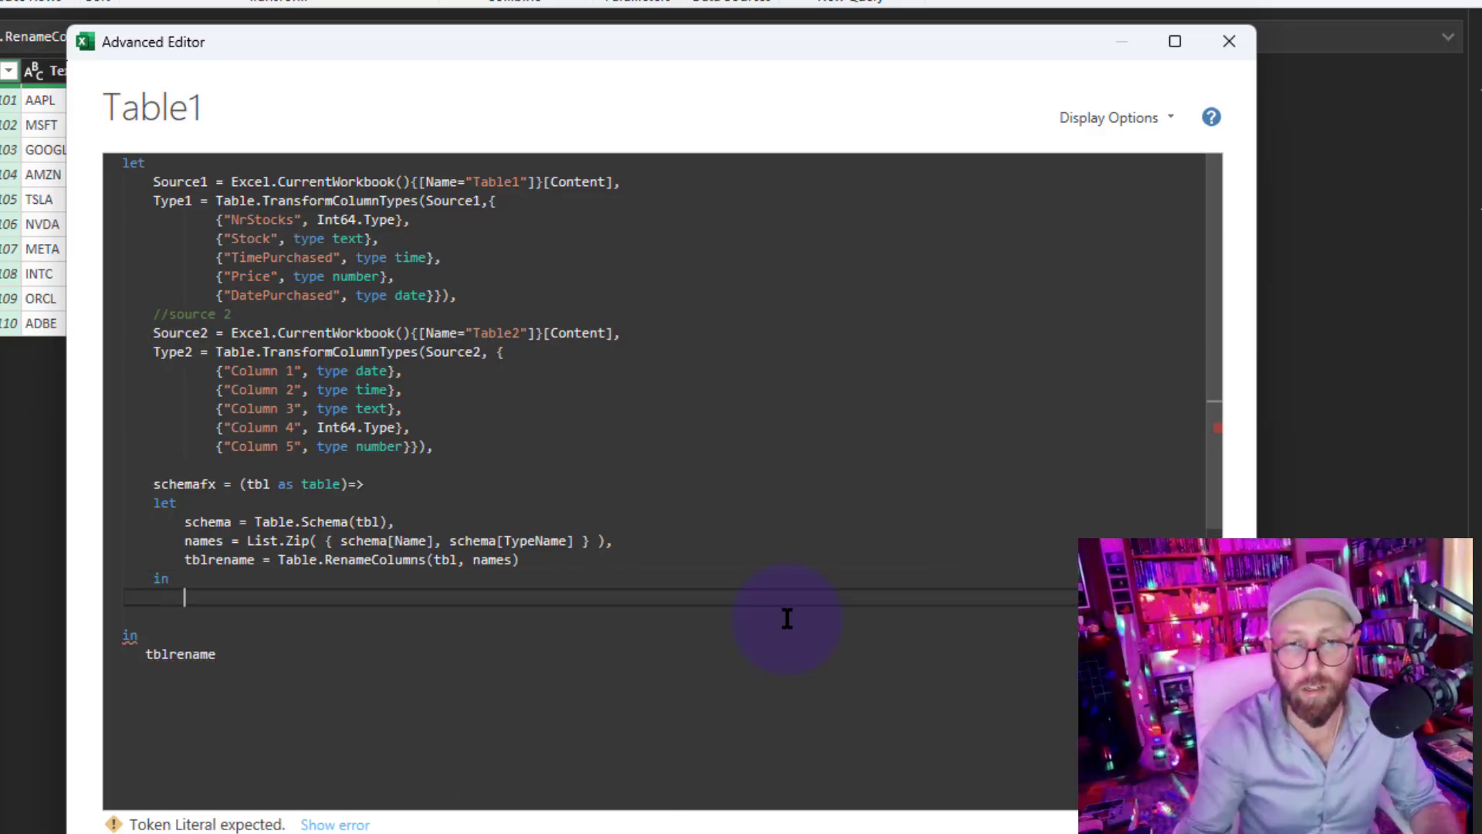
double_click(228, 561)
key(ctrl+c)
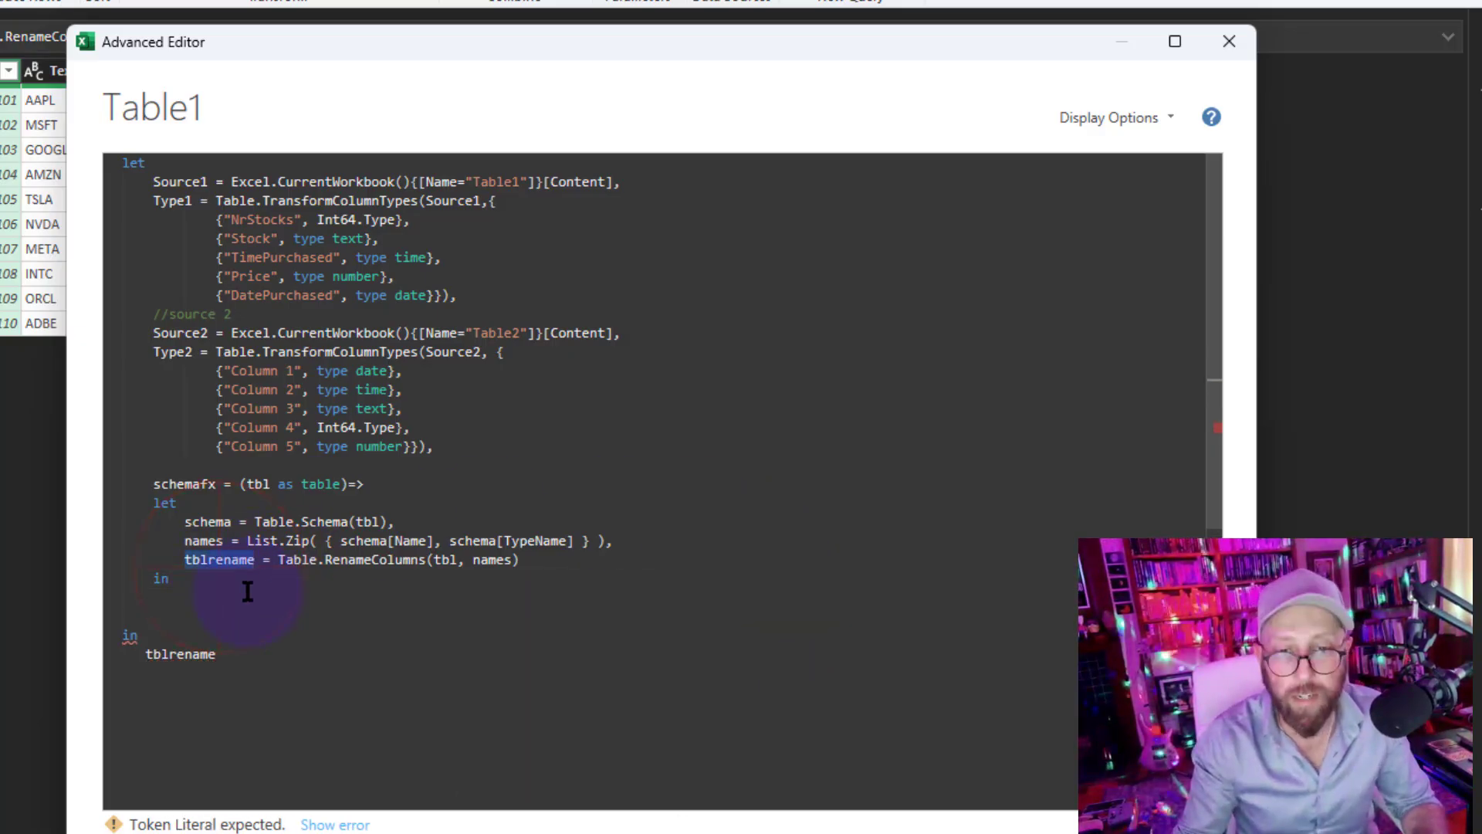
click(247, 591)
key(ctrl+v)
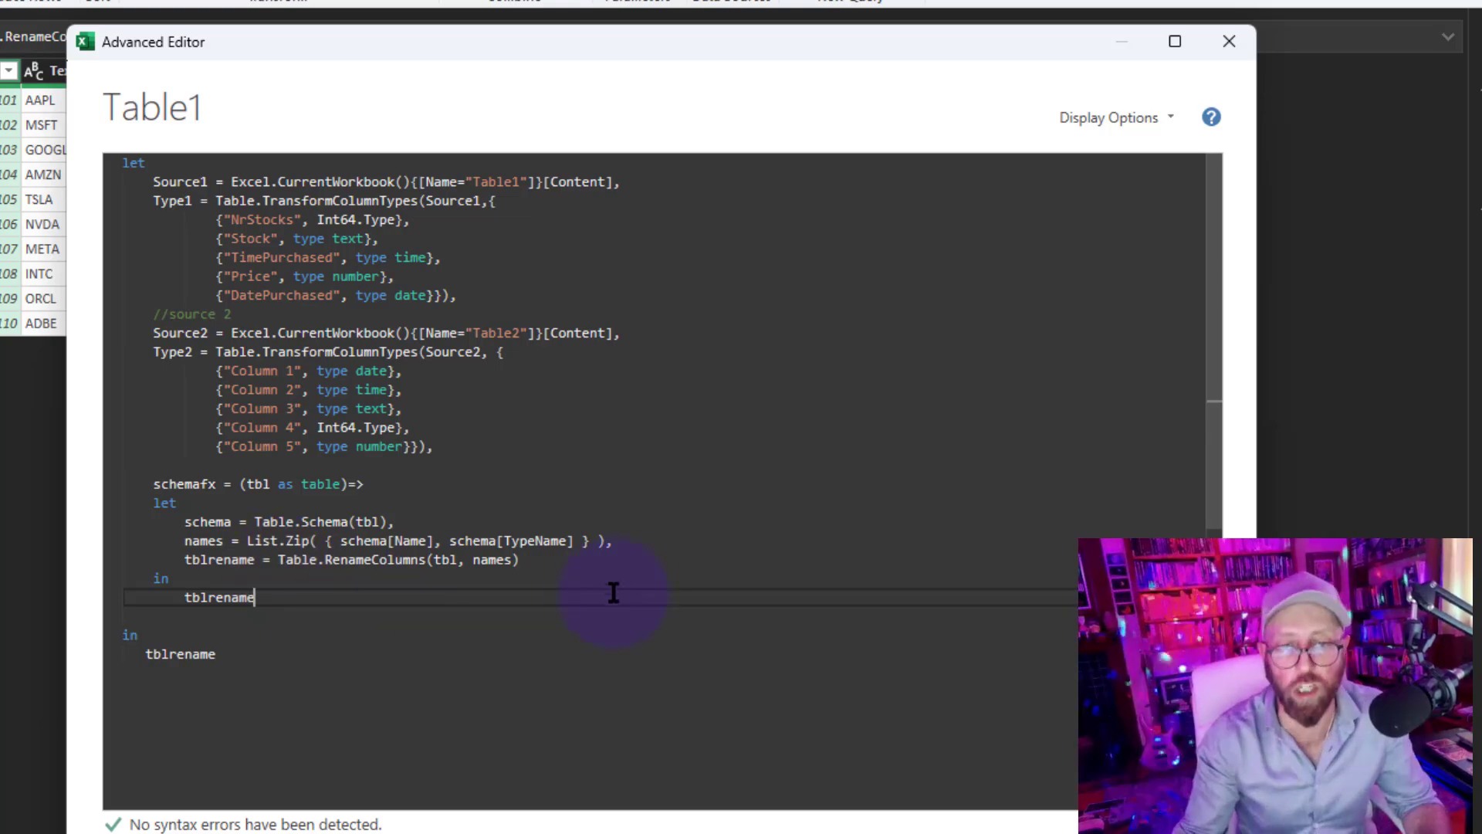
double_click(191, 479)
key(ctrl+c)
double_click(185, 653)
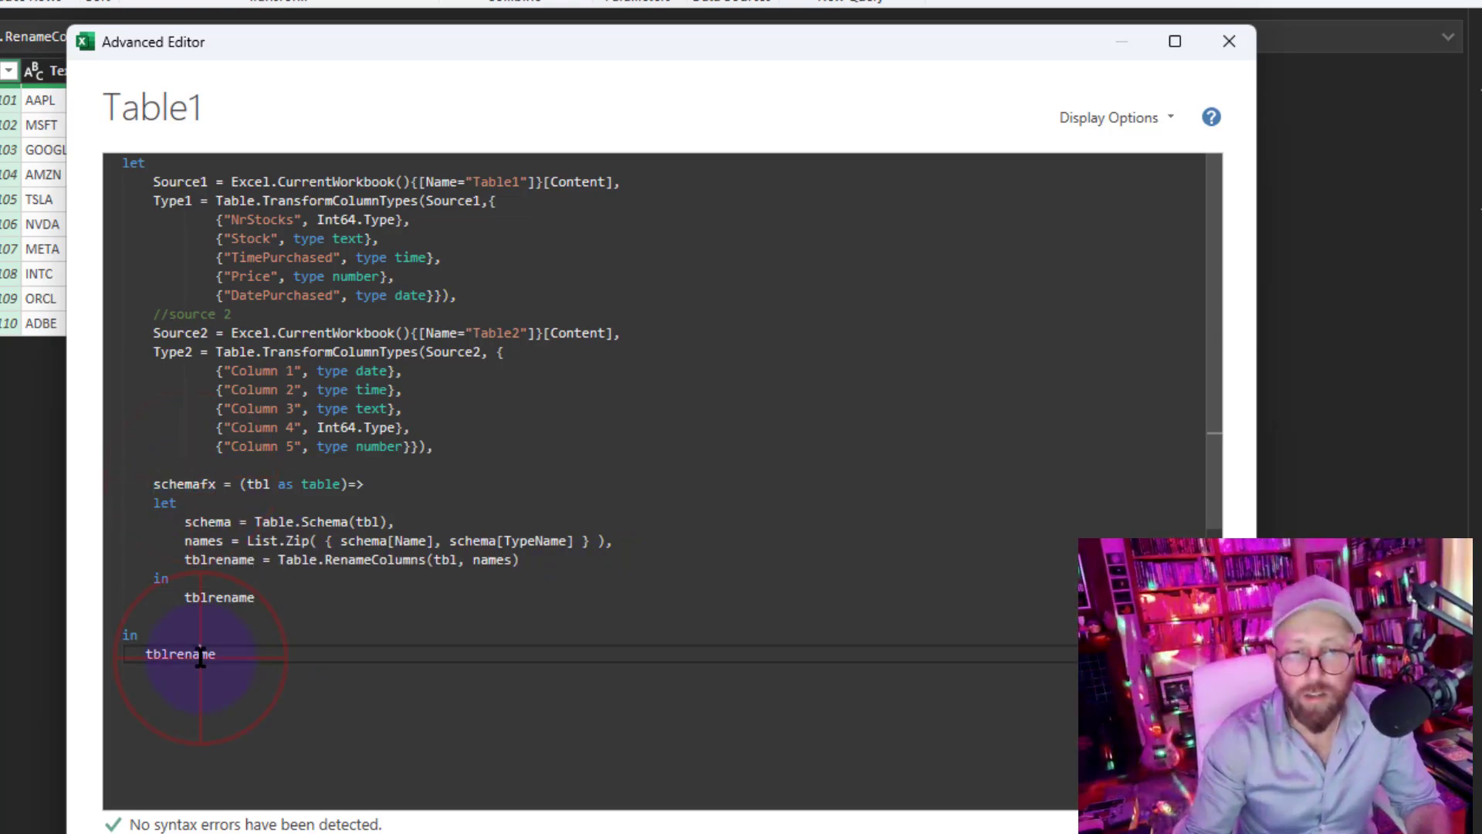
key(ctrl+v)
click(1124, 825)
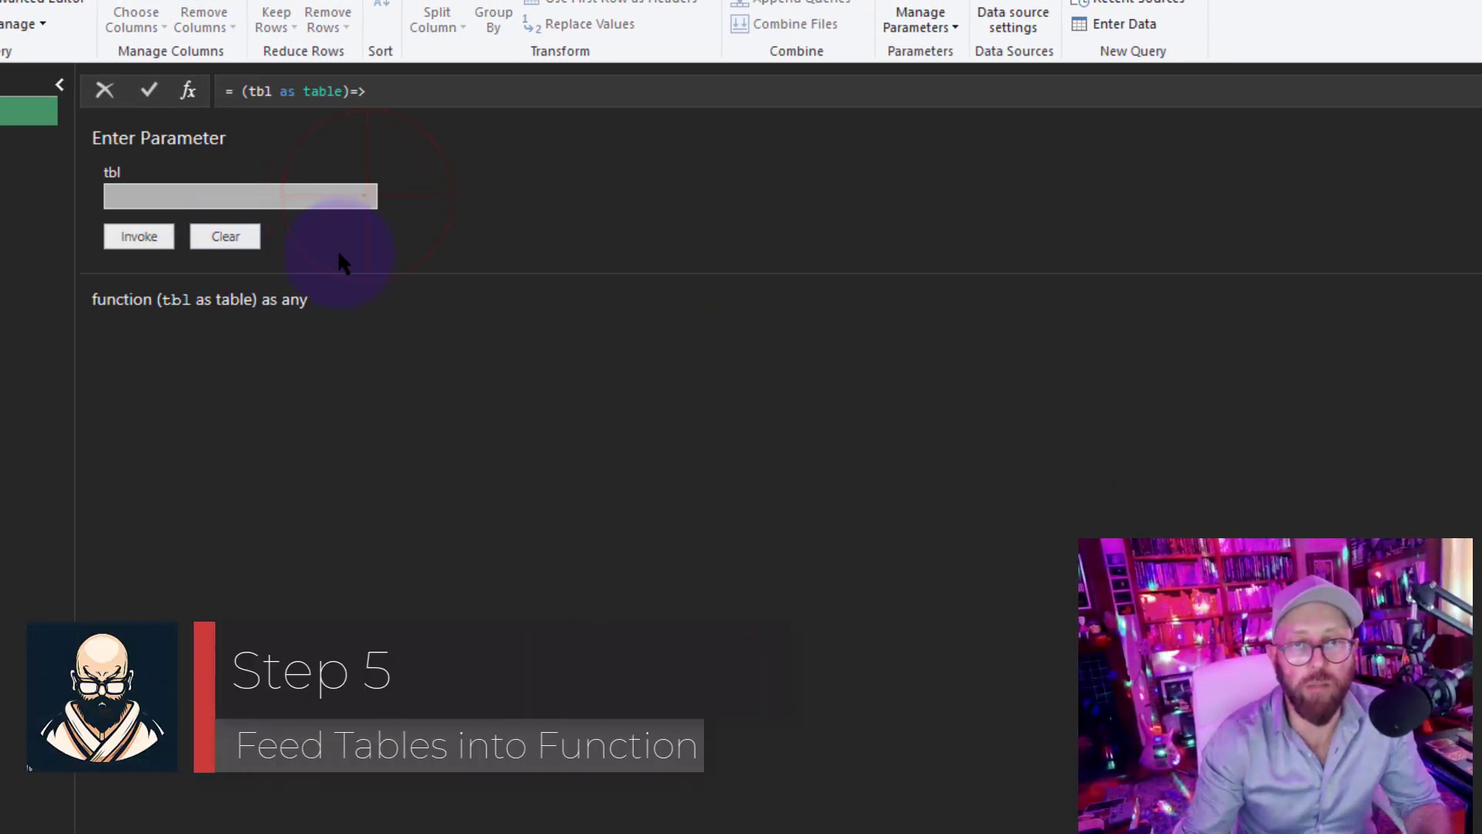
- Add a joins = schemafx(Type1) step after the function and return joins
click(28, 0)
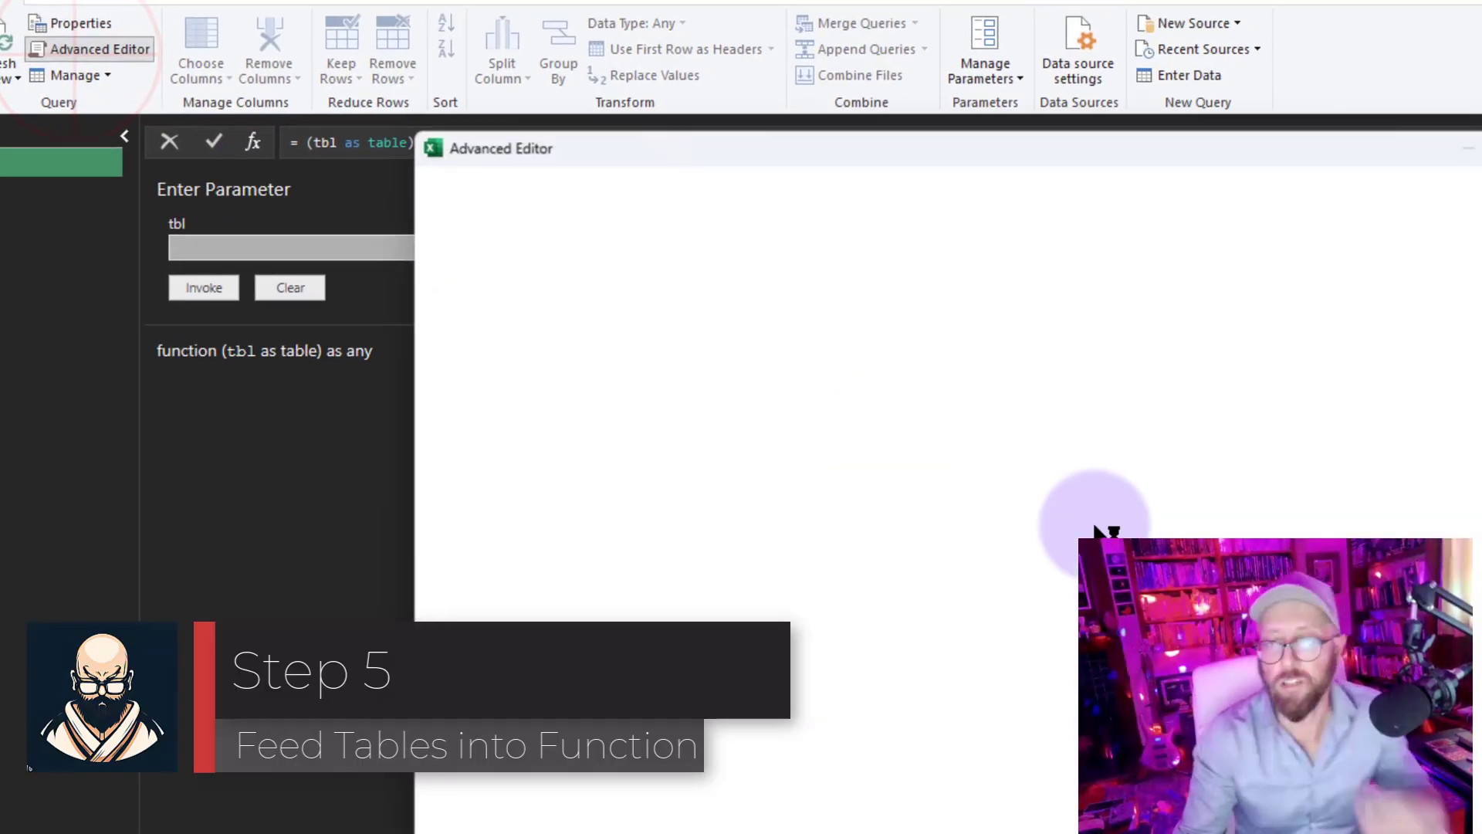
click(626, 703)
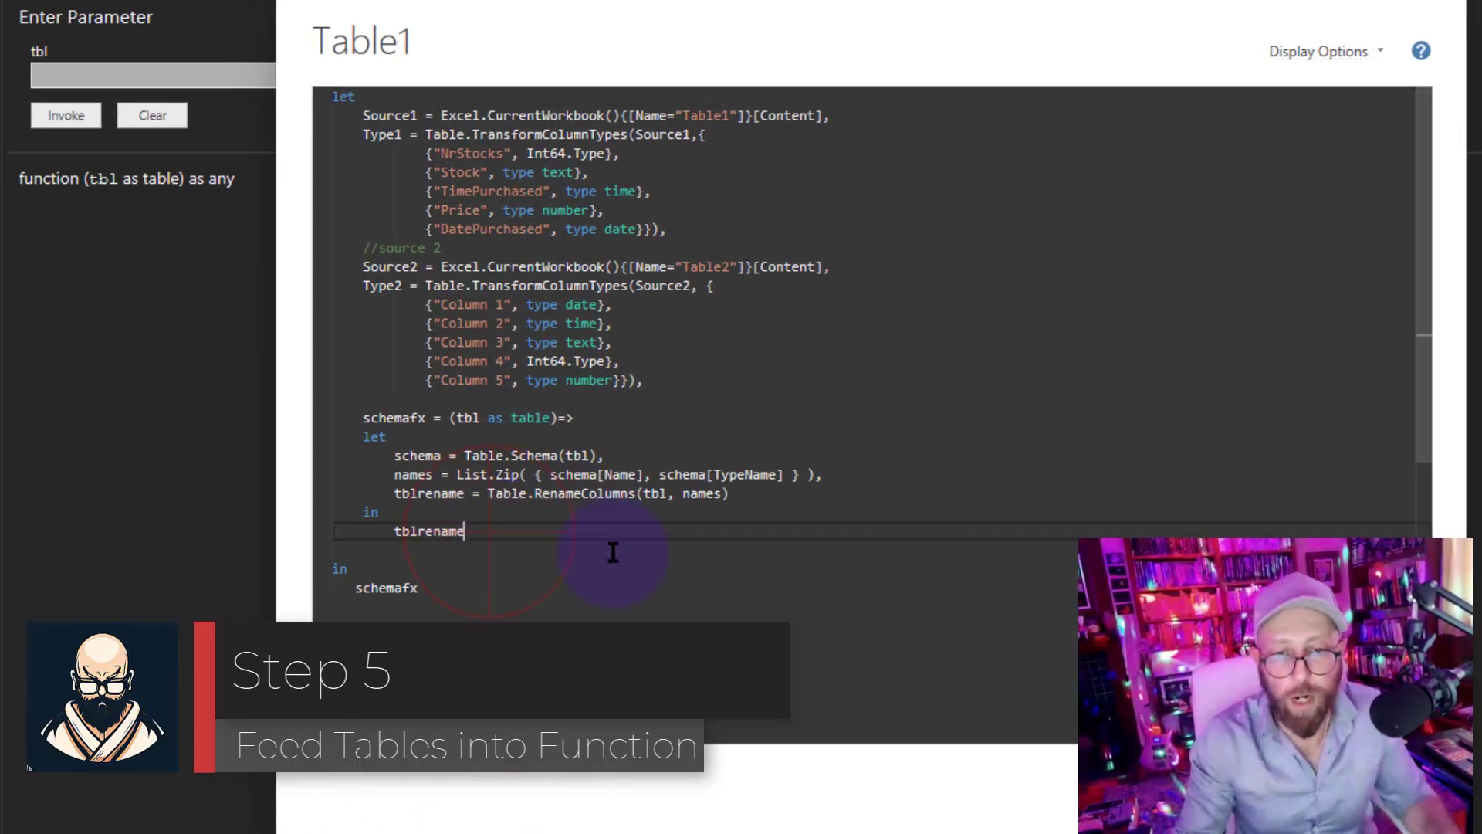
text(,)
key(Return)
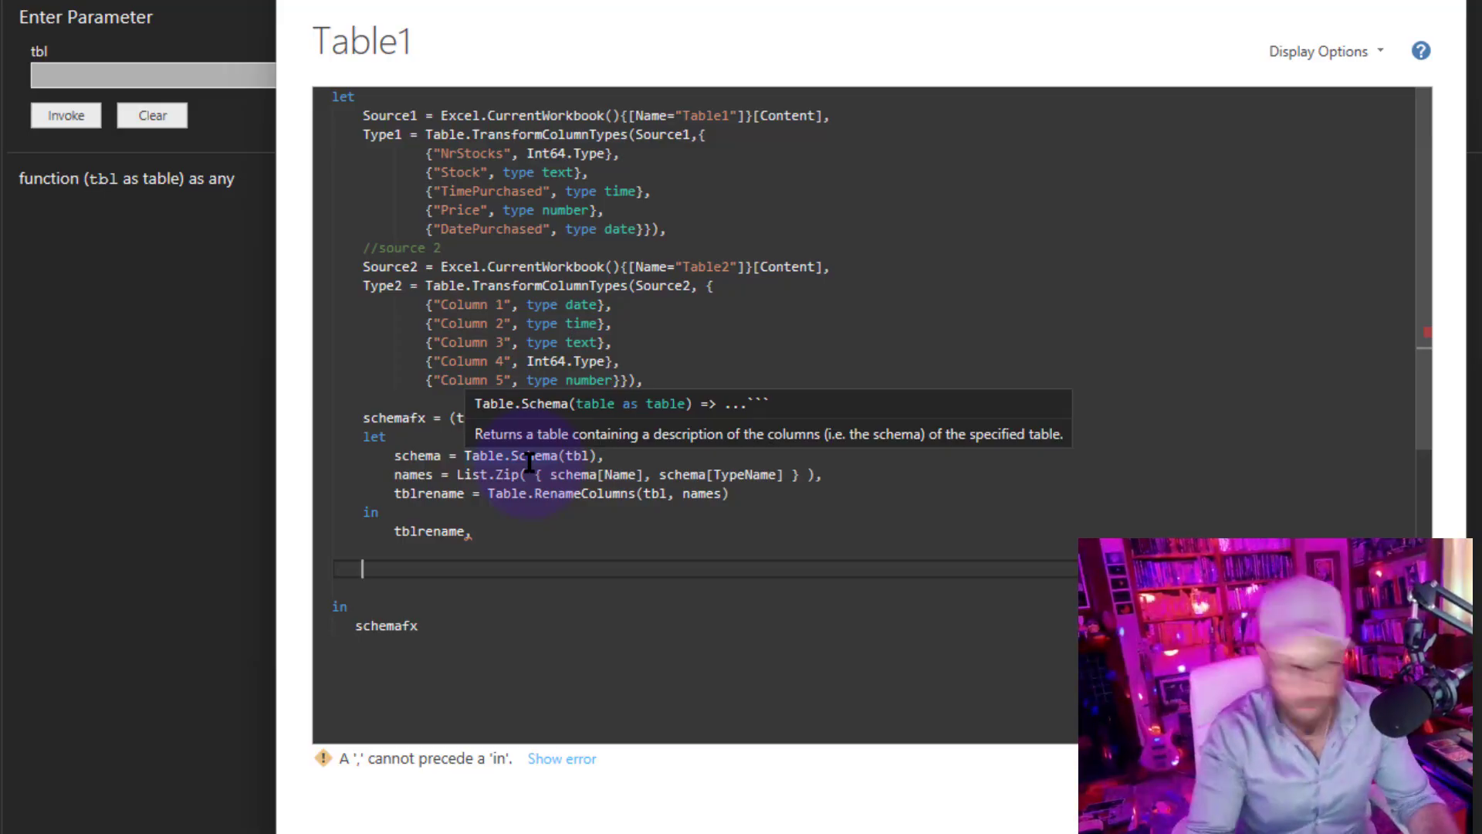
text(joins = )
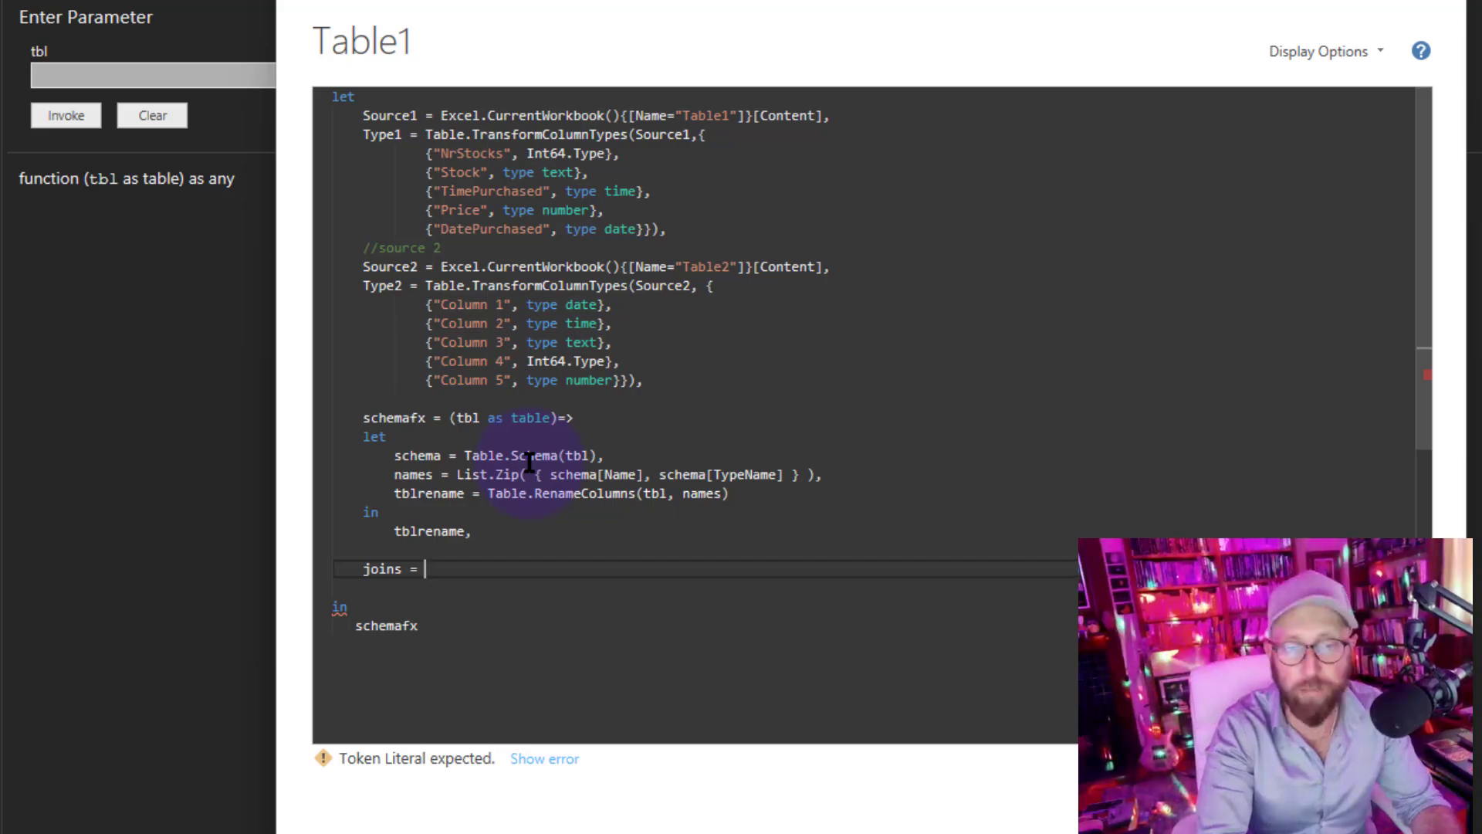
text(schemafx()
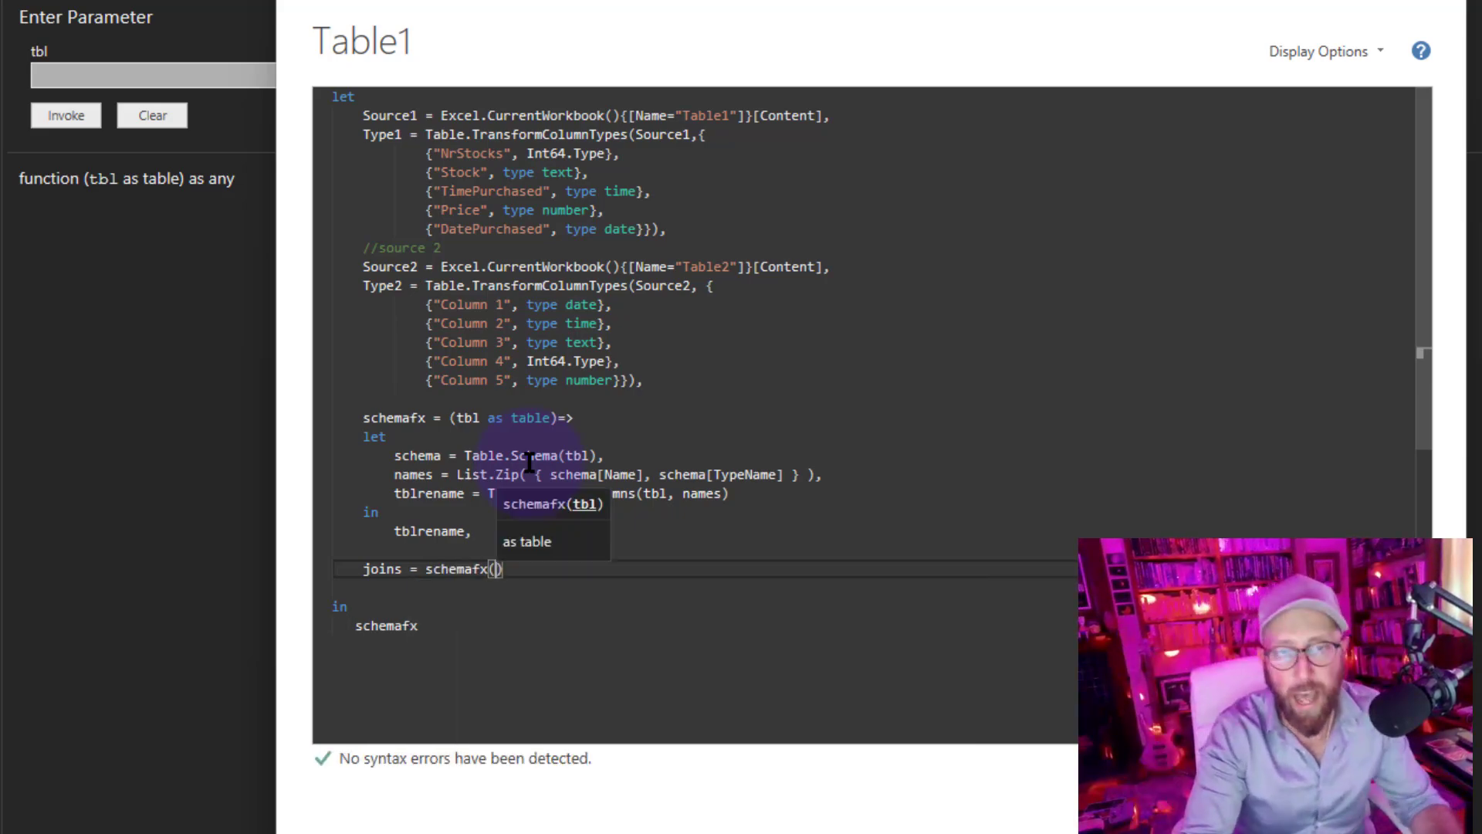
text(Type1)
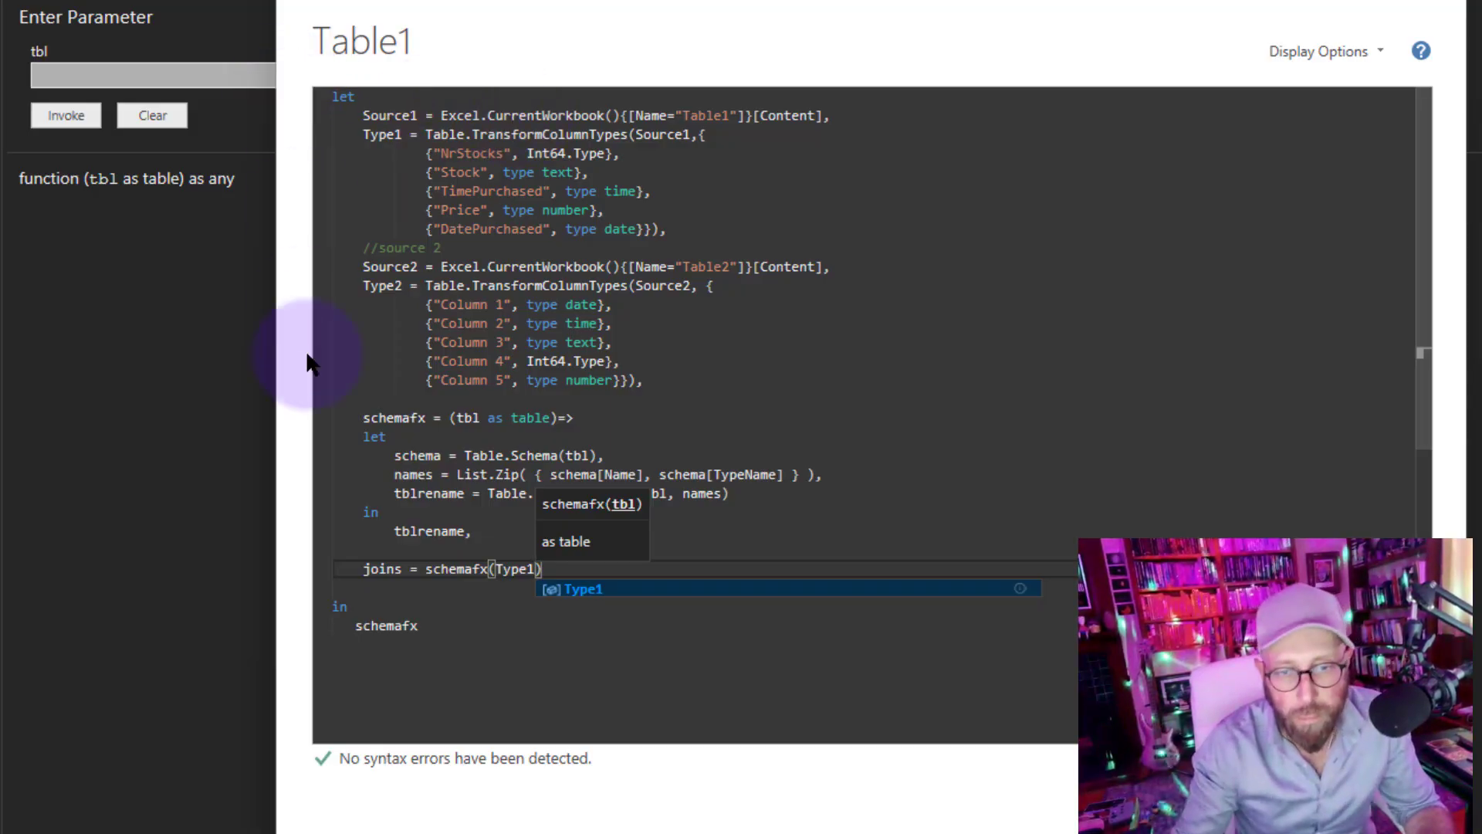
double_click(393, 572)
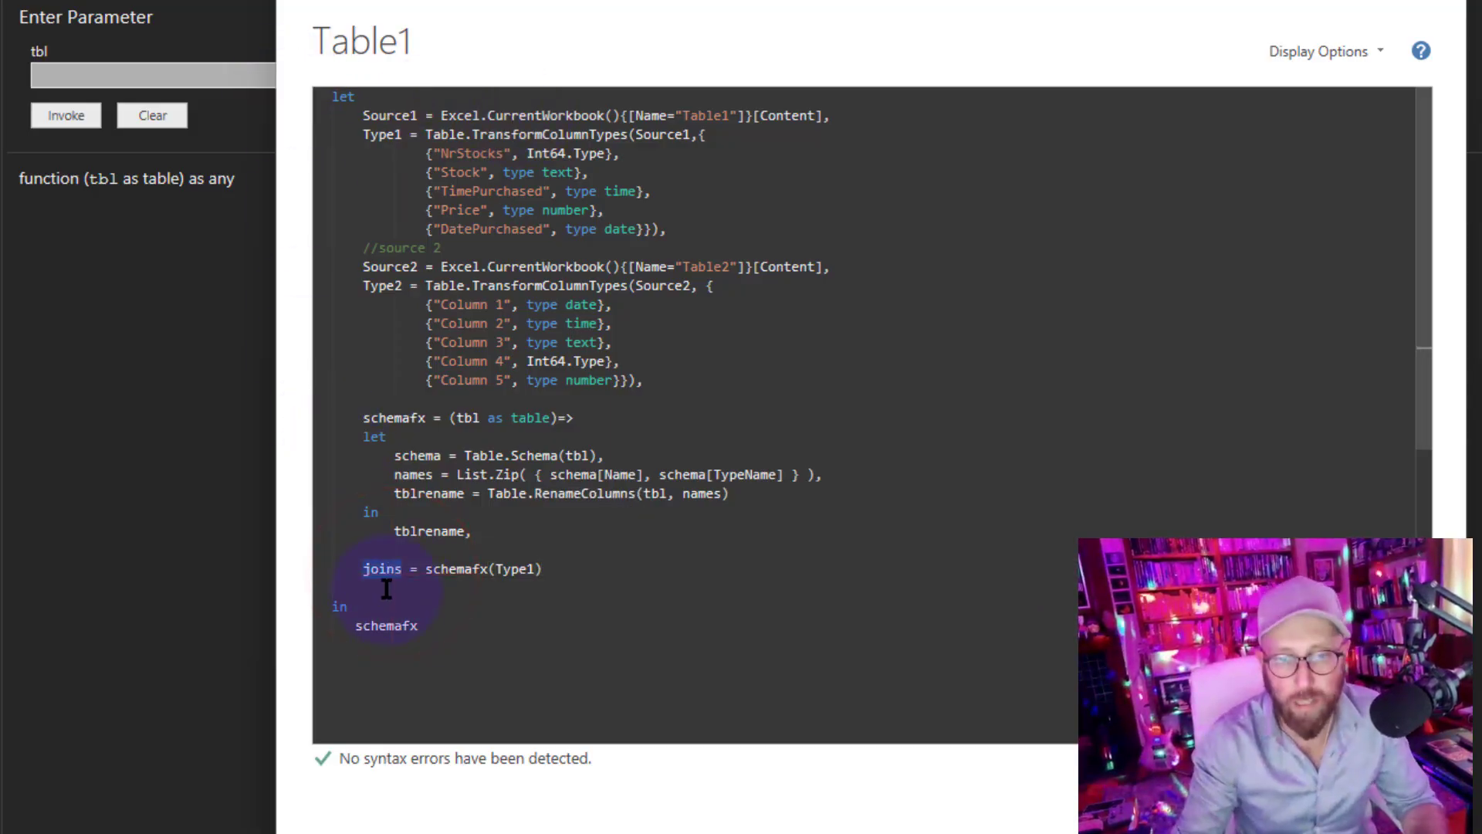
double_click(399, 626)
key(ctrl+v)
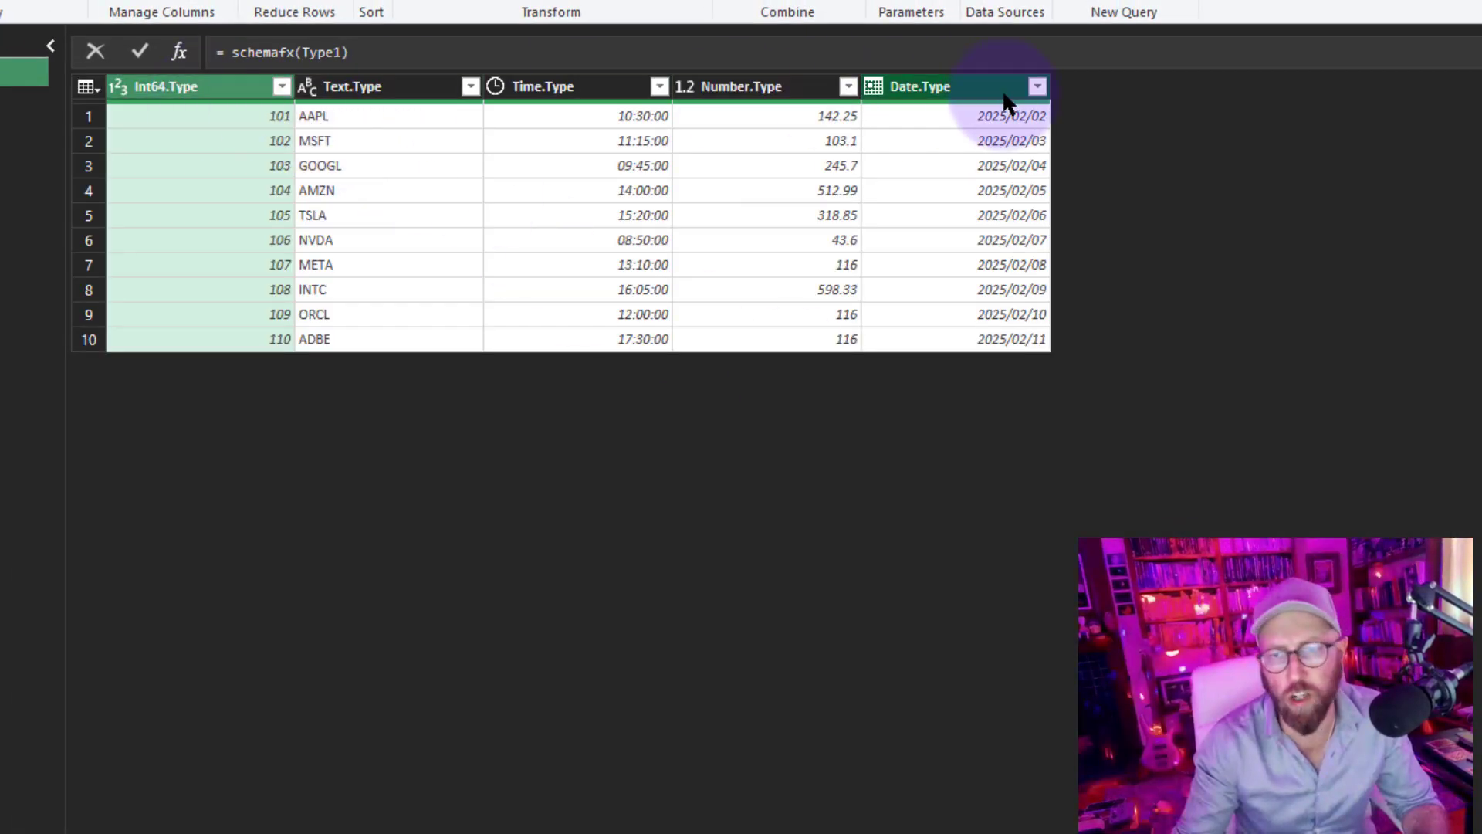
- Extend joins to schemafx(Type1) & schemafx(Type2) to append the renamed Table2
click(82, 5)
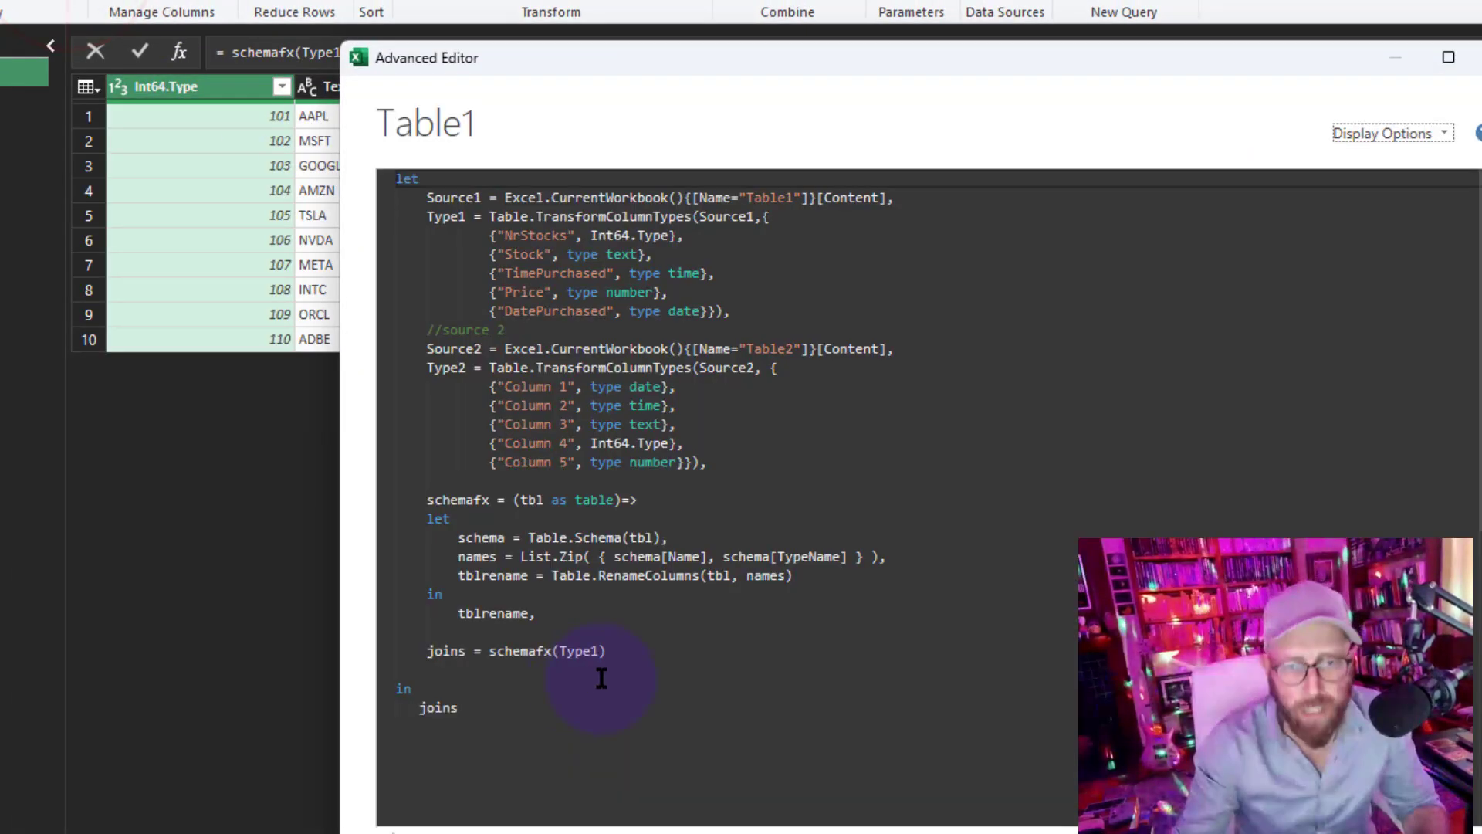
click(639, 652)
text(& )
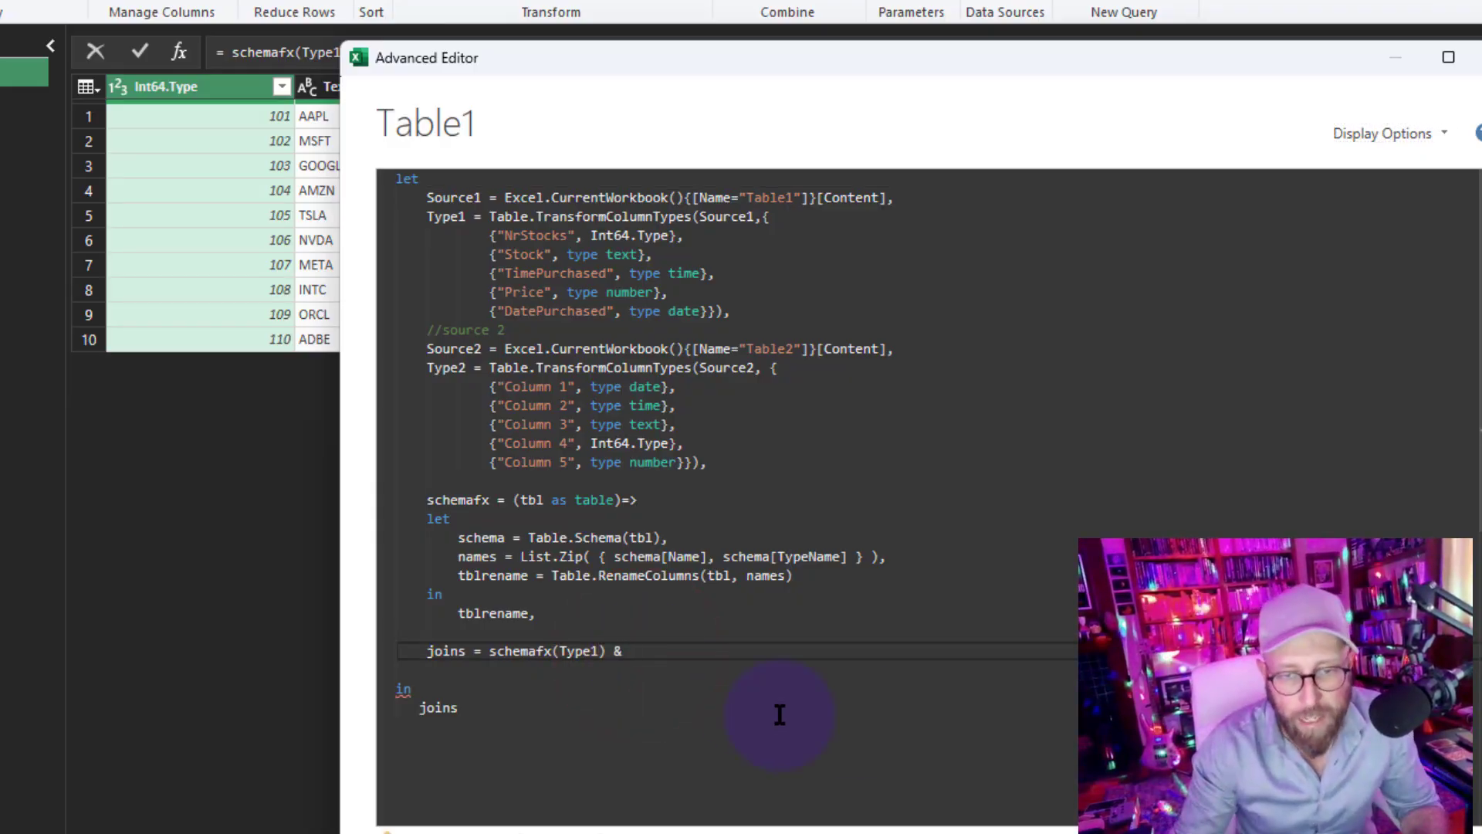
text(schemafx)
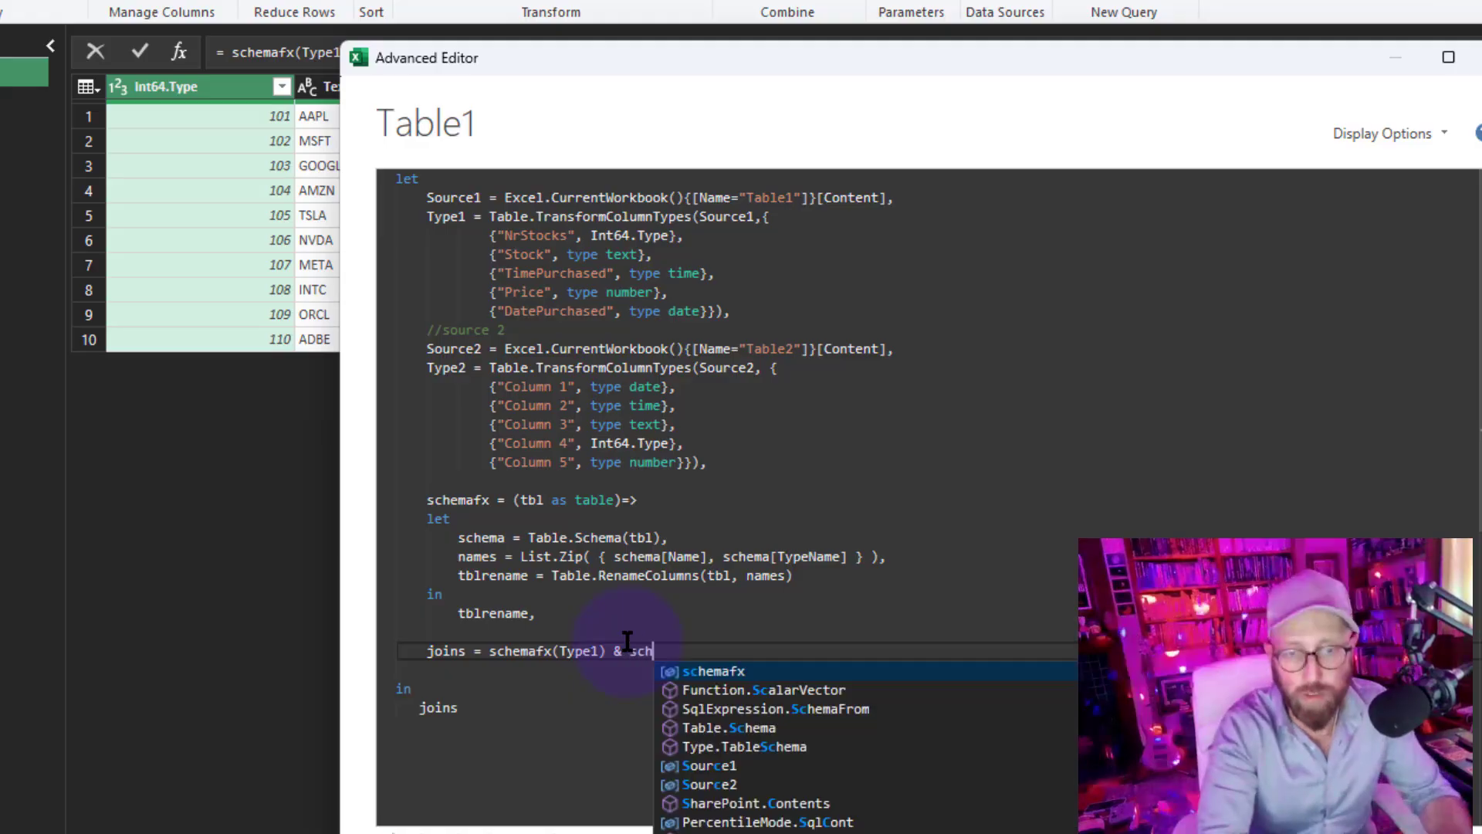
text((Typ)
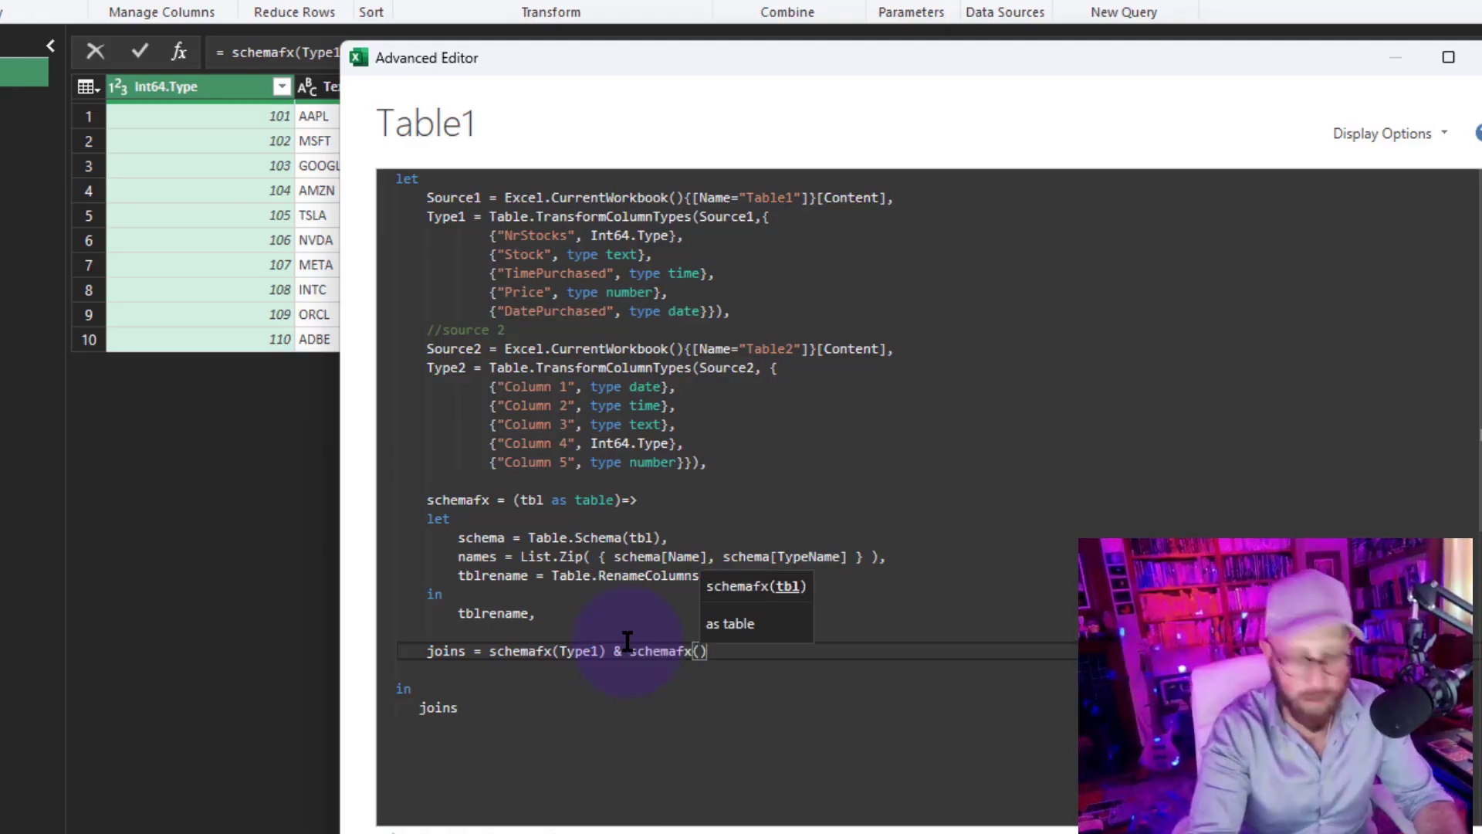
text(e2)
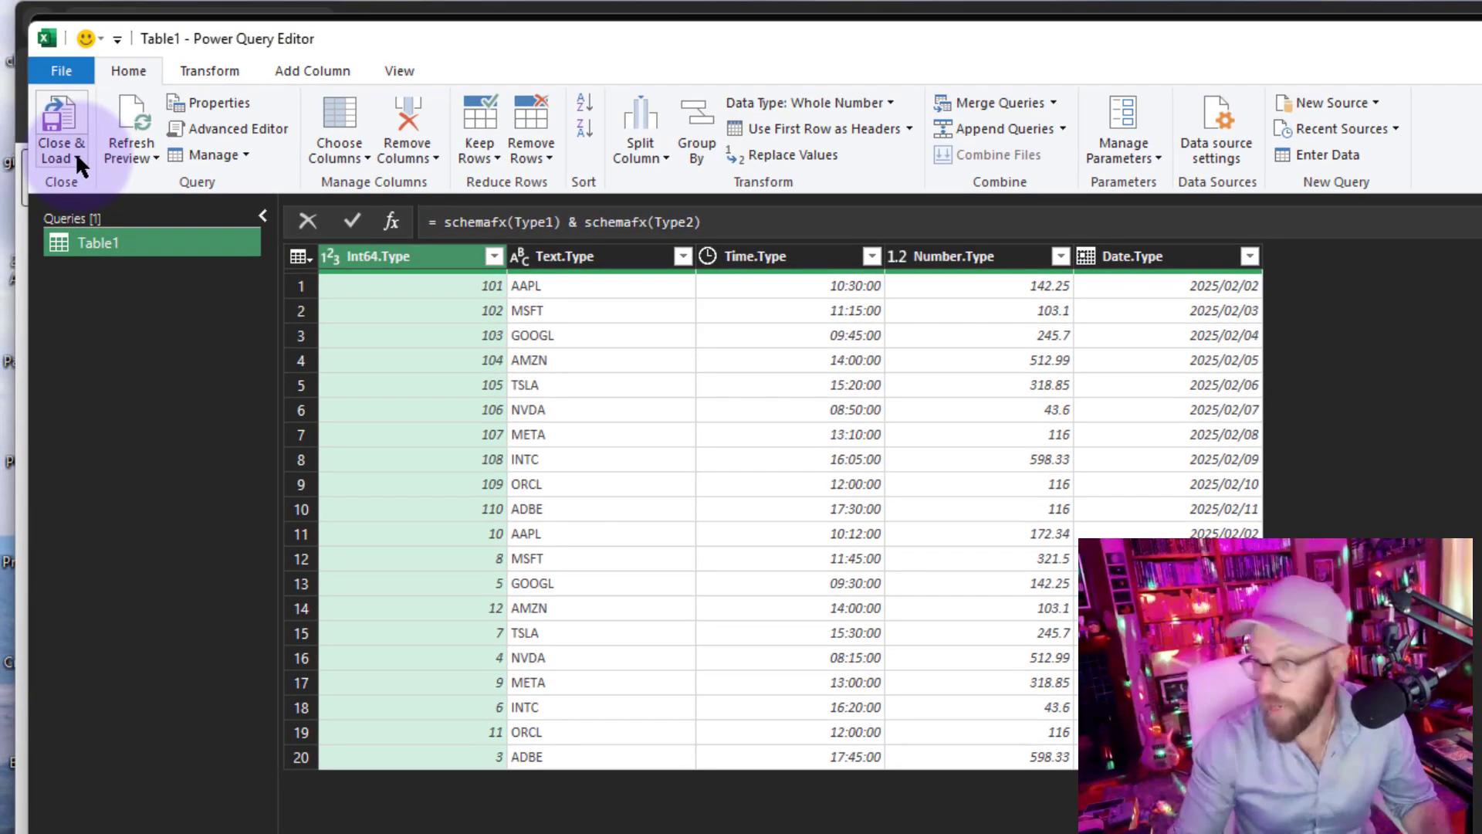
- Close & Load the 20-row appended result into the Excel sheet
click(79, 155)
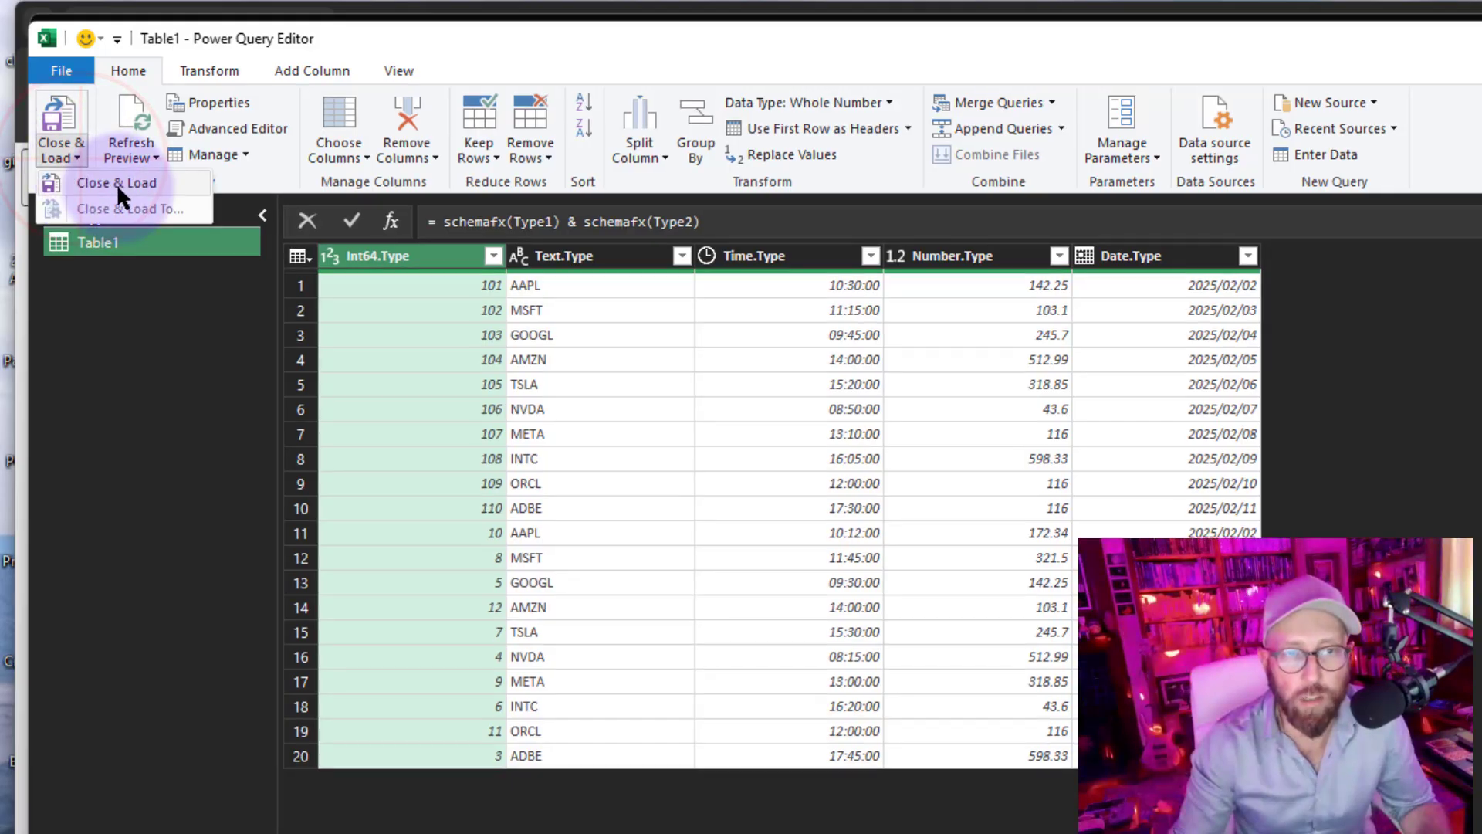
click(117, 183)
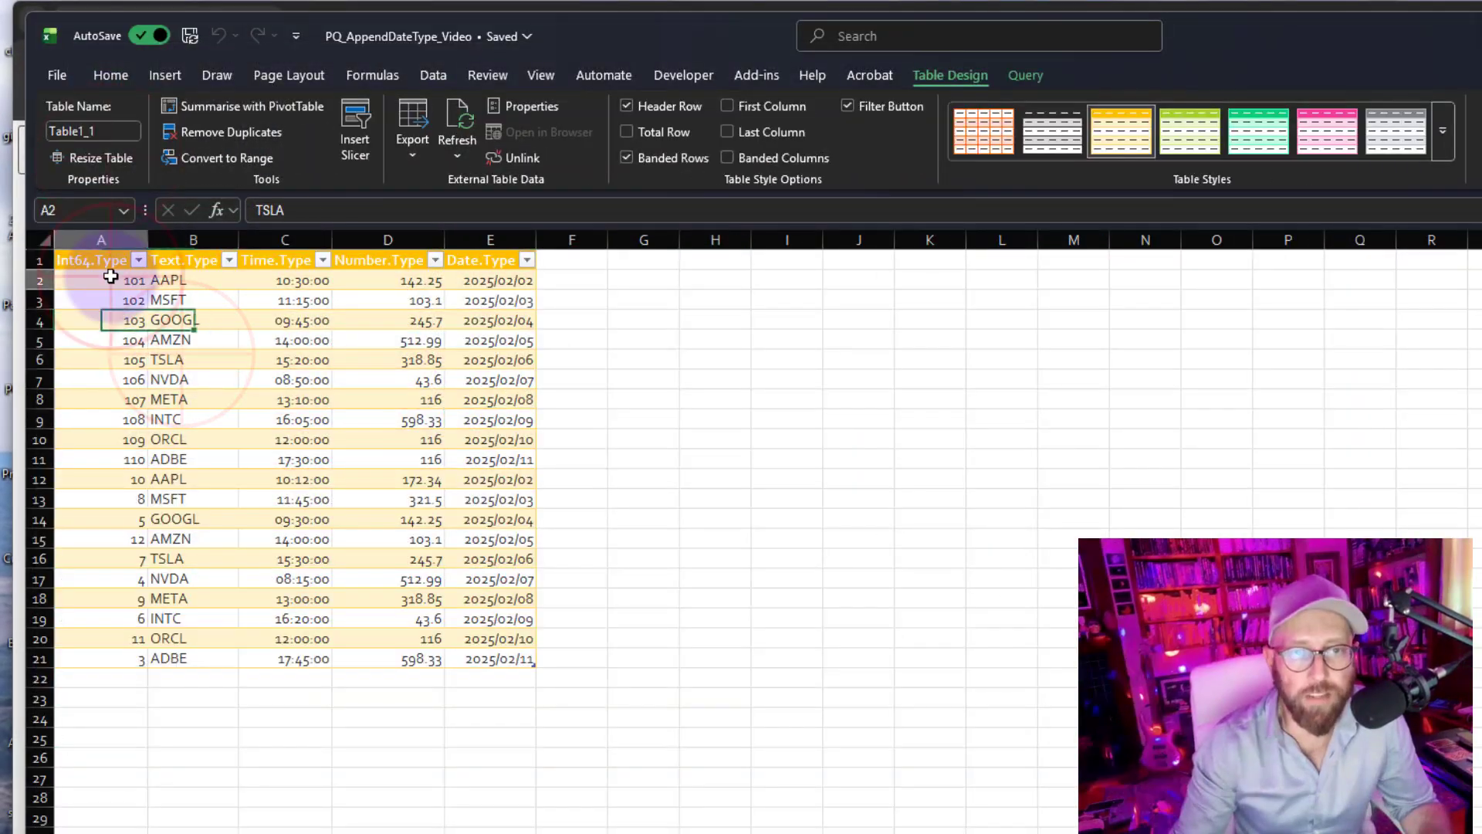
click(851, 596)
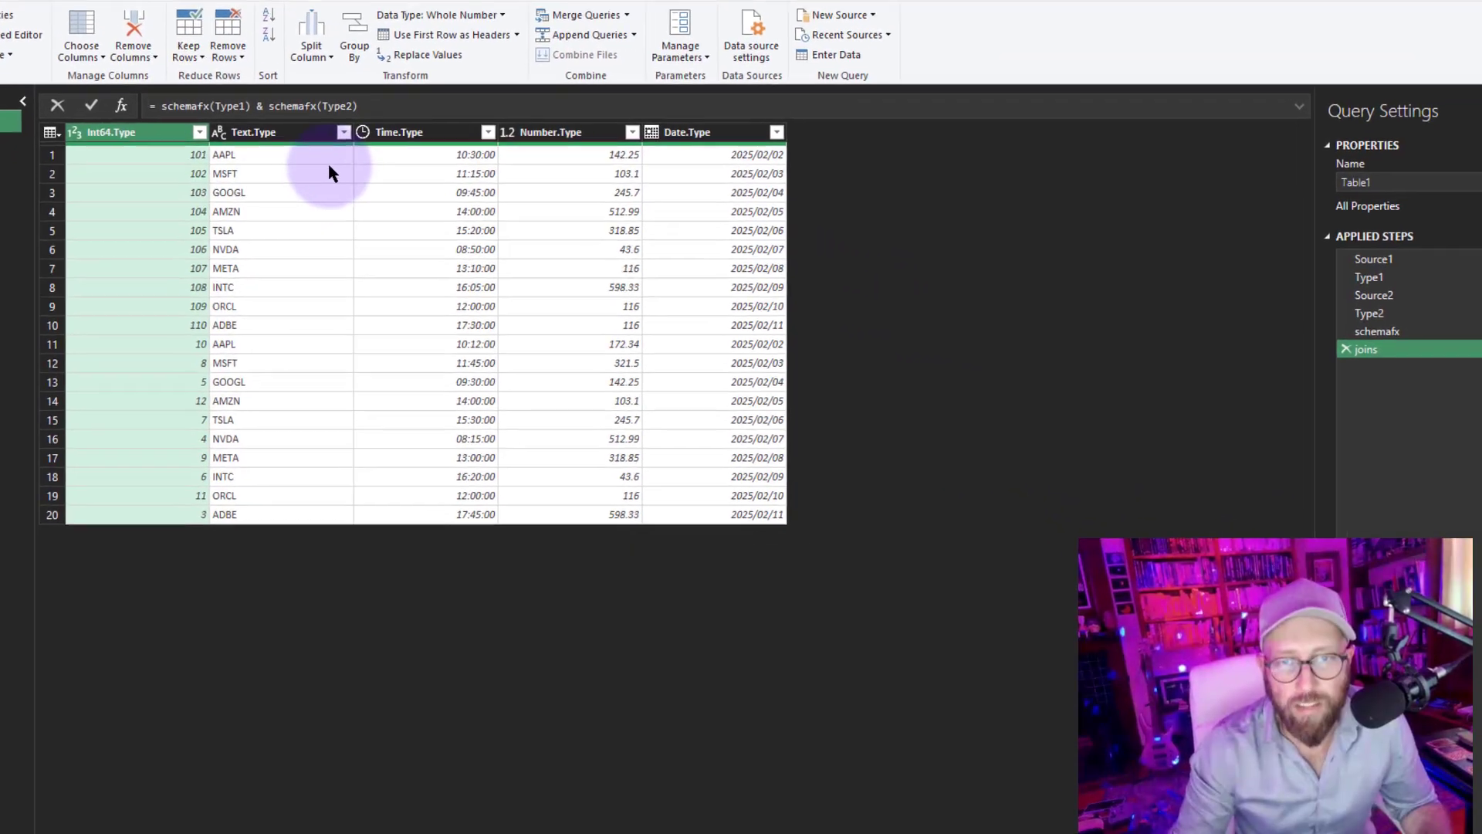
- Reopen Table1's Advanced Editor with the caret at the end of the joins line
click(1359, 272)
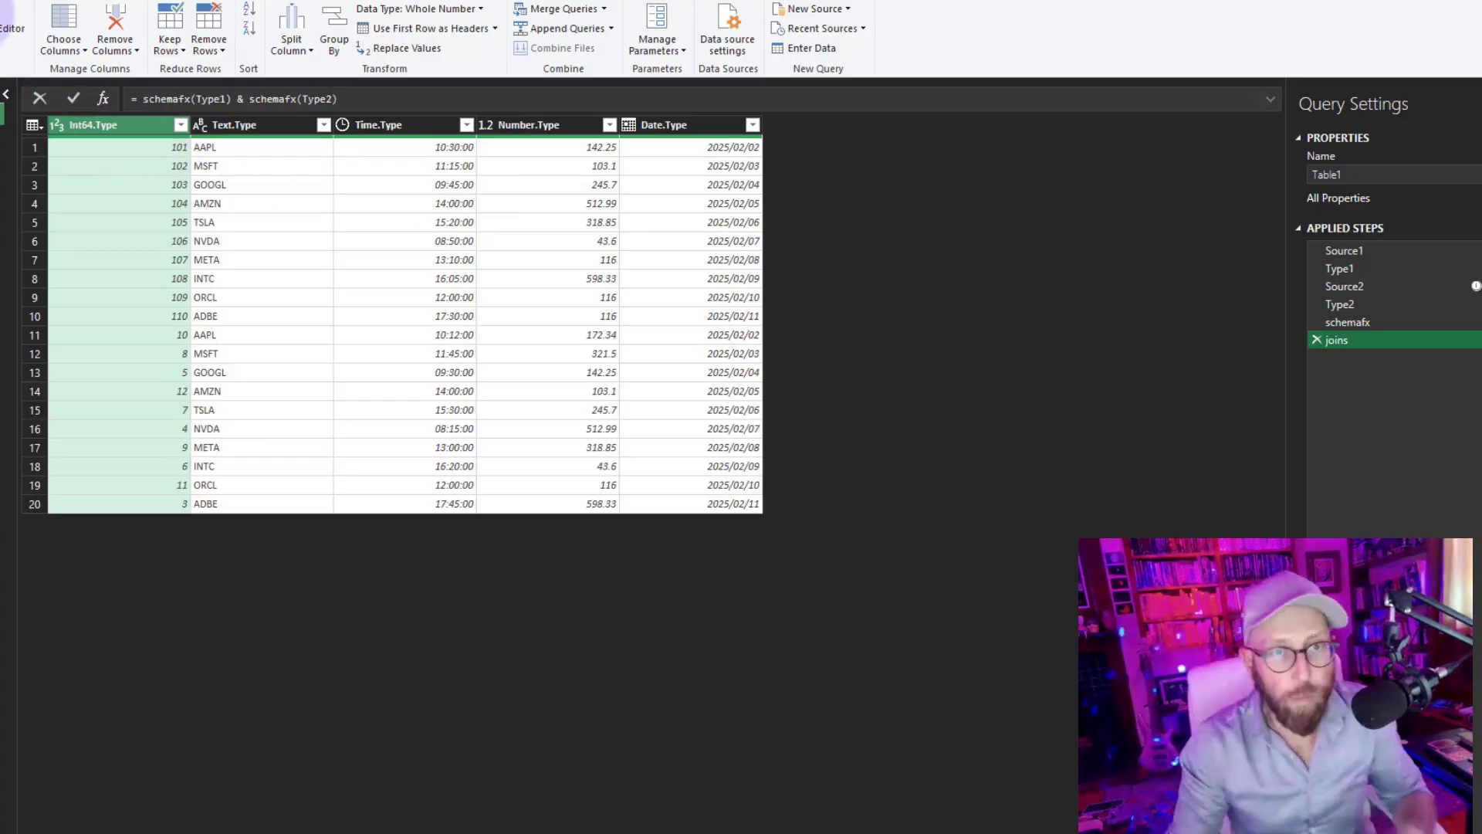
click(13, 27)
click(563, 553)
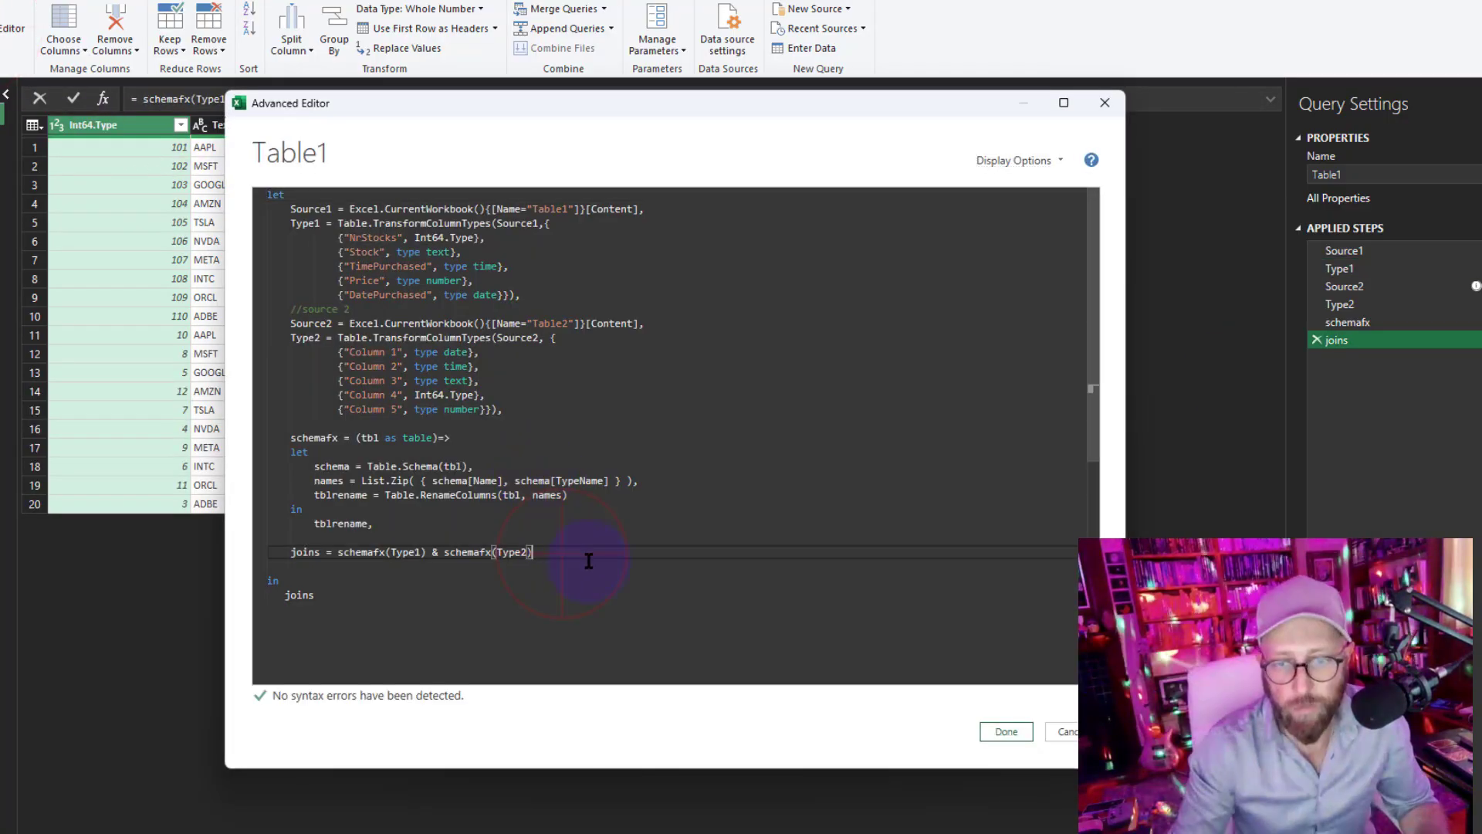